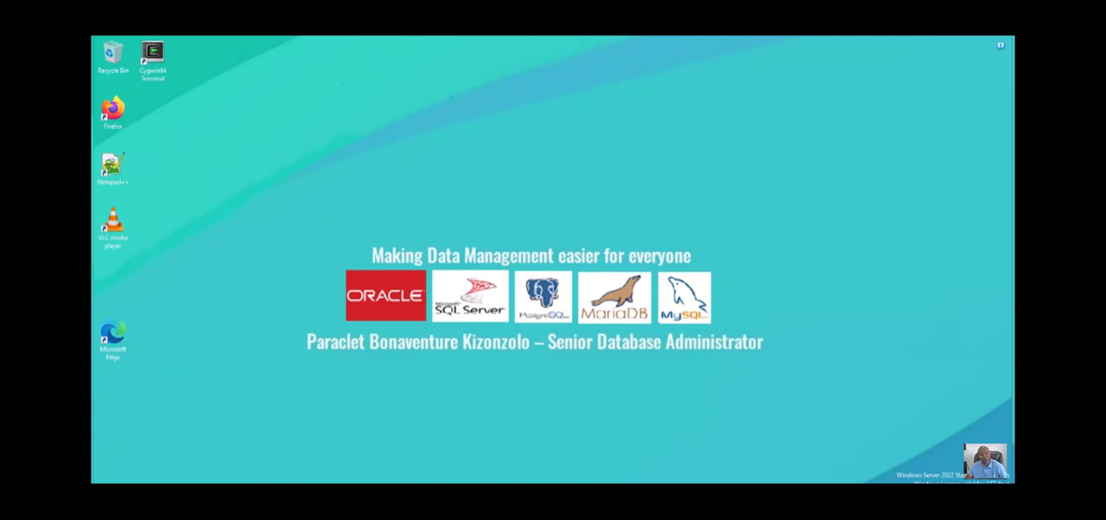
{"action": "mouse_move", "coordinate": [92, 248]}
{"action": "left_mouse_down"}
{"action": "mouse_move", "coordinate": [350, 213]}
{"action": "mouse_move", "coordinate": [592, 74]}
{"action": "mouse_move", "coordinate": [471, 53]}
{"action": "mouse_move", "coordinate": [459, 66]}
{"action": "left_mouse_up"}
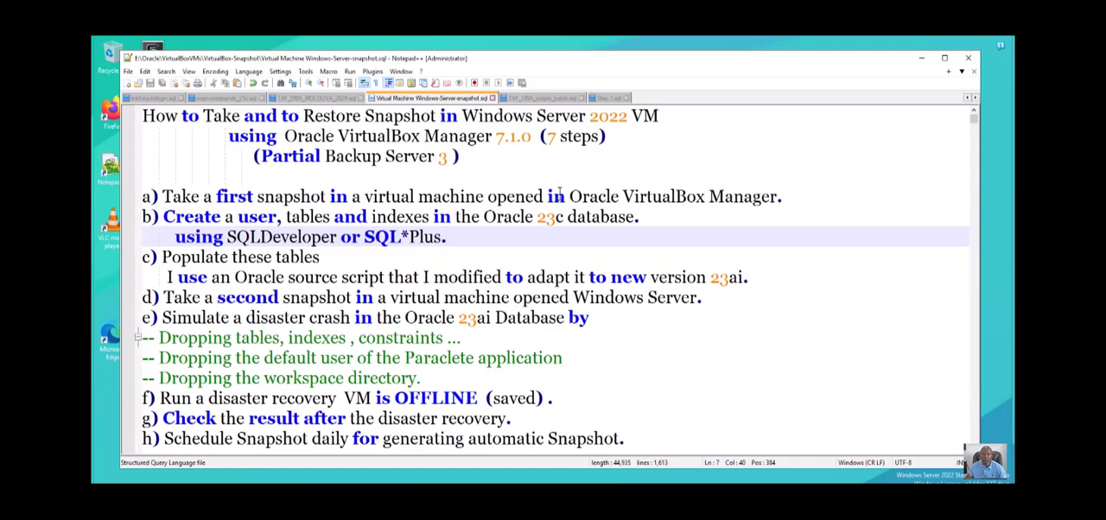
- Change the Oracle database version in item b of the plan to 23ai and save the file
{"action": "left_click_drag", "start_coordinate": [558, 208], "coordinate": [561, 208]}
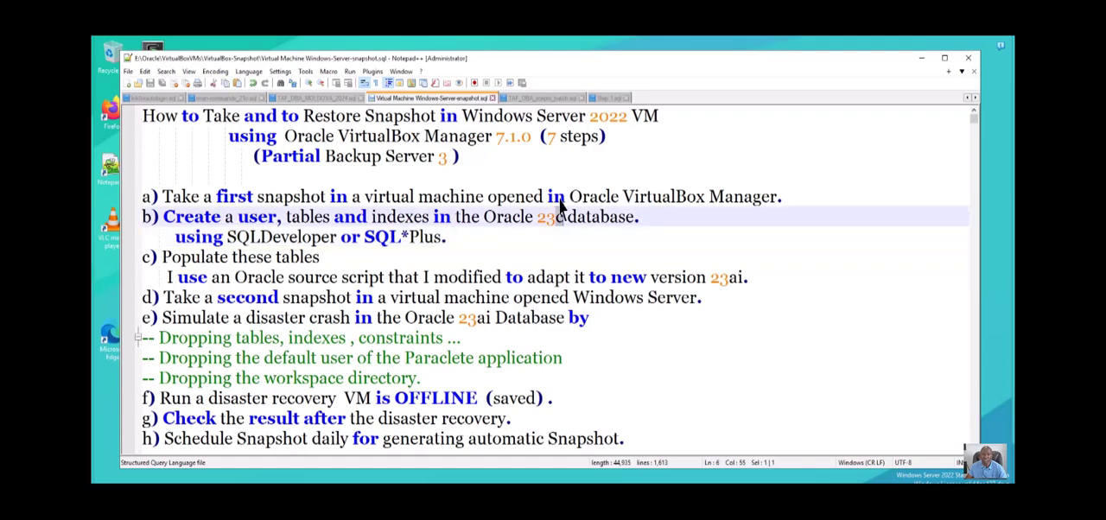
{"action": "type", "text": "ai"}
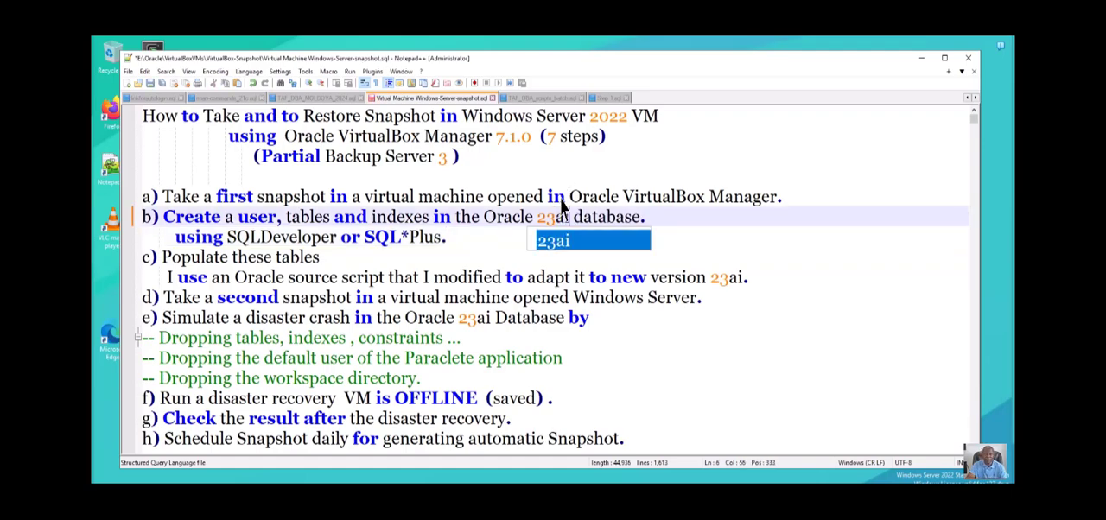
{"action": "left_click", "coordinate": [696, 238]}
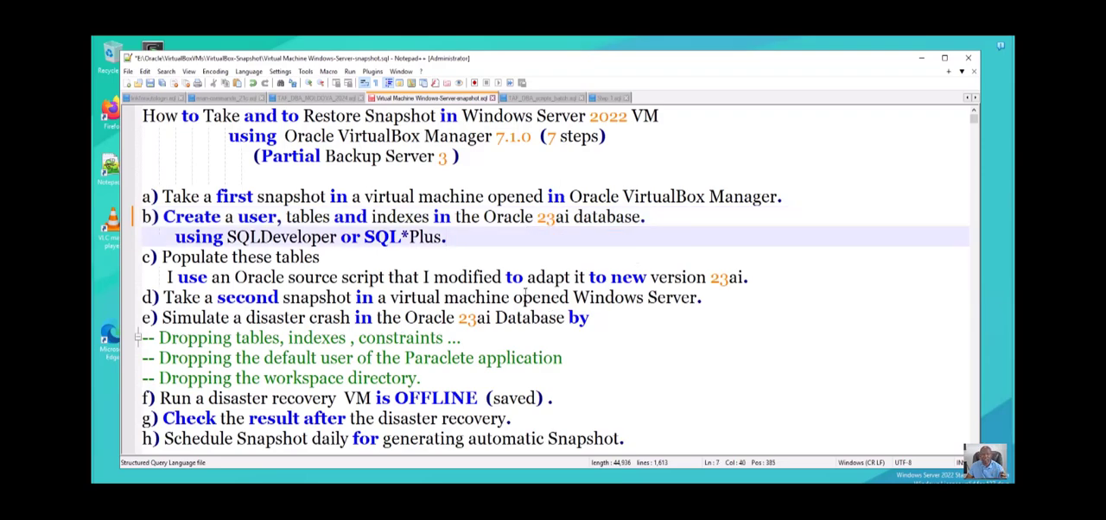
{"action": "key", "text": "ctrl+s"}
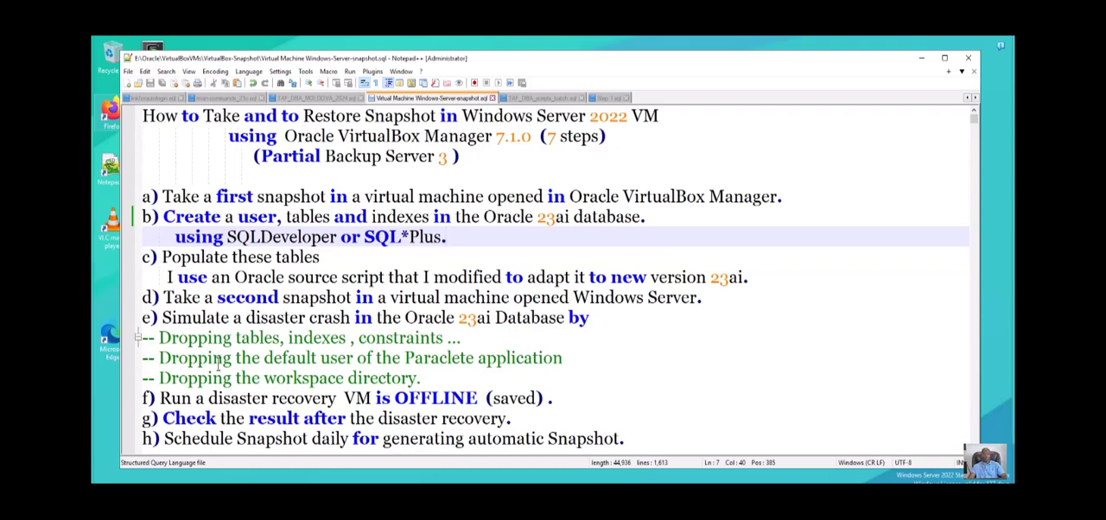
- Remove the final "e" from the application name in the plan's line about dropping the default user
{"action": "left_click_drag", "start_coordinate": [169, 350], "coordinate": [582, 367]}
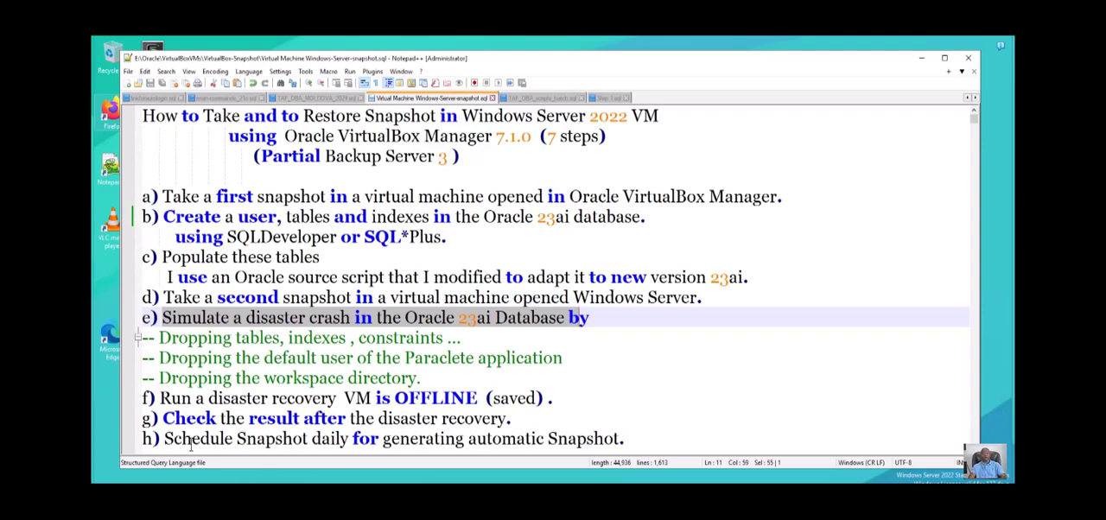
{"action": "left_click_drag", "start_coordinate": [160, 419], "coordinate": [375, 418]}
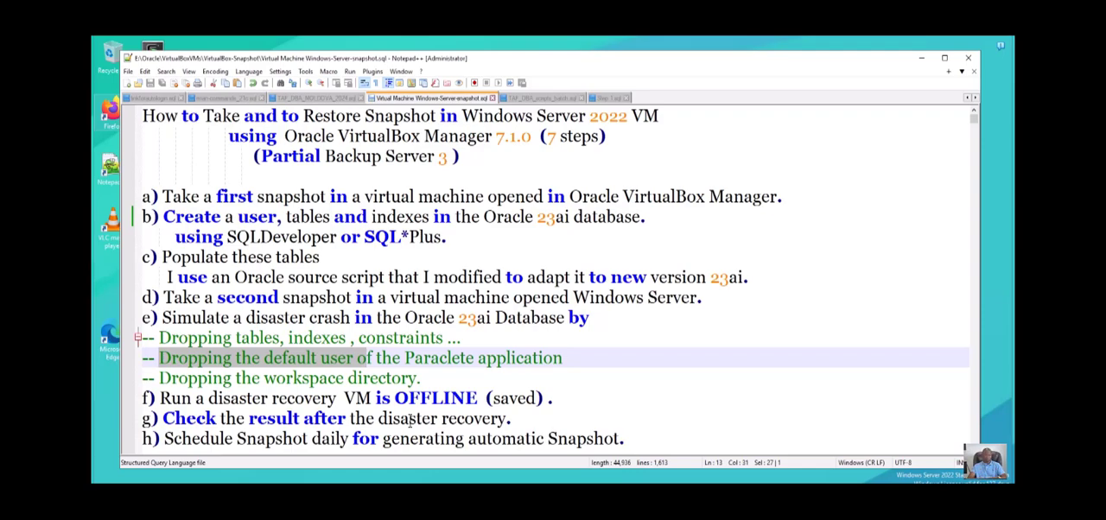
{"action": "left_click", "coordinate": [465, 419]}
{"action": "key", "text": "Delete"}
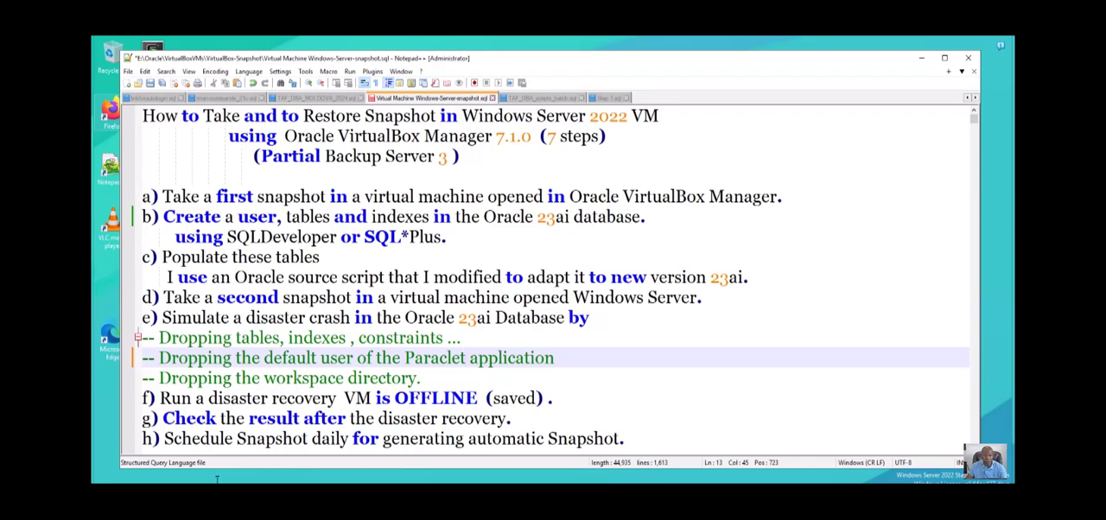
- Capitalize both words of "Disaster Recovery" in item f of the plan
{"action": "left_click_drag", "start_coordinate": [218, 398], "coordinate": [212, 398]}
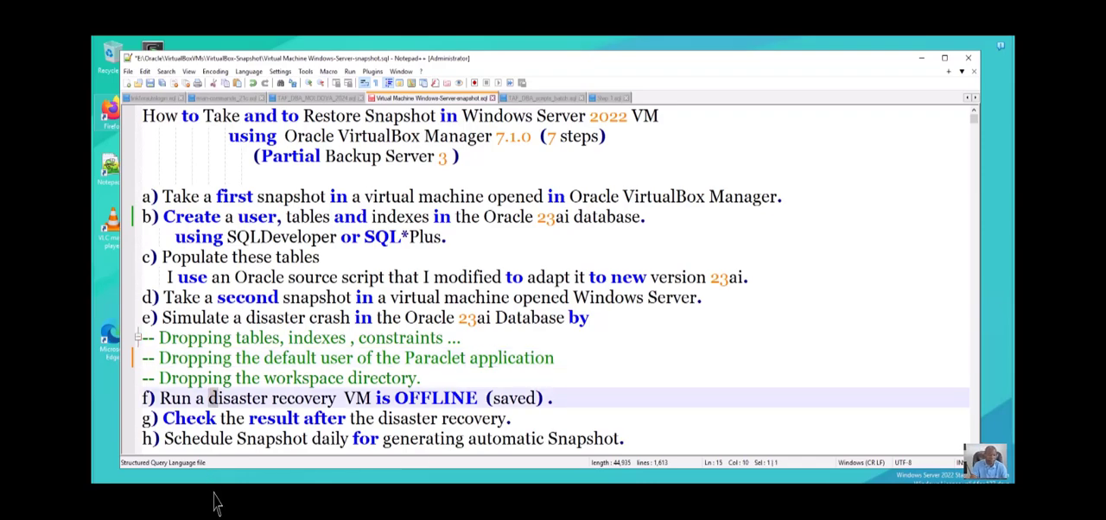
{"action": "type", "text": "D"}
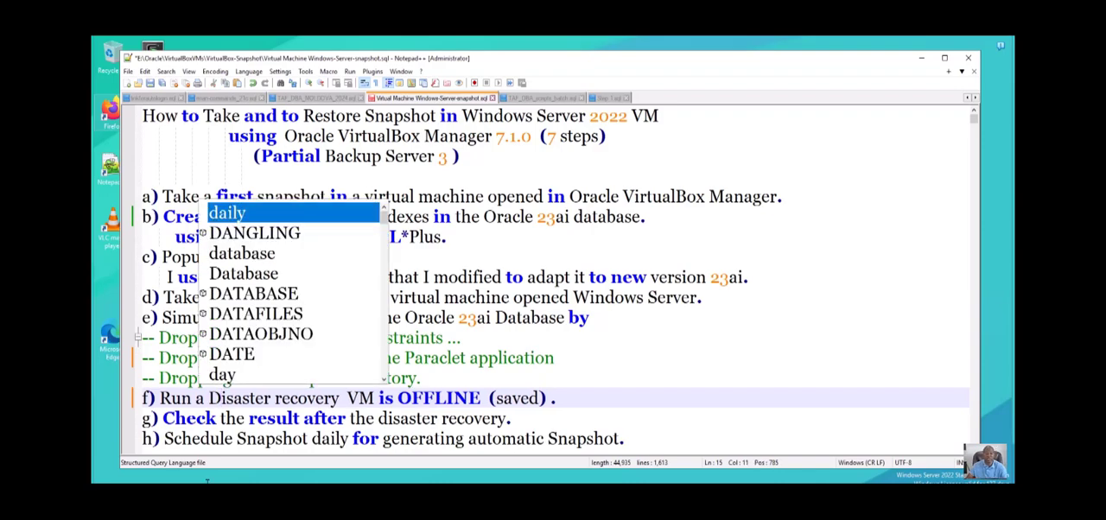
{"action": "left_click", "coordinate": [617, 357]}
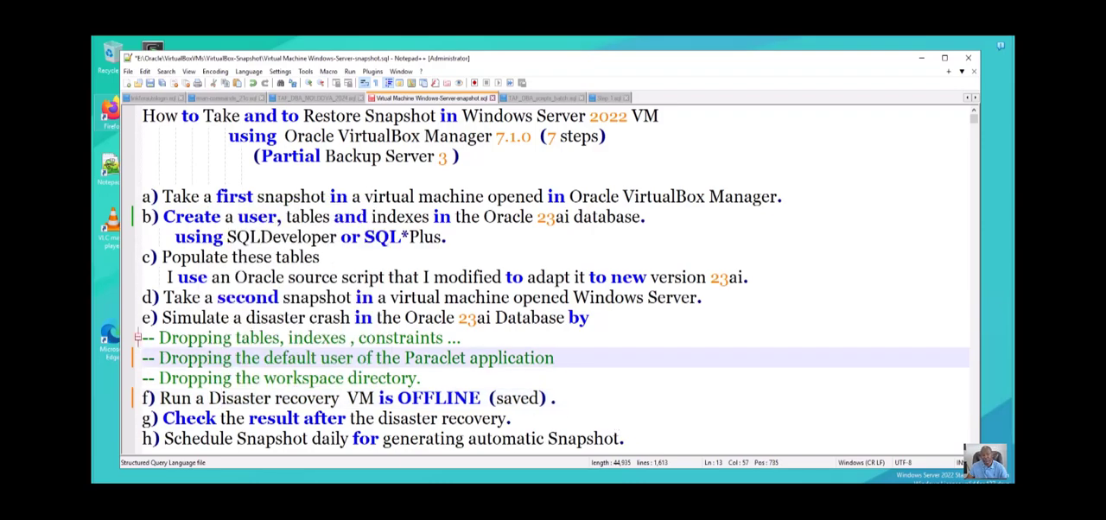
{"action": "left_click", "coordinate": [281, 398]}
{"action": "key", "text": "shift+Left"}
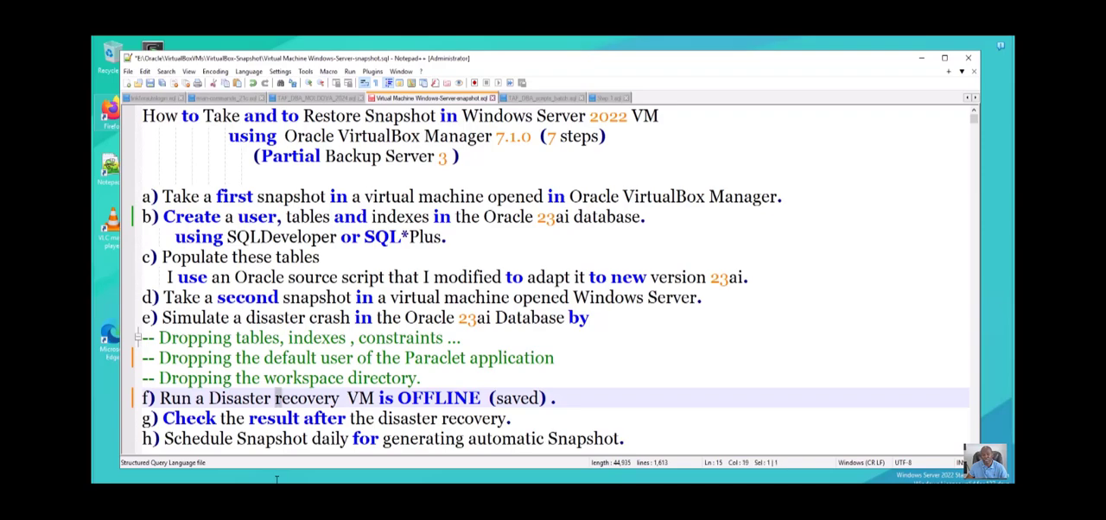
{"action": "type", "text": "R"}
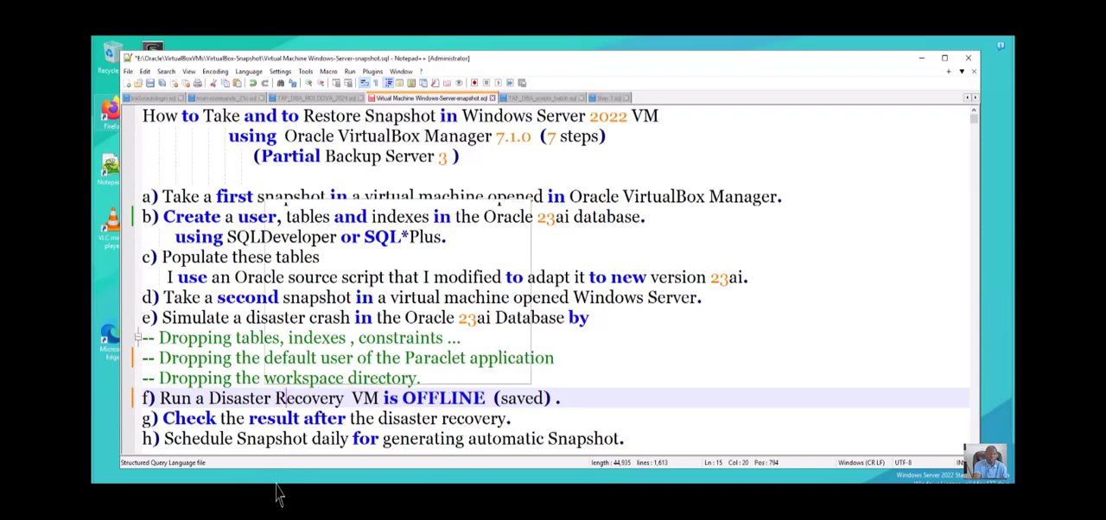
{"action": "left_click", "coordinate": [615, 338]}
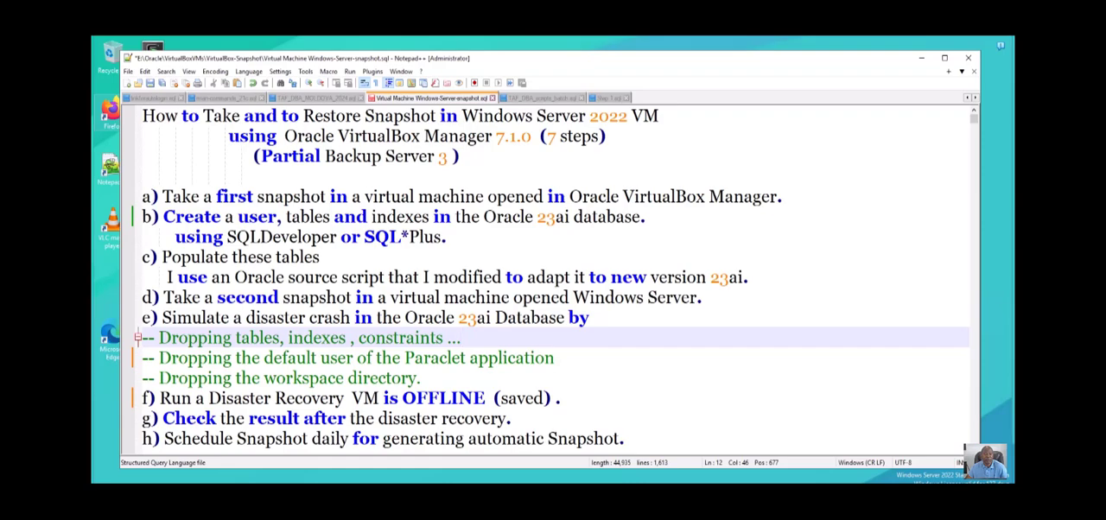
- Copy "Check the result after the disaster recovery" from item g to the end of item c, after "Populate these tables"
{"action": "left_click", "coordinate": [512, 418]}
{"action": "scroll", "coordinate": [550, 278], "scroll_direction": "down", "scroll_amount": 1}
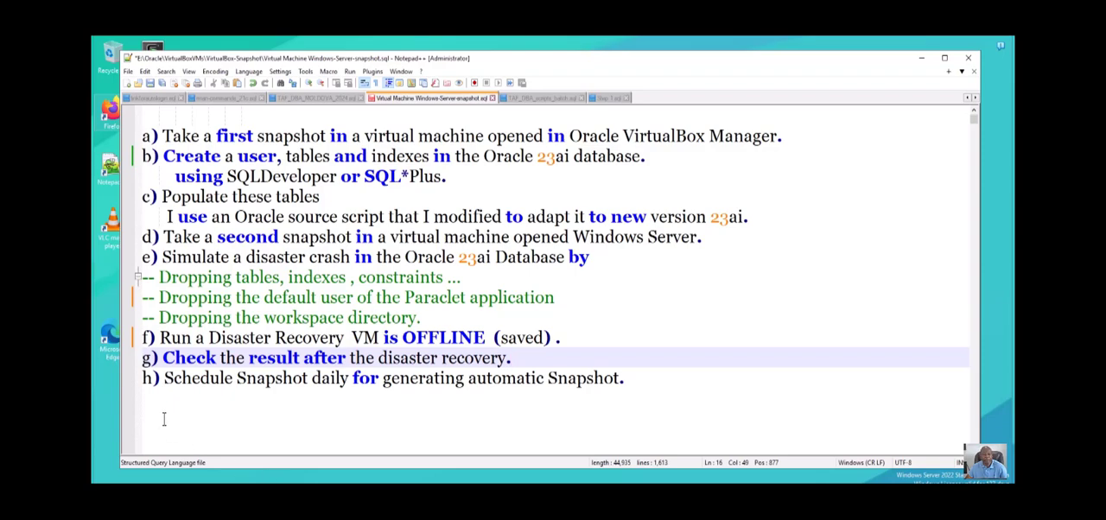
{"action": "left_click_drag", "start_coordinate": [163, 419], "coordinate": [513, 446]}
{"action": "key", "text": "ctrl+c"}
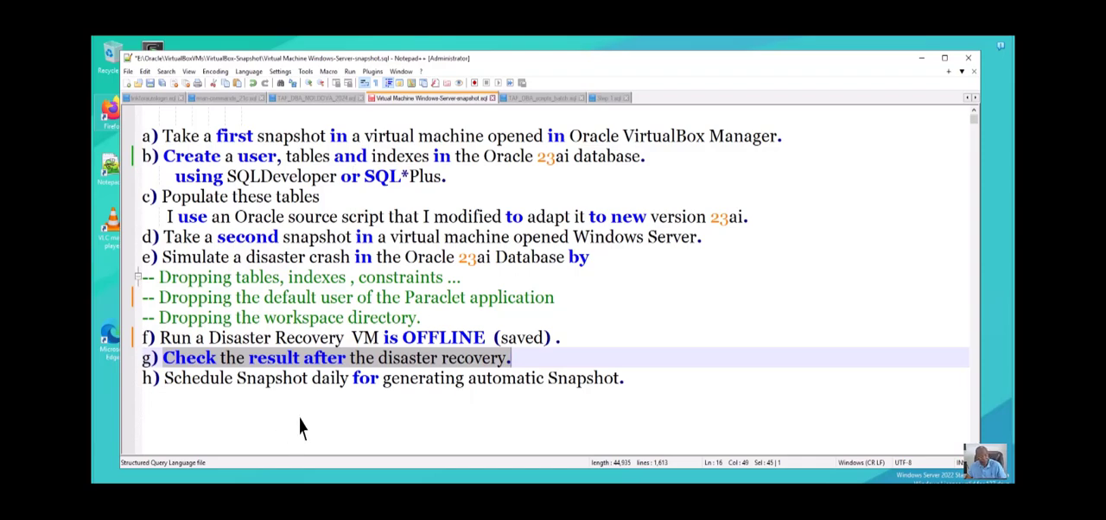
{"action": "left_click", "coordinate": [367, 164]}
{"action": "key", "text": "ctrl+v"}
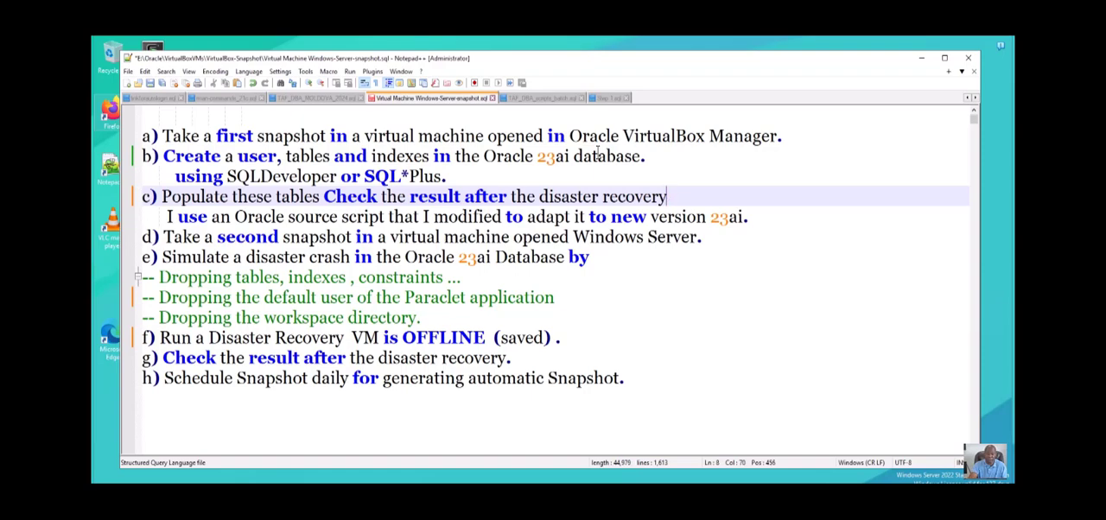
- Enclose the text "Check the result after the disaster recovery" in item c in parentheses
{"action": "type", "text": ")"}
{"action": "key", "text": "Left"}
{"action": "key", "text": "Left"}
{"action": "key", "text": "Left"}
{"action": "key", "text": "Left"}
{"action": "key", "text": "Left"}
{"action": "key", "text": "Left"}
{"action": "key", "text": "Left"}
{"action": "key", "text": "Left"}
{"action": "key", "text": "Left"}
{"action": "key", "text": "Left"}
{"action": "key", "text": "Left"}
{"action": "key", "text": "Left"}
{"action": "key", "text": "Left"}
{"action": "key", "text": "Left"}
{"action": "key", "text": "Left"}
{"action": "key", "text": "Left"}
{"action": "key", "text": "Left"}
{"action": "key", "text": "Left"}
{"action": "key", "text": "Left"}
{"action": "key", "text": "Left"}
{"action": "key", "text": "Left"}
{"action": "key", "text": "Left"}
{"action": "key", "text": "Left"}
{"action": "key", "text": "Left"}
{"action": "key", "text": "Left"}
{"action": "key", "text": "Left"}
{"action": "key", "text": "Left"}
{"action": "key", "text": "Left"}
{"action": "key", "text": "Left"}
{"action": "key", "text": "Left"}
{"action": "key", "text": "Left"}
{"action": "key", "text": "Left"}
{"action": "key", "text": "Left"}
{"action": "key", "text": "Left"}
{"action": "key", "text": "Left"}
{"action": "key", "text": "Left"}
{"action": "key", "text": "Left"}
{"action": "key", "text": "Left"}
{"action": "key", "text": "Left"}
{"action": "key", "text": "Left"}
{"action": "key", "text": "Left"}
{"action": "type", "text": "("}
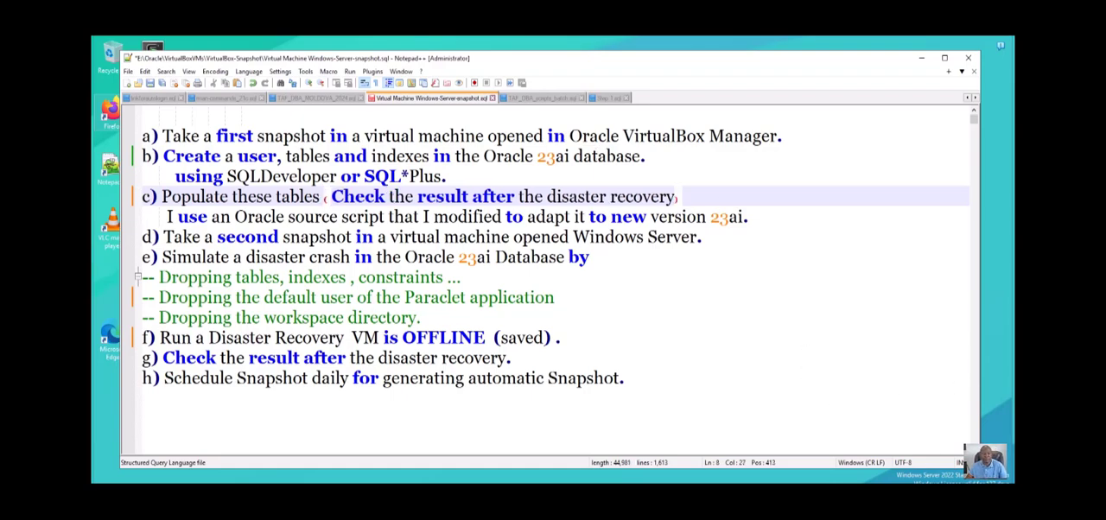
{"action": "left_click", "coordinate": [487, 377]}
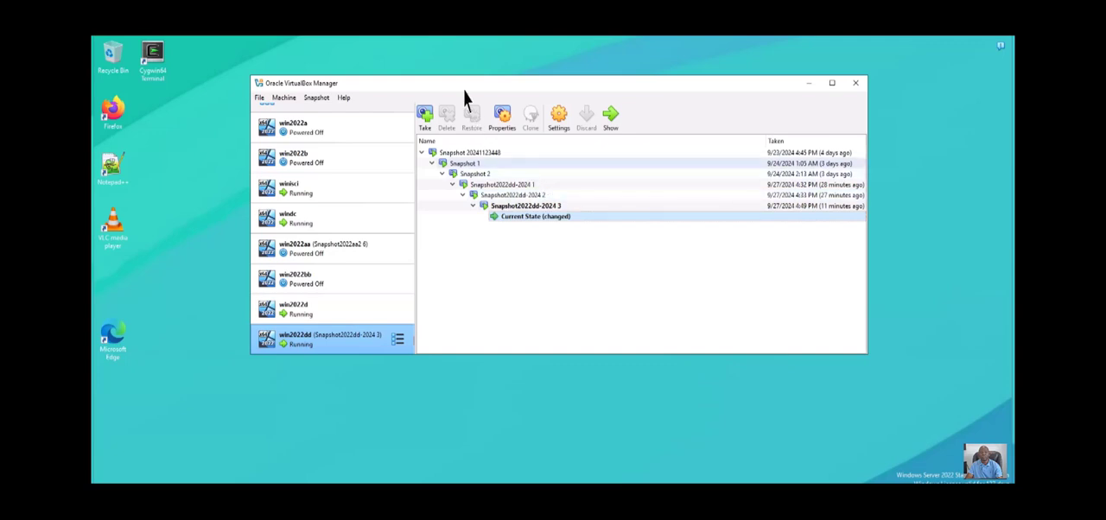
- Take a snapshot of the running win2022dd virtual machine in VirtualBox Manager with "Snapshot 2024-09" as both name and description
{"action": "key", "text": "ctrl+shift+t"}
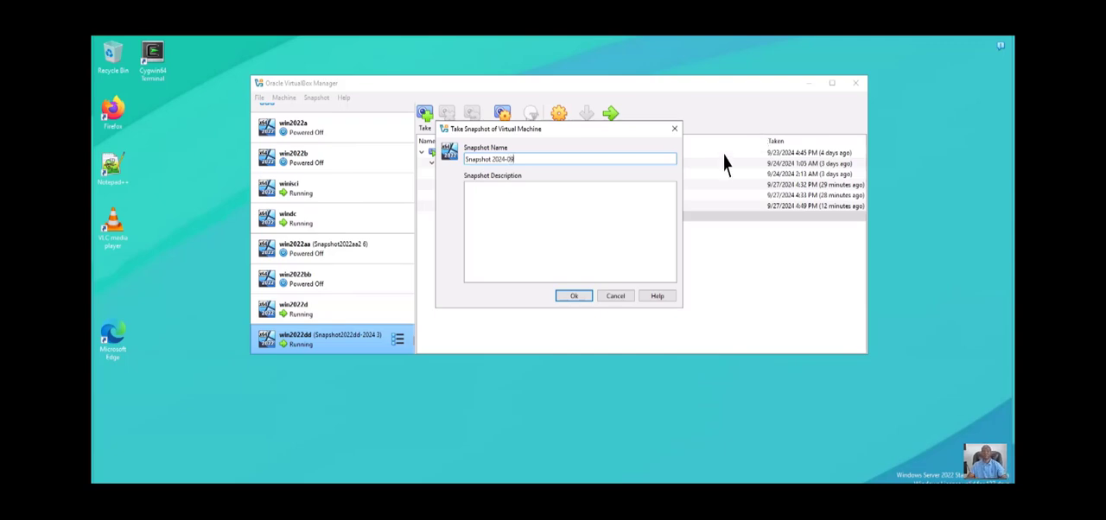
{"action": "left_click_drag", "start_coordinate": [519, 159], "coordinate": [457, 94]}
{"action": "key", "text": "ctrl+c"}
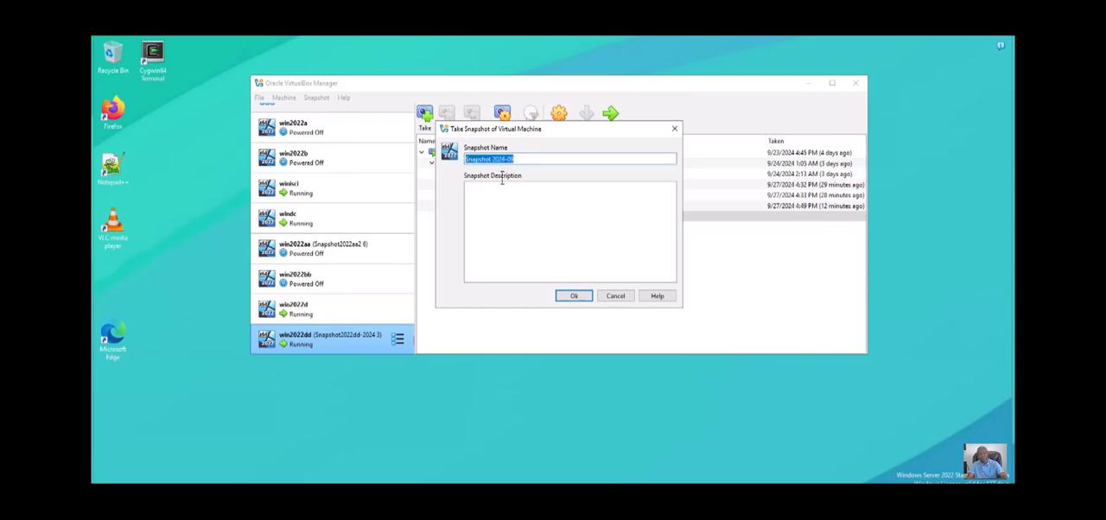
{"action": "key", "text": "Tab"}
{"action": "key", "text": "ctrl+v"}
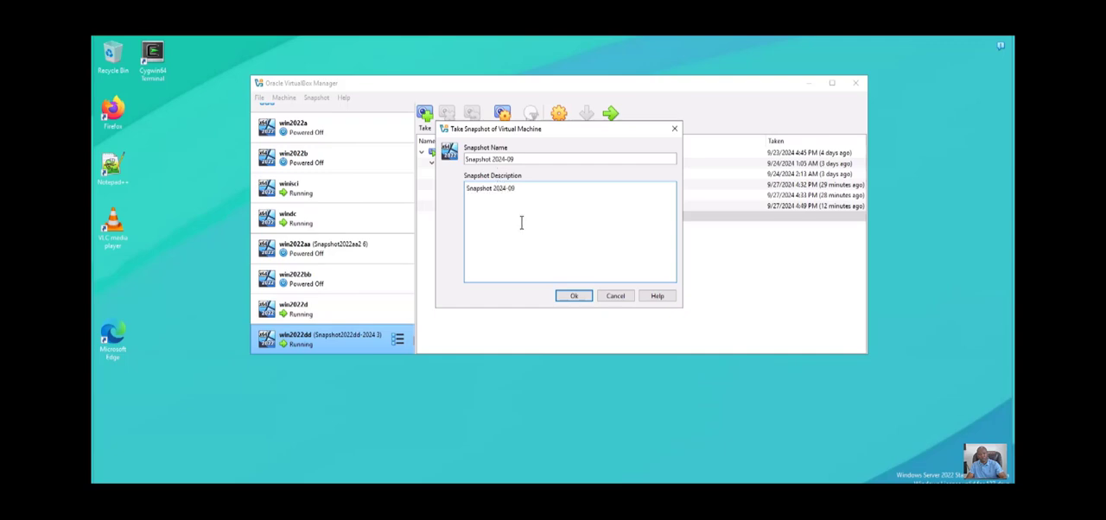
{"action": "key", "text": "Return"}
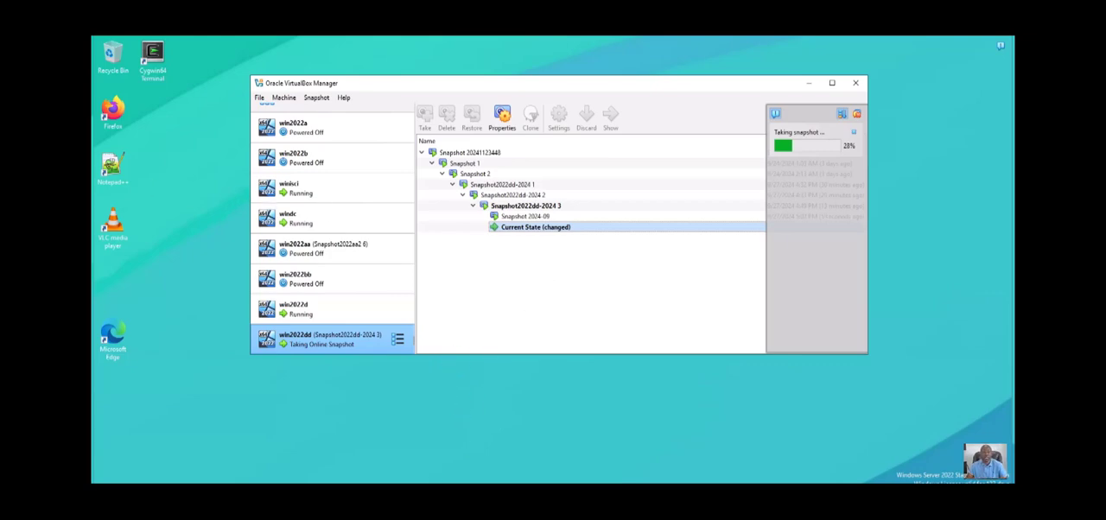
- Switch back to the plan in Notepad++ and highlight items a and b, on the first snapshot and creating the user, tables and indexes
{"action": "key", "text": "alt+Tab"}
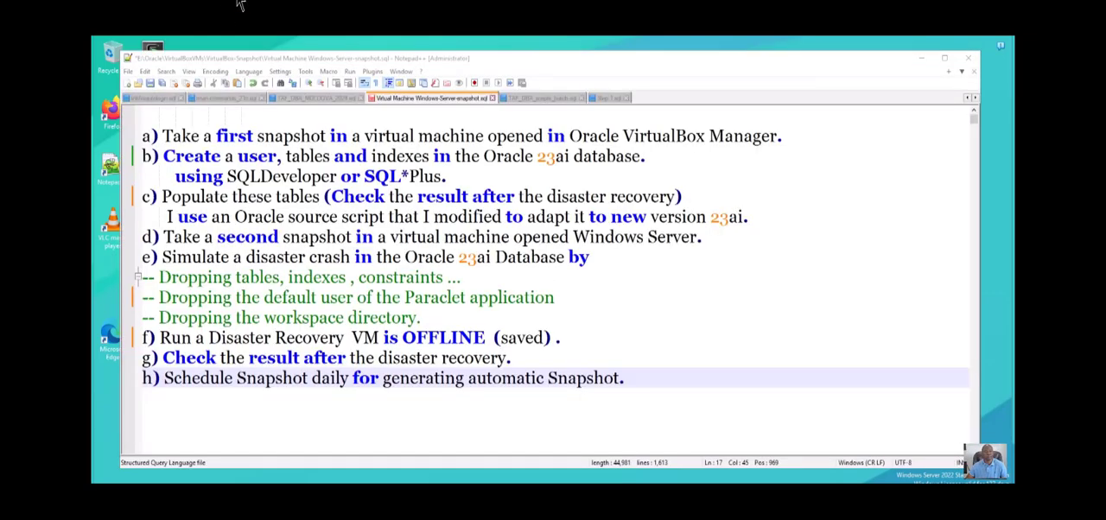
{"action": "scroll", "coordinate": [546, 205], "scroll_direction": "up", "scroll_amount": 1}
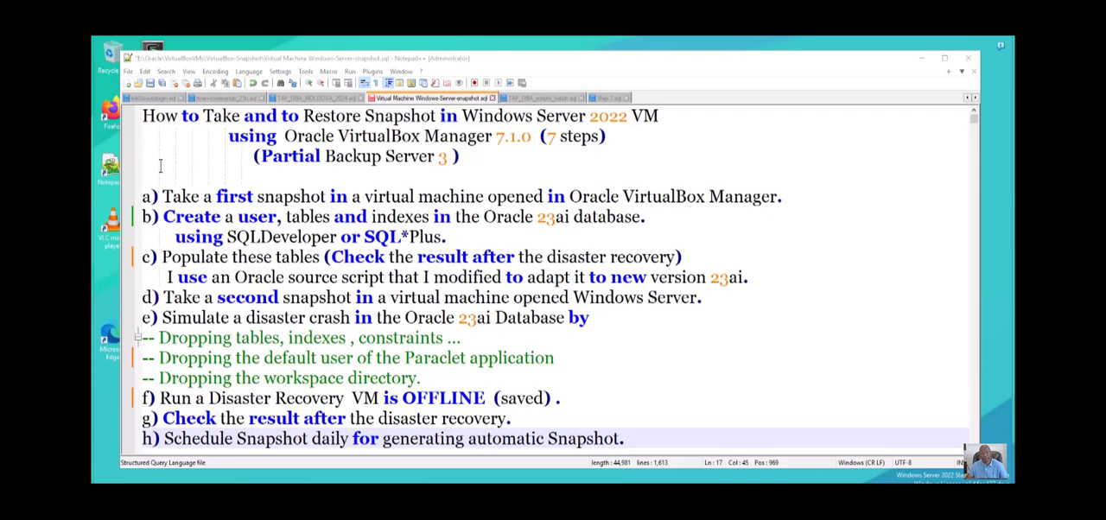
{"action": "left_click_drag", "start_coordinate": [162, 197], "coordinate": [247, 197]}
{"action": "left_click_drag", "start_coordinate": [291, 151], "coordinate": [796, 144]}
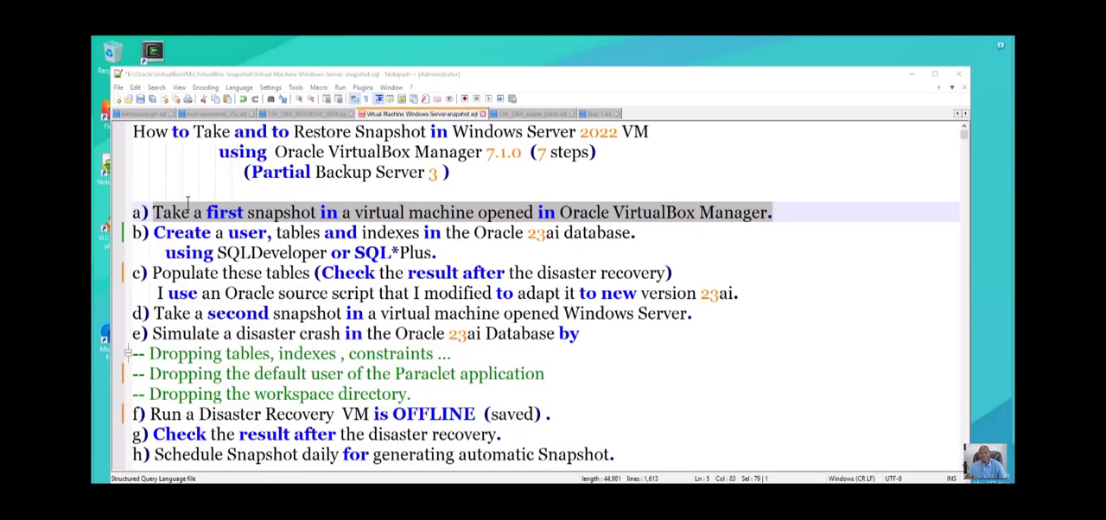
{"action": "left_click_drag", "start_coordinate": [154, 226], "coordinate": [527, 239]}
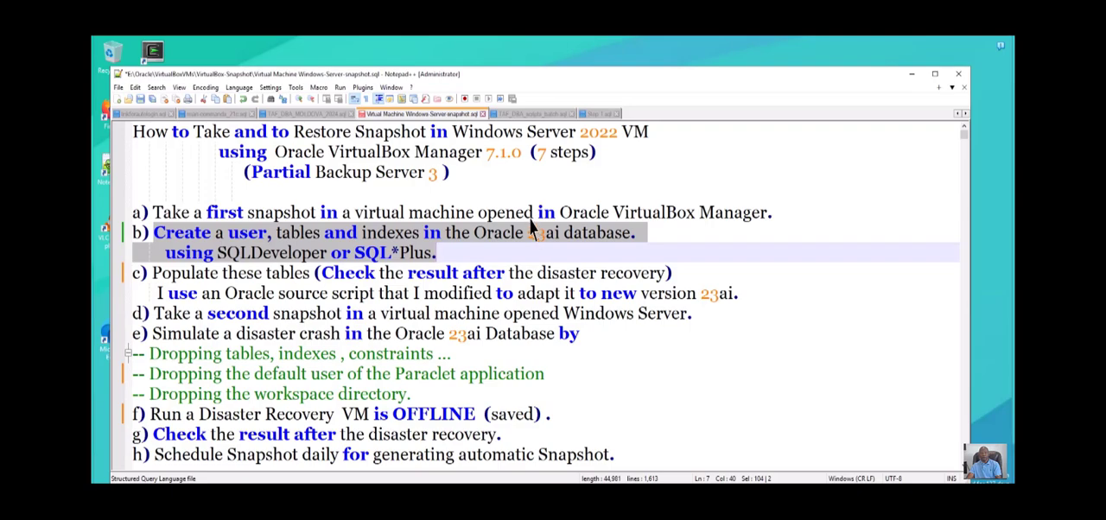
{"action": "left_click", "coordinate": [530, 222]}
{"action": "left_click_drag", "start_coordinate": [530, 225], "coordinate": [558, 223]}
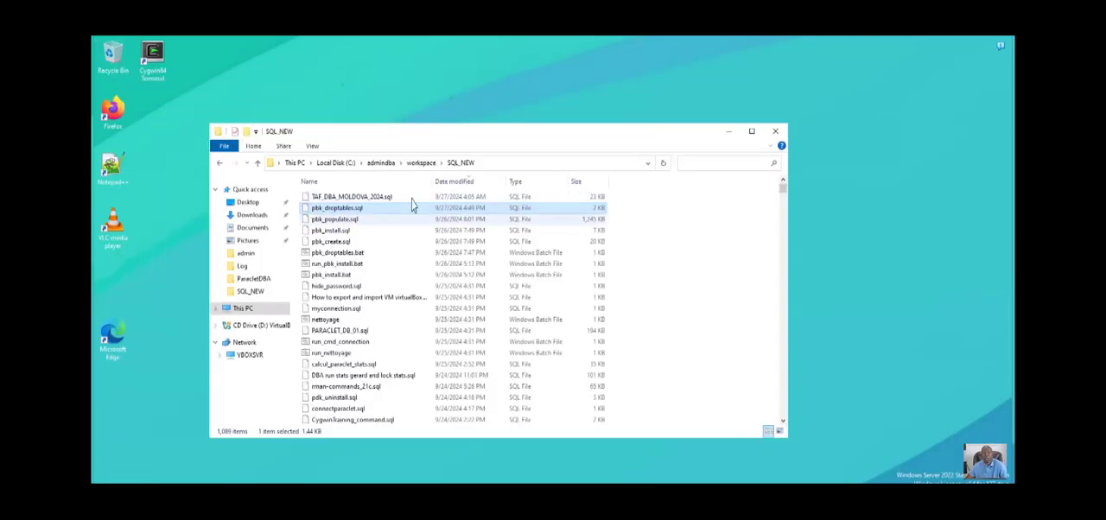
- Go through the pbk create, drop, populate and install scripts in the SQL_NEW folder in File Explorer, and open pbk_install.sql in Notepad++
{"action": "left_click_drag", "start_coordinate": [471, 135], "coordinate": [489, 127]}
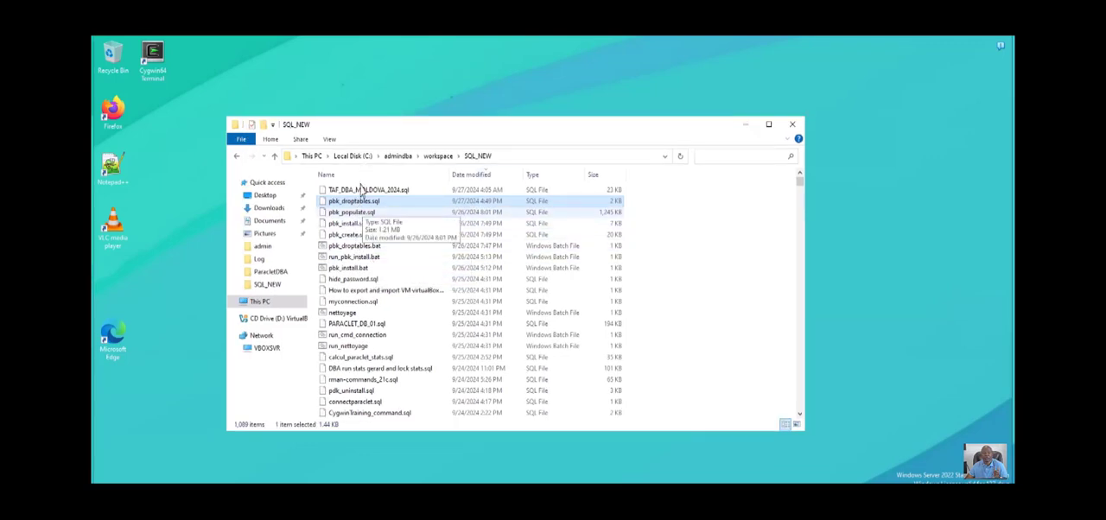
{"action": "left_click", "coordinate": [357, 233]}
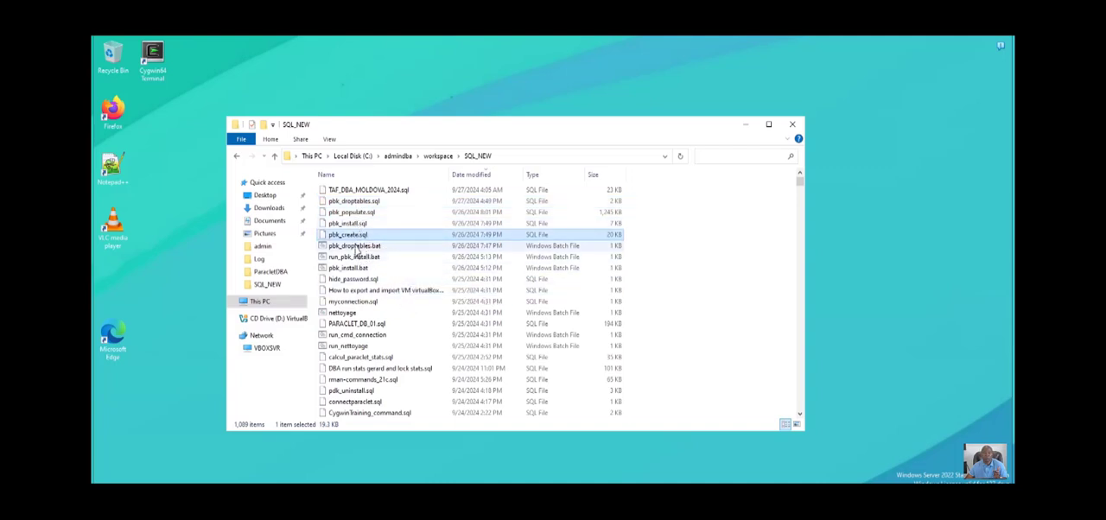
{"action": "left_click", "coordinate": [357, 247]}
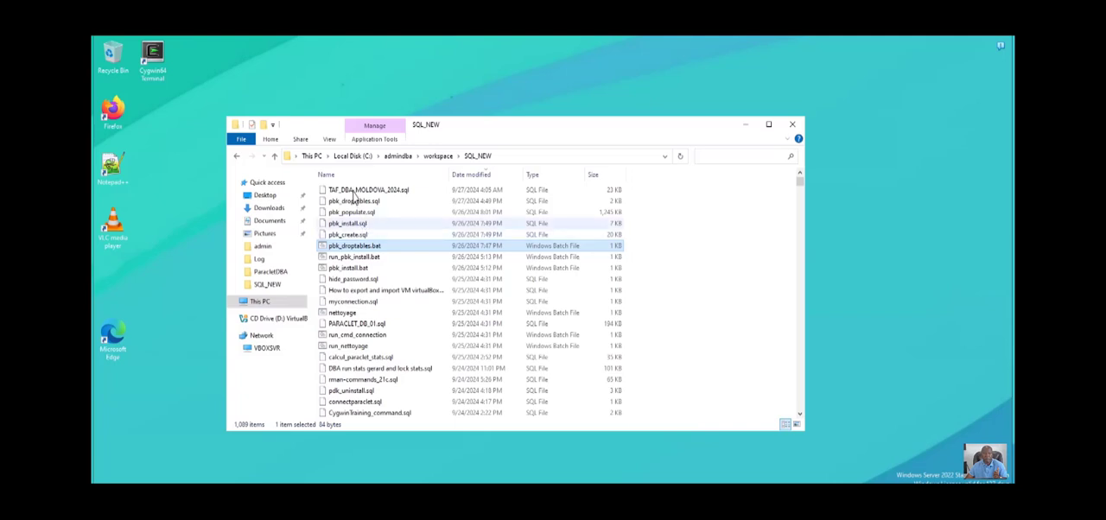
{"action": "left_click", "coordinate": [354, 210]}
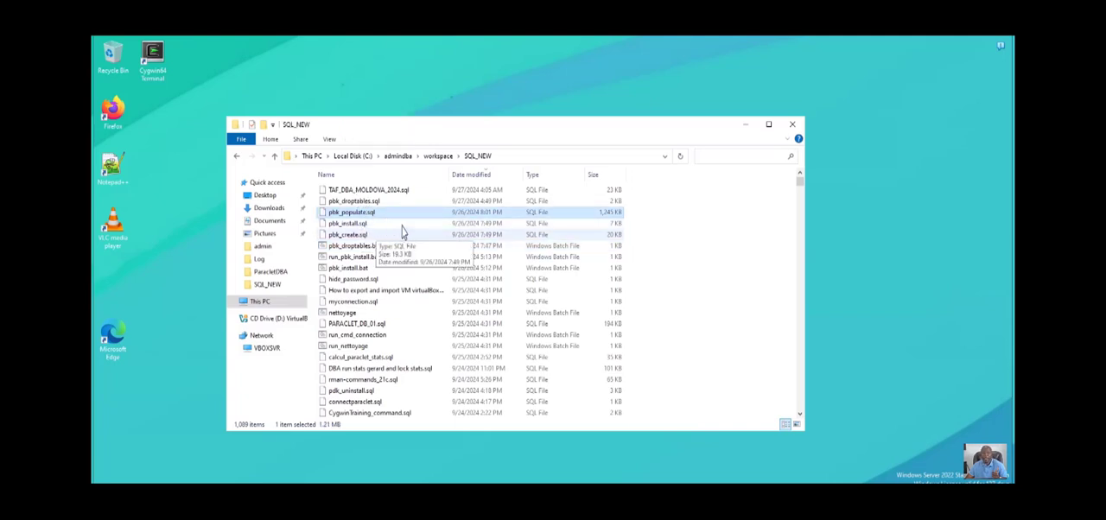
{"action": "left_click", "coordinate": [353, 221]}
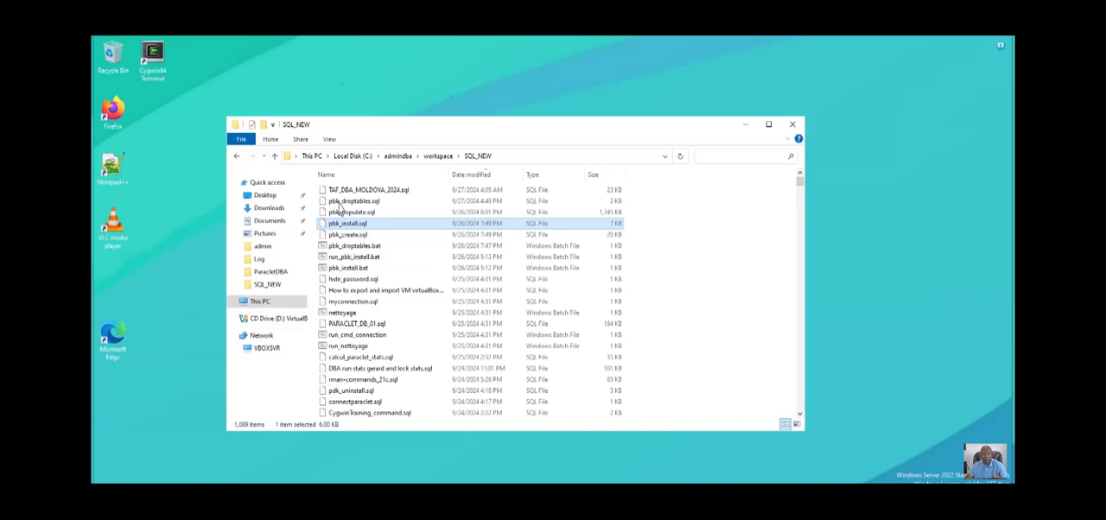
{"action": "right_click", "coordinate": [342, 223]}
{"action": "left_click", "coordinate": [384, 265]}
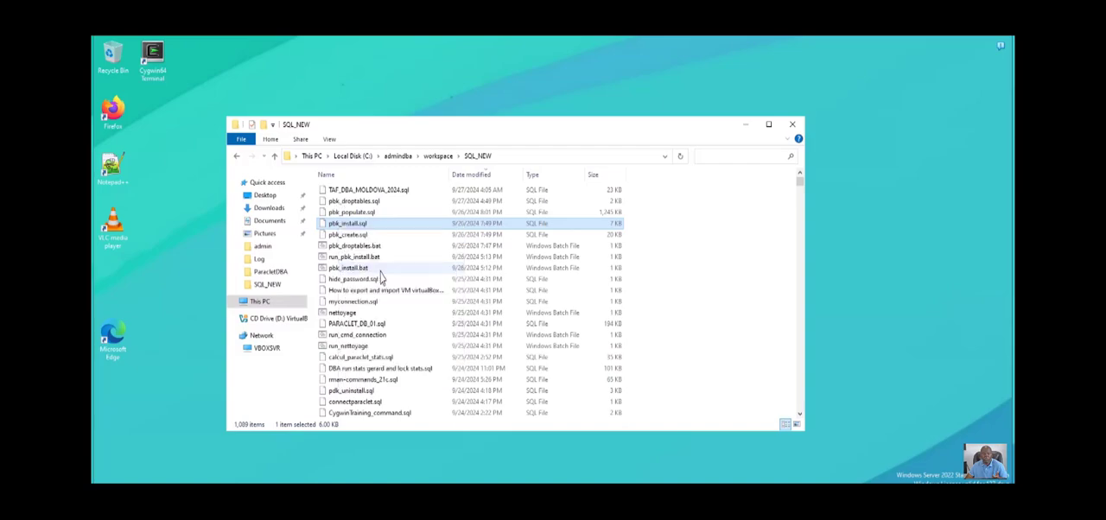
- Examine the pbk_install.sql script from its log settings down to the statements that create the schema user and grant its privileges
{"action": "scroll", "coordinate": [402, 129], "scroll_direction": "down", "scroll_amount": 2}
{"action": "scroll", "coordinate": [395, 134], "scroll_direction": "up", "scroll_amount": 3}
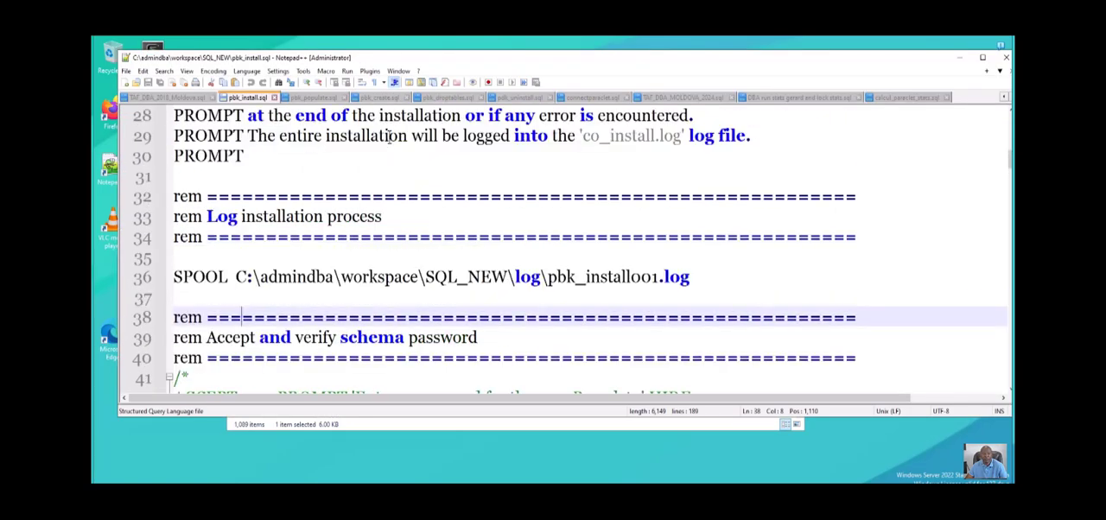
{"action": "scroll", "coordinate": [392, 141], "scroll_direction": "down", "scroll_amount": 1}
{"action": "scroll", "coordinate": [391, 143], "scroll_direction": "down", "scroll_amount": 2}
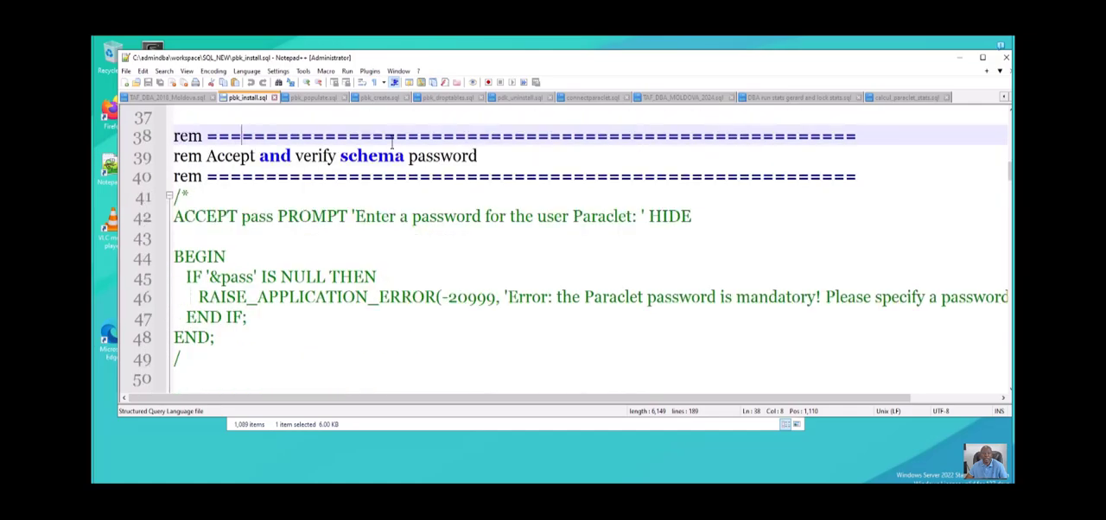
{"action": "scroll", "coordinate": [391, 138], "scroll_direction": "down", "scroll_amount": 3}
{"action": "scroll", "coordinate": [392, 137], "scroll_direction": "up", "scroll_amount": 1}
{"action": "scroll", "coordinate": [391, 130], "scroll_direction": "down", "scroll_amount": 10}
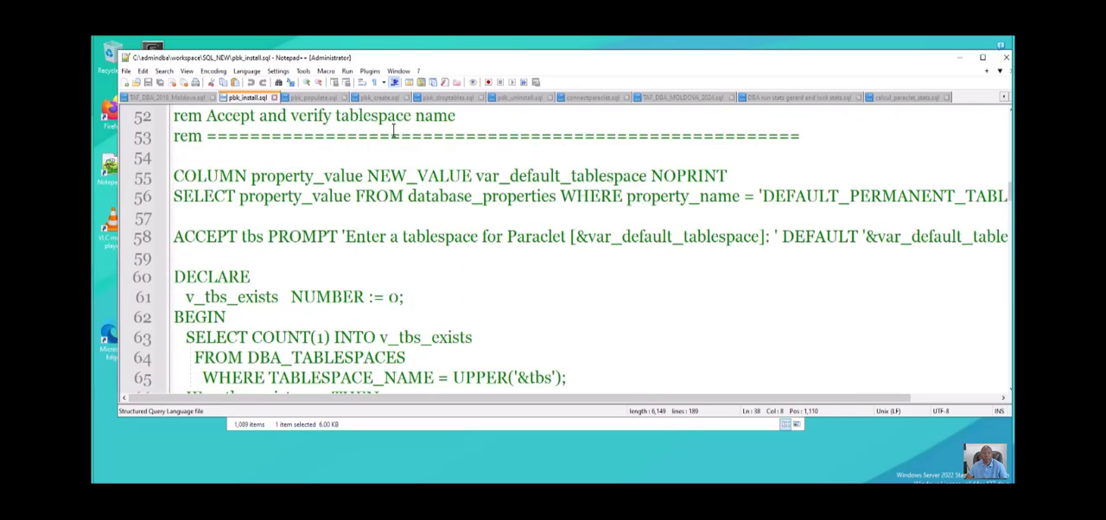
{"action": "scroll", "coordinate": [389, 121], "scroll_direction": "down", "scroll_amount": 11}
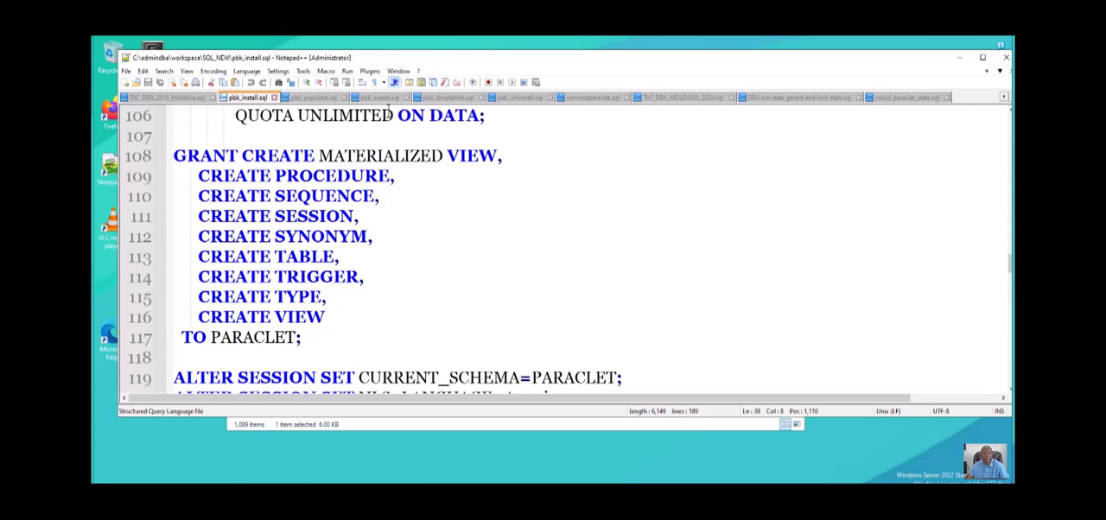
{"action": "scroll", "coordinate": [389, 108], "scroll_direction": "up", "scroll_amount": 2}
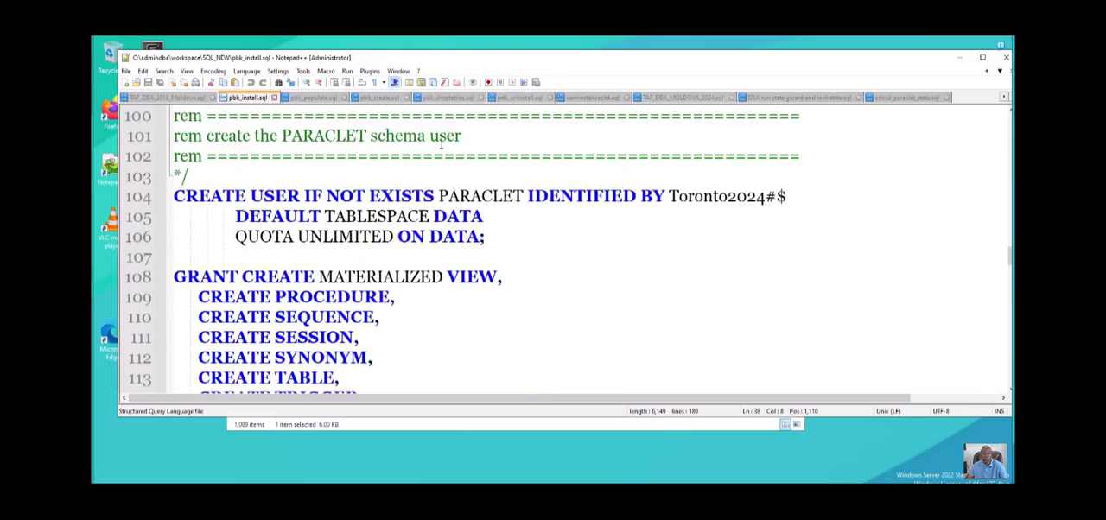
{"action": "scroll", "coordinate": [442, 144], "scroll_direction": "down", "scroll_amount": 2}
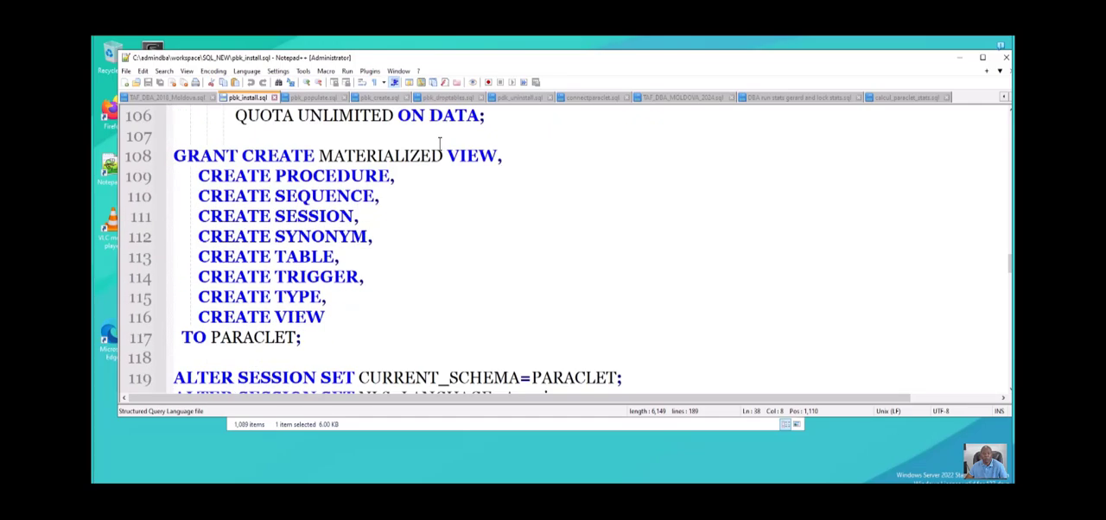
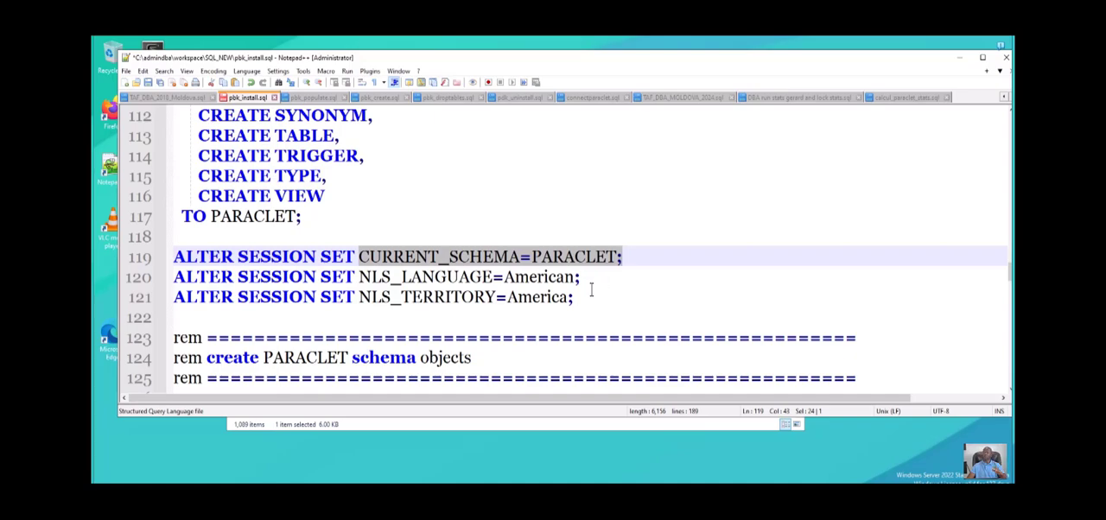
- Review the CREATE USER IF NOT EXISTS statement, session settings and the calls to pbk_create.sql and pbk_populate.sql in pbk_install.sql
{"action": "scroll", "coordinate": [543, 197], "scroll_direction": "up", "scroll_amount": 3}
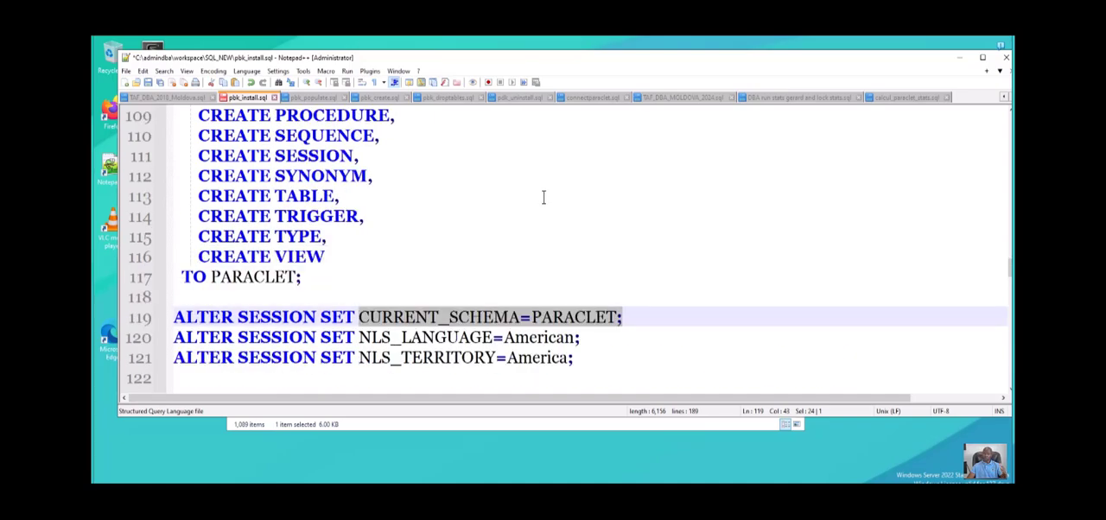
{"action": "scroll", "coordinate": [545, 189], "scroll_direction": "up", "scroll_amount": 1}
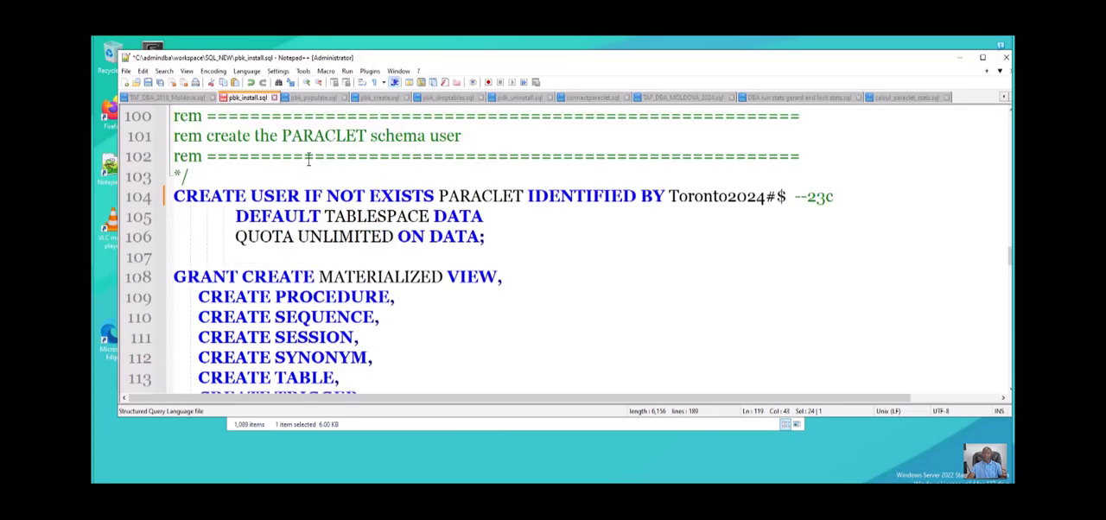
{"action": "left_click_drag", "start_coordinate": [304, 164], "coordinate": [520, 153]}
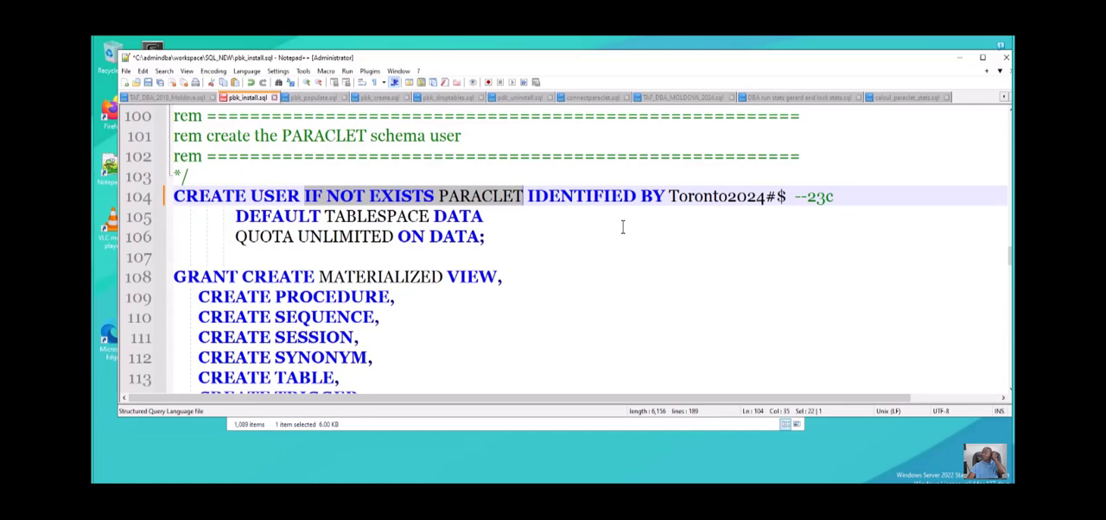
{"action": "scroll", "coordinate": [618, 225], "scroll_direction": "down", "scroll_amount": 2}
{"action": "scroll", "coordinate": [612, 220], "scroll_direction": "down", "scroll_amount": 2}
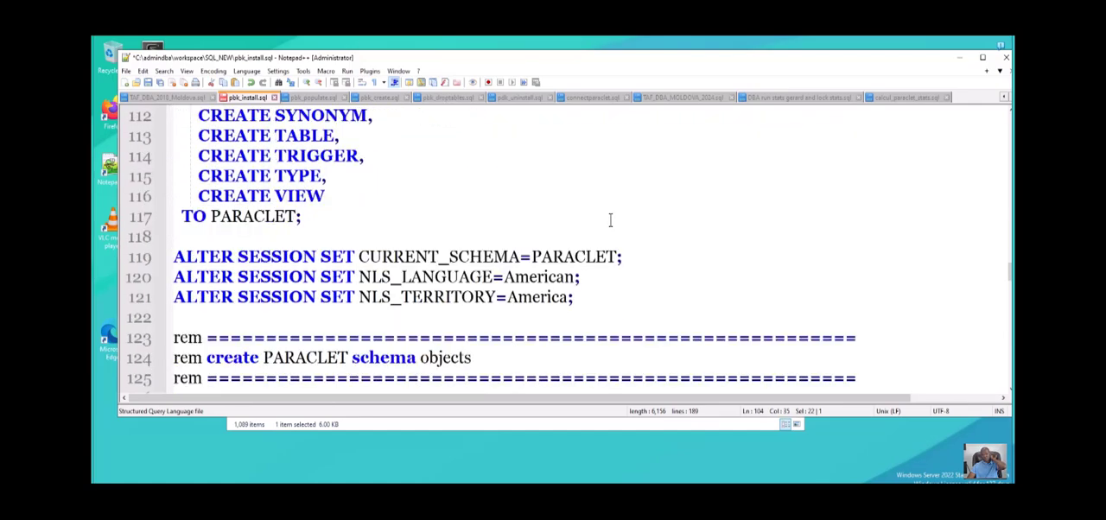
{"action": "scroll", "coordinate": [595, 227], "scroll_direction": "down", "scroll_amount": 3}
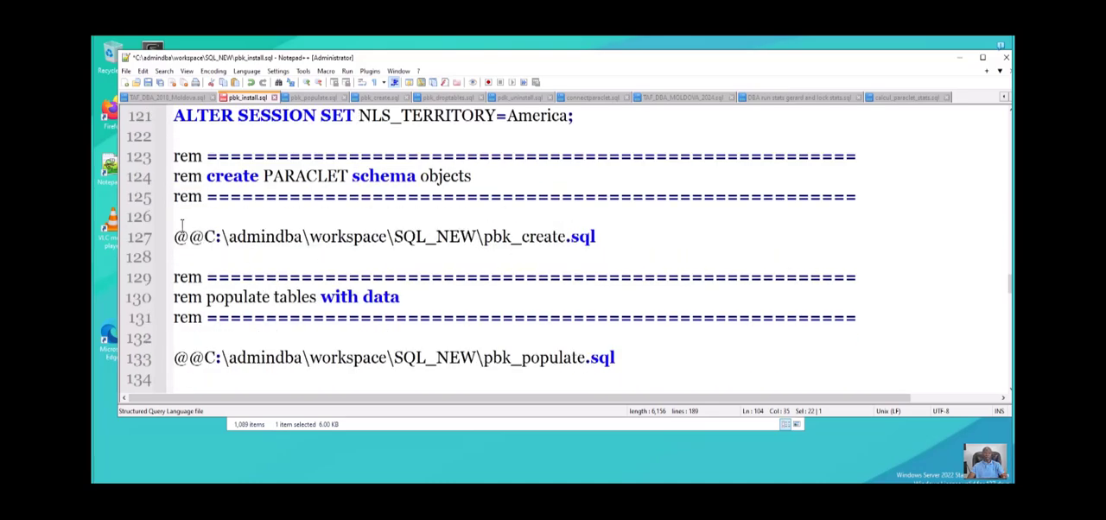
{"action": "left_click_drag", "start_coordinate": [174, 236], "coordinate": [602, 238]}
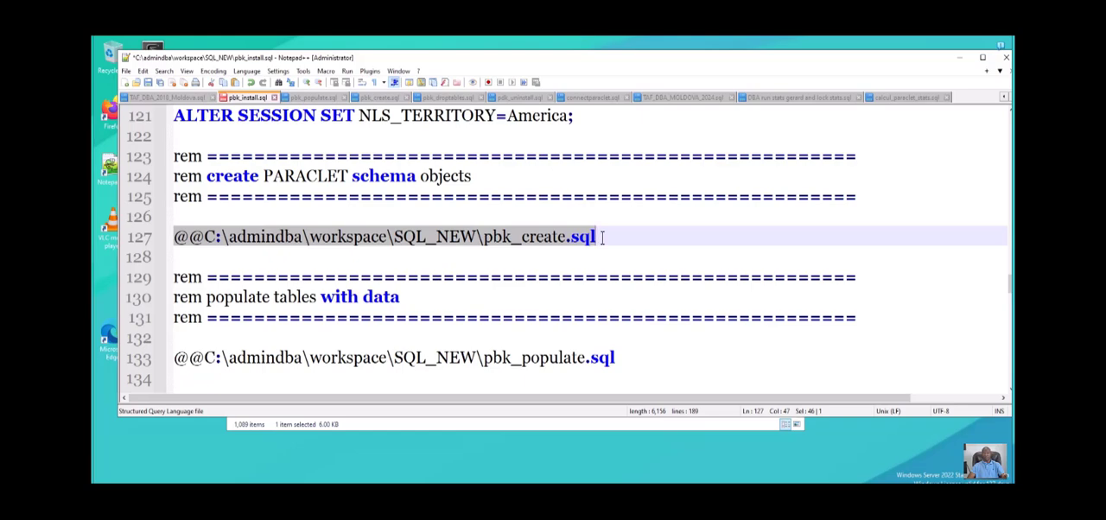
{"action": "scroll", "coordinate": [560, 293], "scroll_direction": "down", "scroll_amount": 3}
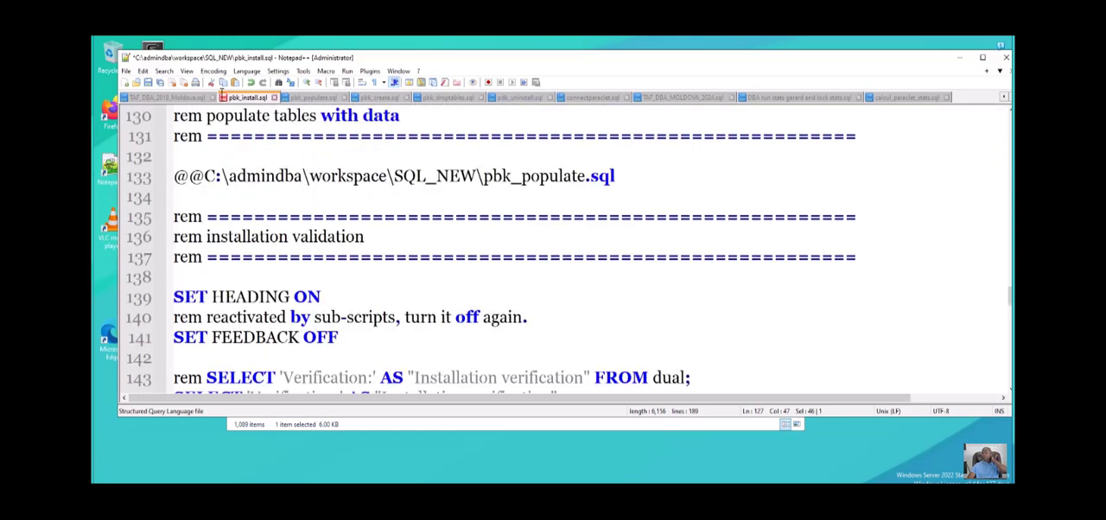
{"action": "triple_click", "coordinate": [381, 173]}
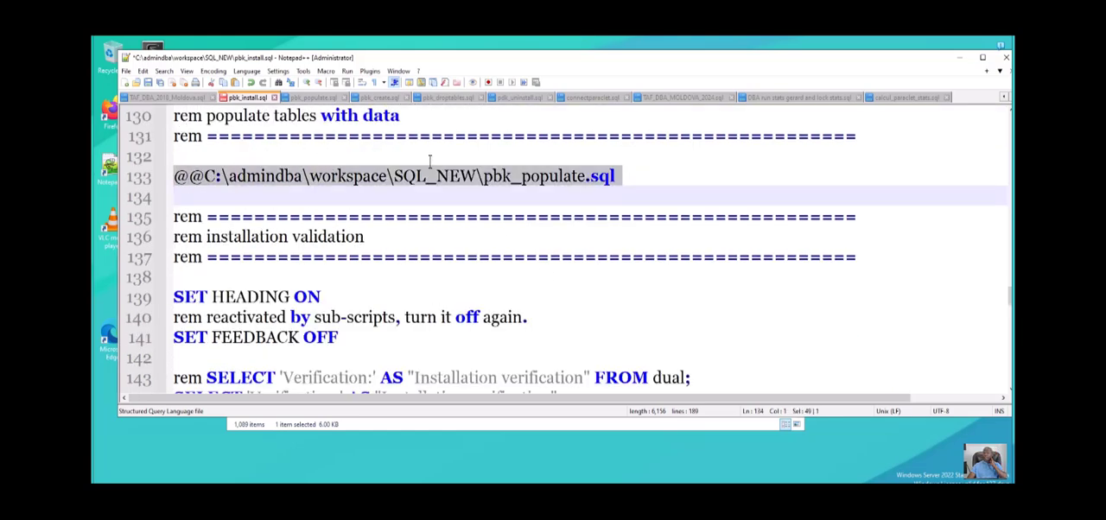
- Examine the installation validation queries, the FROM DUAL remark and the closing message SELECT statements in pbk_install.sql
{"action": "scroll", "coordinate": [343, 337], "scroll_direction": "down", "scroll_amount": 1}
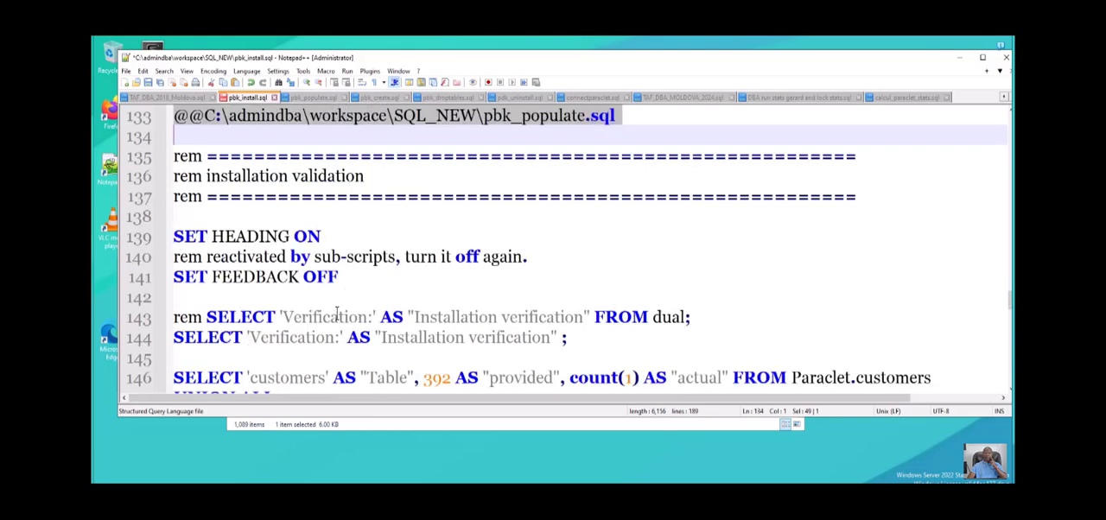
{"action": "scroll", "coordinate": [271, 269], "scroll_direction": "down", "scroll_amount": 1}
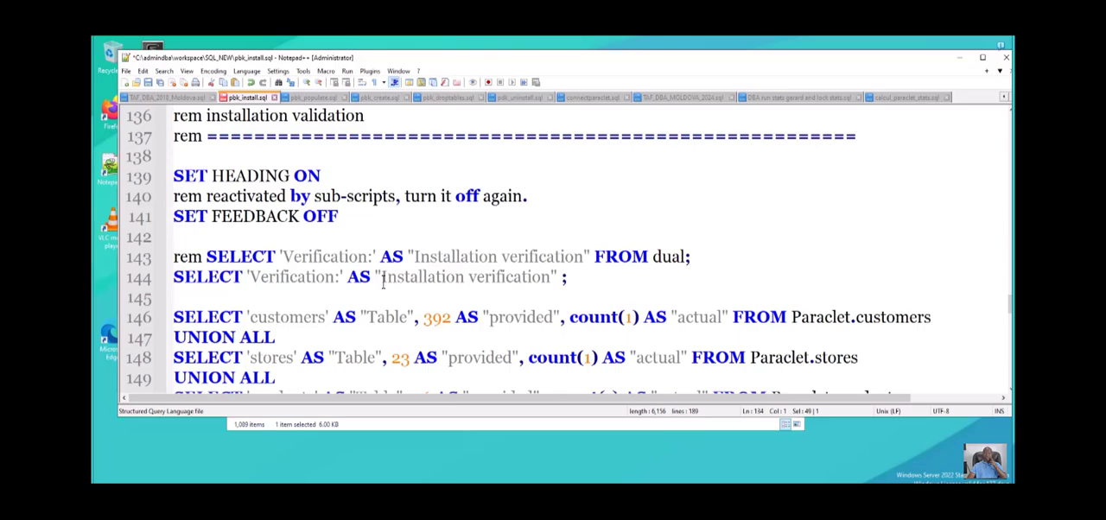
{"action": "scroll", "coordinate": [383, 286], "scroll_direction": "down", "scroll_amount": 2}
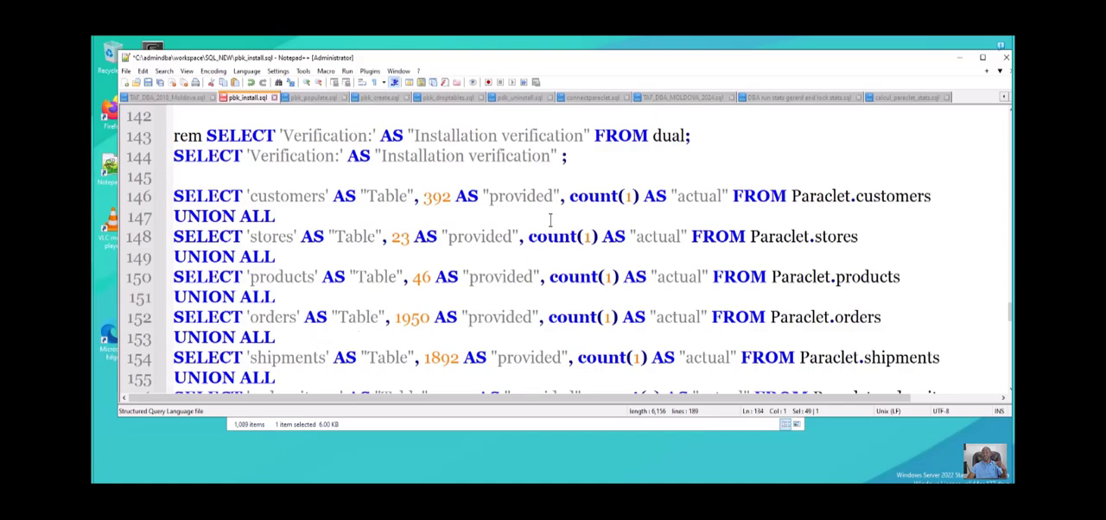
{"action": "left_click", "coordinate": [939, 165]}
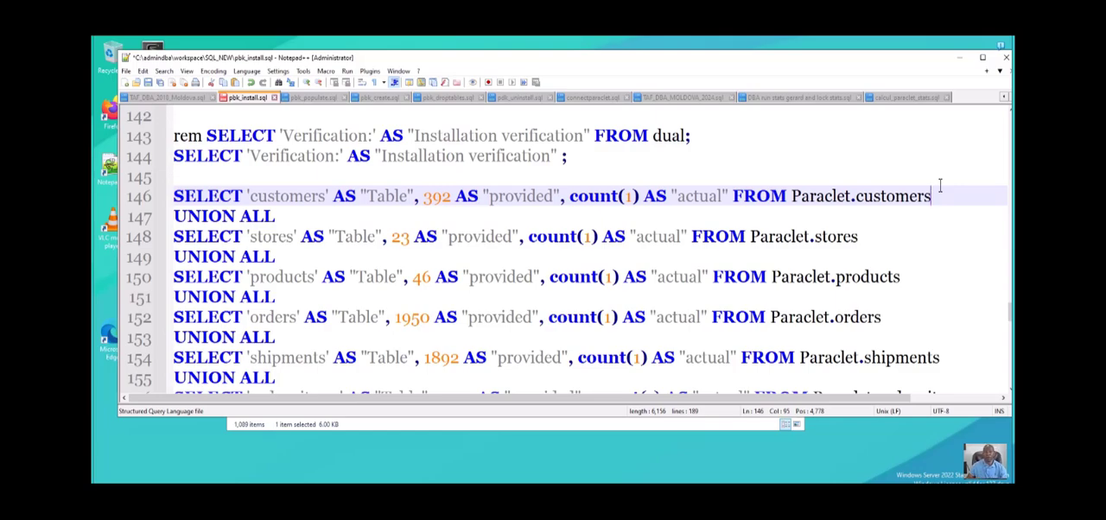
{"action": "scroll", "coordinate": [899, 189], "scroll_direction": "down", "scroll_amount": 4}
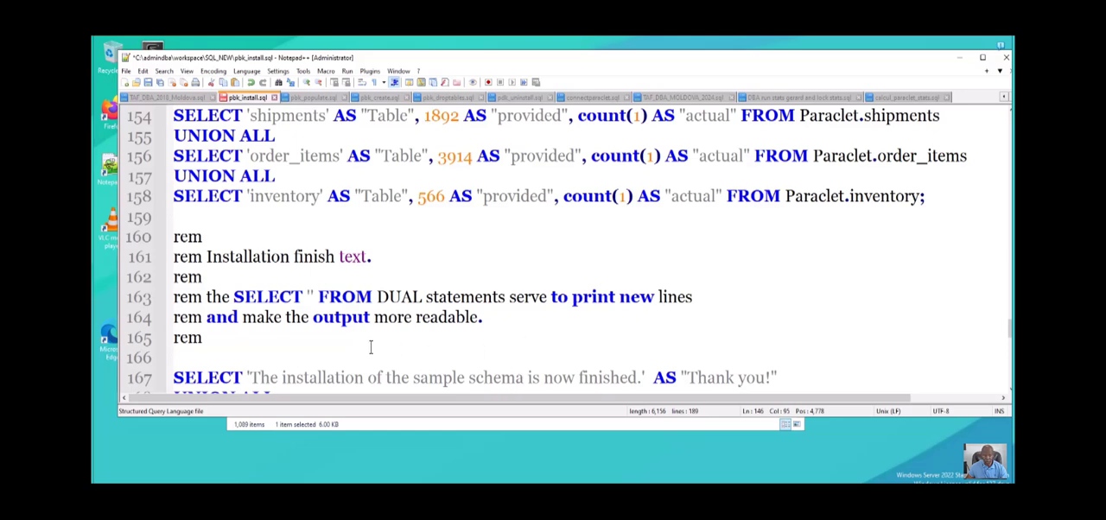
{"action": "left_click_drag", "start_coordinate": [233, 303], "coordinate": [682, 332]}
{"action": "key", "text": "Up"}
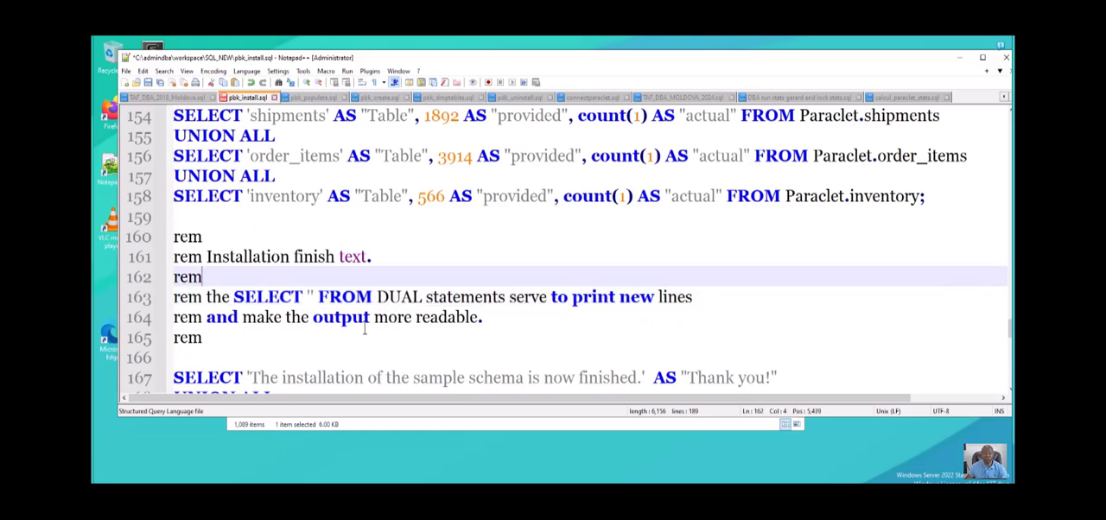
{"action": "left_click_drag", "start_coordinate": [318, 321], "coordinate": [419, 324]}
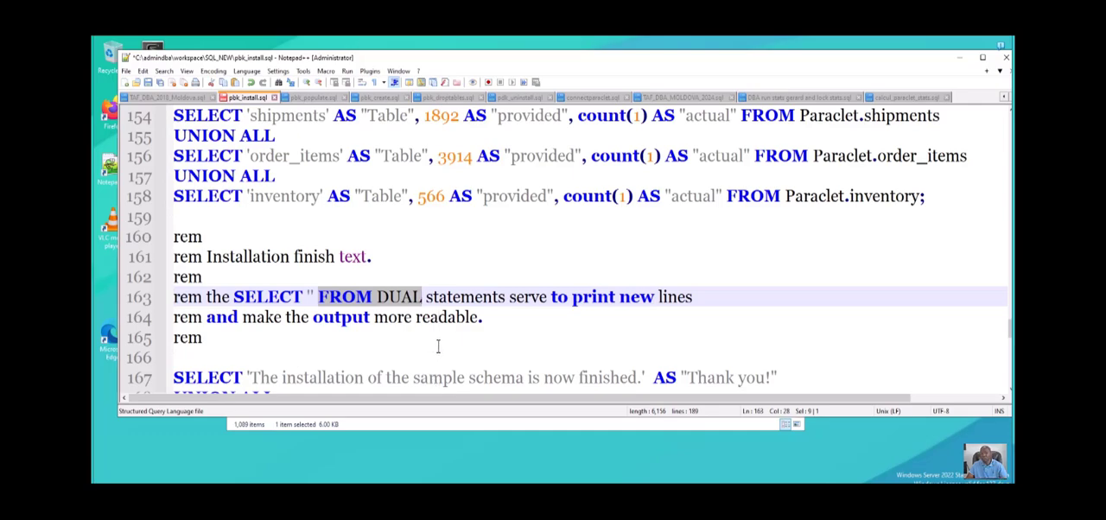
{"action": "scroll", "coordinate": [447, 337], "scroll_direction": "down", "scroll_amount": 2}
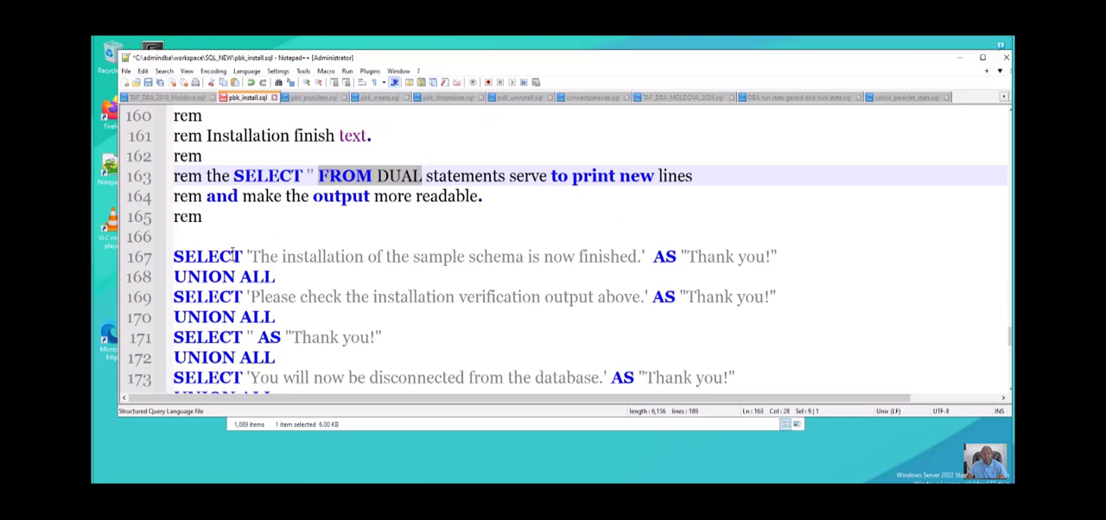
{"action": "left_click_drag", "start_coordinate": [175, 255], "coordinate": [779, 256]}
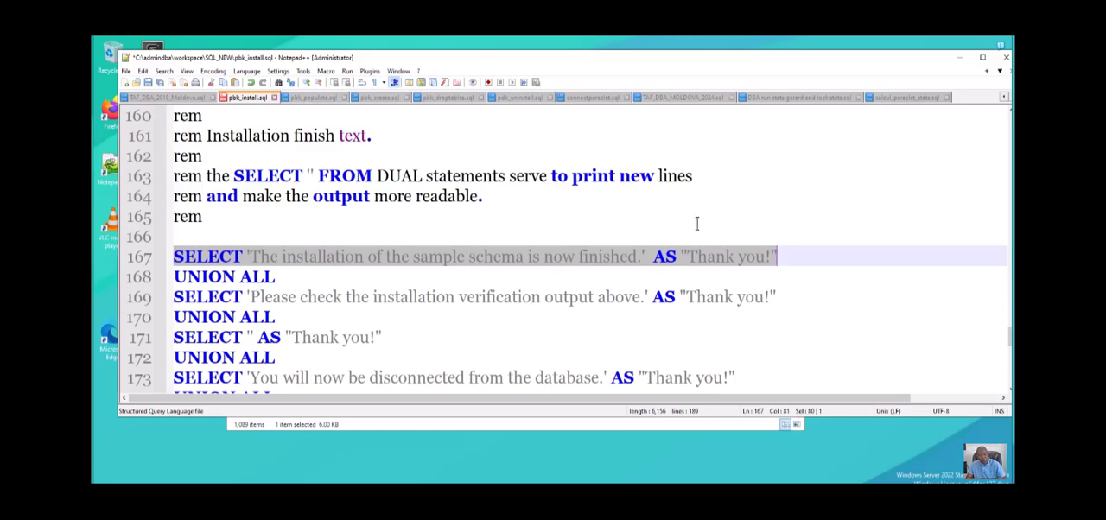
{"action": "scroll", "coordinate": [669, 218], "scroll_direction": "down", "scroll_amount": 2}
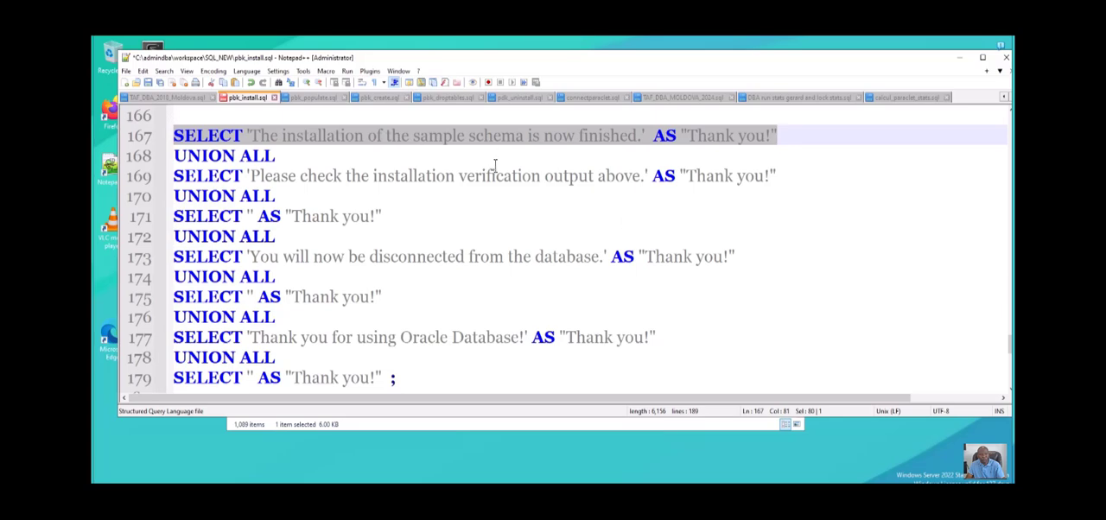
- Copy the closing UNION ALL query from pbk_install.sql and replace the entire contents of FREEPDB11.sql with it in Oracle SQL Developer
{"action": "scroll", "coordinate": [495, 164], "scroll_direction": "up", "scroll_amount": 1}
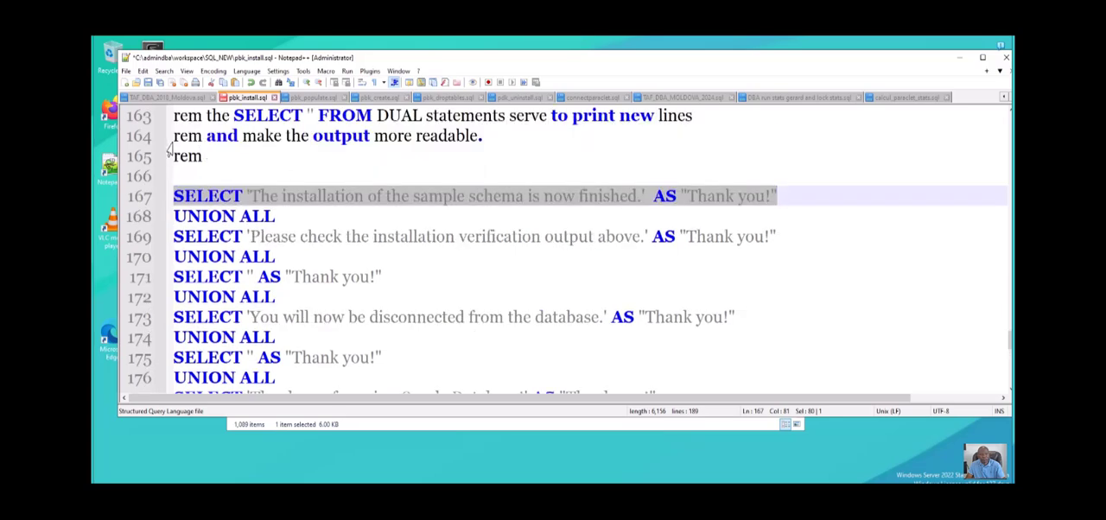
{"action": "left_click_drag", "start_coordinate": [172, 196], "coordinate": [397, 318]}
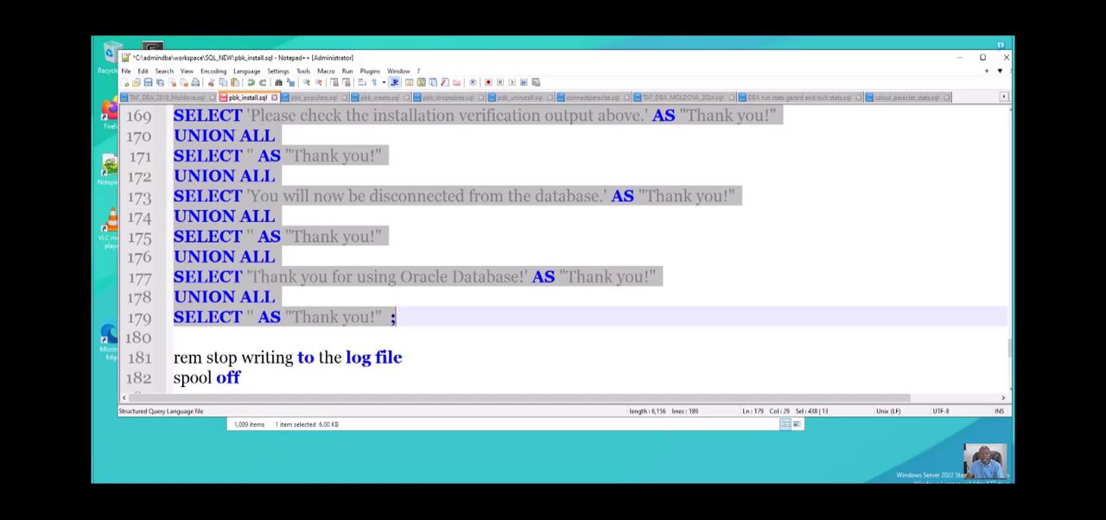
{"action": "mouse_move", "coordinate": [414, 507]}
{"action": "left_click", "coordinate": [435, 466]}
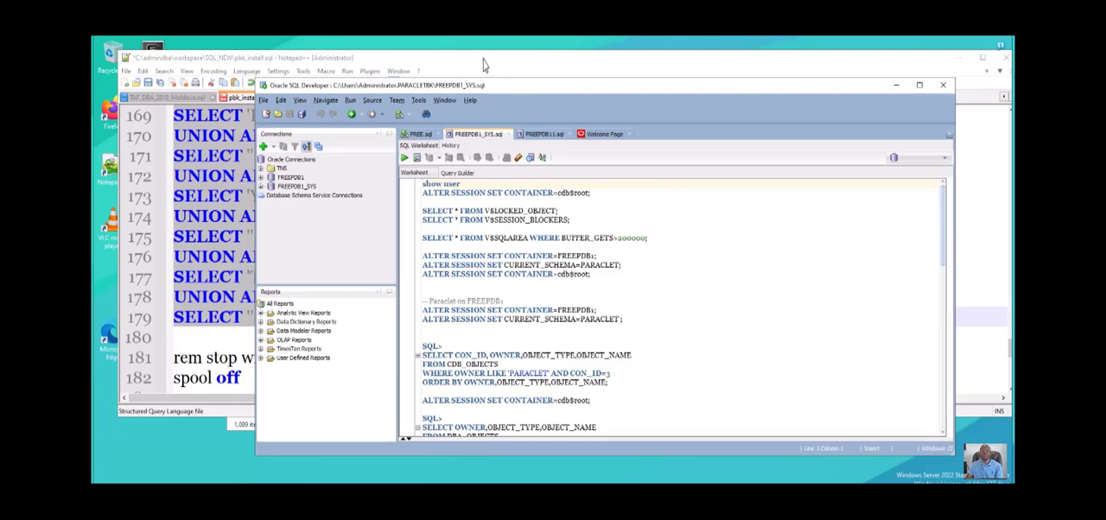
{"action": "left_click", "coordinate": [544, 134]}
{"action": "scroll", "coordinate": [523, 230], "scroll_direction": "up", "scroll_amount": 7}
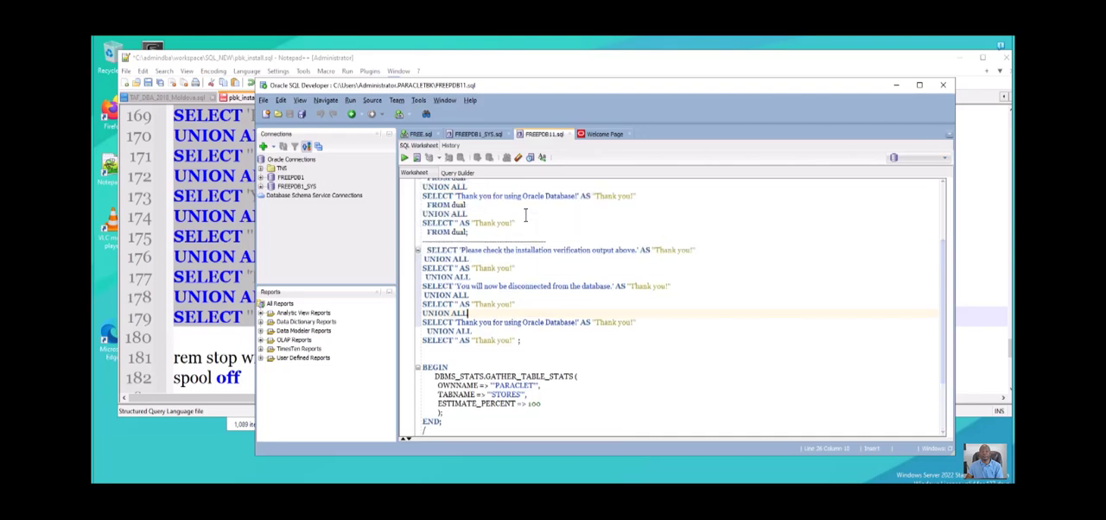
{"action": "left_click", "coordinate": [508, 304]}
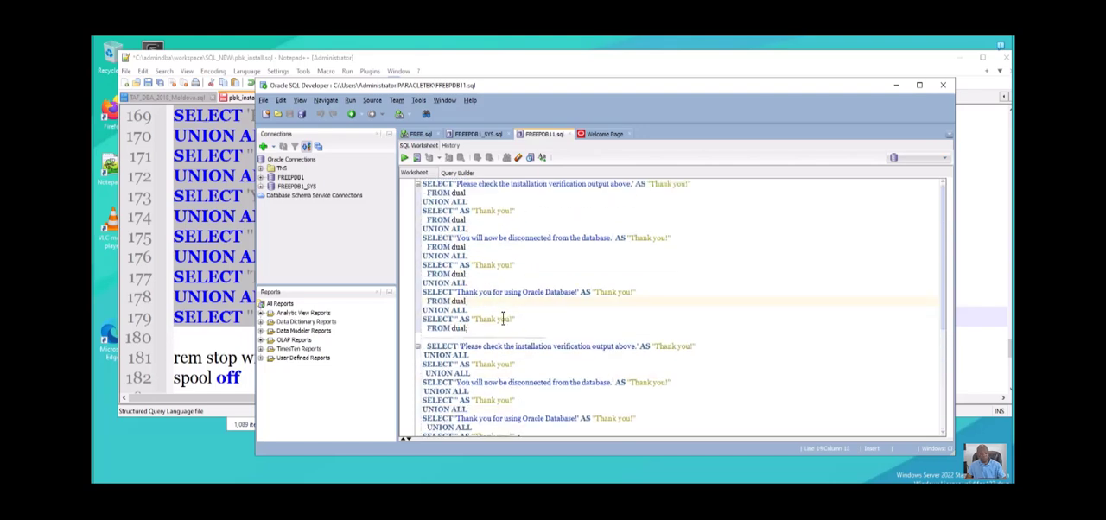
{"action": "key", "text": "ctrl+a"}
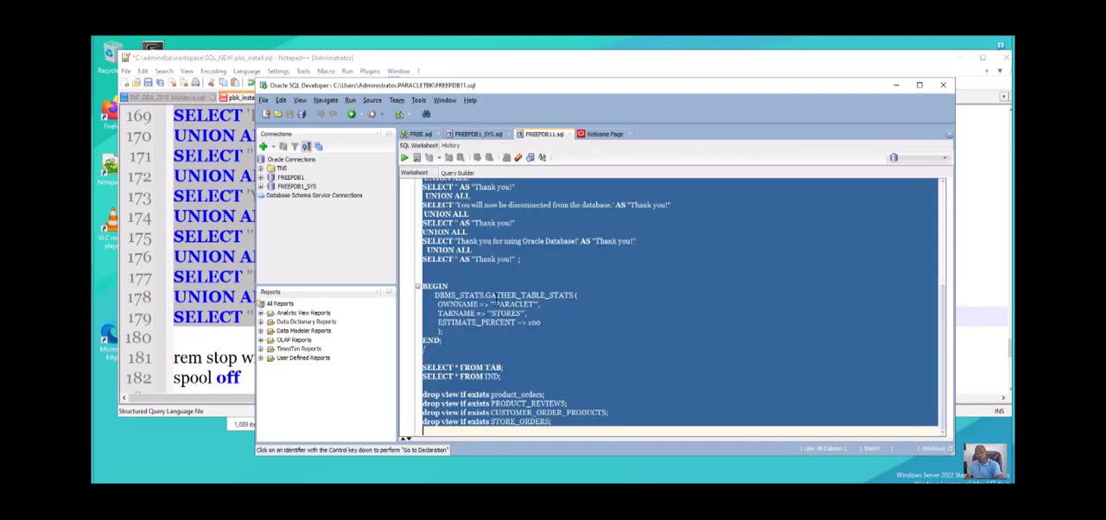
{"action": "key", "text": "Delete"}
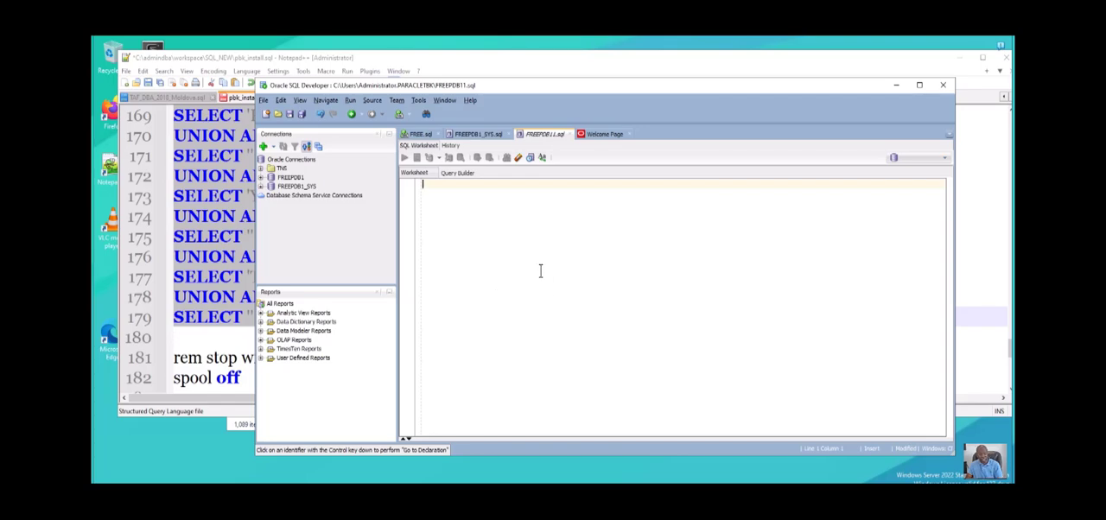
{"action": "type", "text": "SELECT 'The installation of the sample schema is now finished.' AS \"Thank you!\" UNION ALL SELECT 'Please check the installation verification output above.' AS \"Thank you!\" UNION ALL SELECT ' ' AS \"Thank you!\" UNION ALL SELECT 'You will now be disconnected from the database.' AS \"Thank you!\" UNION ALL SELECT ' ' AS \"Thank you!\" UNION ALL SELECT 'Thank you for using Oracle Database!' AS \"Thank you!\" UNION ALL SELECT ' ' AS \"Thank you!\" ;"}
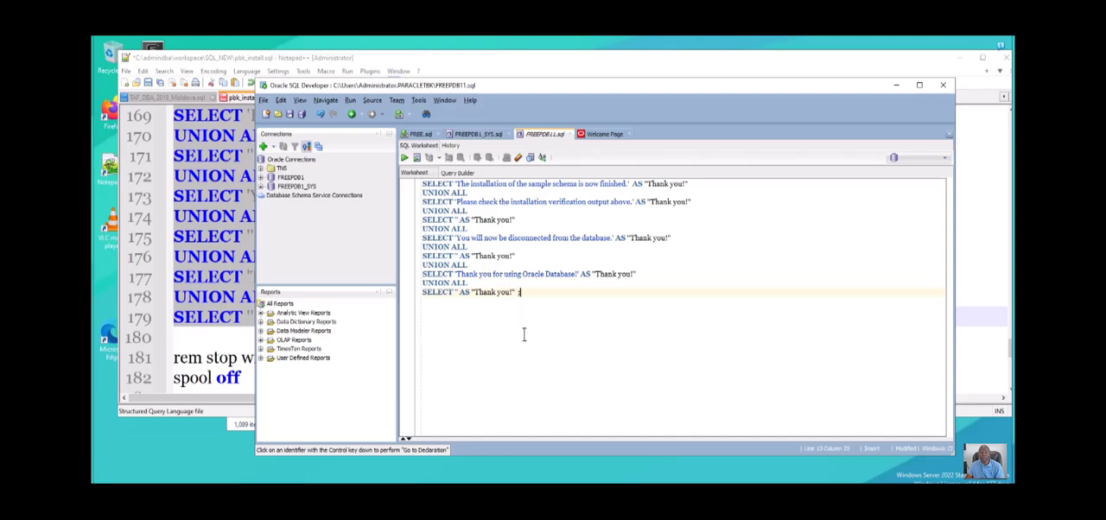
- Select the whole pasted query and execute it, choosing FREEPDB1 as the connection
{"action": "left_click_drag", "start_coordinate": [521, 294], "coordinate": [423, 192]}
{"action": "left_click_drag", "start_coordinate": [424, 146], "coordinate": [422, 140]}
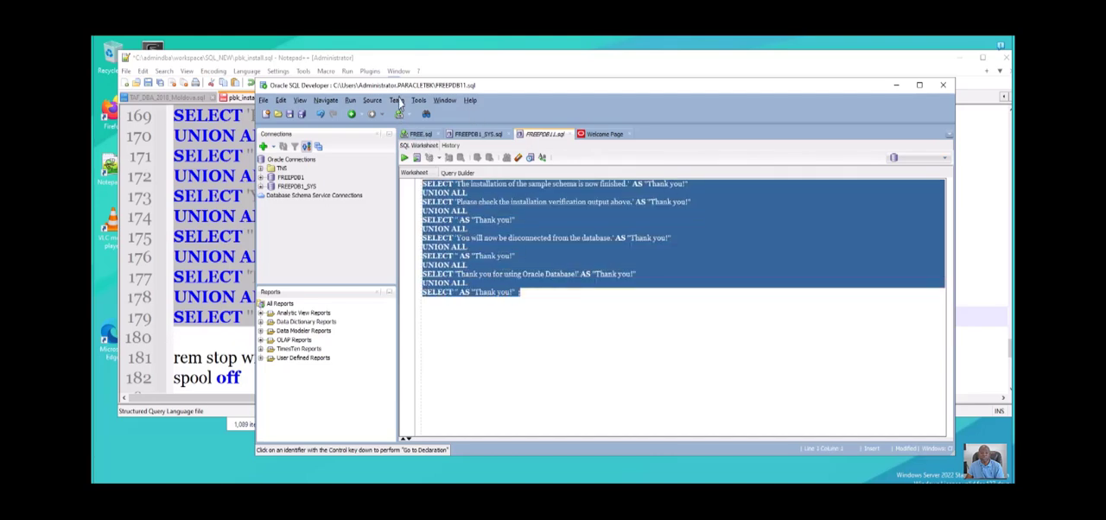
{"action": "key", "text": "ctrl+Return"}
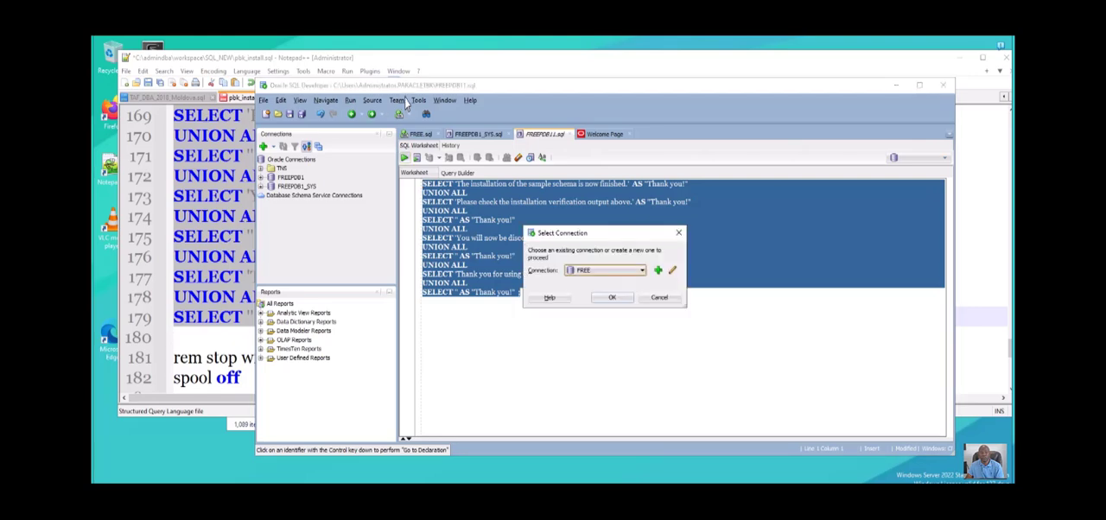
{"action": "left_click", "coordinate": [643, 272]}
{"action": "left_click", "coordinate": [617, 292]}
{"action": "key", "text": "Return"}
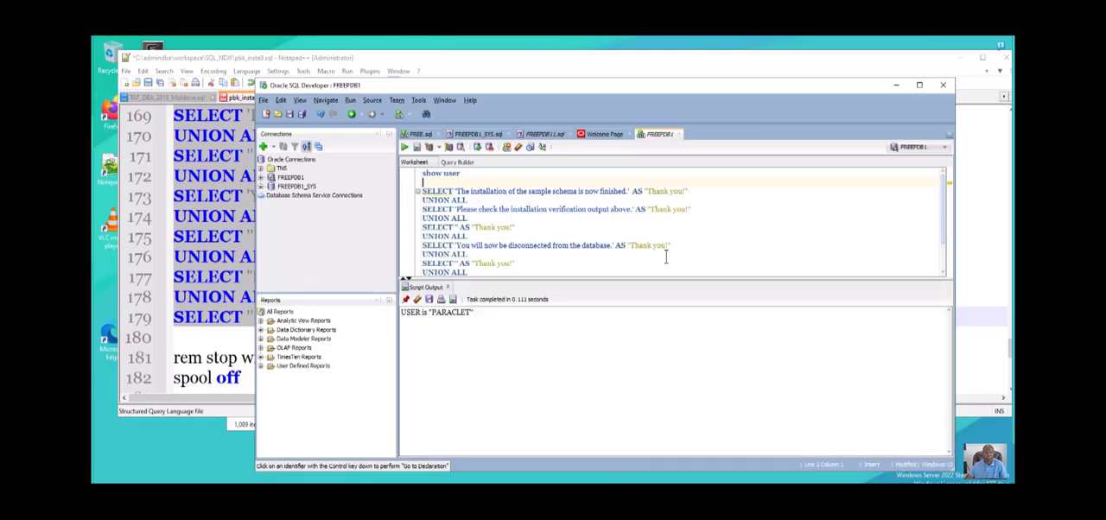
- Run show user in the FREEPDB1 worksheet and clear the script output
{"action": "left_click_drag", "start_coordinate": [477, 154], "coordinate": [423, 125]}
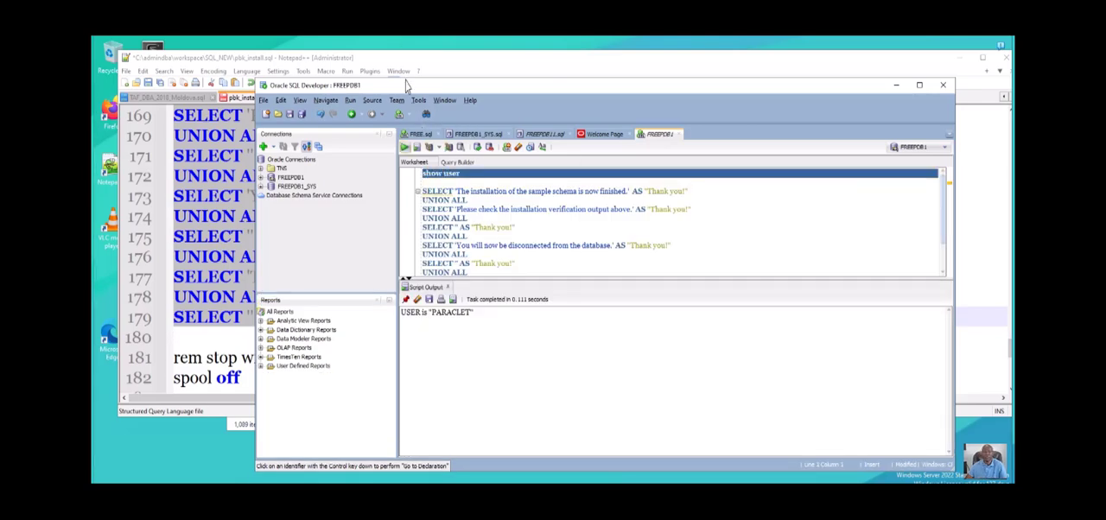
{"action": "key", "text": "F5"}
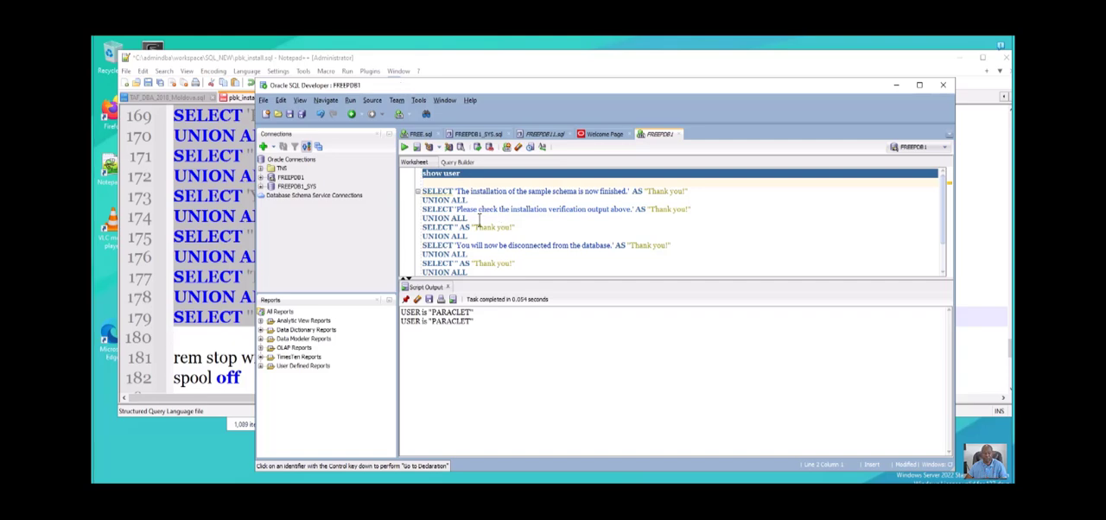
{"action": "left_click", "coordinate": [418, 299]}
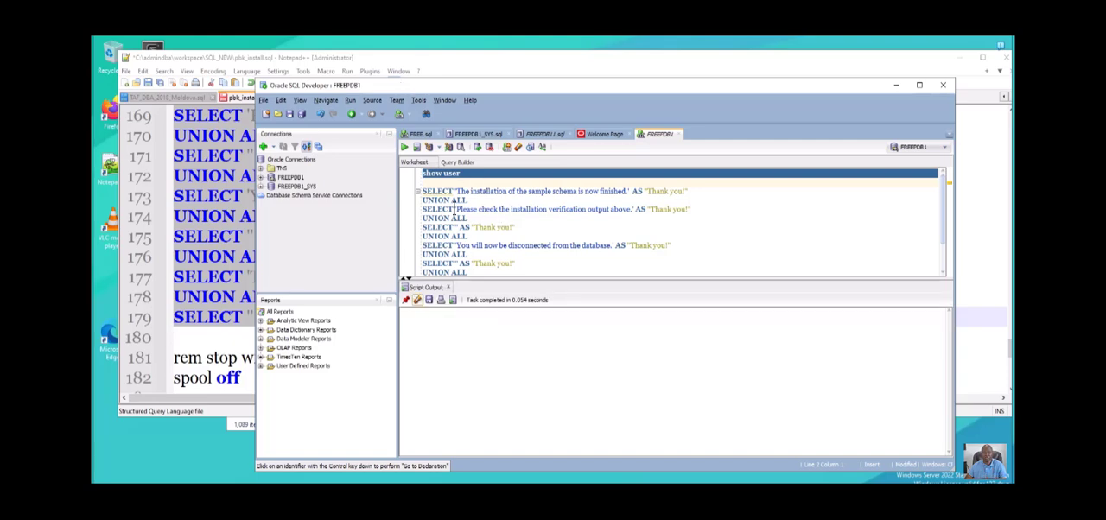
- Run the complete UNION ALL query of installation messages in the FREEPDB1 worksheet
{"action": "left_click_drag", "start_coordinate": [421, 191], "coordinate": [530, 265]}
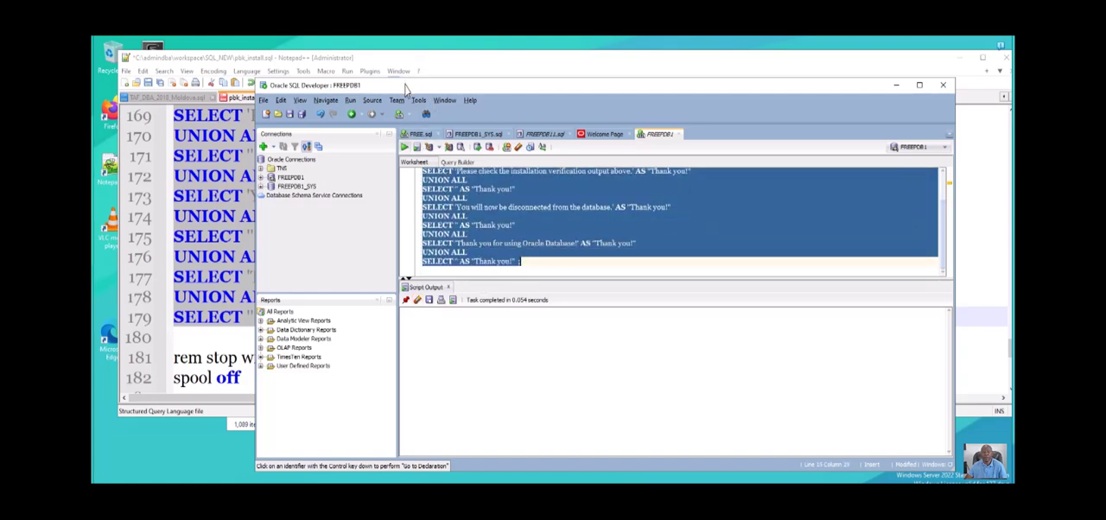
{"action": "key", "text": "ctrl+Return"}
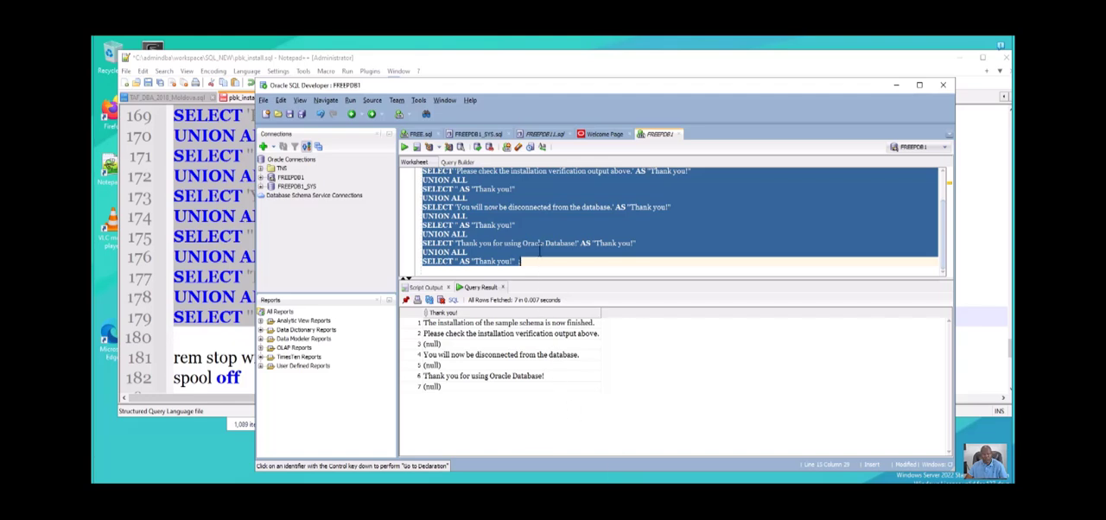
- Insert a "from dual" line directly below the first SELECT statement of the UNION ALL query in the FREEPDB1 worksheet
{"action": "left_click", "coordinate": [507, 162]}
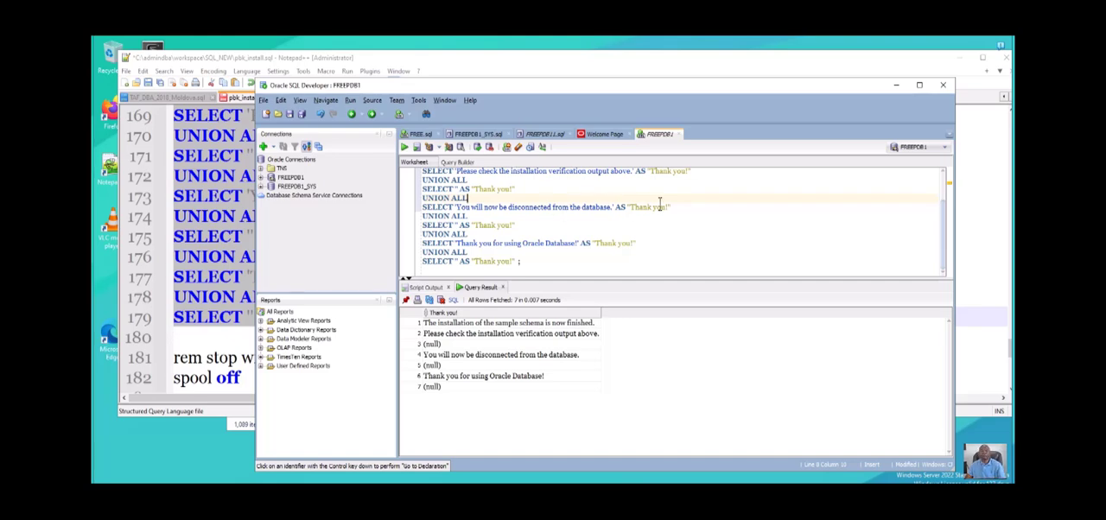
{"action": "mouse_move", "coordinate": [692, 171]}
{"action": "left_mouse_down"}
{"action": "mouse_move", "coordinate": [701, 121]}
{"action": "mouse_move", "coordinate": [696, 157]}
{"action": "left_mouse_up"}
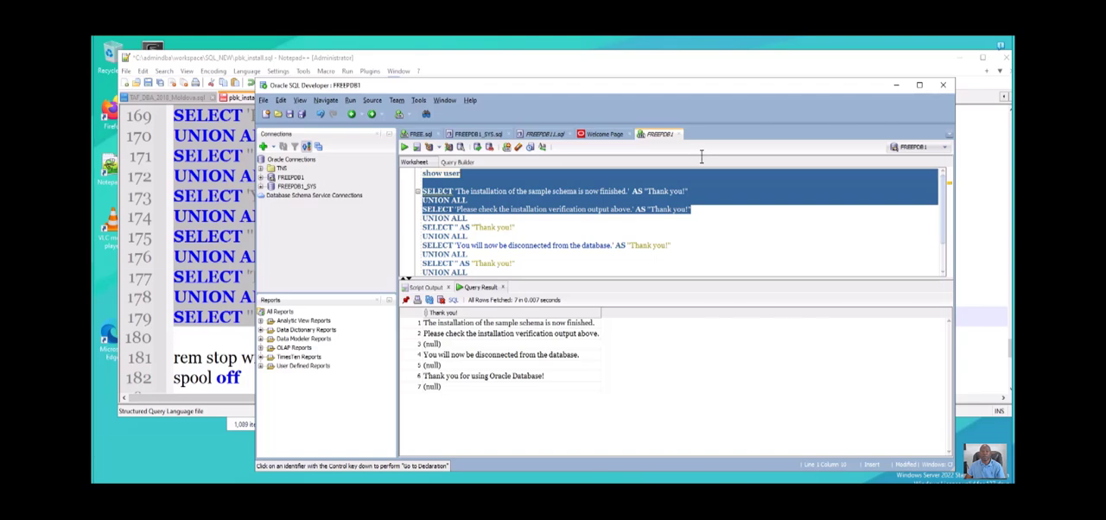
{"action": "left_click", "coordinate": [700, 158]}
{"action": "key", "text": "Return"}
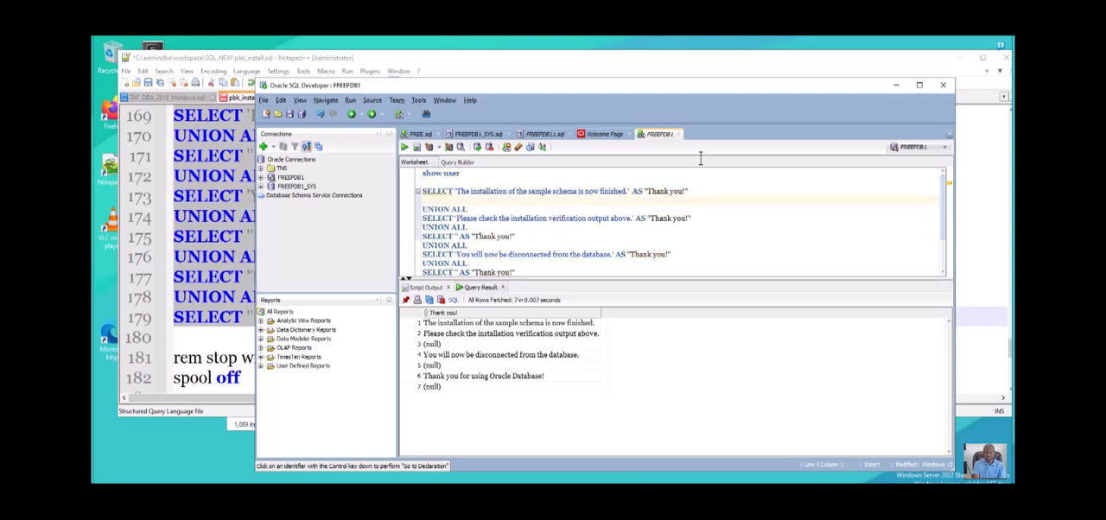
{"action": "type", "text": "fro"}
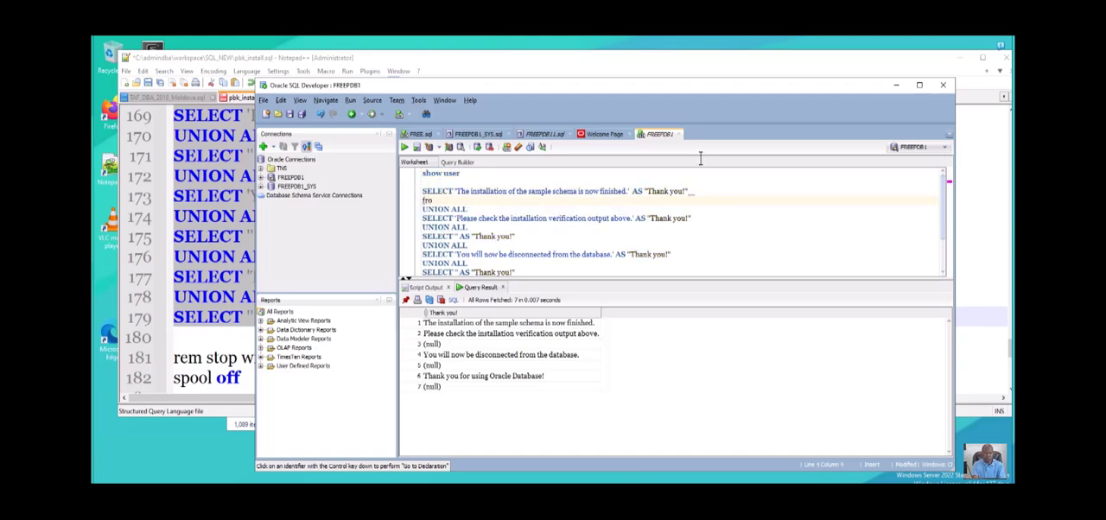
{"action": "type", "text": "m dual"}
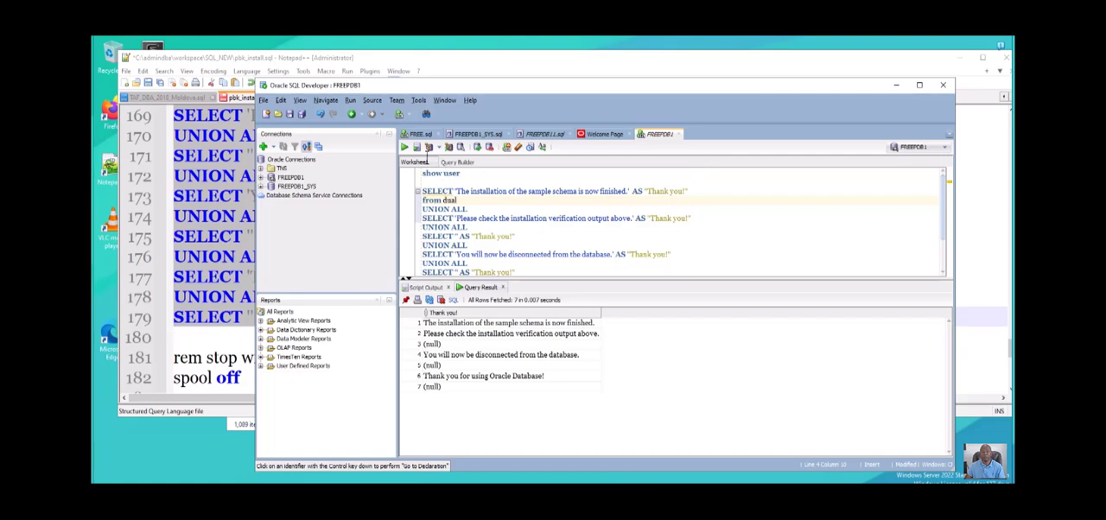
- Run only the first SELECT together with its from dual line as a separate query
{"action": "key", "text": "shift+Home"}
{"action": "key", "text": "shift+Up"}
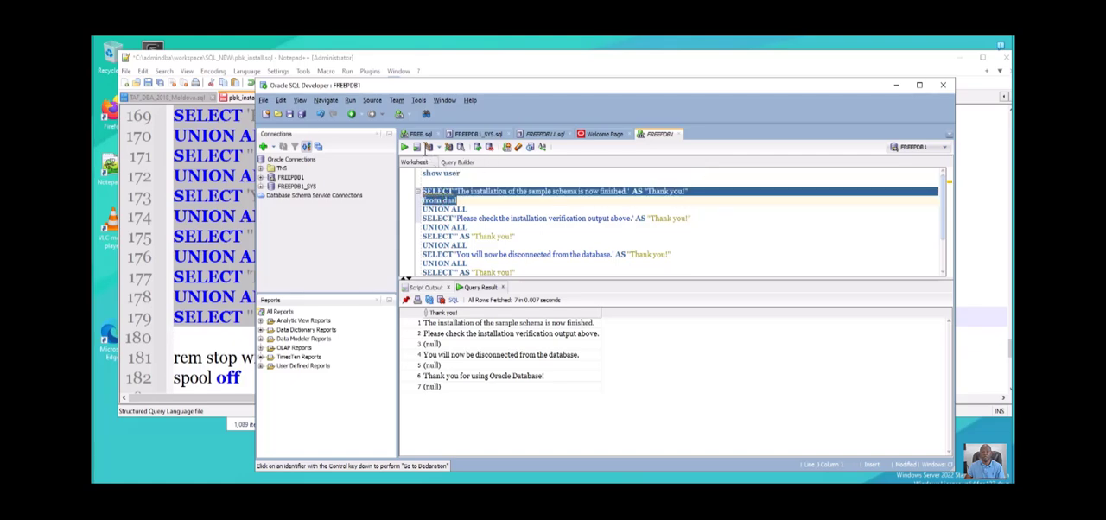
{"action": "key", "text": "ctrl+Return"}
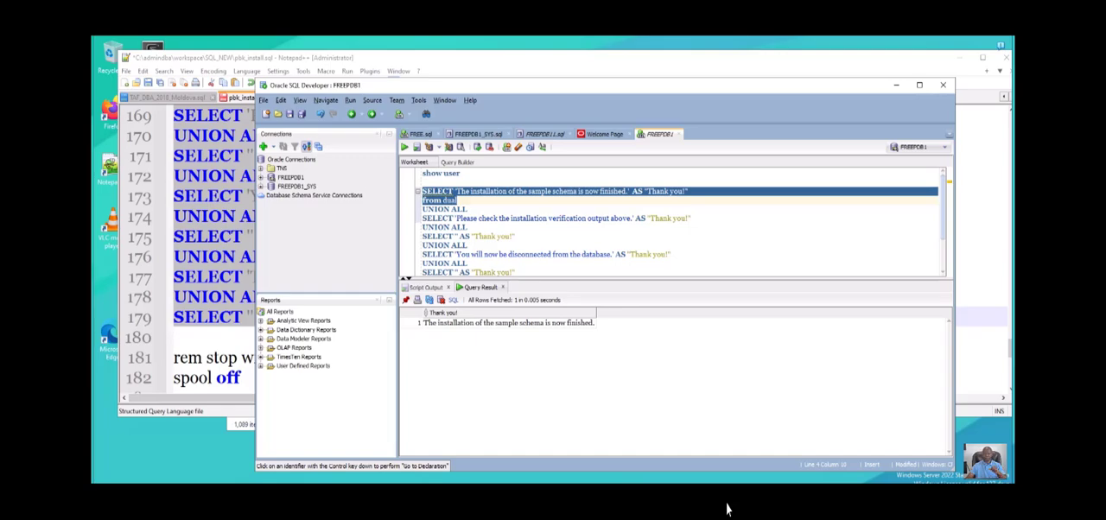
- Switch to Notepad++ and copy the CREATE USER IF NOT EXISTS PARACLET statement on lines 104 to 106 of pbk_install.sql
{"action": "left_click", "coordinate": [220, 393]}
{"action": "scroll", "coordinate": [282, 276], "scroll_direction": "up", "scroll_amount": 4}
{"action": "scroll", "coordinate": [284, 276], "scroll_direction": "up", "scroll_amount": 12}
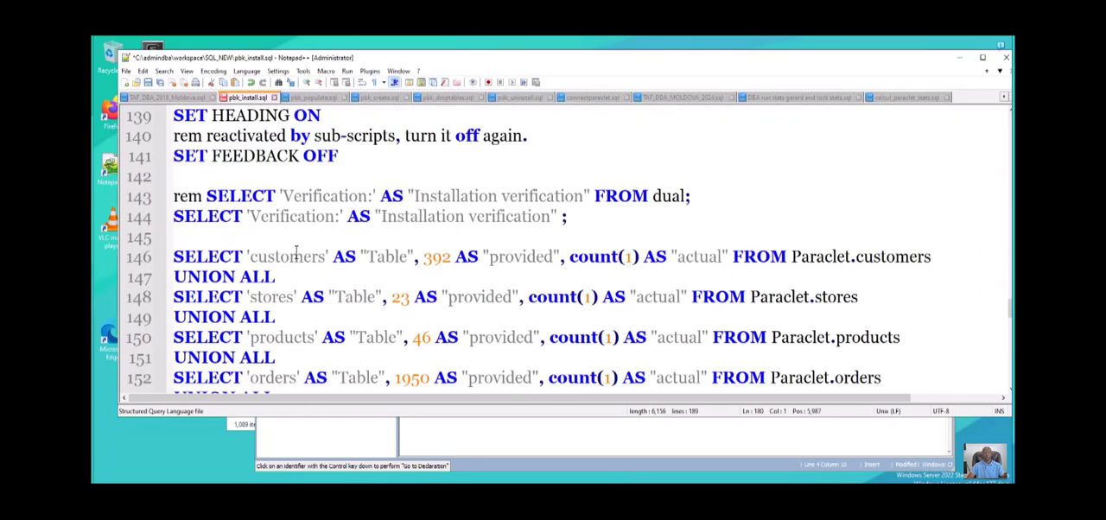
{"action": "scroll", "coordinate": [298, 238], "scroll_direction": "down", "scroll_amount": 4}
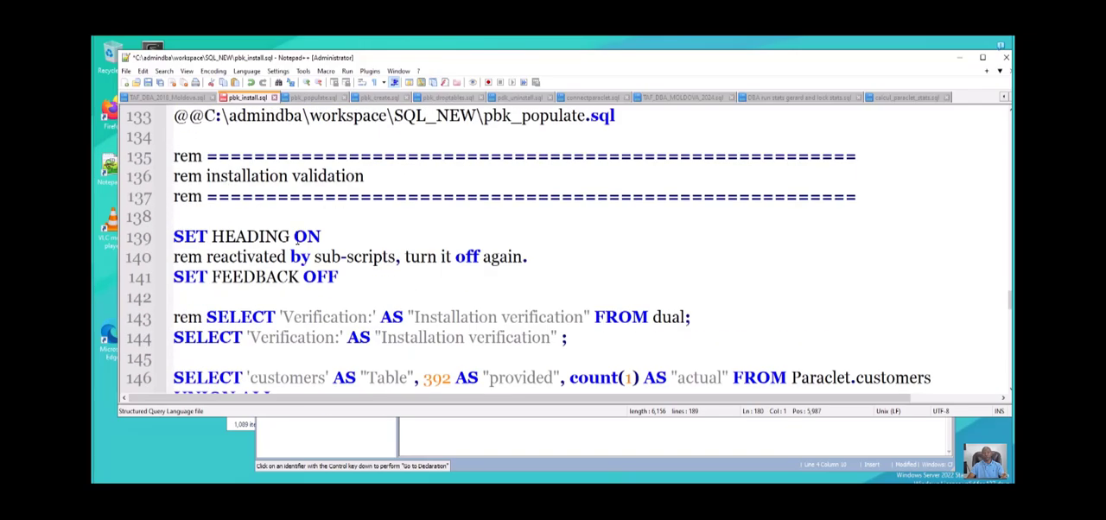
{"action": "scroll", "coordinate": [296, 240], "scroll_direction": "up", "scroll_amount": 10}
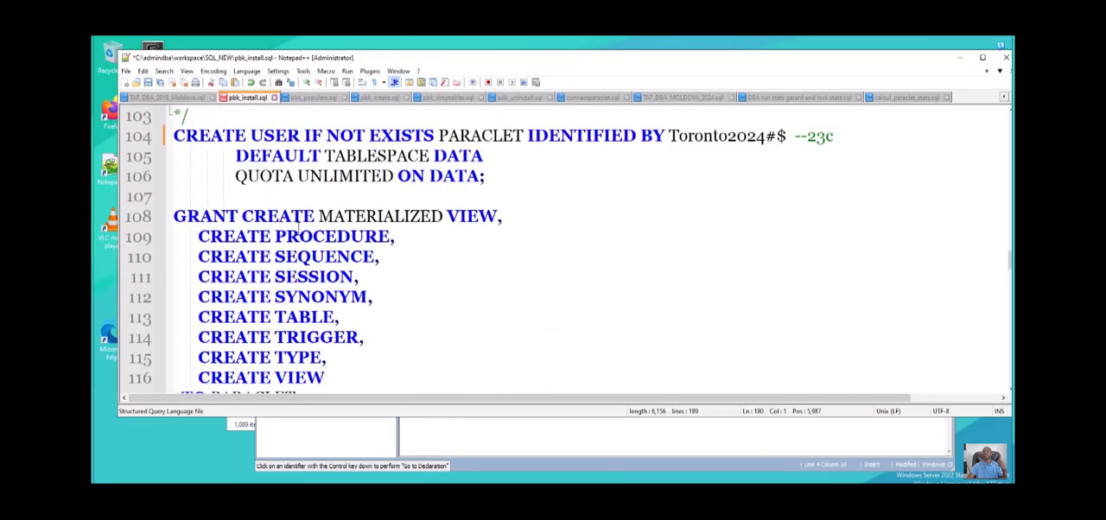
{"action": "scroll", "coordinate": [300, 221], "scroll_direction": "up", "scroll_amount": 2}
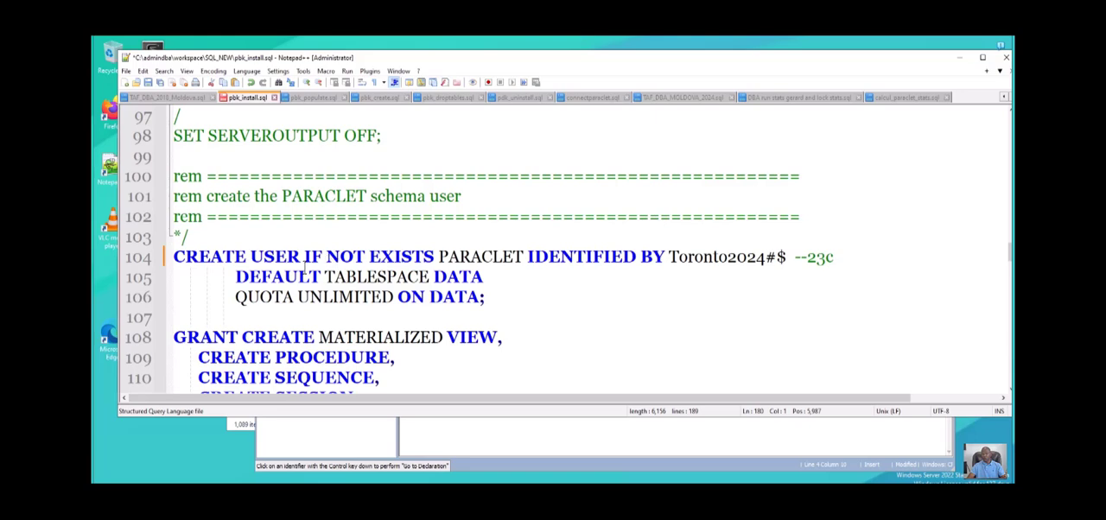
{"action": "left_click_drag", "start_coordinate": [305, 257], "coordinate": [433, 257]}
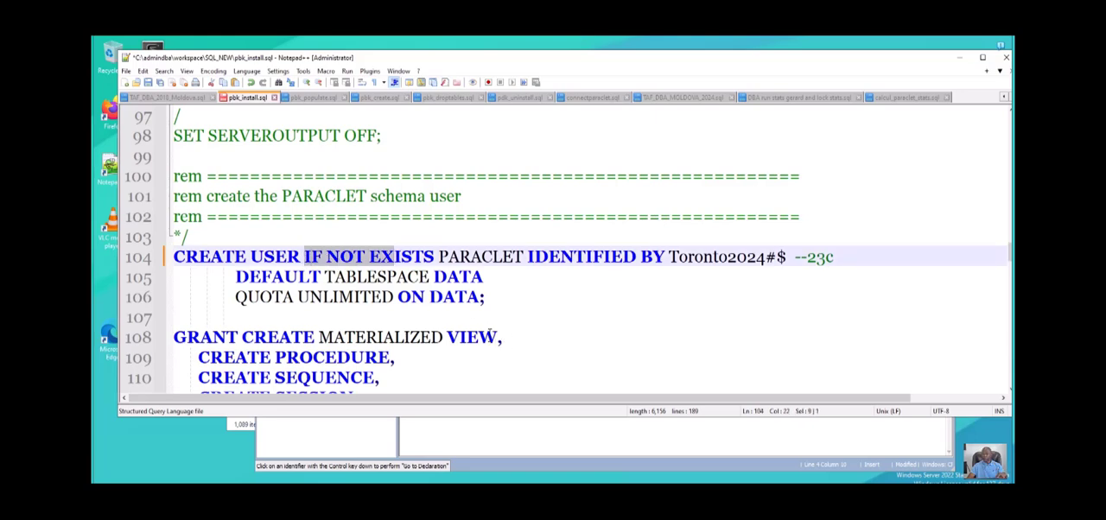
{"action": "left_click_drag", "start_coordinate": [485, 296], "coordinate": [175, 259]}
{"action": "key", "text": "ctrl+c"}
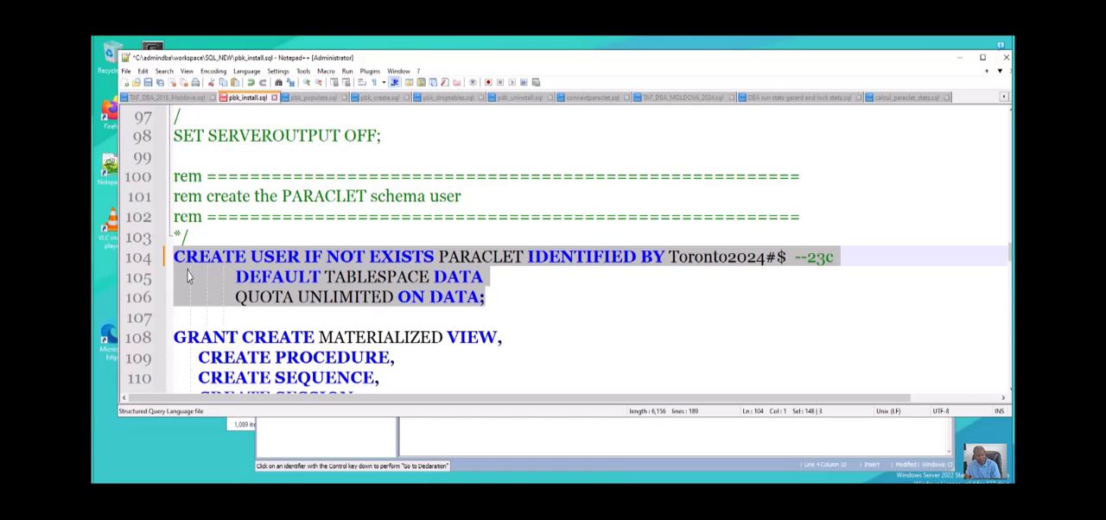
- Switch to Oracle SQL Developer and replace the entire contents of FREEPDB1_SYS.sql with the copied CREATE USER statement, including its account password
{"action": "left_click", "coordinate": [413, 518]}
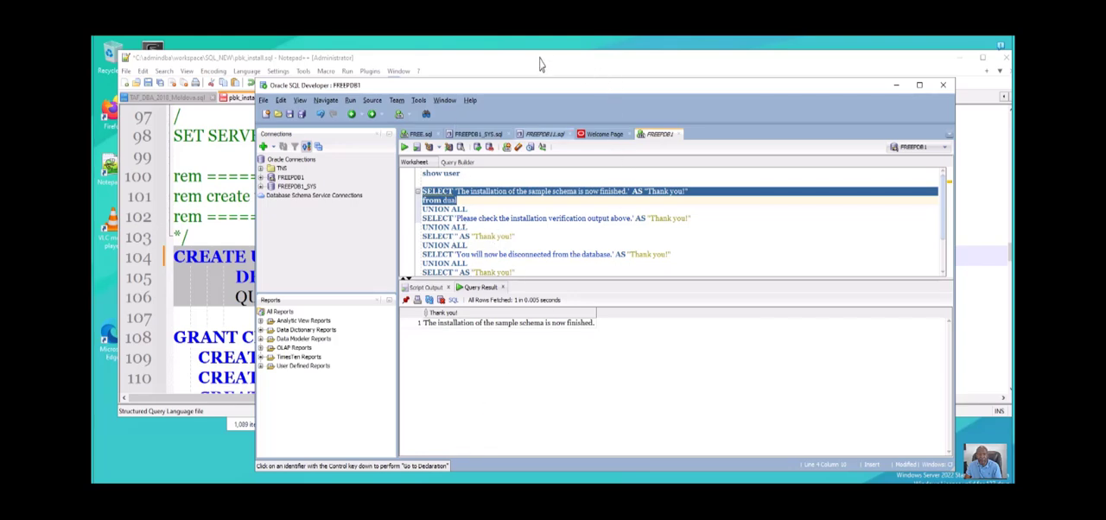
{"action": "left_click", "coordinate": [486, 134]}
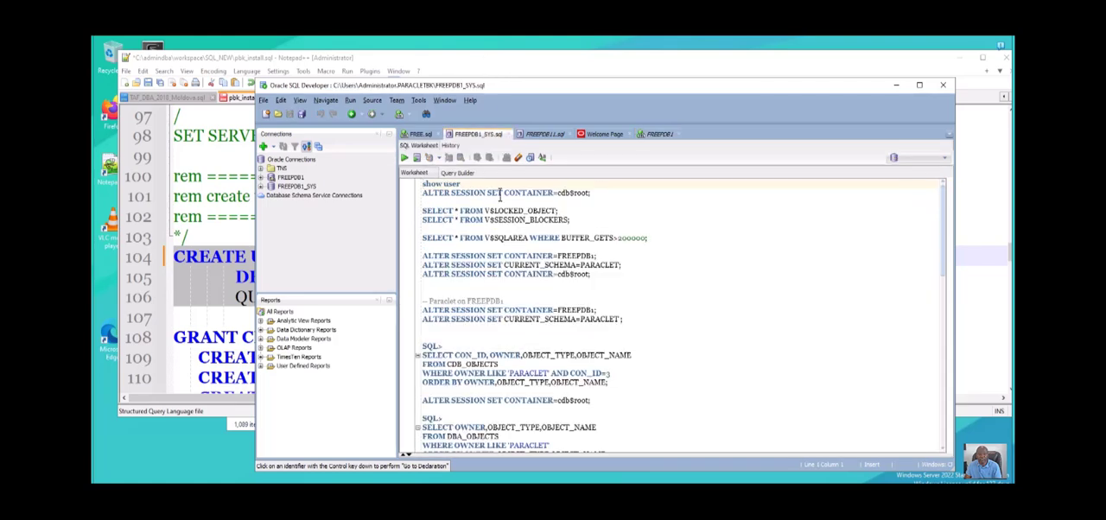
{"action": "scroll", "coordinate": [563, 244], "scroll_direction": "down", "scroll_amount": 7}
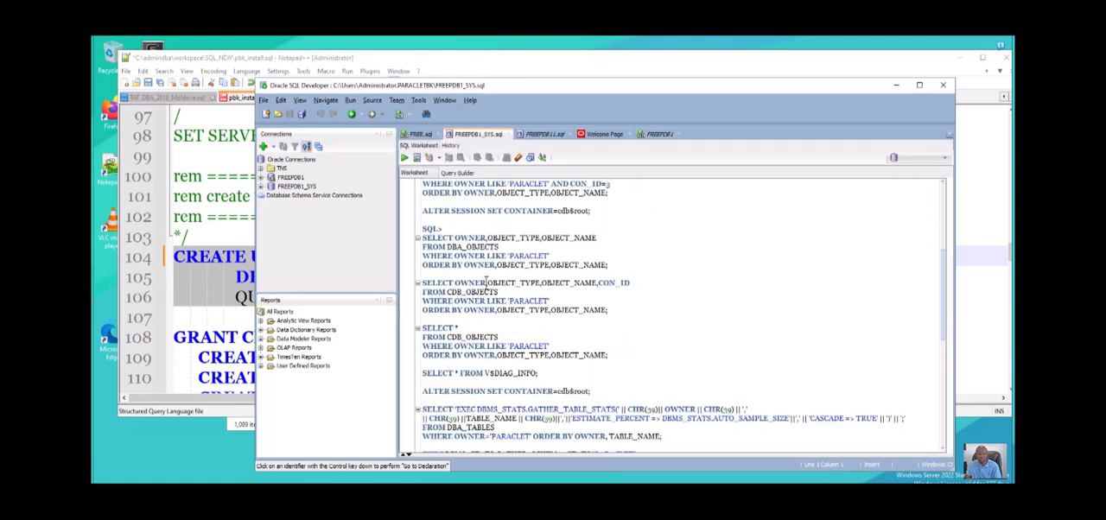
{"action": "scroll", "coordinate": [486, 283], "scroll_direction": "down", "scroll_amount": 2}
{"action": "left_click_drag", "start_coordinate": [509, 292], "coordinate": [510, 302]}
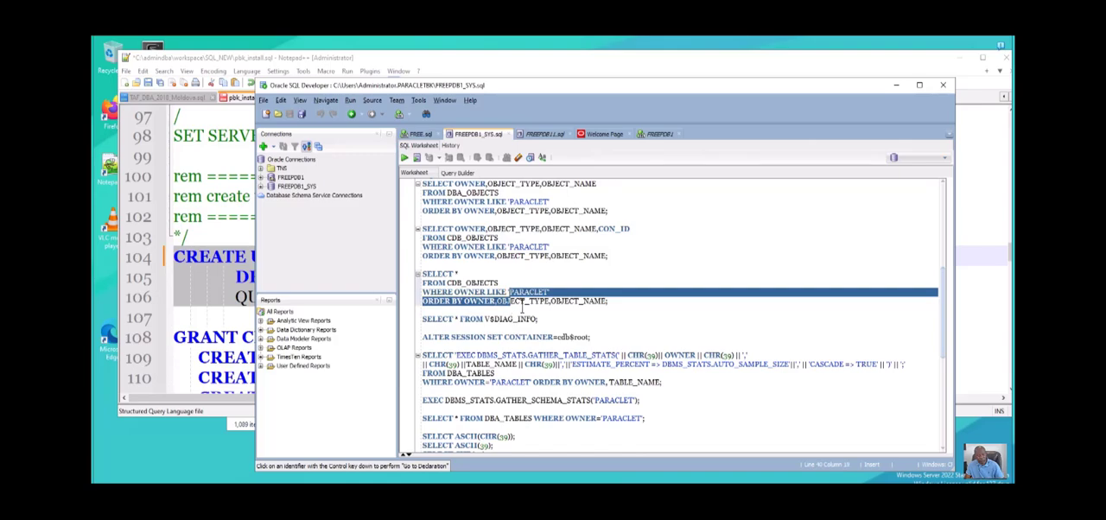
{"action": "key", "text": "ctrl+a"}
{"action": "key", "text": "Delete"}
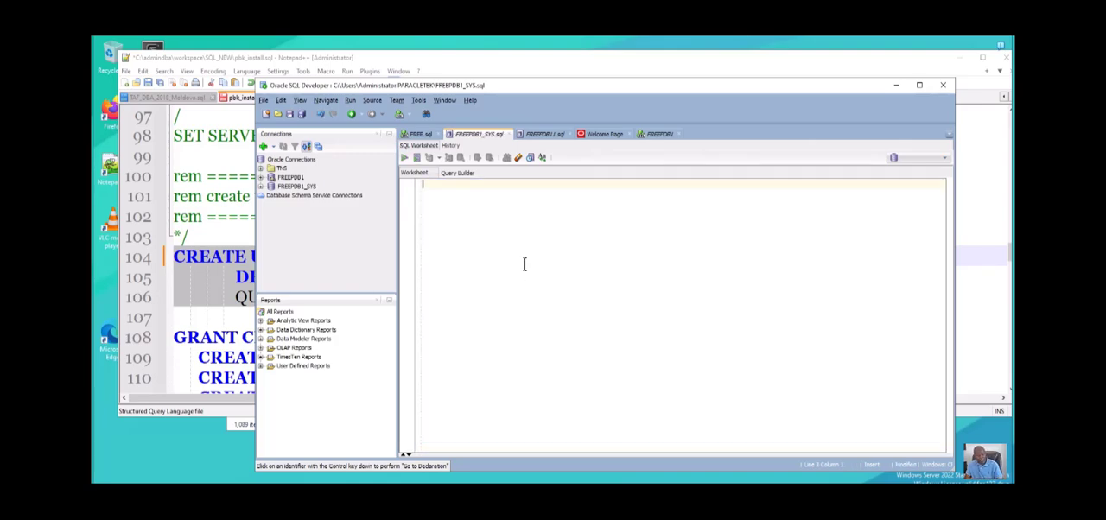
{"action": "key", "text": "ctrl+v"}
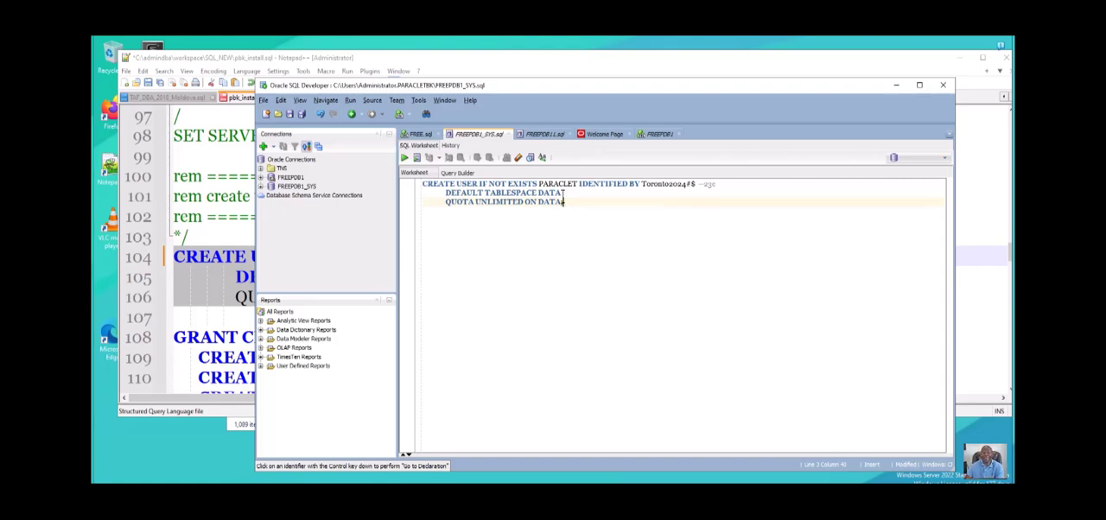
- Select the whole pasted CREATE USER statement and execute it, choosing FREEPDB1_SYS as the connection
{"action": "left_click_drag", "start_coordinate": [565, 203], "coordinate": [399, 110]}
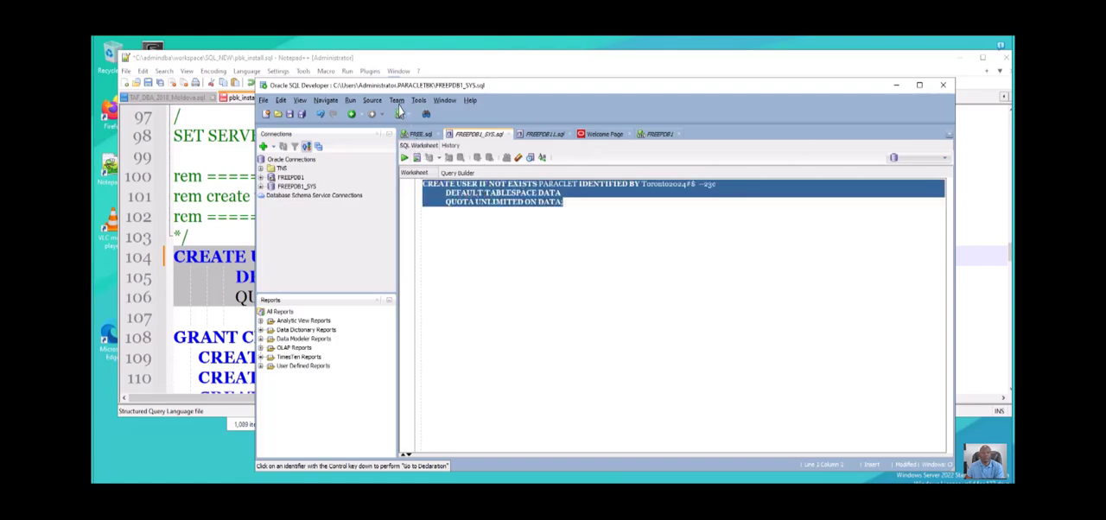
{"action": "left_click", "coordinate": [404, 157]}
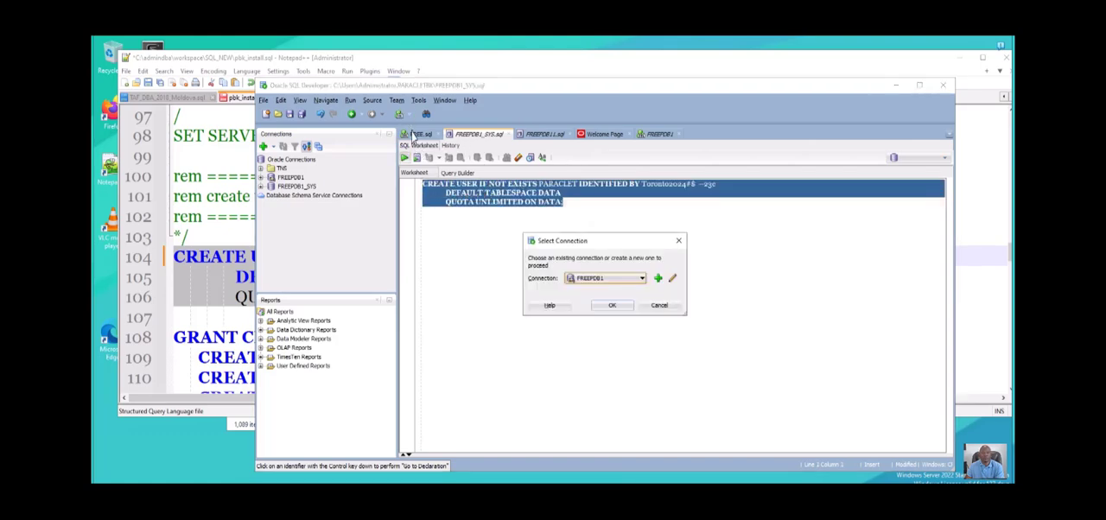
{"action": "left_click", "coordinate": [642, 279]}
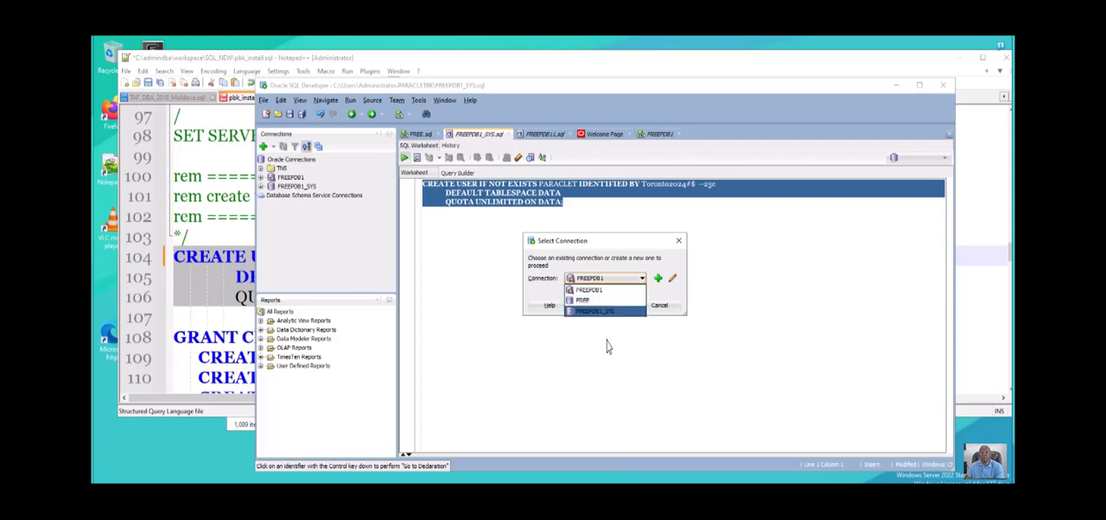
{"action": "key", "text": "Return"}
{"action": "key", "text": "Return"}
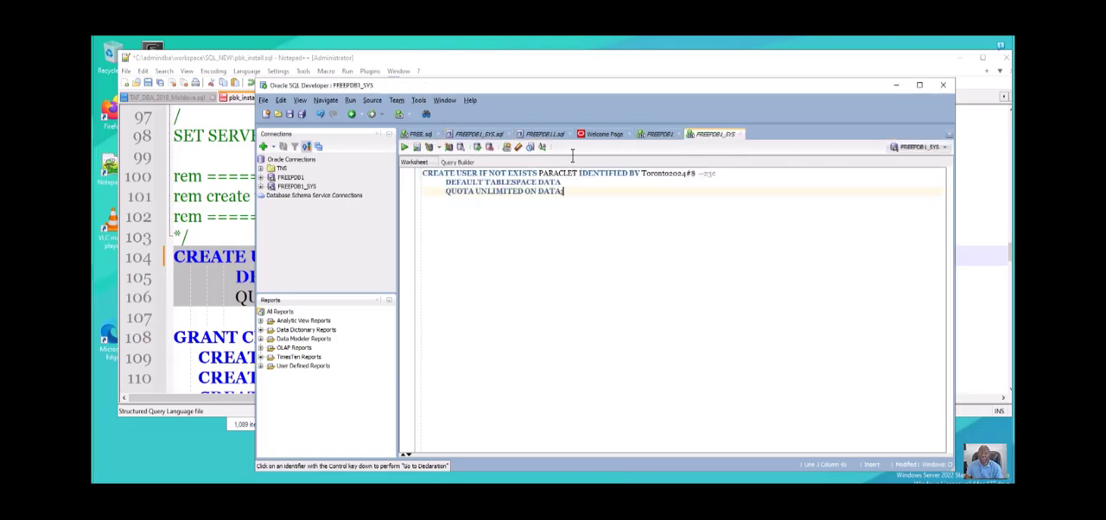
- Run the CREATE USER IF NOT EXISTS PARACLET statement as a script twice in the FREEPDB1_SYS worksheet and clear the script output
{"action": "key", "text": "F5"}
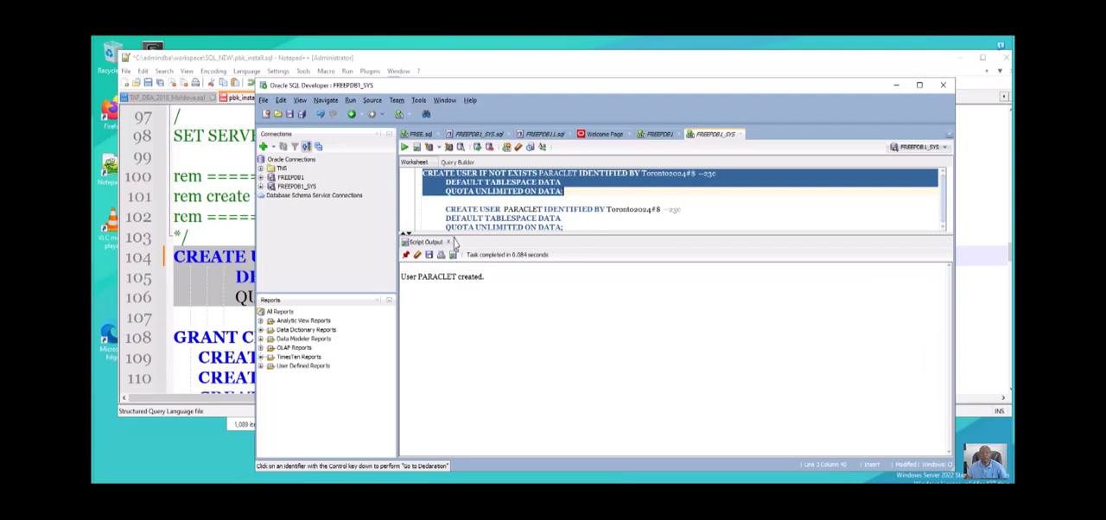
{"action": "key", "text": "F5"}
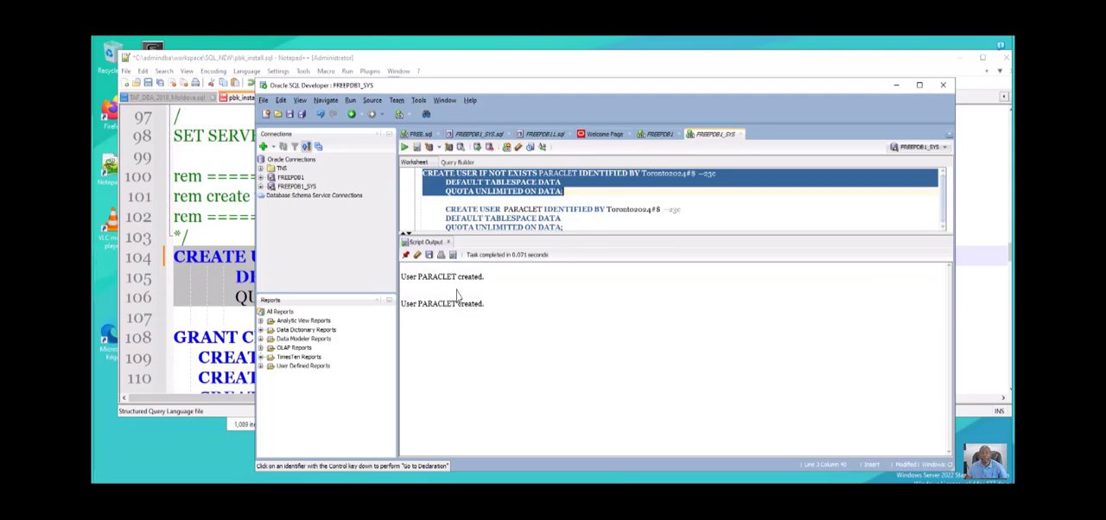
{"action": "left_click", "coordinate": [417, 255]}
- Highlight the IF NOT EXISTS clause and append "mysql sql server postgres oracle" to the 23c comment on that line
{"action": "left_click", "coordinate": [504, 210]}
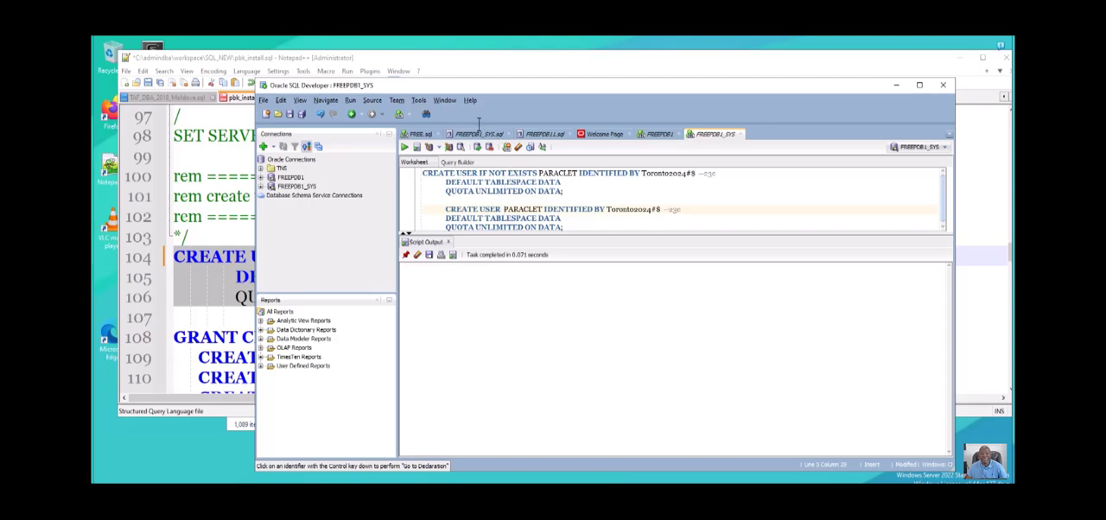
{"action": "left_click_drag", "start_coordinate": [478, 173], "coordinate": [539, 174]}
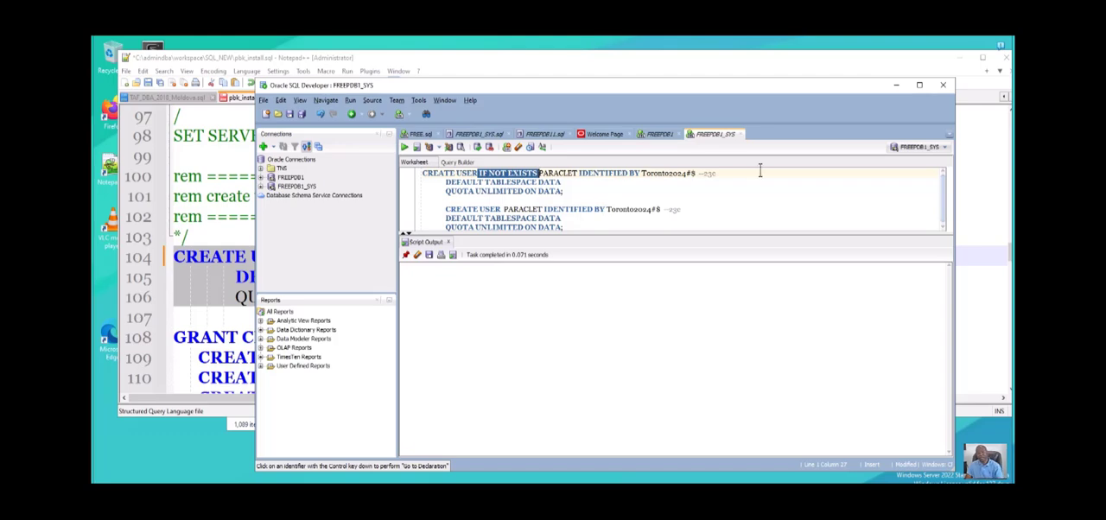
{"action": "left_click", "coordinate": [731, 173]}
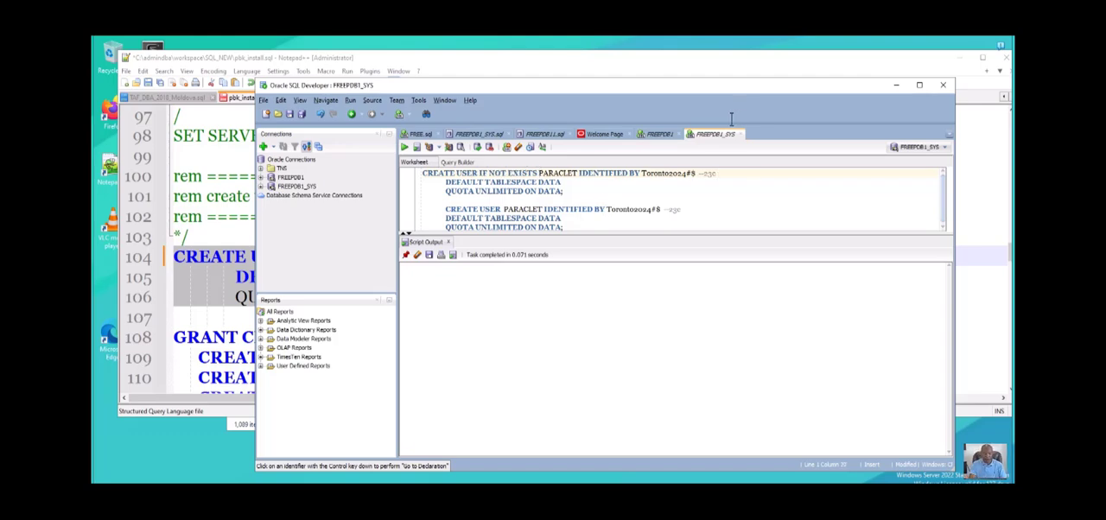
{"action": "type", "text": "m"}
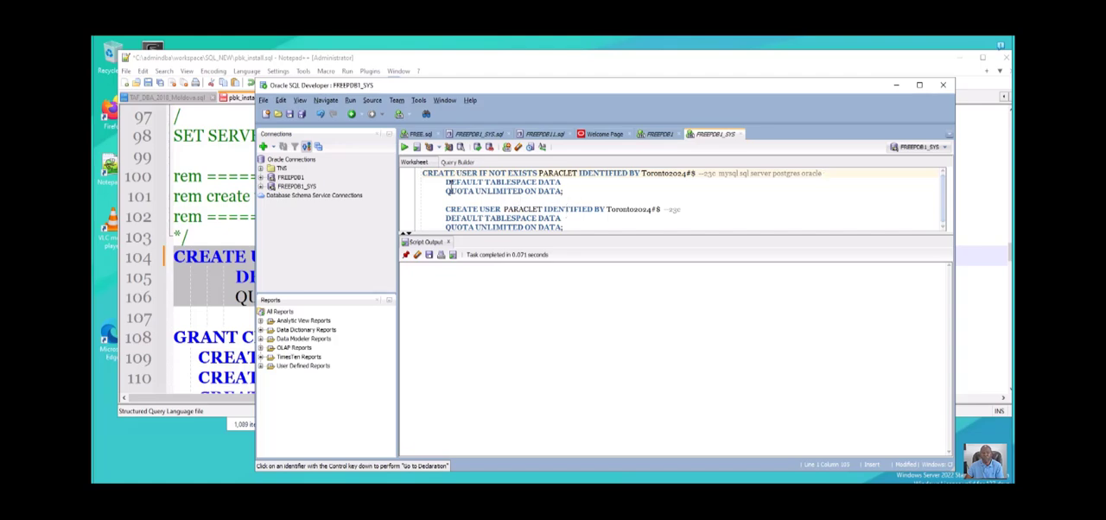
- Run only the second CREATE USER PARACLET statement, the one without the IF NOT EXISTS clause
{"action": "left_click_drag", "start_coordinate": [445, 208], "coordinate": [564, 226]}
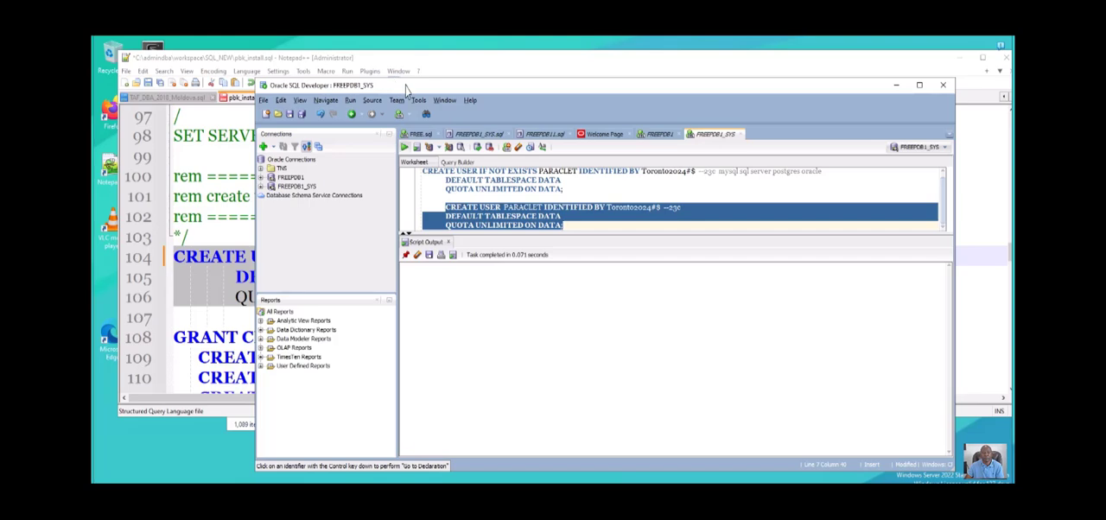
{"action": "left_click", "coordinate": [404, 147]}
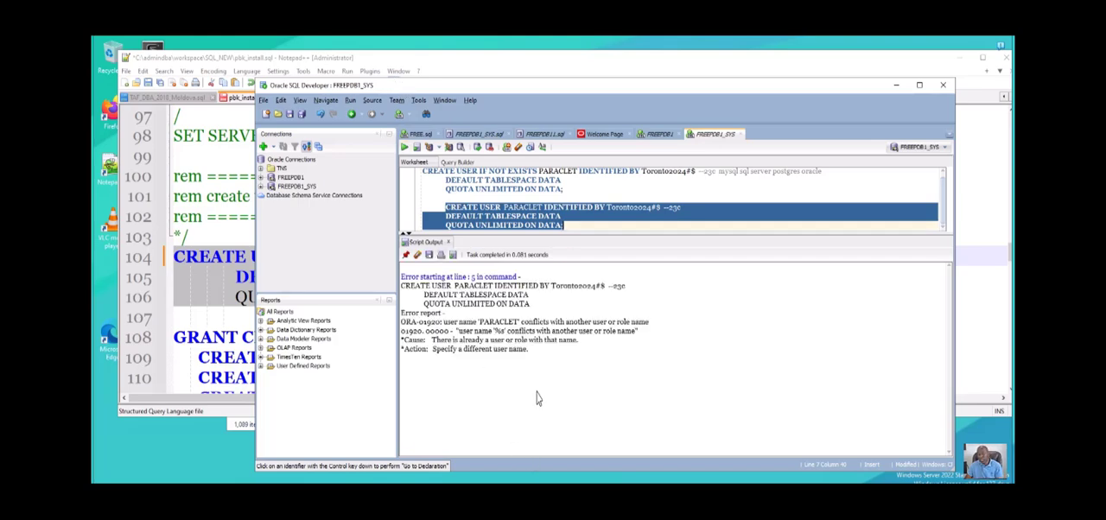
{"action": "left_click", "coordinate": [206, 325]}
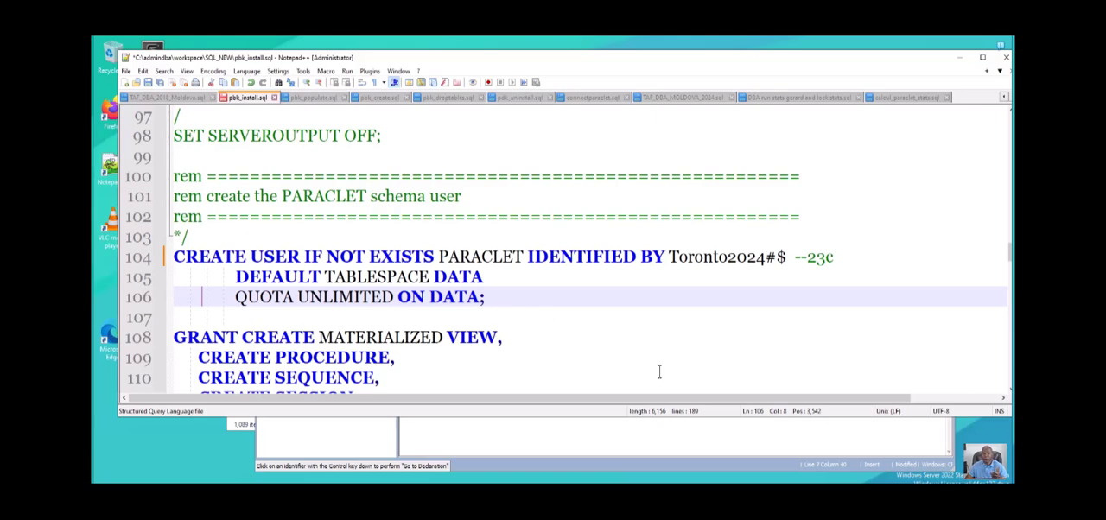
{"action": "left_click", "coordinate": [563, 436]}
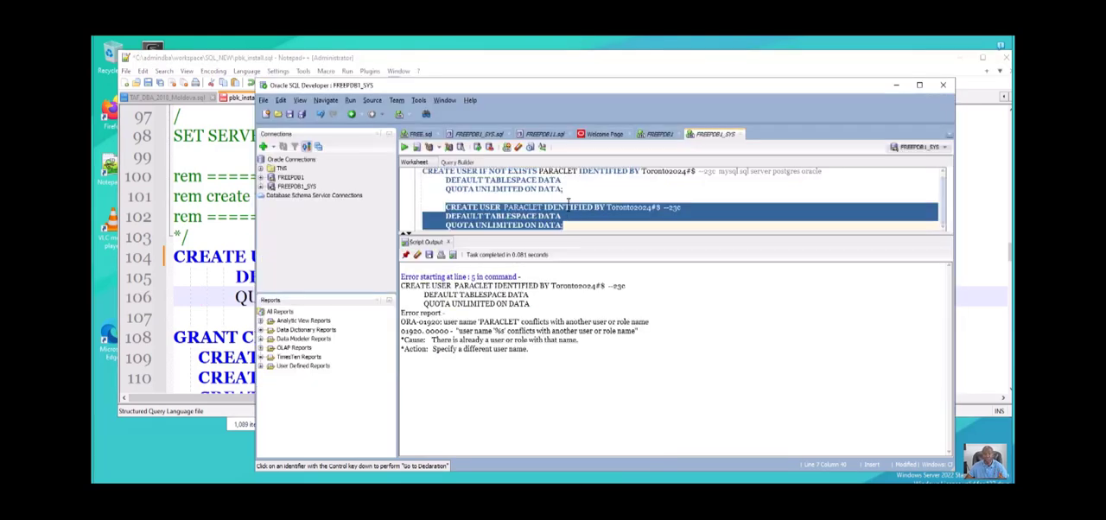
{"action": "left_click", "coordinate": [568, 203]}
{"action": "scroll", "coordinate": [526, 198], "scroll_direction": "down", "scroll_amount": 1}
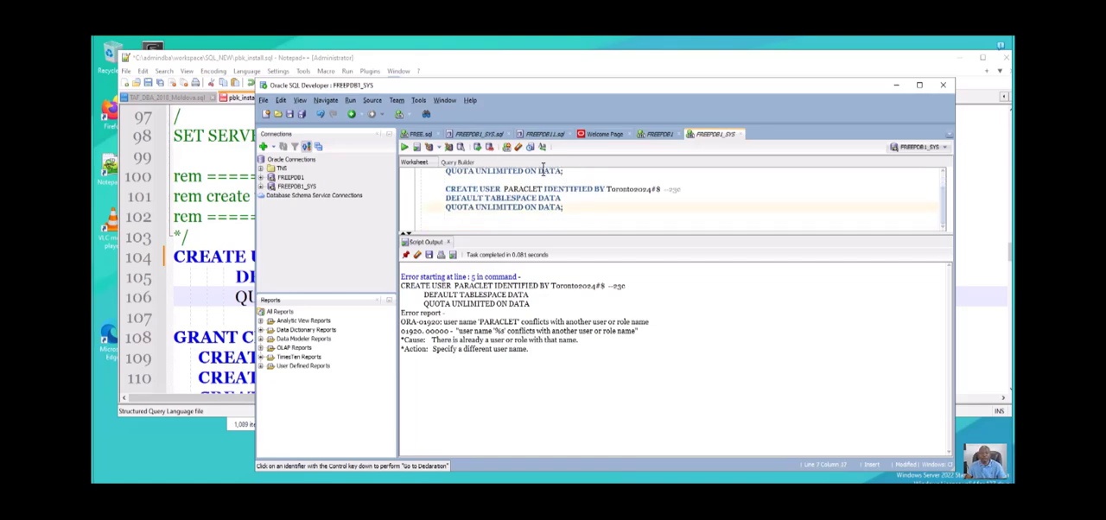
{"action": "scroll", "coordinate": [529, 170], "scroll_direction": "up", "scroll_amount": 1}
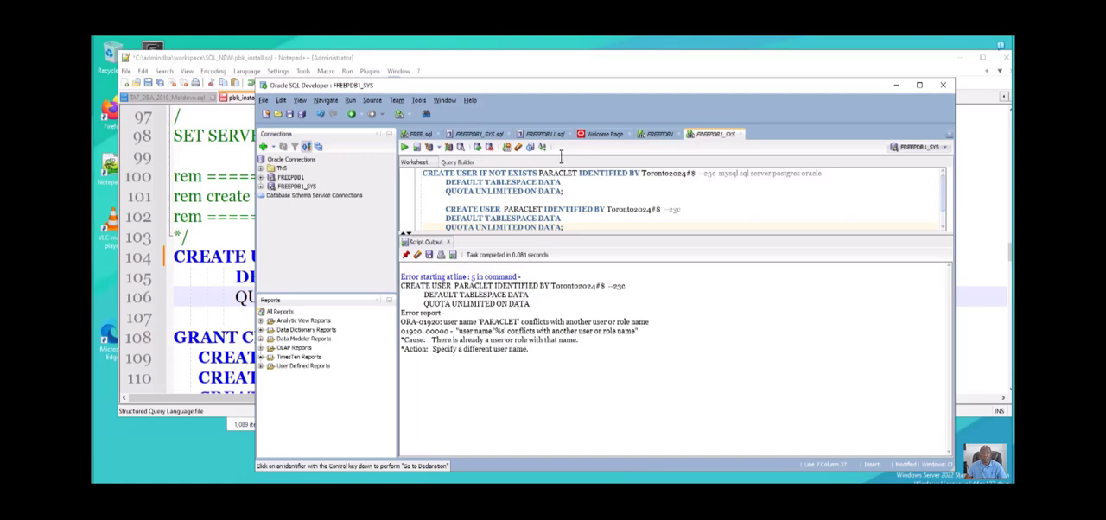
- Start a new query, select username from all_users, on a blank line below the CREATE USER statements
{"action": "left_click", "coordinate": [564, 190]}
{"action": "left_click_drag", "start_coordinate": [564, 191], "coordinate": [423, 127]}
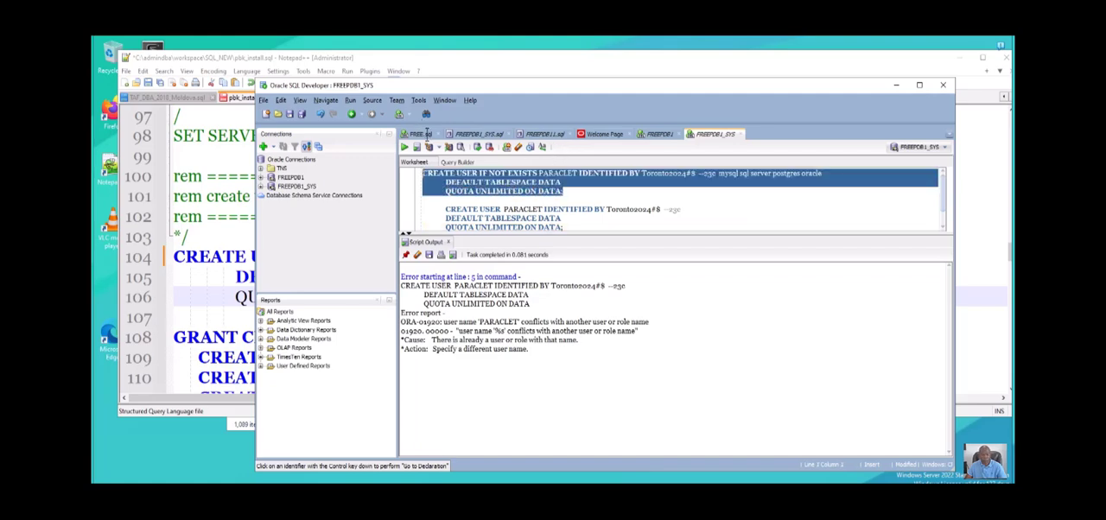
{"action": "scroll", "coordinate": [477, 186], "scroll_direction": "down", "scroll_amount": 1}
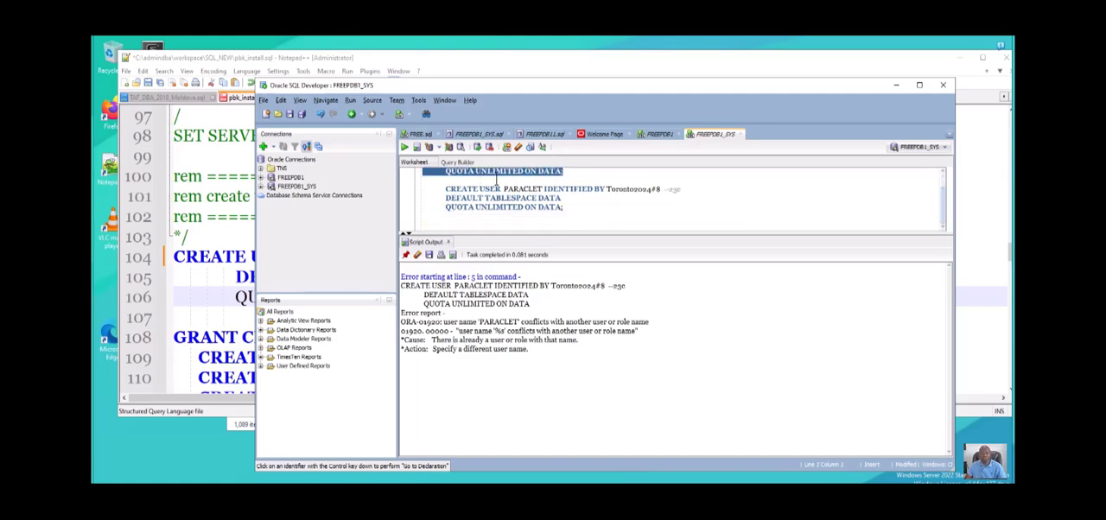
{"action": "left_click", "coordinate": [473, 222]}
{"action": "double_click", "coordinate": [465, 189]}
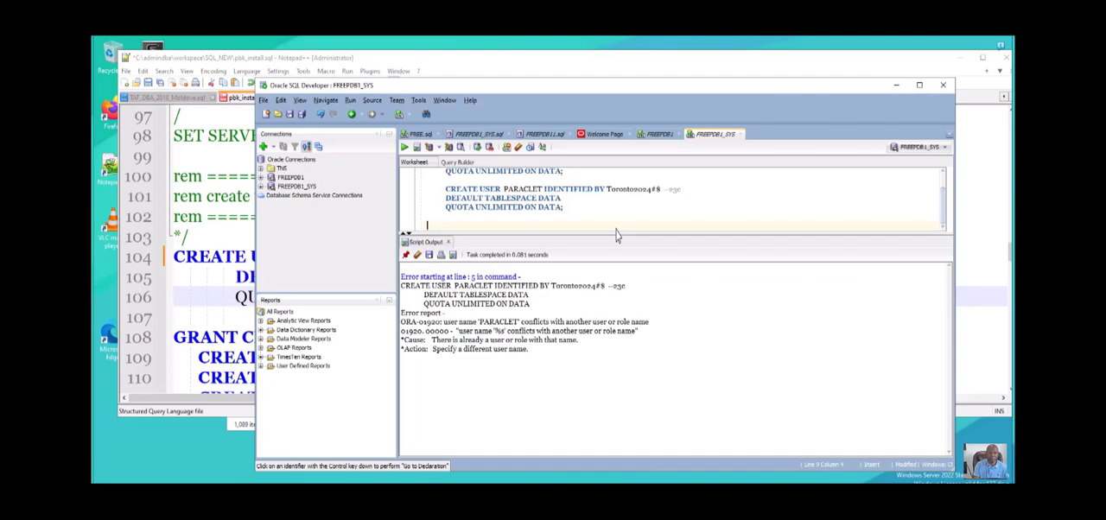
{"action": "type", "text": "select username fr"}
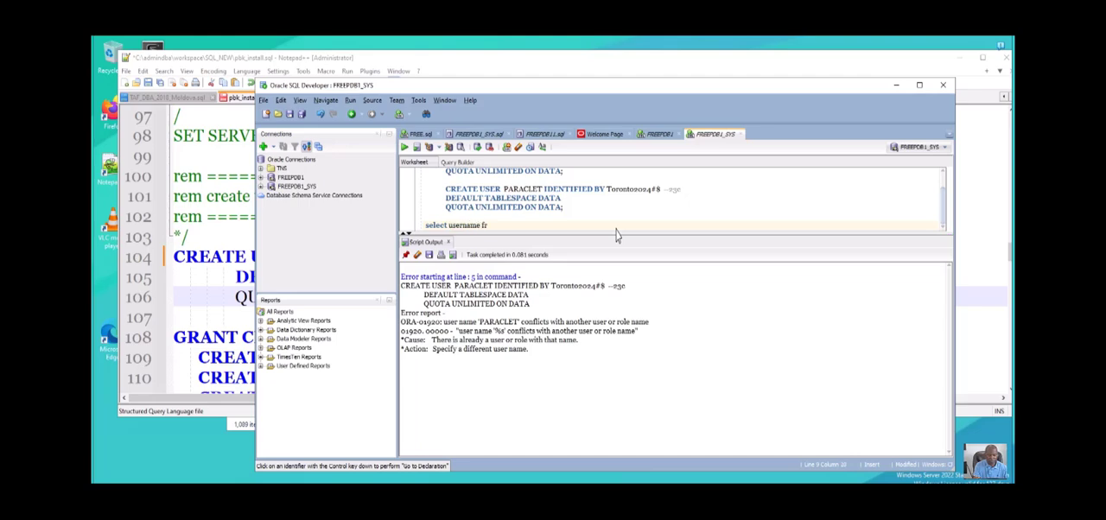
{"action": "type", "text": "om"}
{"action": "type", "text": "all_user"}
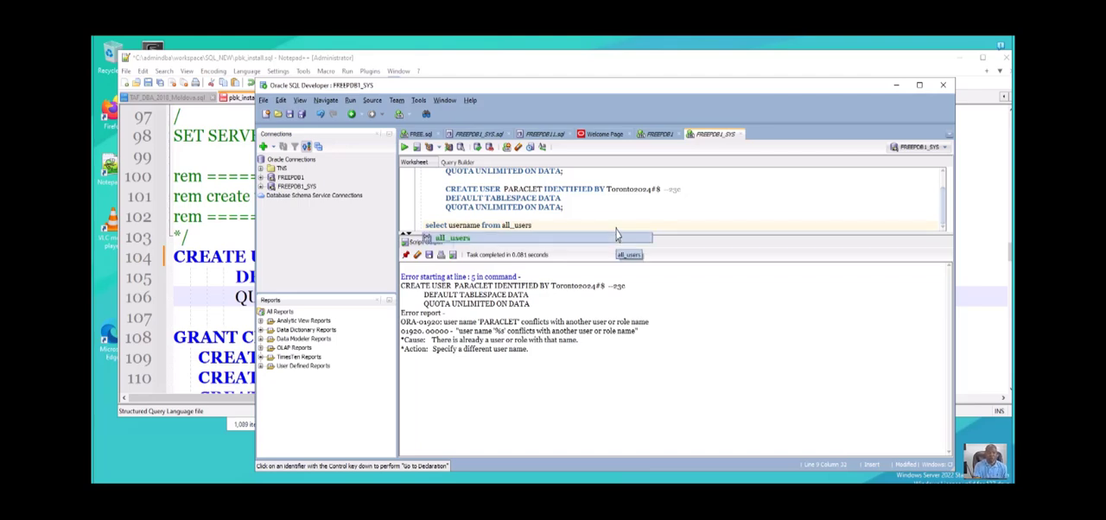
{"action": "type", "text": "s "}
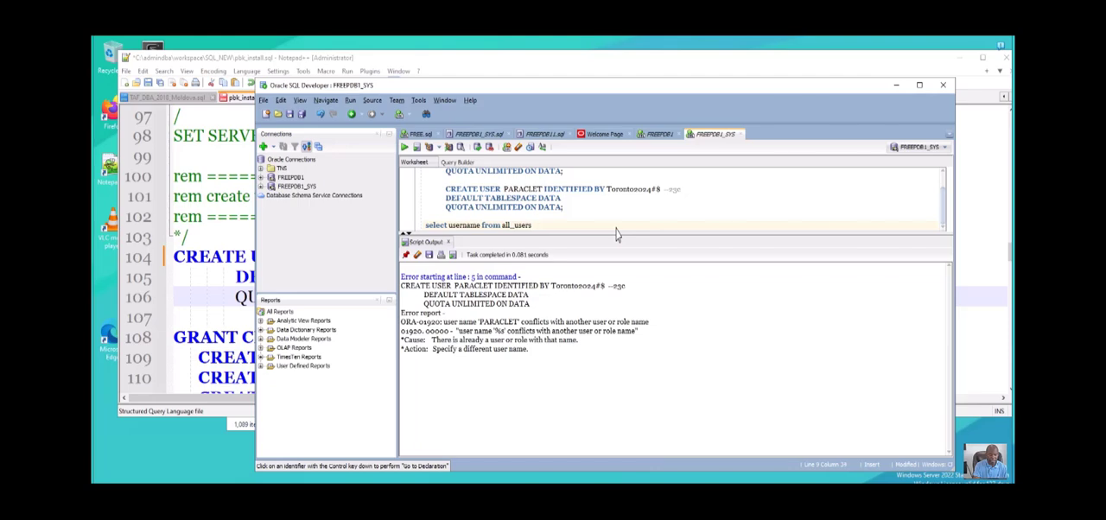
{"action": "type", "text": "where u_"}
- Complete the all_users query with the condition where username like 'PARACLET'; and end the line
{"action": "key", "text": "BackSpace"}
{"action": "type", "text": "sername like 'PARACLET"}
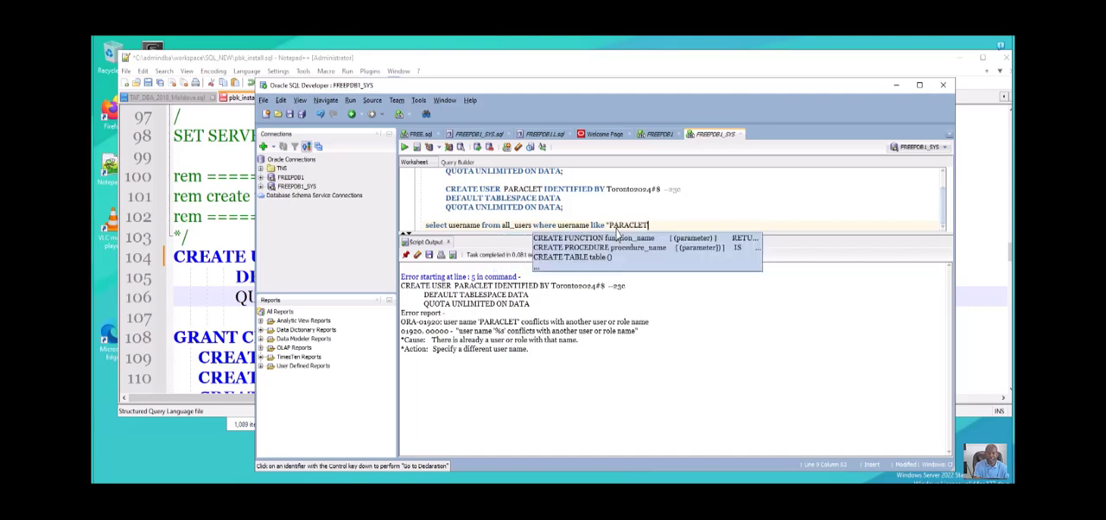
{"action": "type", "text": "'"}
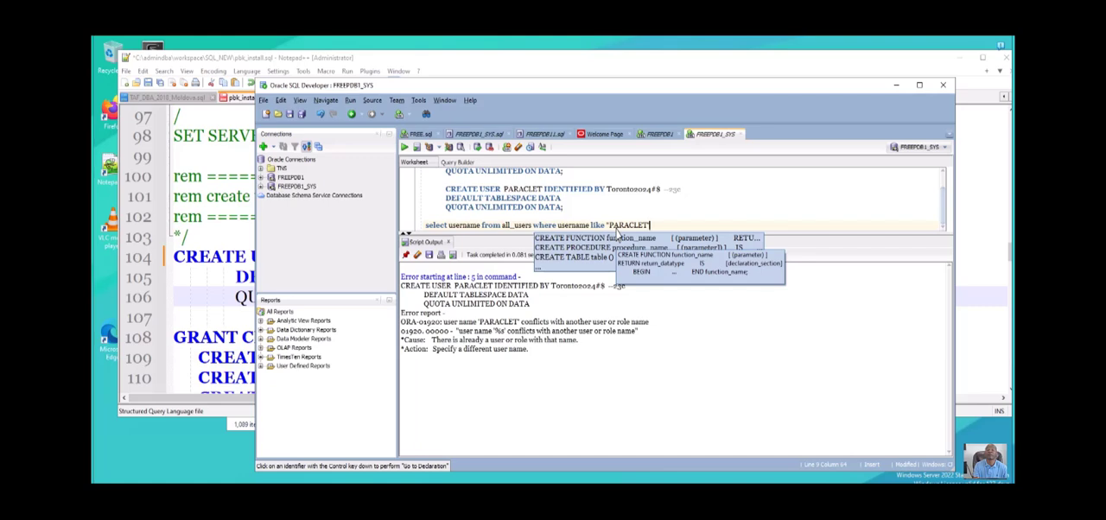
{"action": "key", "text": "BackSpace"}
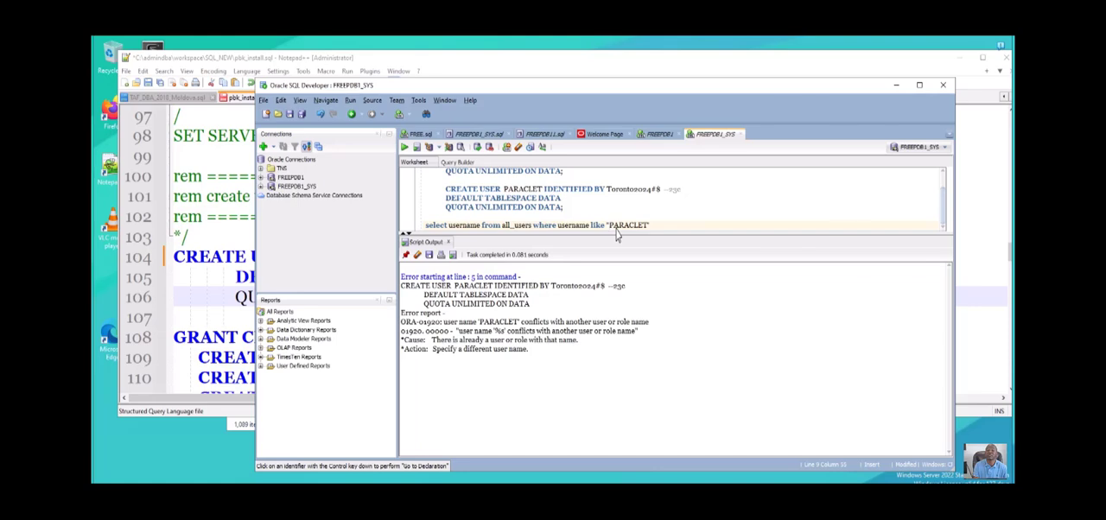
{"action": "key", "text": "BackSpace"}
{"action": "type", "text": "'"}
{"action": "key", "text": "Return"}
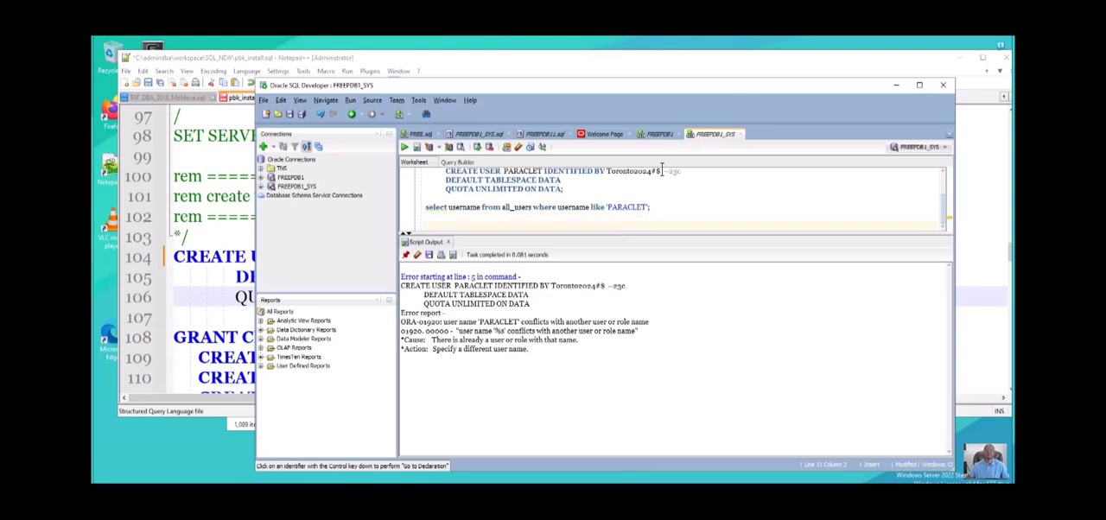
- Run only the all_users query that looks up the PARACLET user
{"action": "left_click_drag", "start_coordinate": [656, 177], "coordinate": [422, 173]}
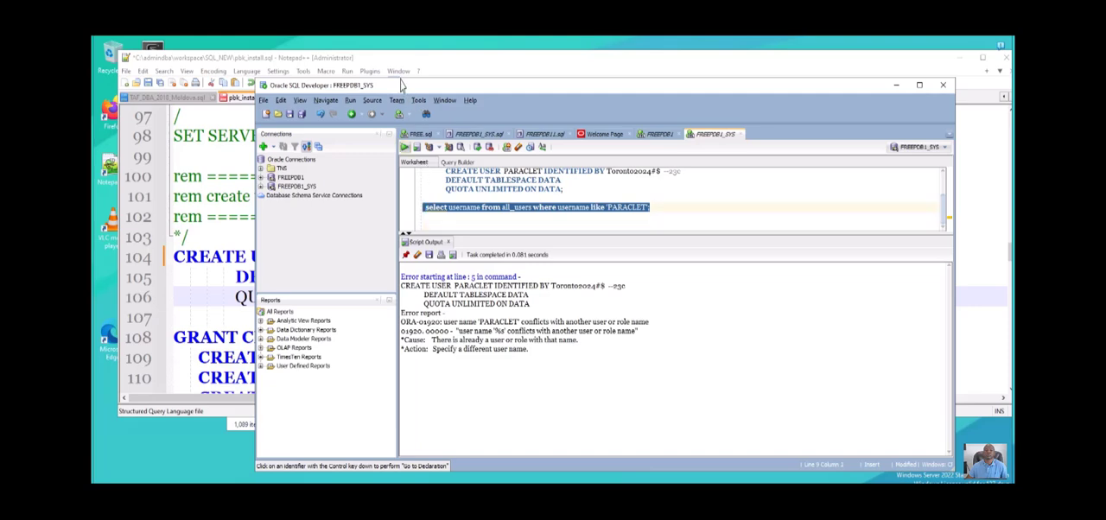
{"action": "left_click", "coordinate": [405, 147]}
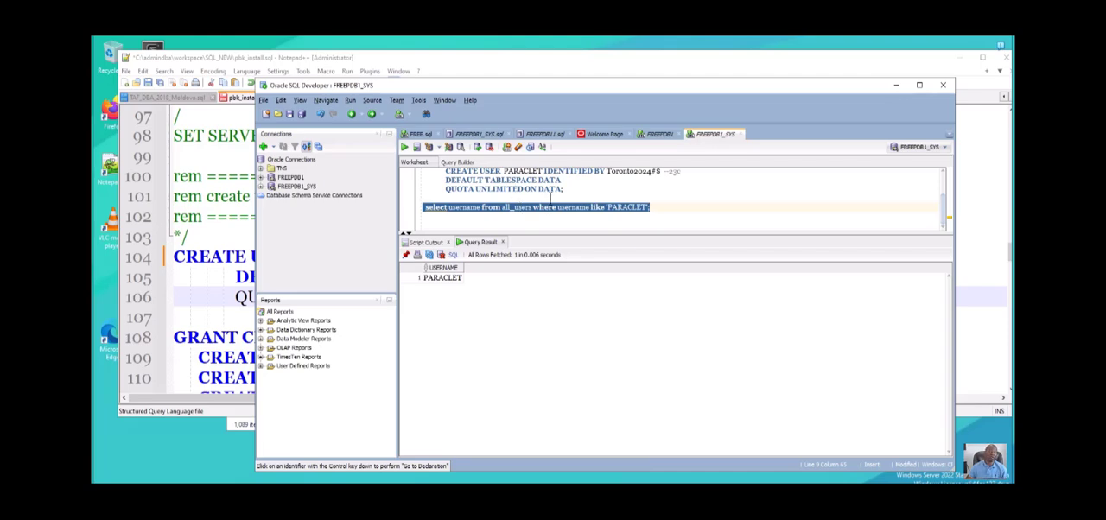
{"action": "left_click", "coordinate": [577, 223]}
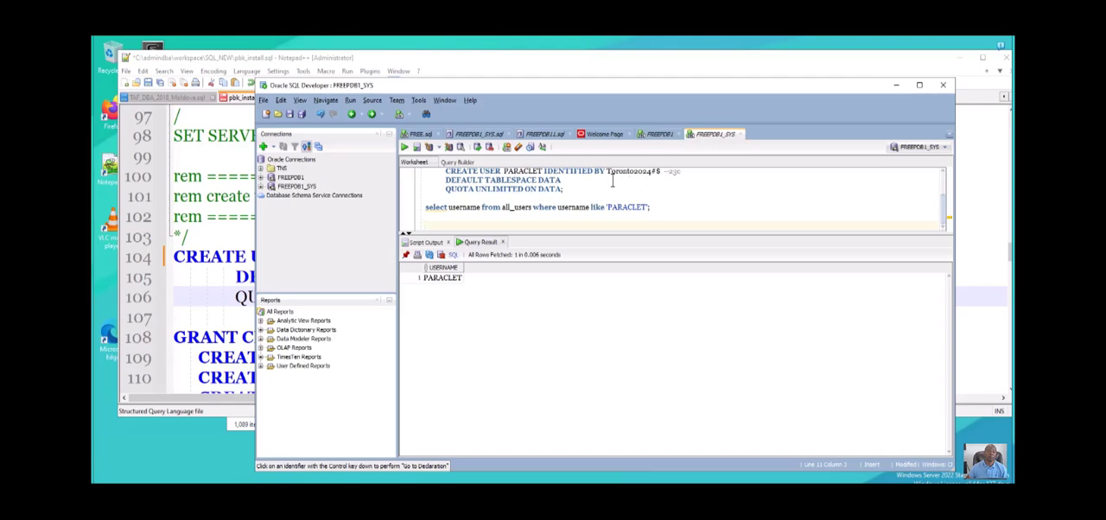
- Change the username searched in the all_users query to 'BONAVENTURE' and run only that query
{"action": "left_click_drag", "start_coordinate": [608, 179], "coordinate": [636, 178]}
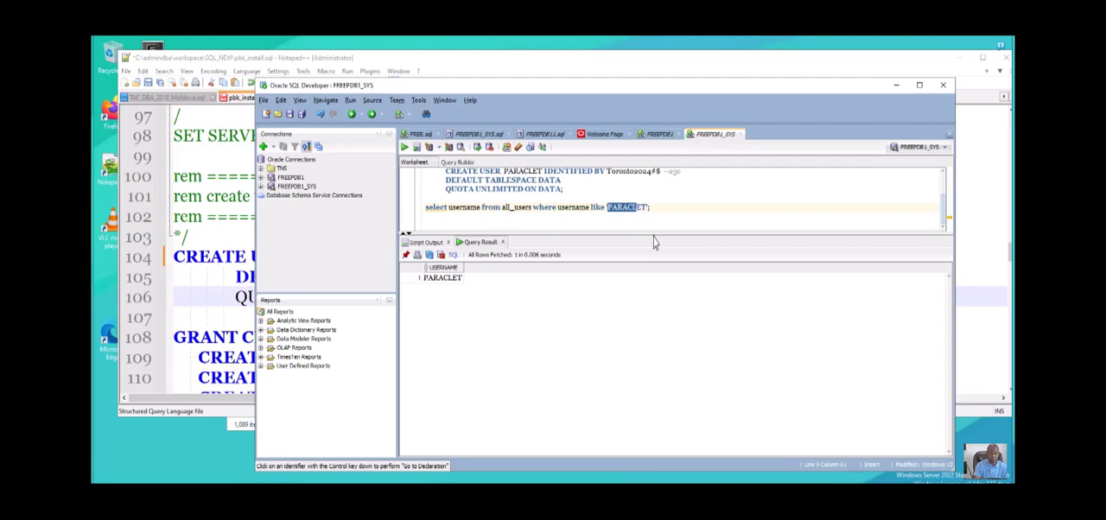
{"action": "type", "text": "BONAV"}
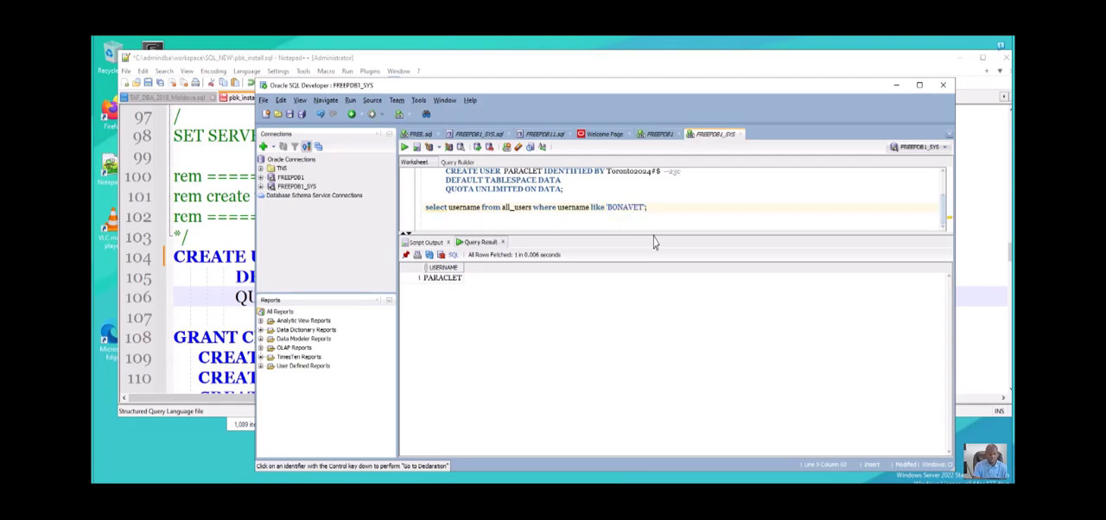
{"action": "type", "text": "ENTURE"}
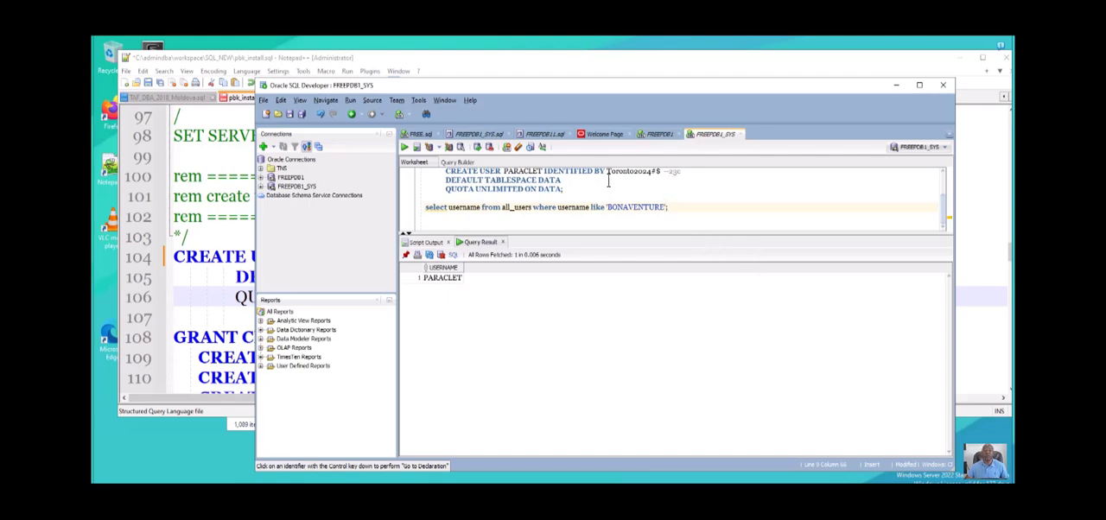
{"action": "left_click_drag", "start_coordinate": [677, 182], "coordinate": [423, 181]}
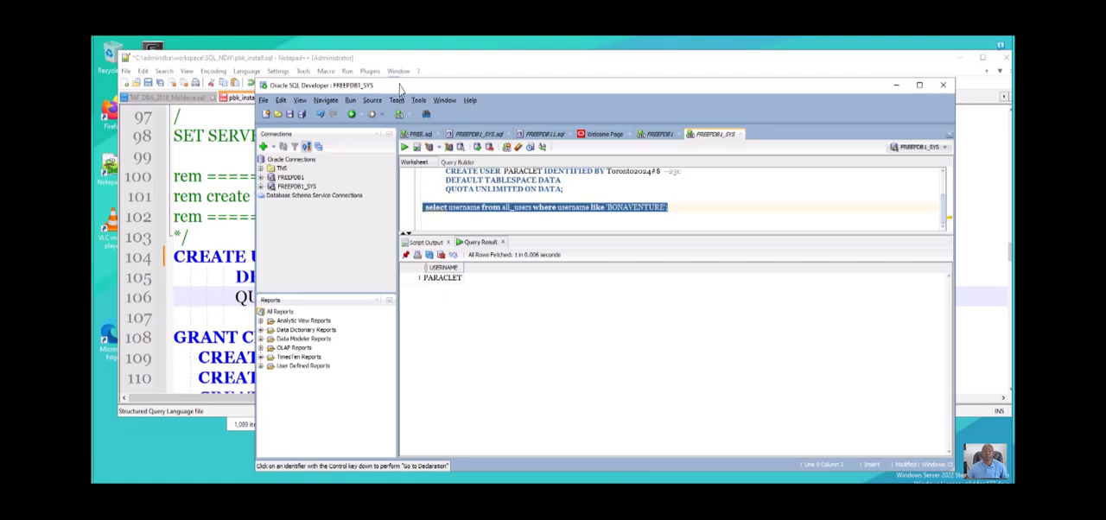
{"action": "key", "text": "ctrl+Return"}
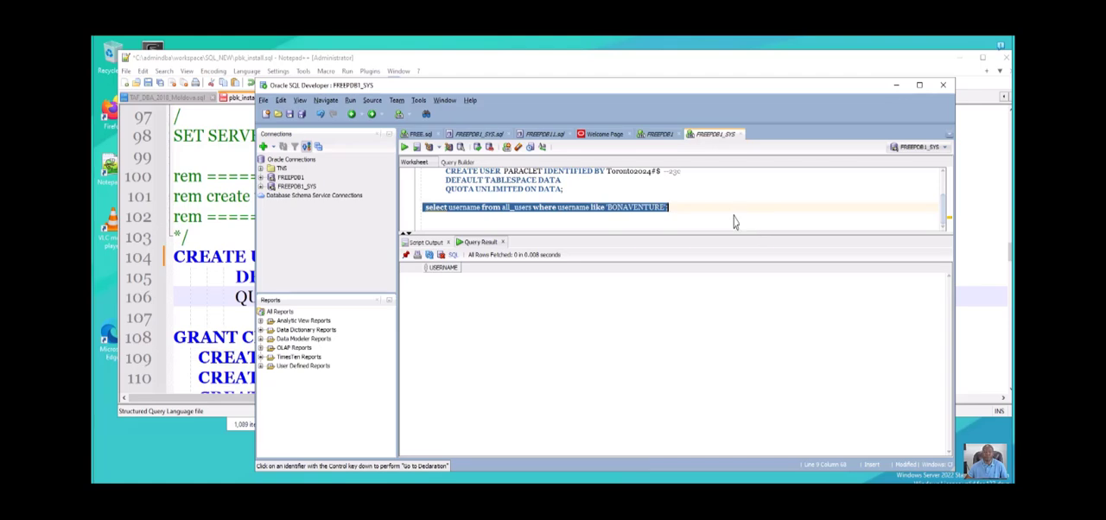
- Copy the CREATE USER IF NOT EXISTS statement, including its user password, into the space above the all_users query
{"action": "left_click_drag", "start_coordinate": [654, 219], "coordinate": [657, 236]}
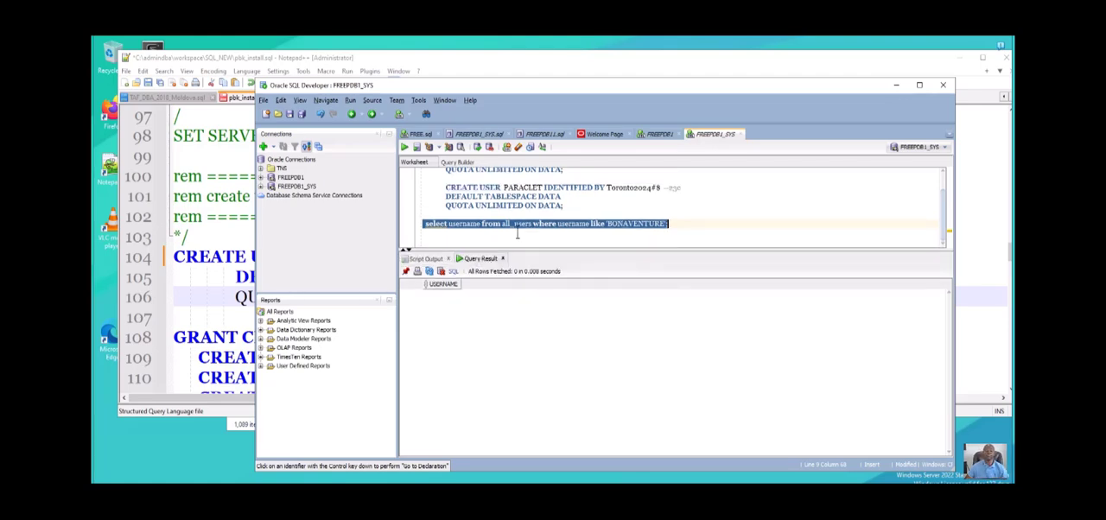
{"action": "scroll", "coordinate": [546, 165], "scroll_direction": "up", "scroll_amount": 1}
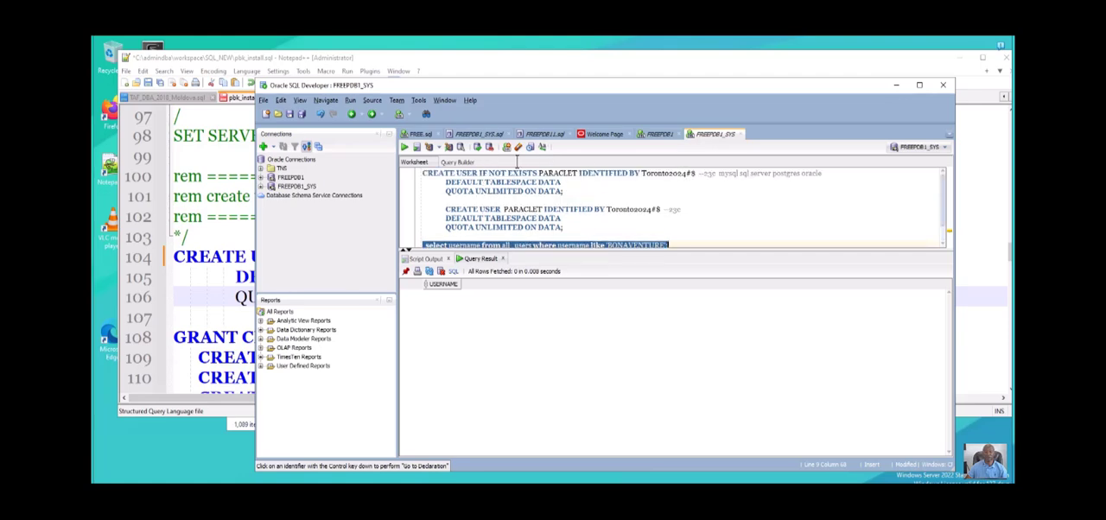
{"action": "left_click_drag", "start_coordinate": [564, 191], "coordinate": [419, 118]}
{"action": "key", "text": "ctrl+c"}
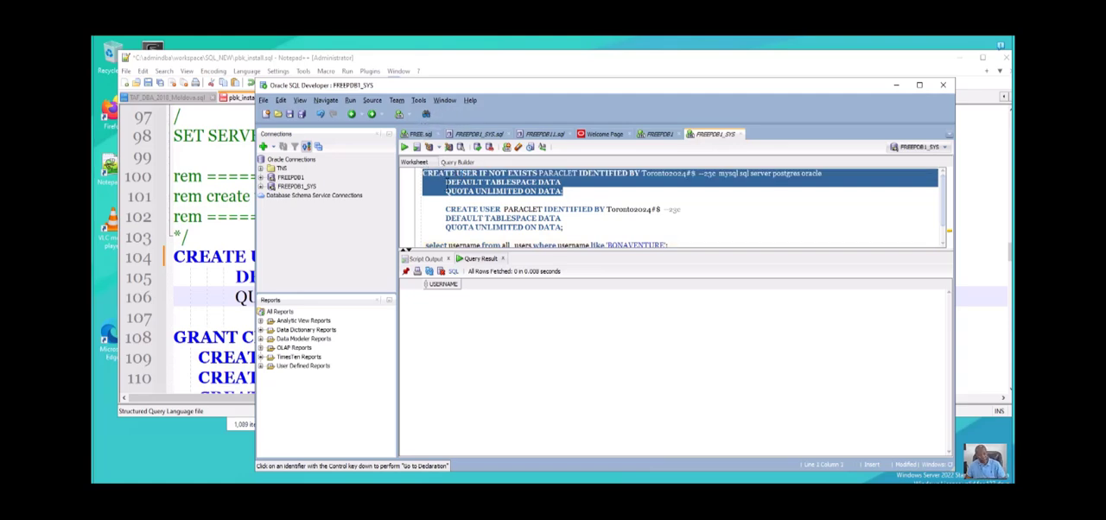
{"action": "left_click", "coordinate": [588, 220]}
{"action": "key", "text": "Return"}
{"action": "key", "text": "Return"}
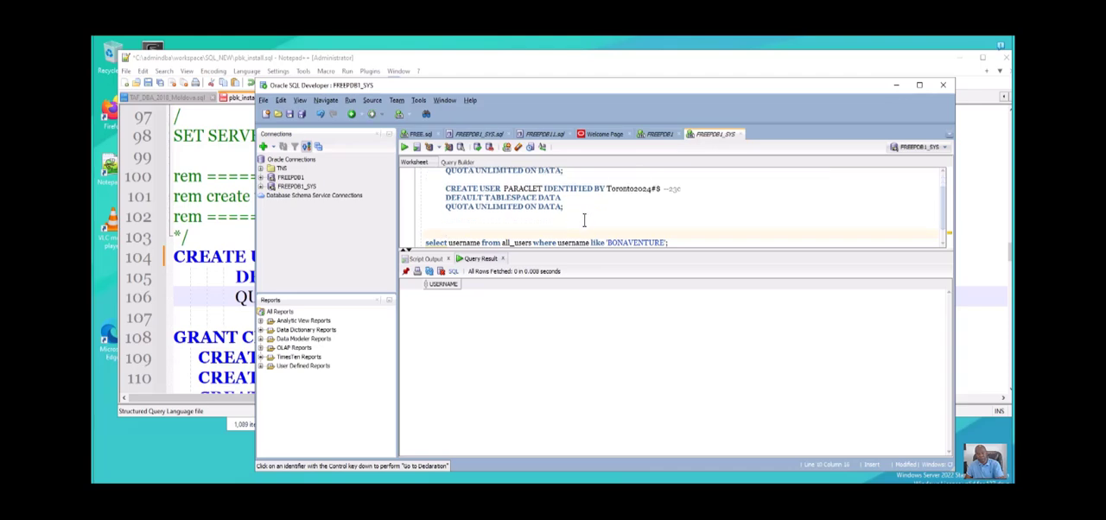
{"action": "left_click_drag", "start_coordinate": [434, 232], "coordinate": [434, 218]}
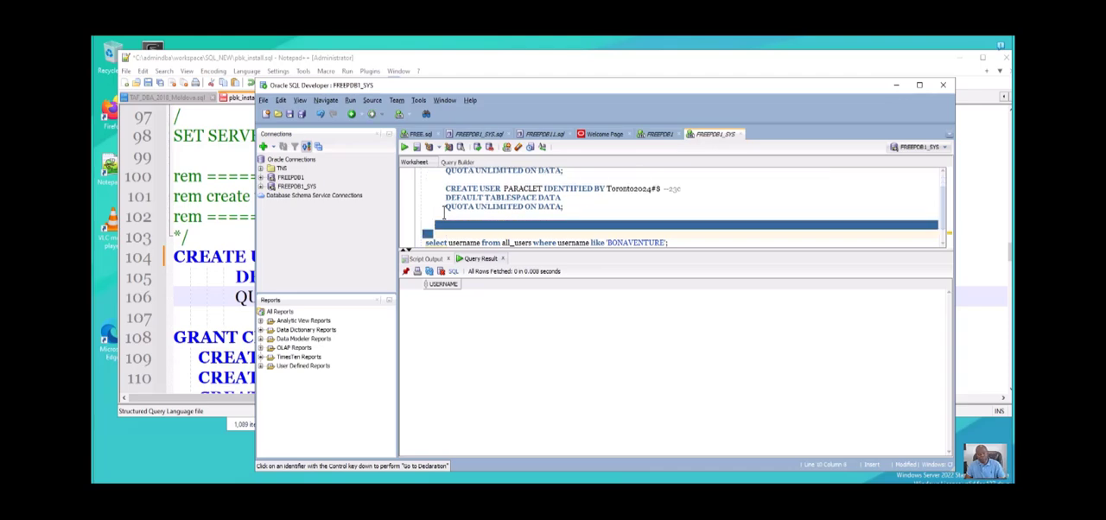
{"action": "key", "text": "ctrl+v"}
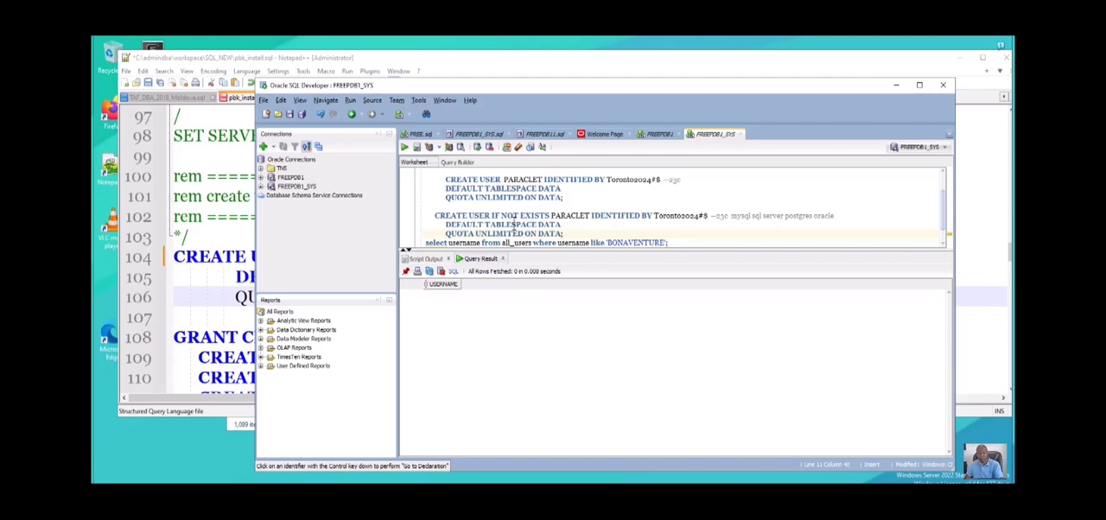
{"action": "key", "text": "Return"}
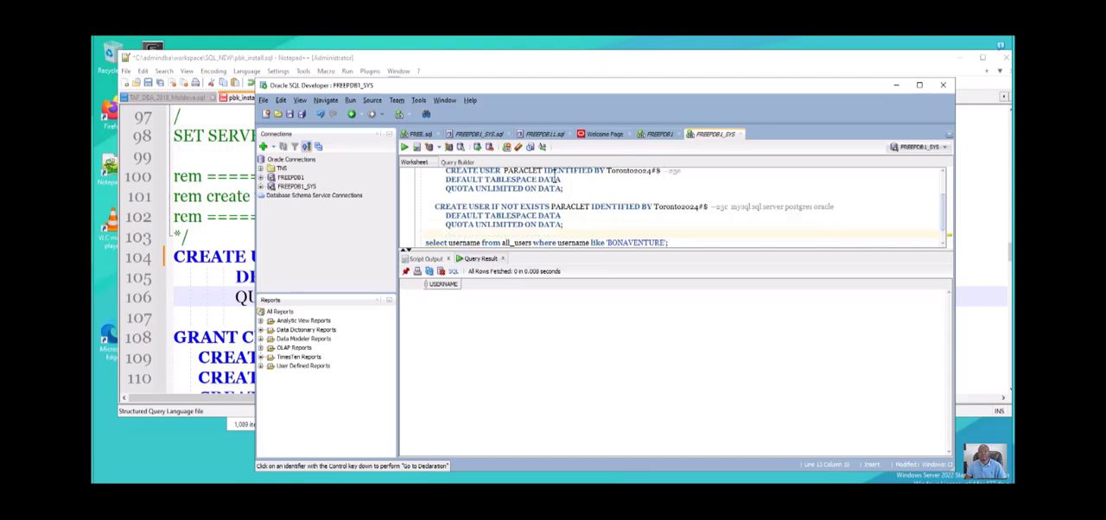
- Replace the user name PARACLET with BONAVENTURE in the pasted CREATE USER IF NOT EXISTS statement
{"action": "left_click_drag", "start_coordinate": [550, 178], "coordinate": [565, 178]}
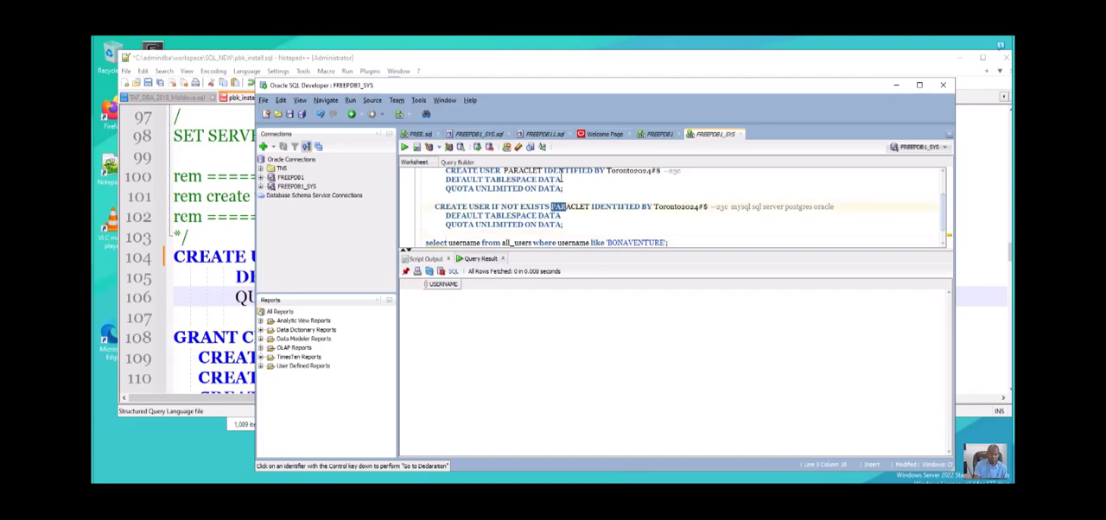
{"action": "type", "text": "BONAVE"}
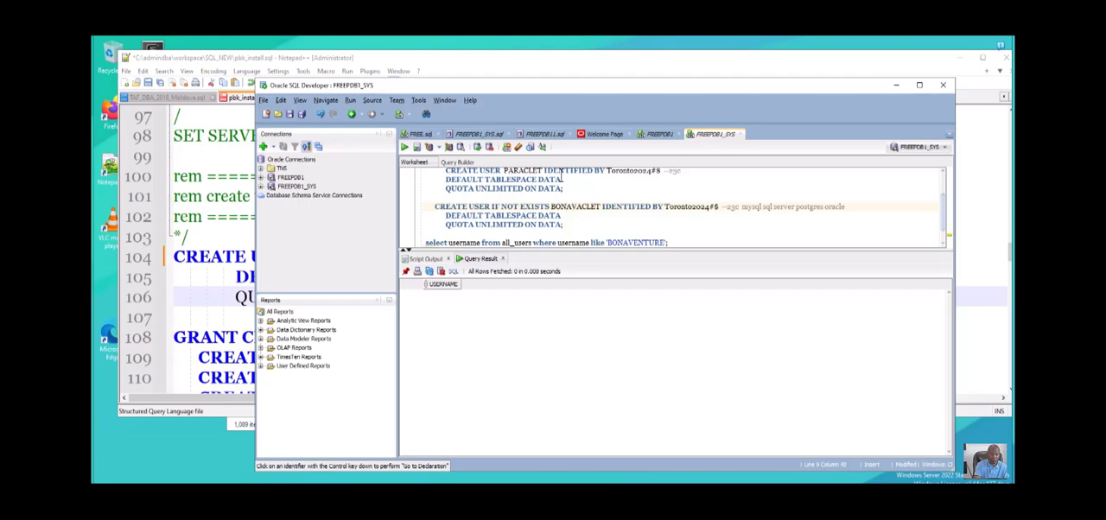
{"action": "type", "text": "NT"}
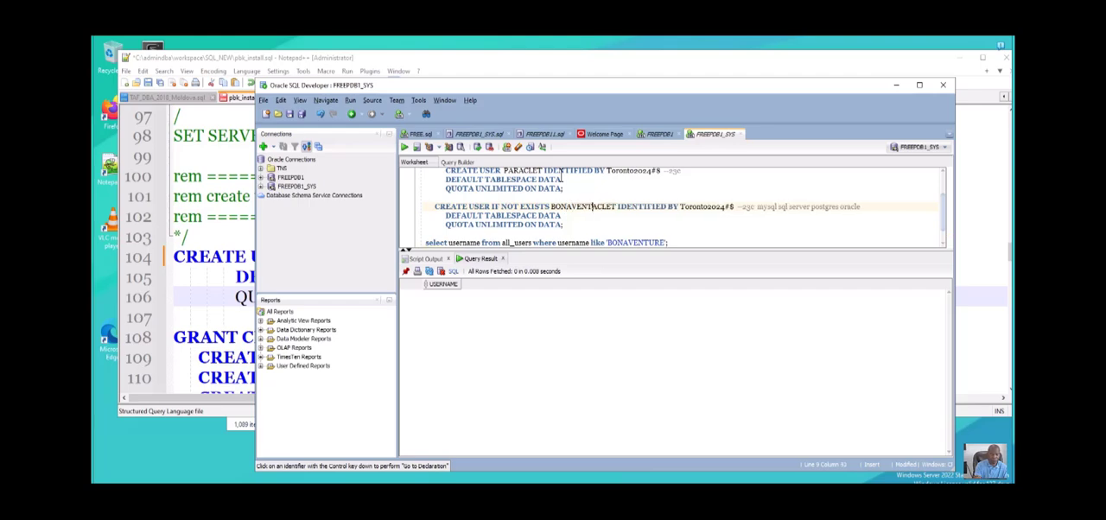
{"action": "type", "text": "URE"}
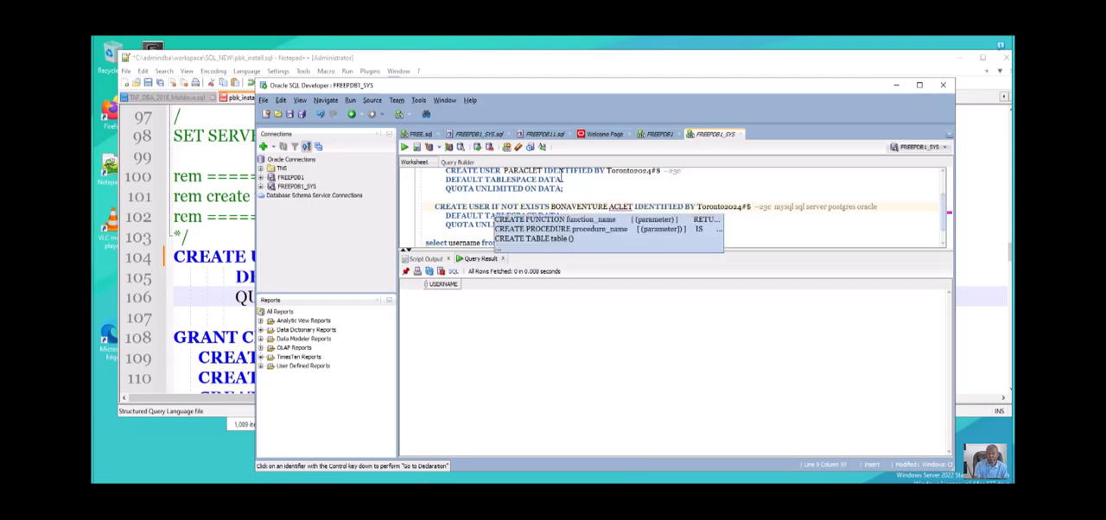
{"action": "key", "text": "Delete"}
{"action": "key", "text": "Delete"}
{"action": "key", "text": "Delete"}
{"action": "key", "text": "Delete"}
{"action": "key", "text": "Delete"}
{"action": "key", "text": "Delete"}
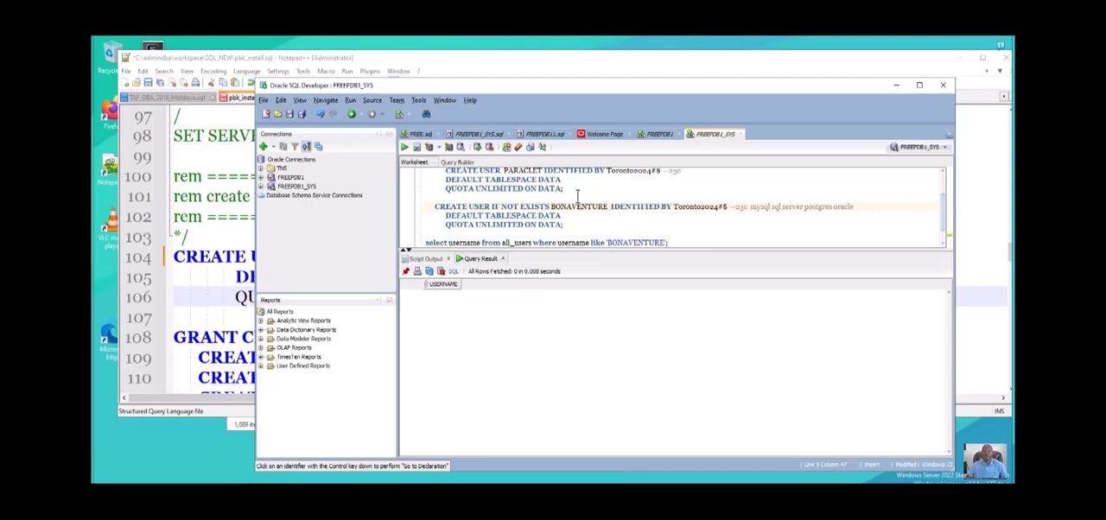
- Run only the CREATE USER IF NOT EXISTS BONAVENTURE statement in the FREEPDB1_SYS worksheet
{"action": "left_click_drag", "start_coordinate": [565, 210], "coordinate": [432, 177]}
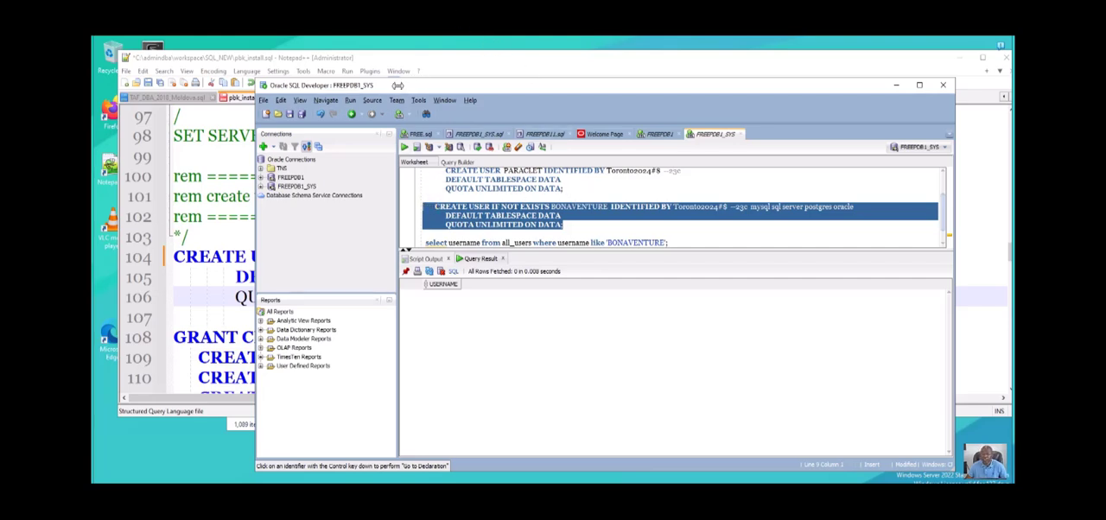
{"action": "left_click", "coordinate": [404, 147]}
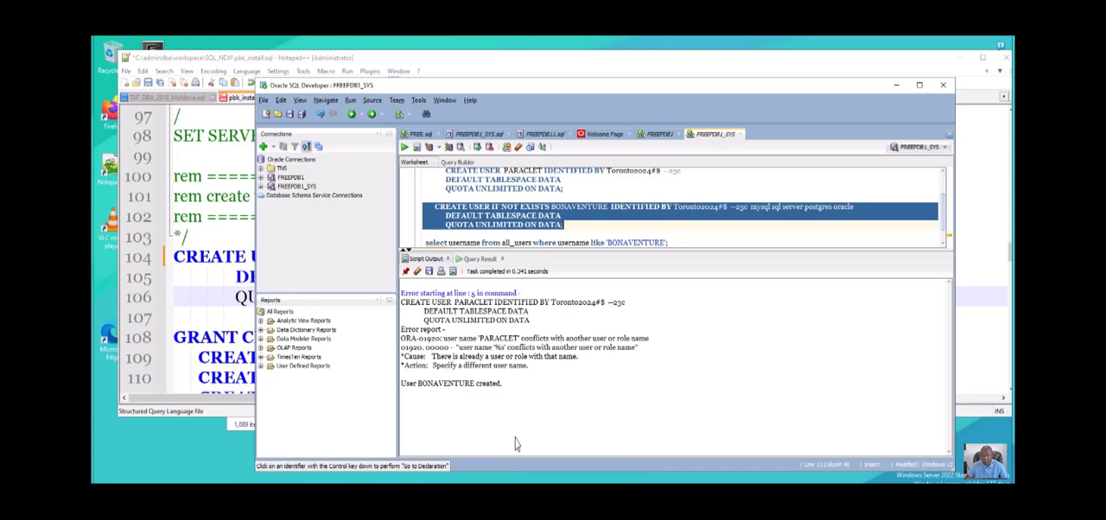
{"action": "left_click", "coordinate": [566, 200]}
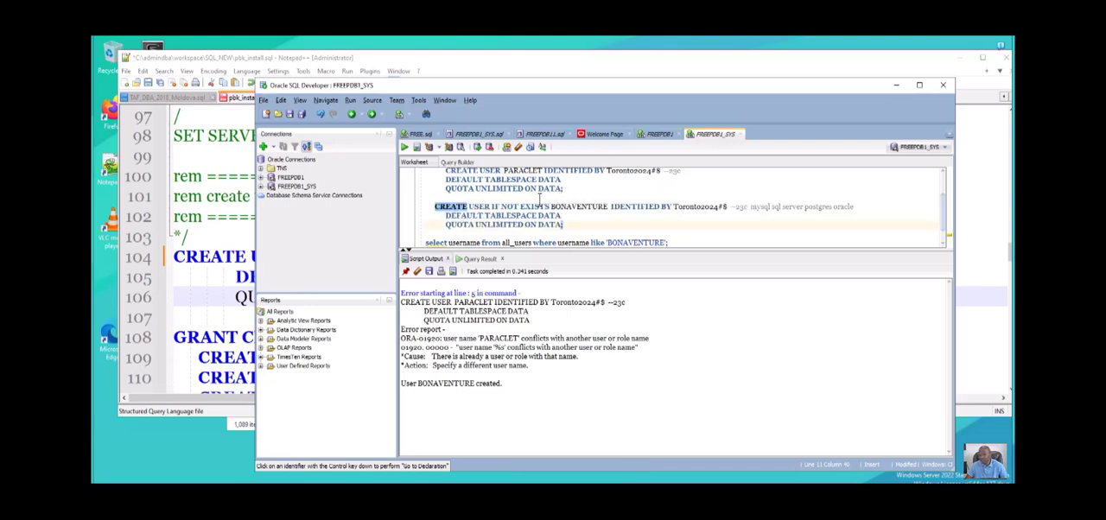
- Copy the whole GRANT statement from pbk_install.sql in Notepad++ into the SQL Developer worksheet, below the CREATE USER IF NOT EXISTS BONAVENTURE statement
{"action": "left_click", "coordinate": [214, 413]}
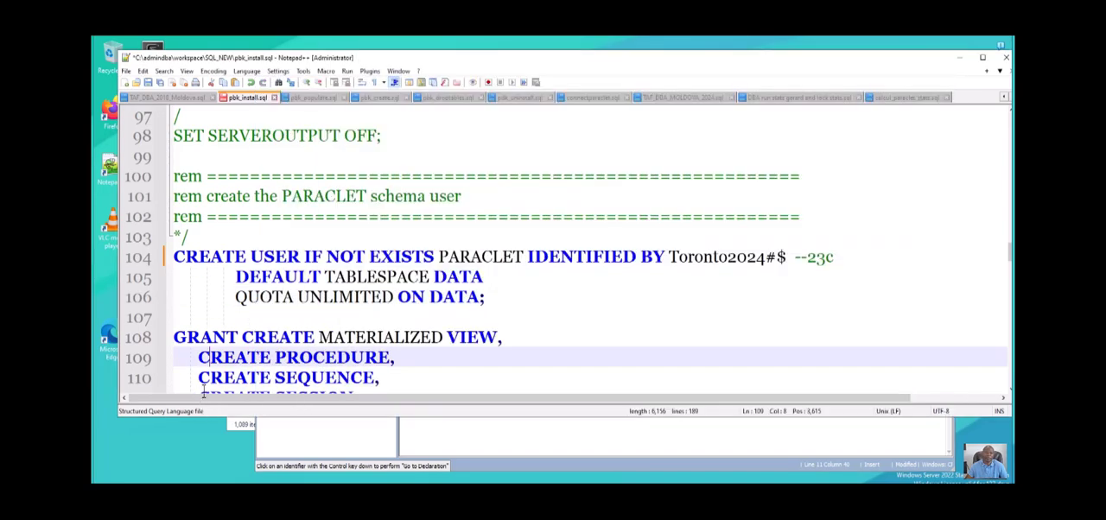
{"action": "scroll", "coordinate": [205, 380], "scroll_direction": "down", "scroll_amount": 2}
{"action": "scroll", "coordinate": [207, 365], "scroll_direction": "down", "scroll_amount": 1}
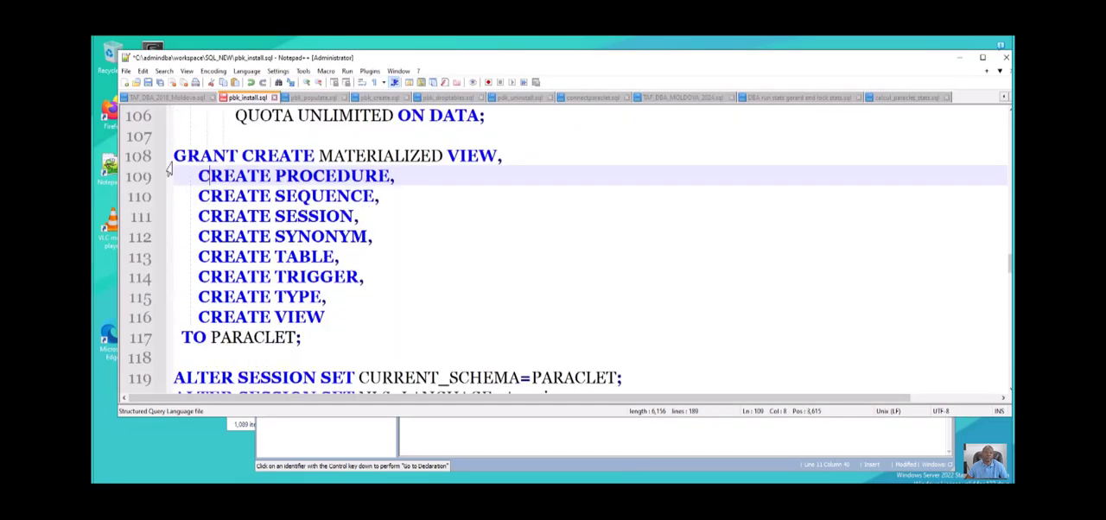
{"action": "left_click_drag", "start_coordinate": [174, 156], "coordinate": [304, 337]}
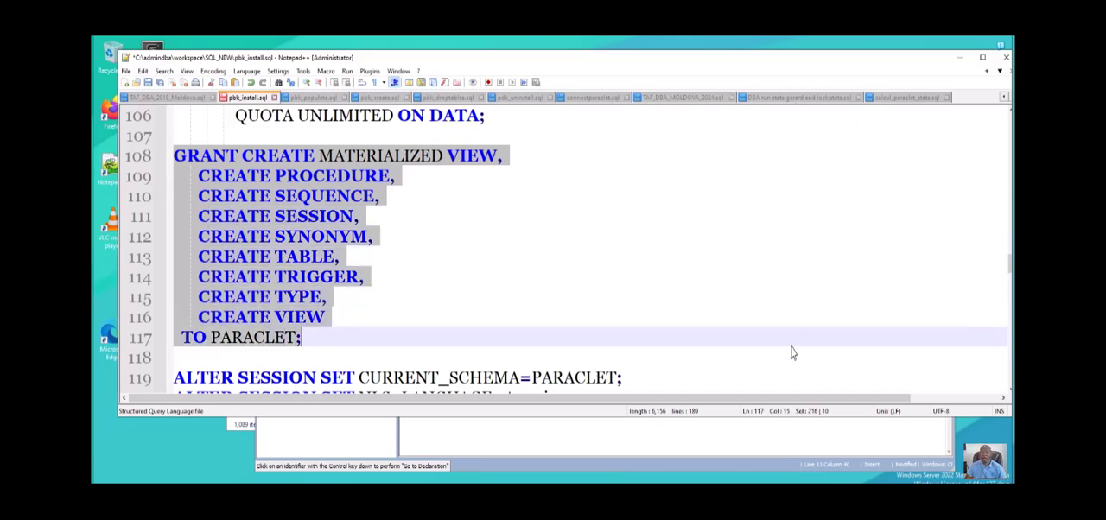
{"action": "key", "text": "alt+Tab"}
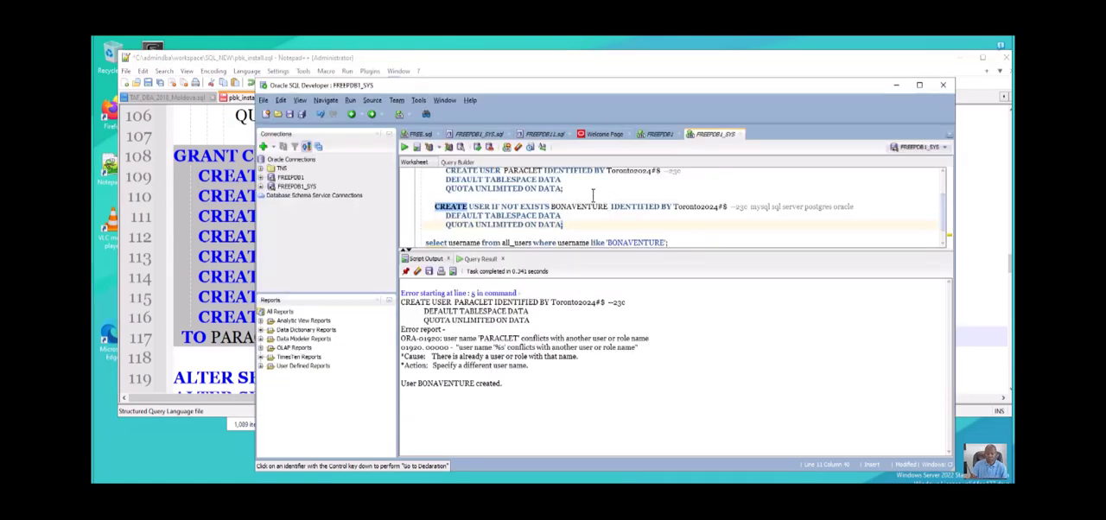
{"action": "key", "text": "Return"}
{"action": "key", "text": "Return"}
{"action": "key", "text": "Return"}
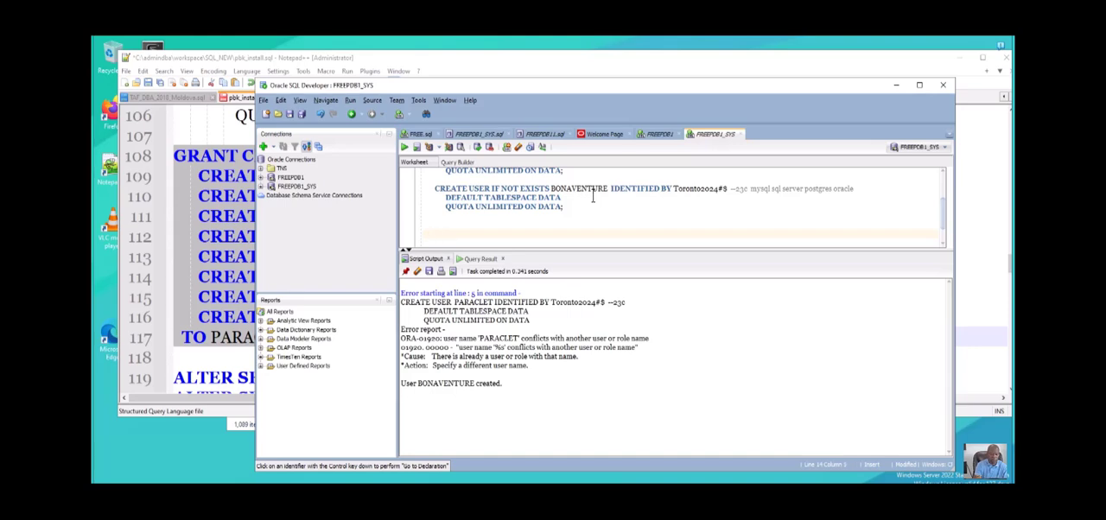
{"action": "key", "text": "ctrl+v"}
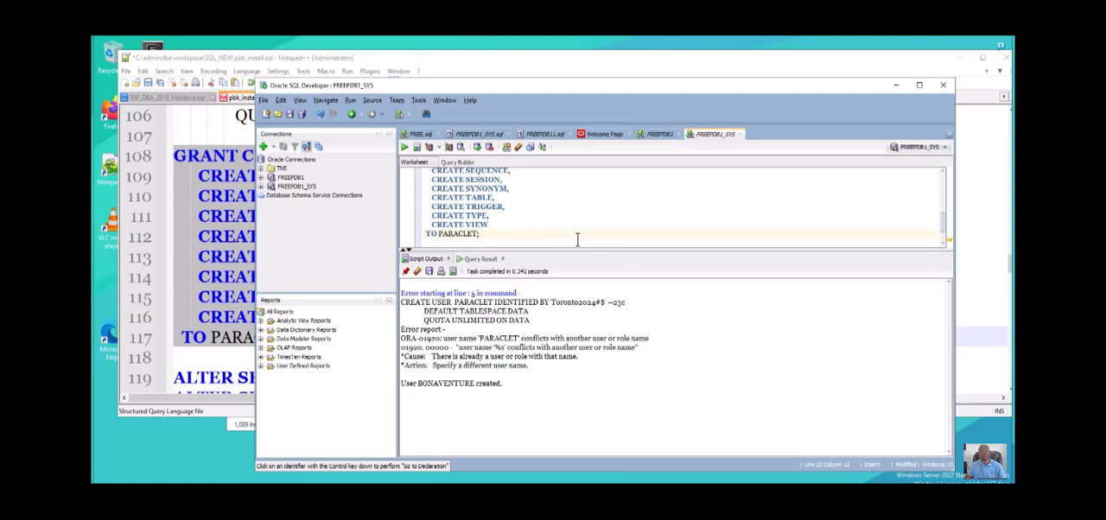
- Replace the grantee PARACLET with BONAVENTURE at the end of the pasted GRANT statement
{"action": "left_click_drag", "start_coordinate": [578, 246], "coordinate": [599, 373]}
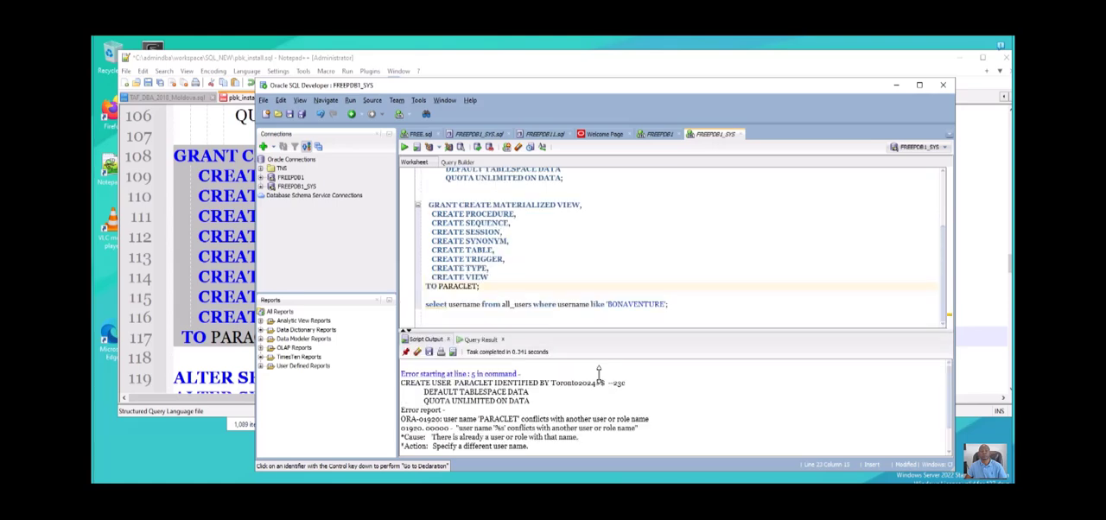
{"action": "left_click", "coordinate": [439, 287]}
{"action": "type", "text": "BONAVE"}
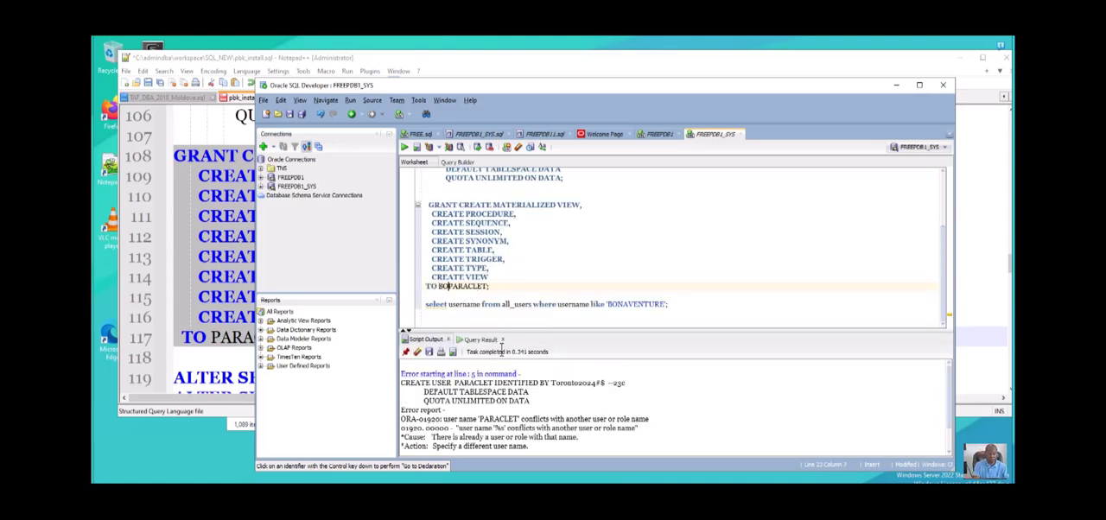
{"action": "type", "text": "NTURE"}
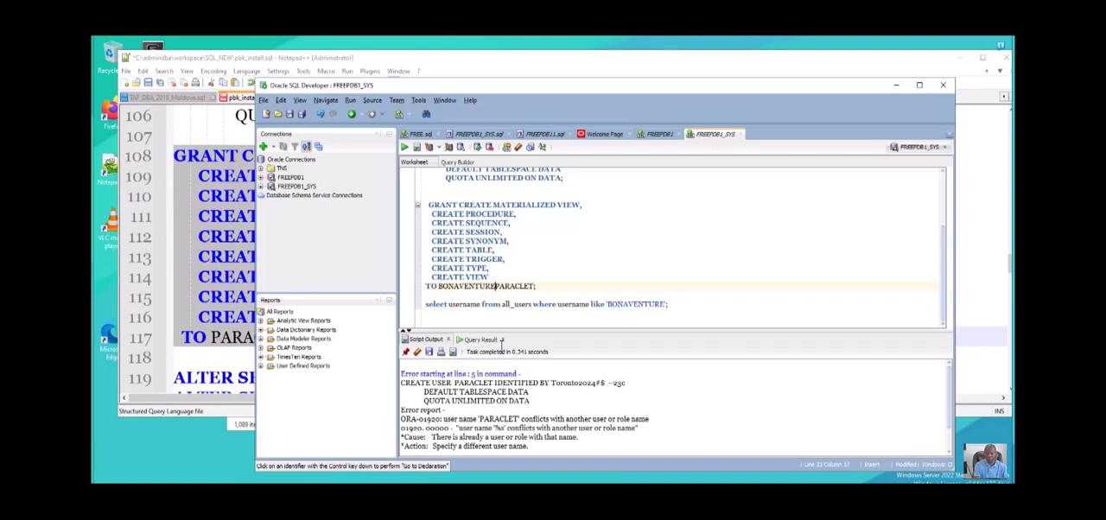
{"action": "key", "text": "Delete"}
{"action": "key", "text": "Delete"}
{"action": "key", "text": "Delete"}
{"action": "key", "text": "Delete"}
{"action": "key", "text": "Delete"}
{"action": "key", "text": "Delete"}
{"action": "key", "text": "Delete"}
{"action": "key", "text": "Delete"}
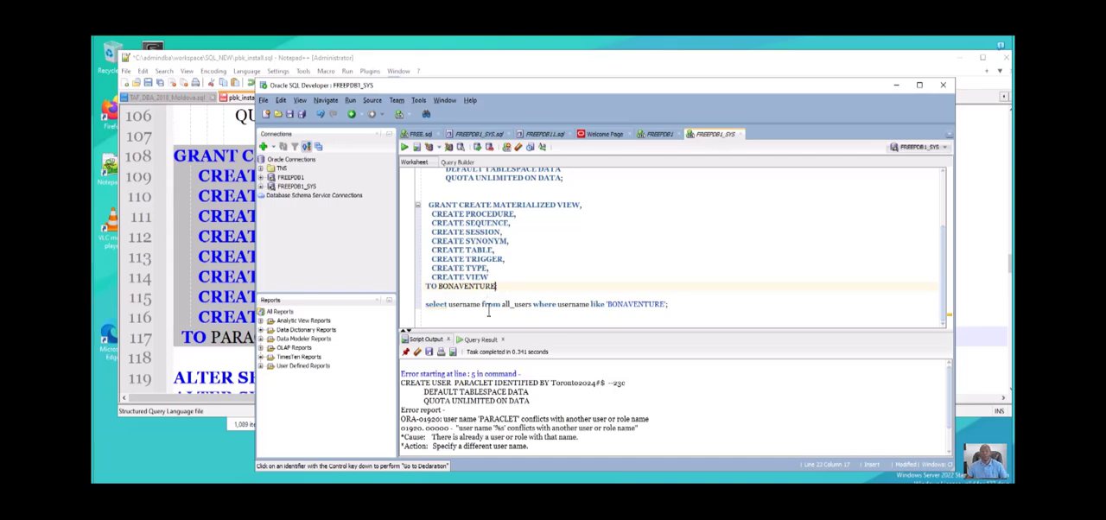
- Run only the GRANT statement for BONAVENTURE and add the comment "-- Grants" on the line above it
{"action": "left_click_drag", "start_coordinate": [498, 286], "coordinate": [429, 173]}
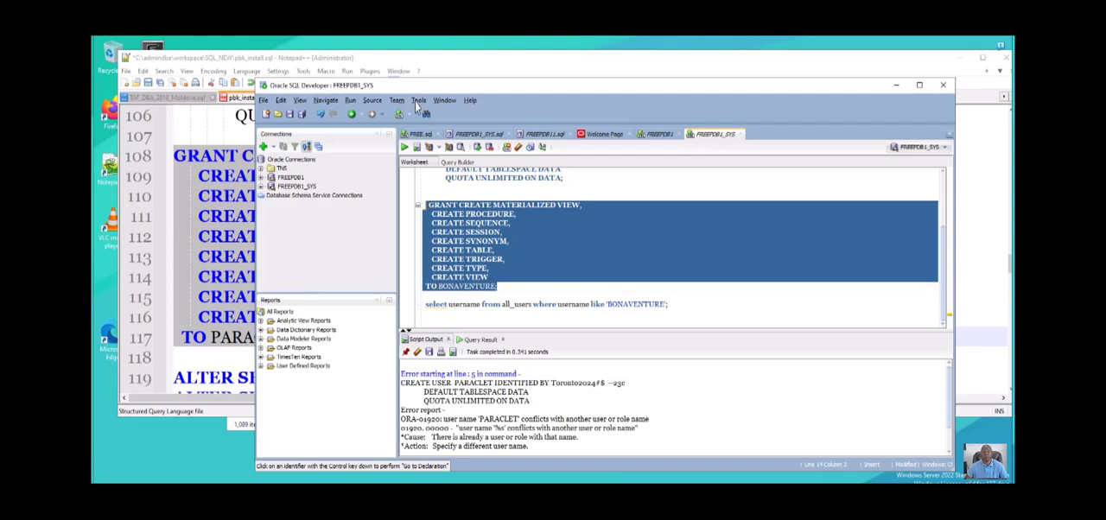
{"action": "key", "text": "F5"}
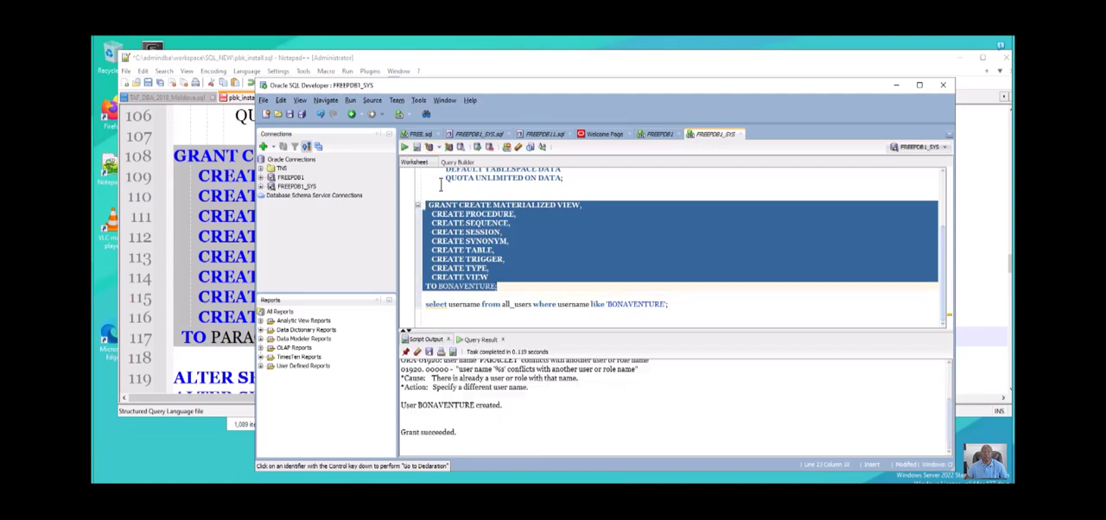
{"action": "left_click", "coordinate": [440, 196]}
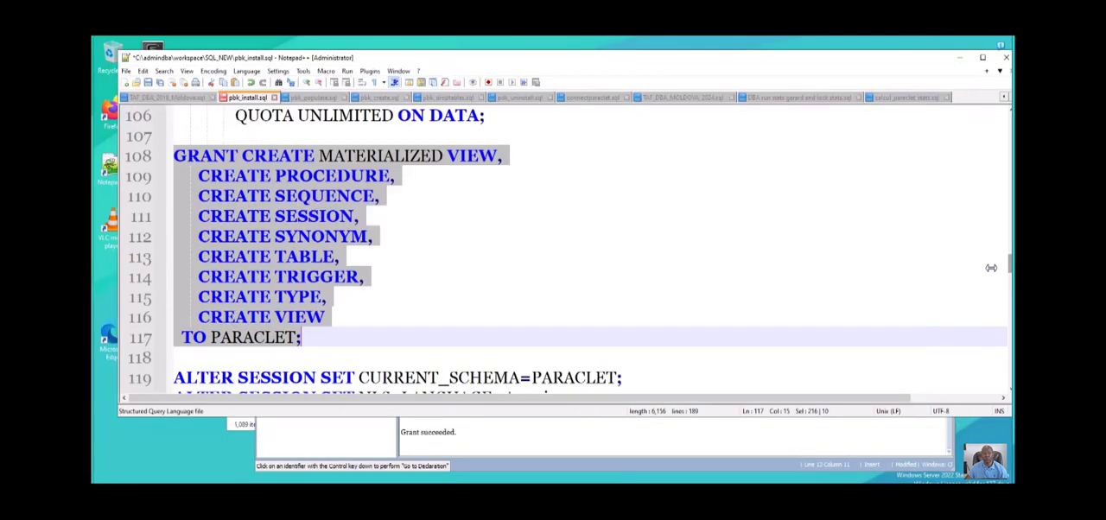
{"action": "key", "text": "alt+Tab"}
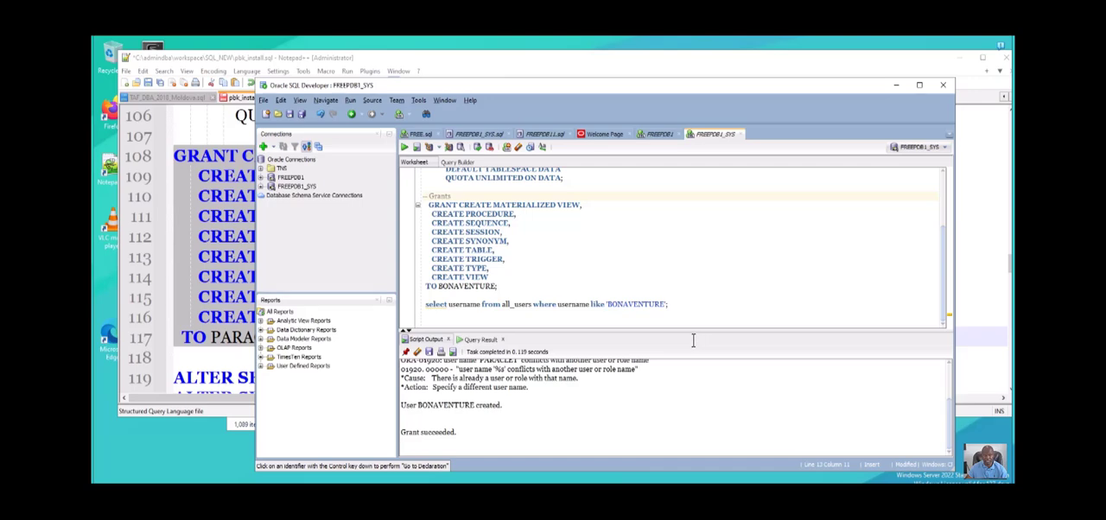
{"action": "scroll", "coordinate": [682, 322], "scroll_direction": "up", "scroll_amount": 2}
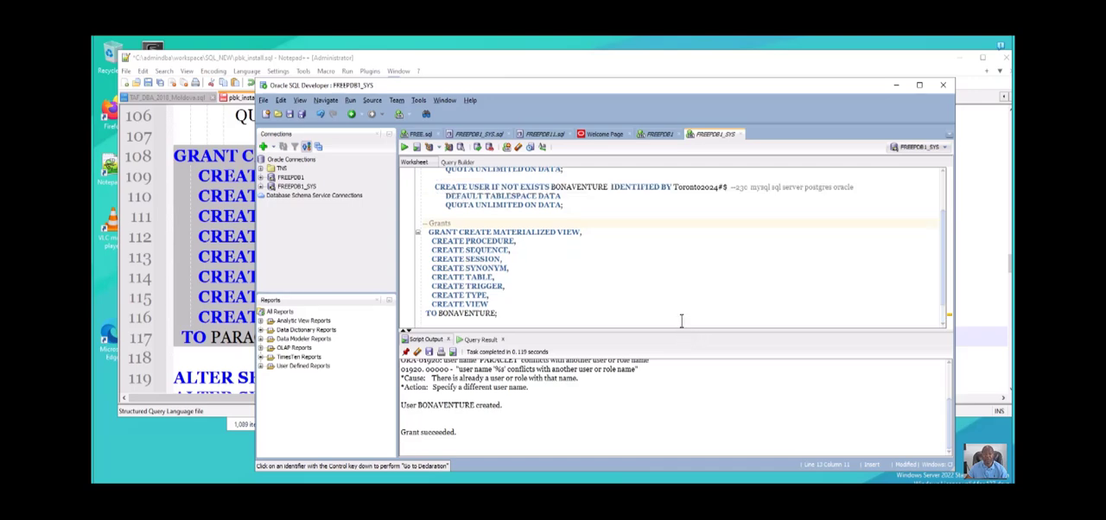
{"action": "scroll", "coordinate": [680, 321], "scroll_direction": "down", "scroll_amount": 2}
{"action": "left_click_drag", "start_coordinate": [662, 322], "coordinate": [440, 97]}
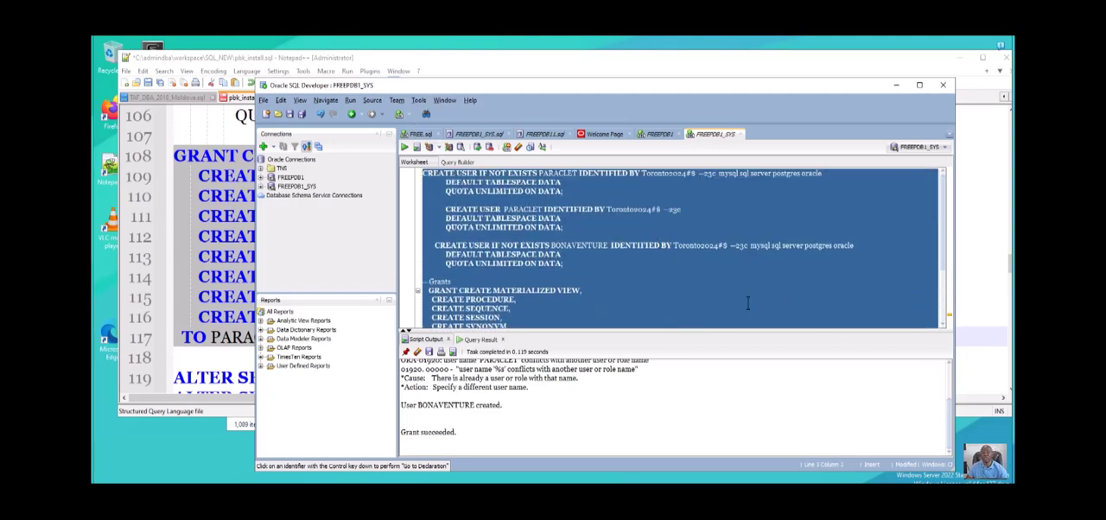
{"action": "left_click", "coordinate": [709, 273]}
- Enter the command "show user" in the FREEPDB11.sql worksheet and run it on the FREEPDB1 connection
{"action": "left_click", "coordinate": [550, 134]}
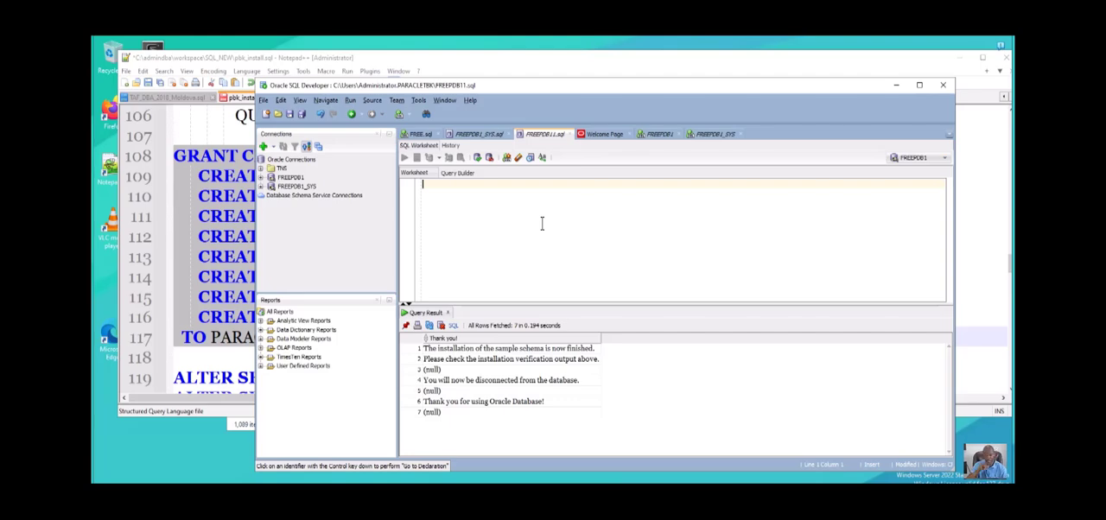
{"action": "type", "text": "s"}
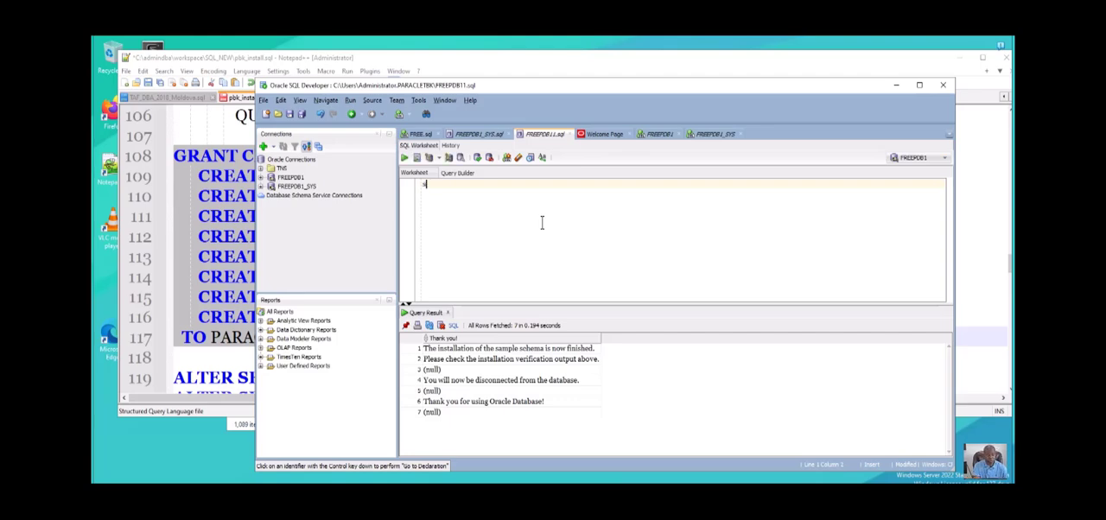
{"action": "type", "text": "how us"}
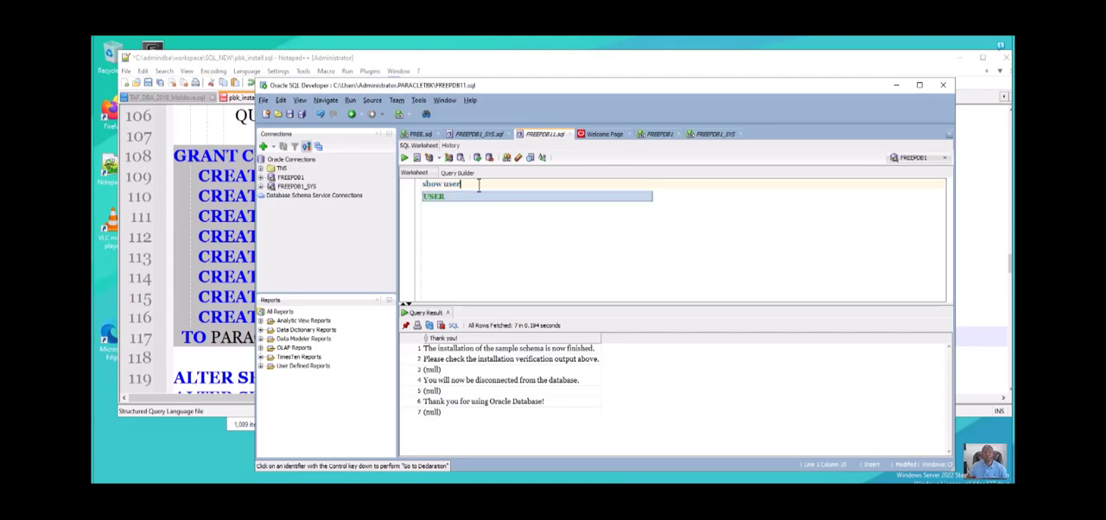
{"action": "type", "text": "er"}
{"action": "key", "text": "ctrl+a"}
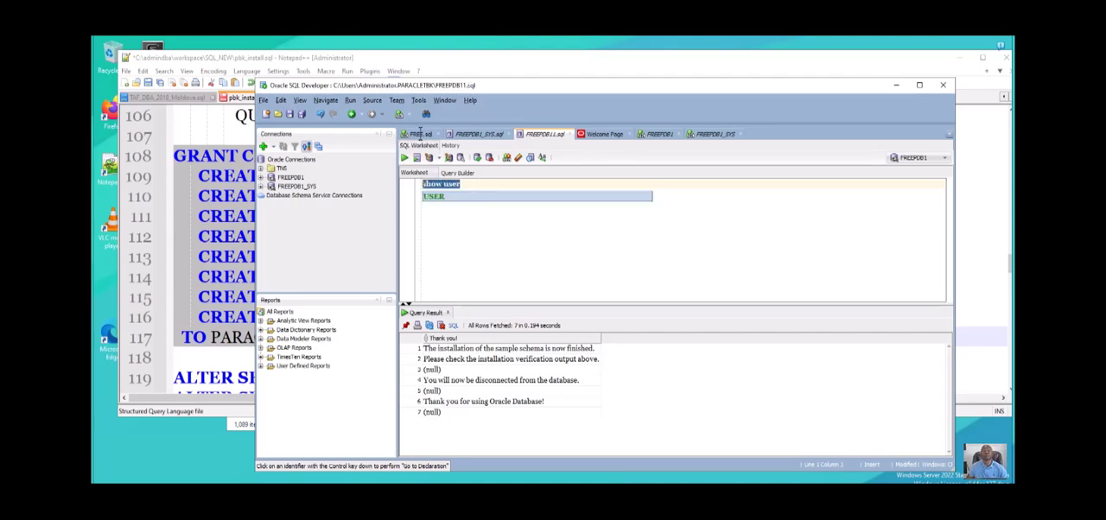
{"action": "left_click", "coordinate": [403, 157]}
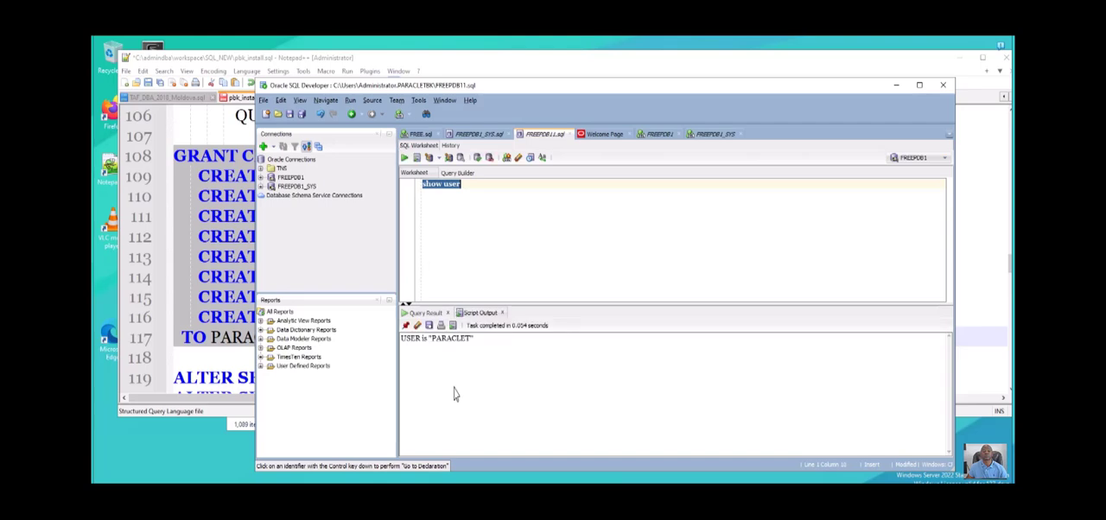
- Add the query "select * from tab;" below the show user command, leaving a blank line between them
{"action": "left_click", "coordinate": [472, 135]}
{"action": "key", "text": "Return"}
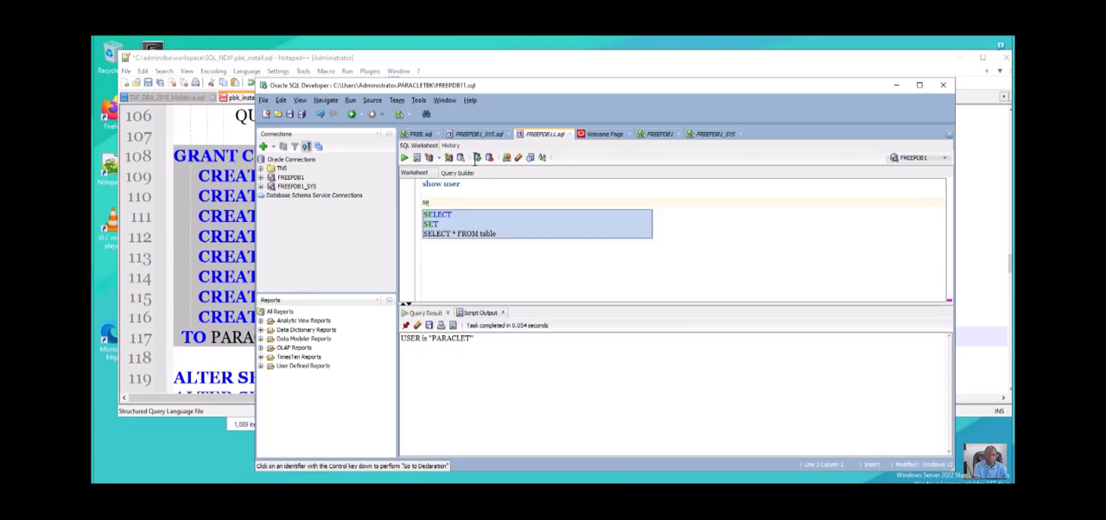
{"action": "type", "text": "lect"}
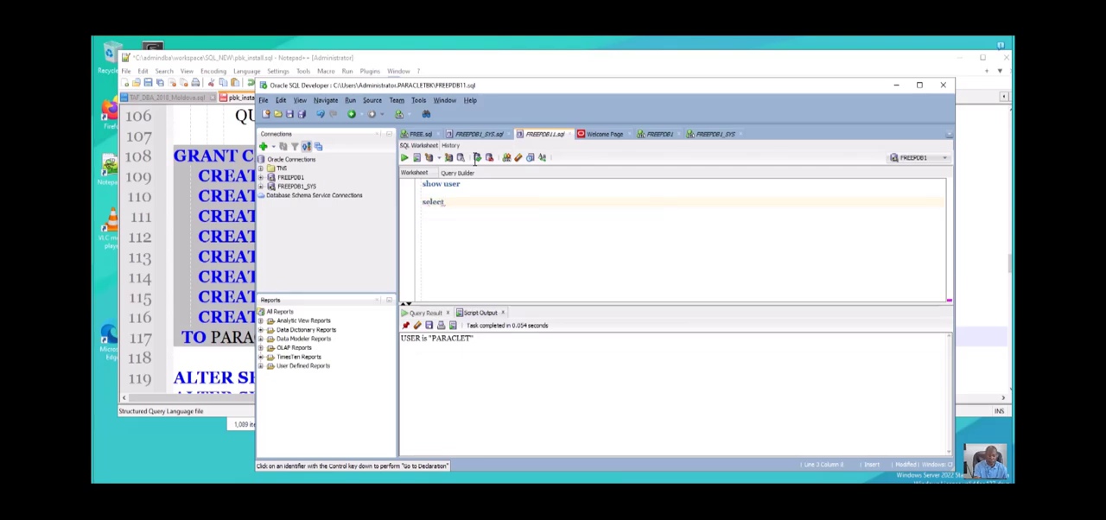
{"action": "type", "text": " * from tab"}
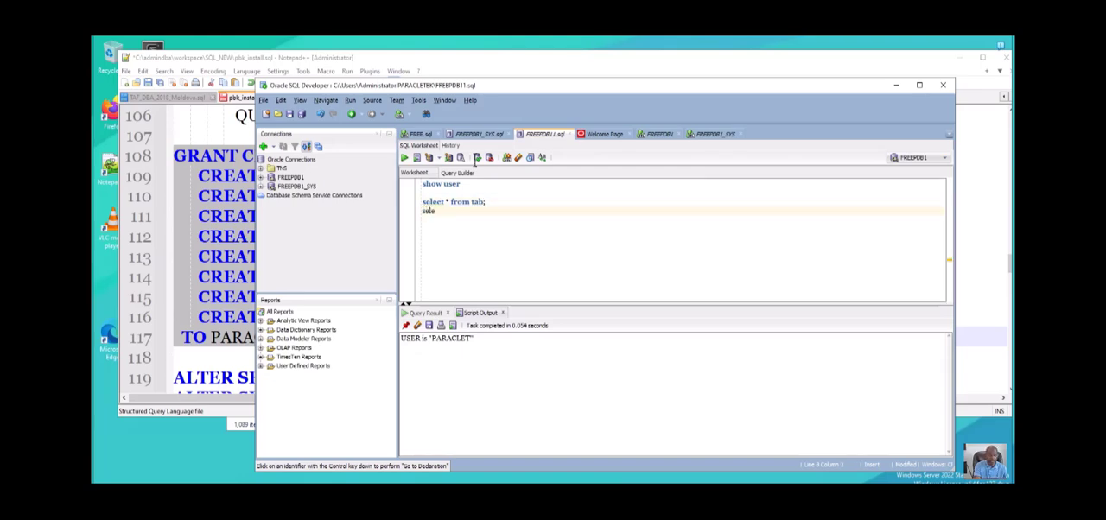
- Add the query "select * from ind;" on the line directly below the tab query
{"action": "type", "text": "lect * from ind;"}
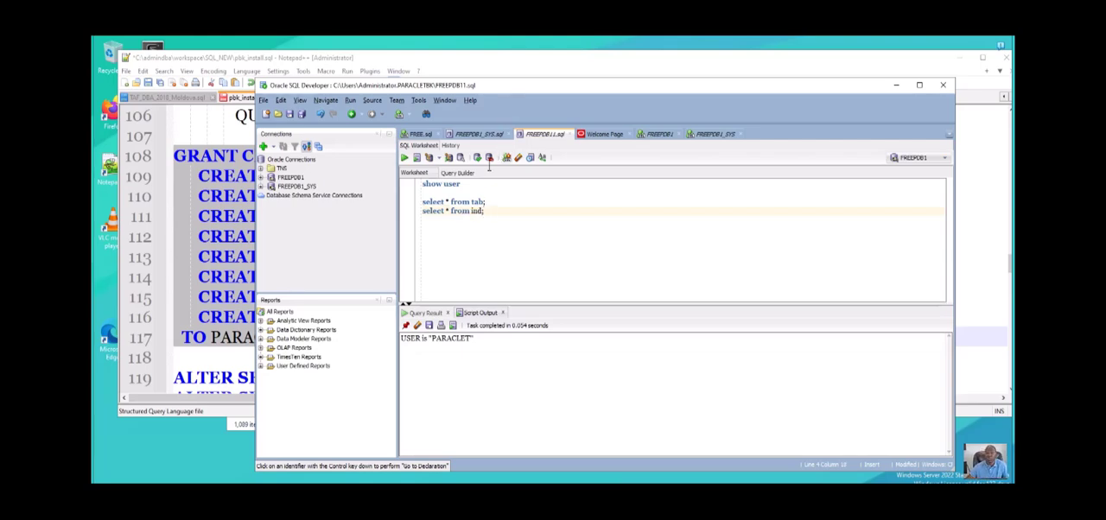
- Start a new query below the ind query that selects the columns object_name and object_type
{"action": "key", "text": "Return"}
{"action": "key", "text": "Return"}
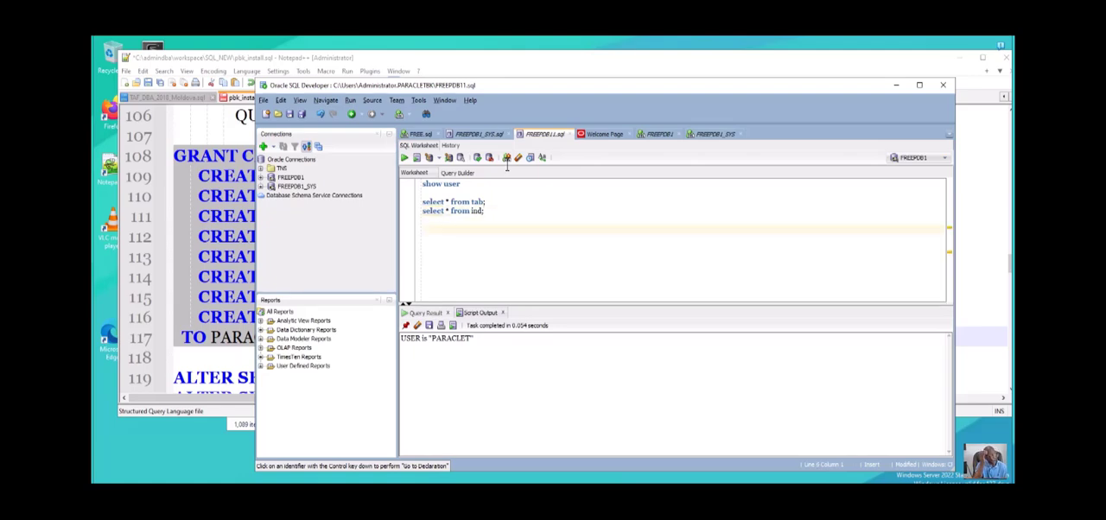
{"action": "type", "text": "select "}
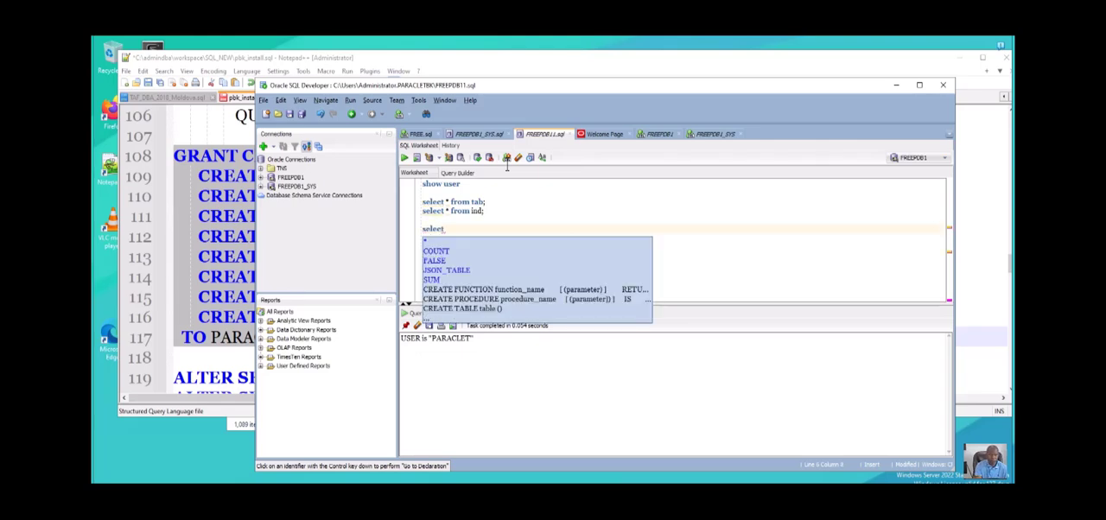
{"action": "type", "text": "table"}
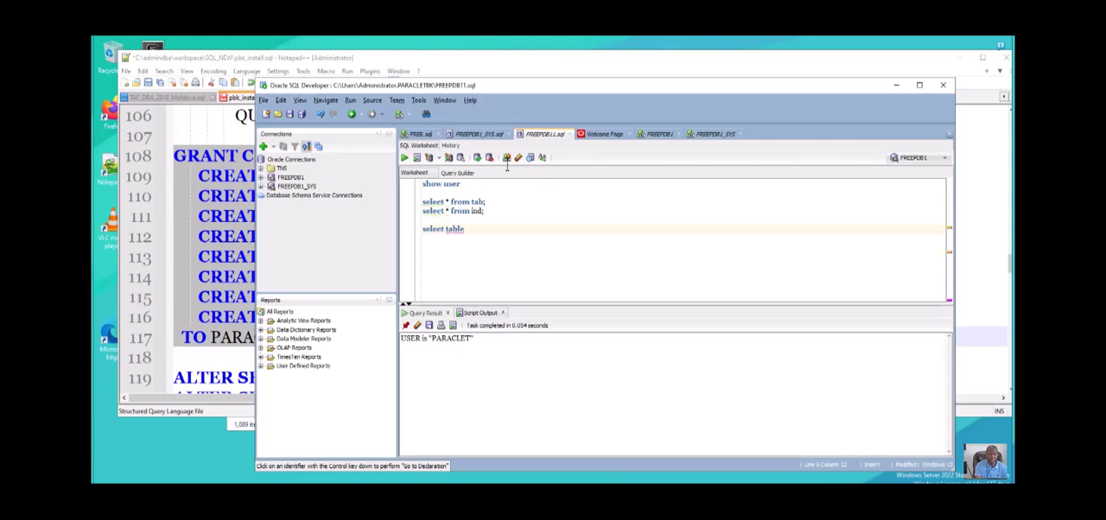
{"action": "key", "text": "BackSpace"}
{"action": "key", "text": "BackSpace"}
{"action": "key", "text": "BackSpace"}
{"action": "key", "text": "BackSpace"}
{"action": "key", "text": "BackSpace"}
{"action": "type", "text": "object_nam"}
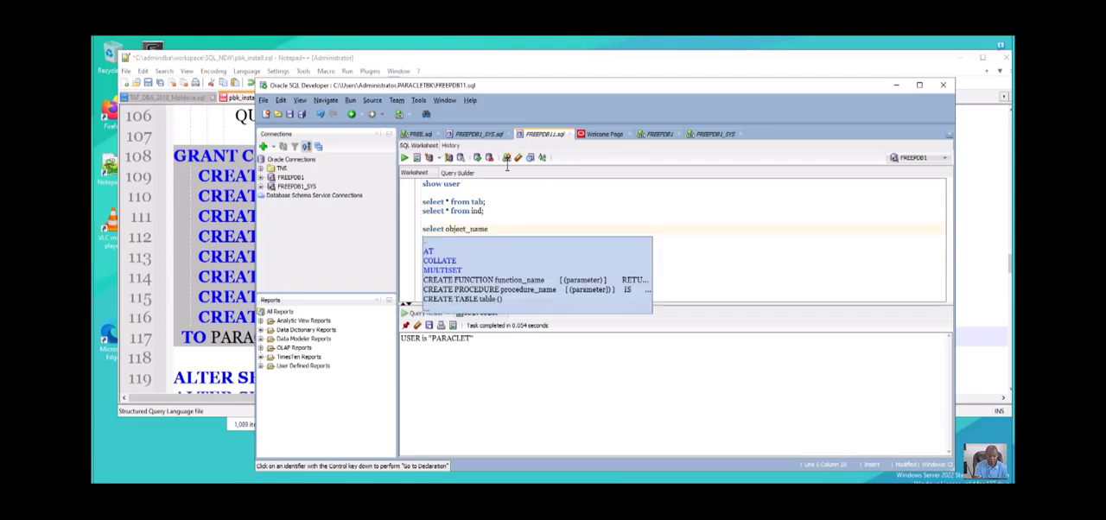
{"action": "type", "text": "e , o"}
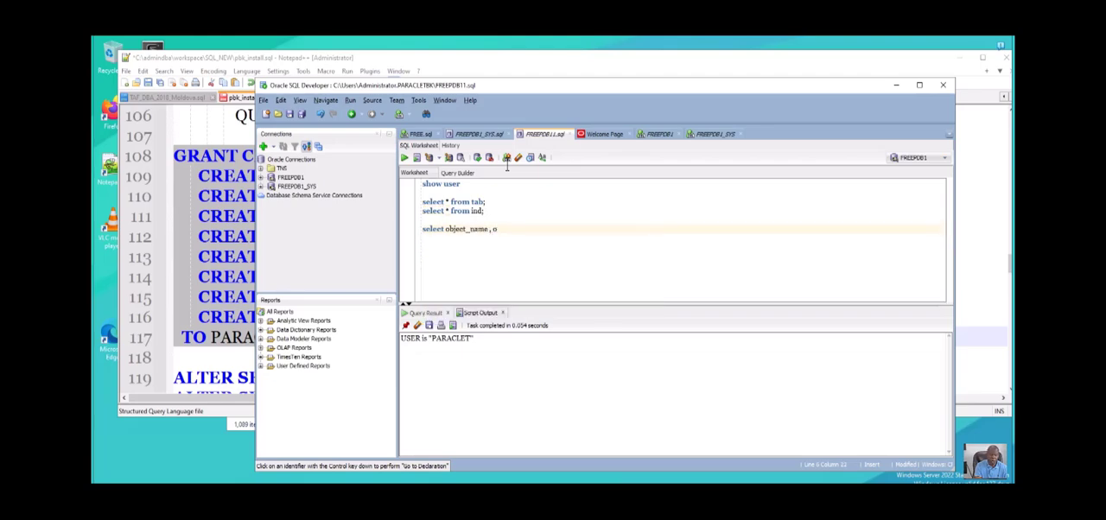
{"action": "type", "text": "bject_type from all_"}
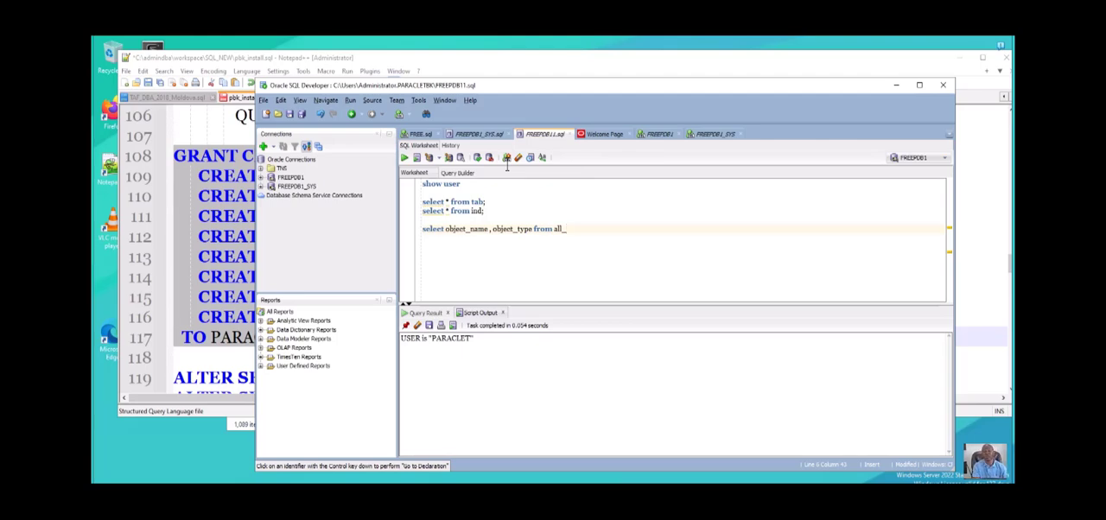
- Add the clause "from all_tables" after the object_name and object_type columns of the new query
{"action": "type", "text": "ta"}
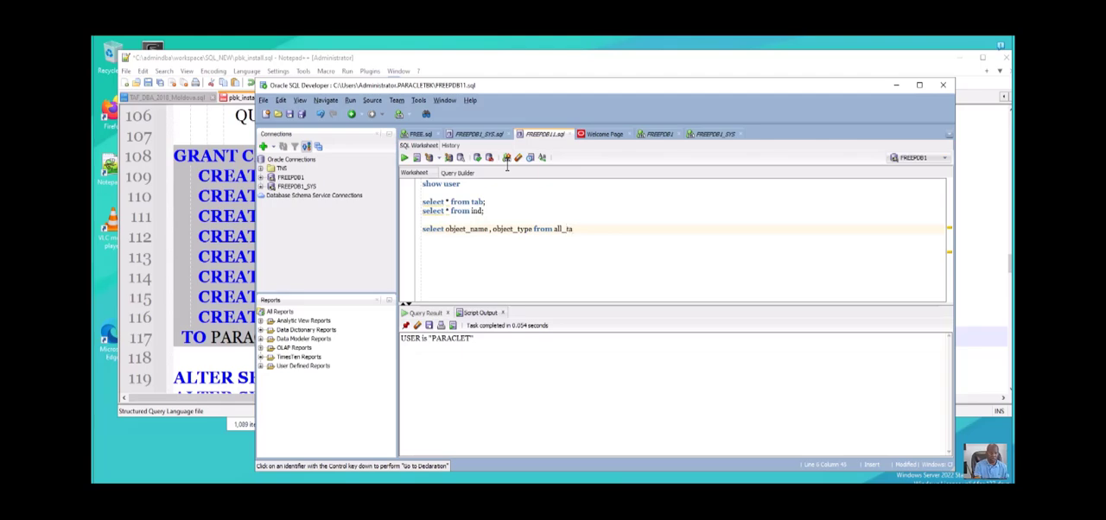
{"action": "type", "text": "ble"}
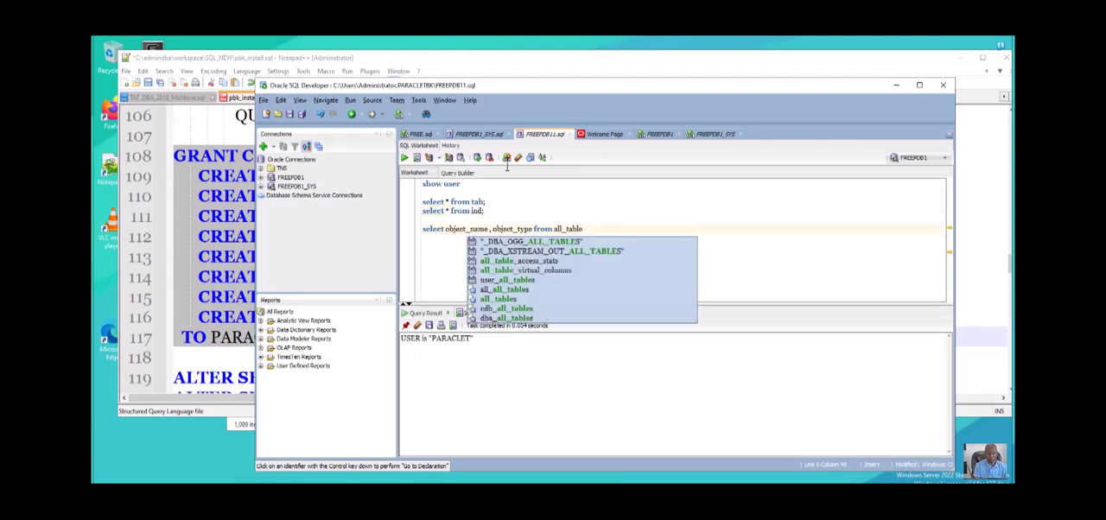
{"action": "type", "text": "s"}
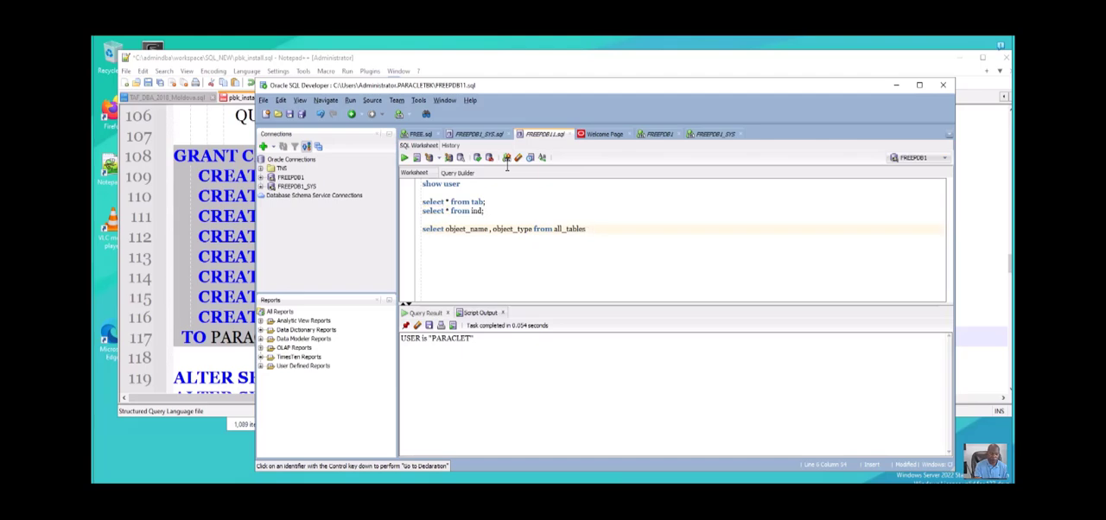
{"action": "type", "text": "  user"}
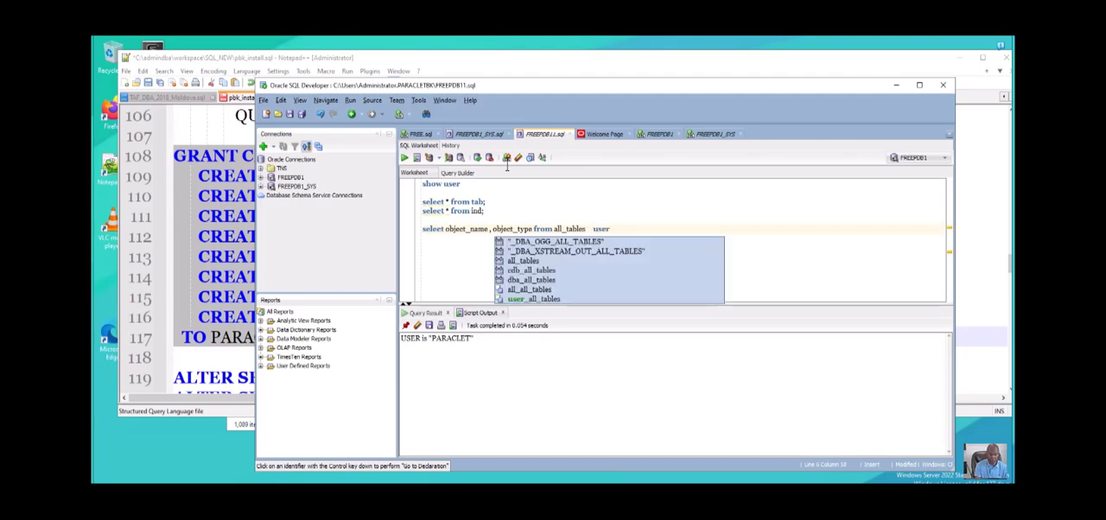
{"action": "type", "text": "_"}
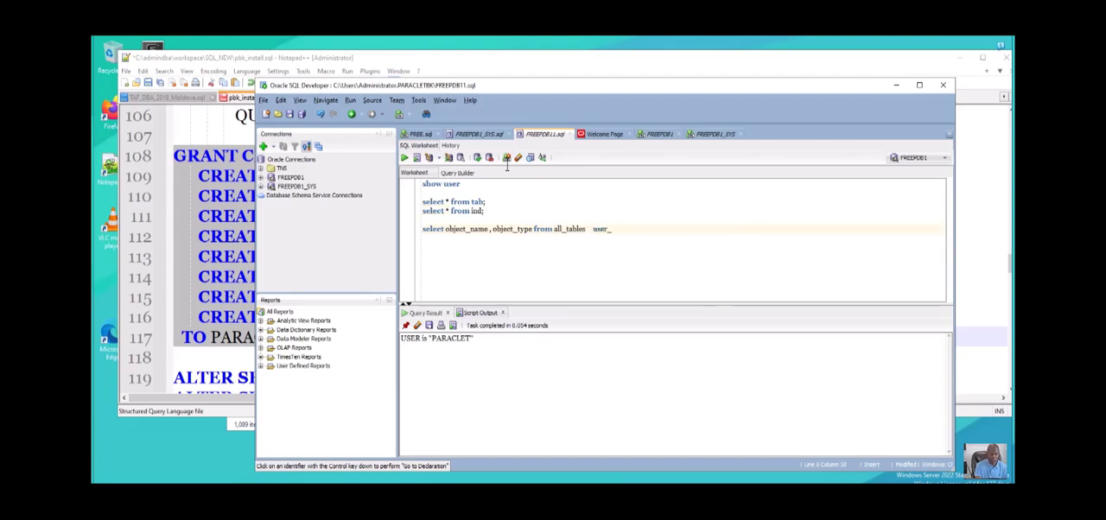
{"action": "type", "text": "tables  dba_tables"}
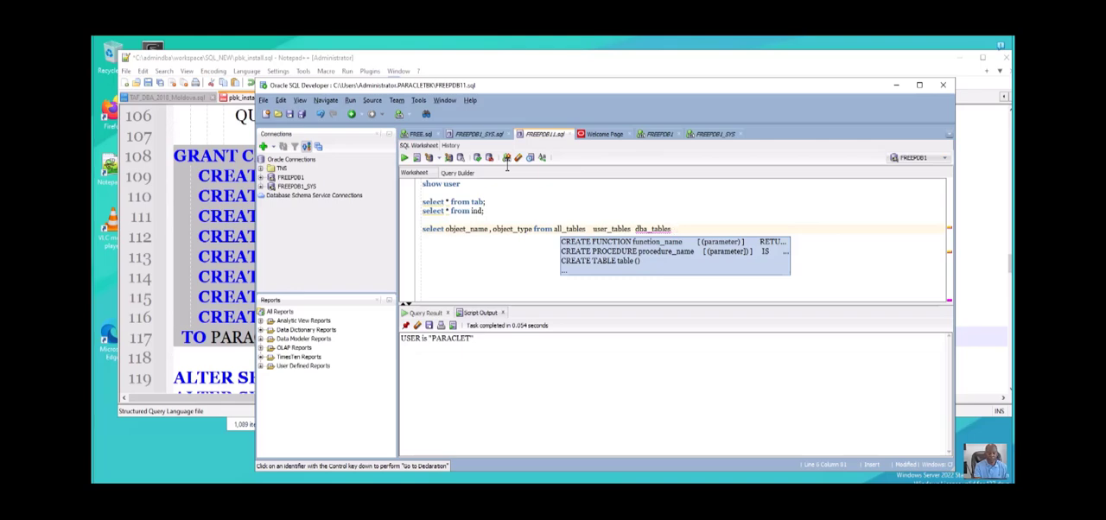
{"action": "type", "text": "  con_"}
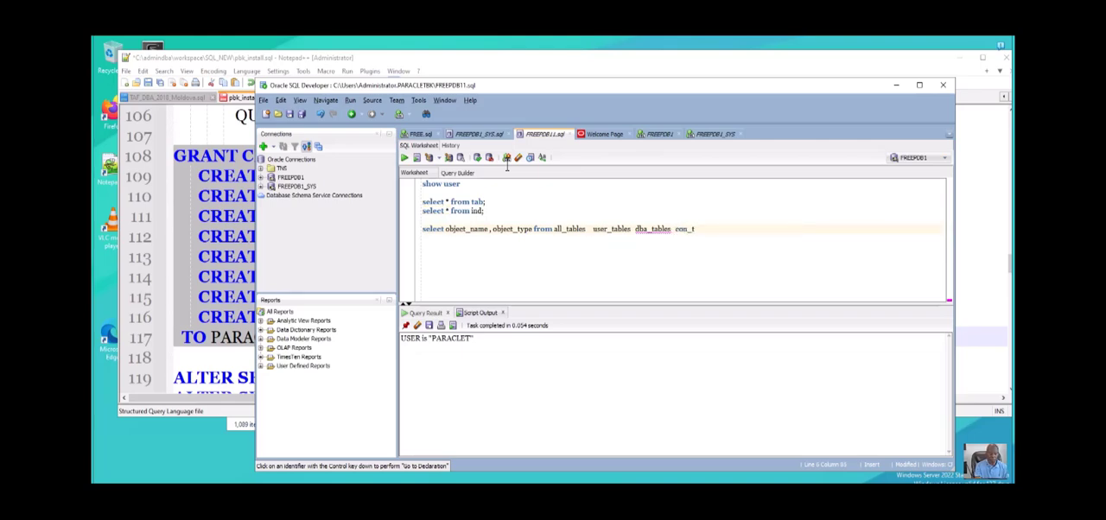
{"action": "type", "text": "table"}
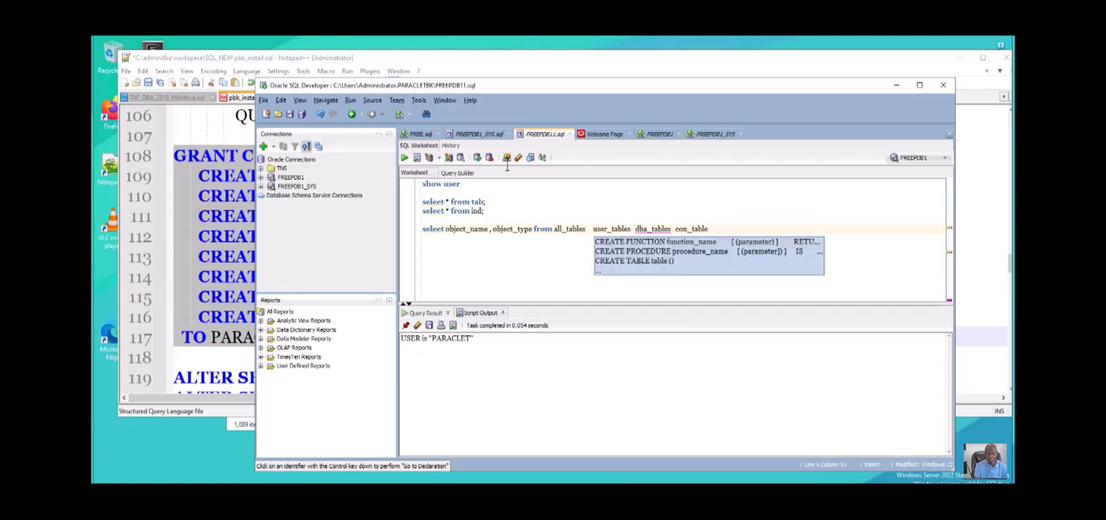
{"action": "type", "text": " a"}
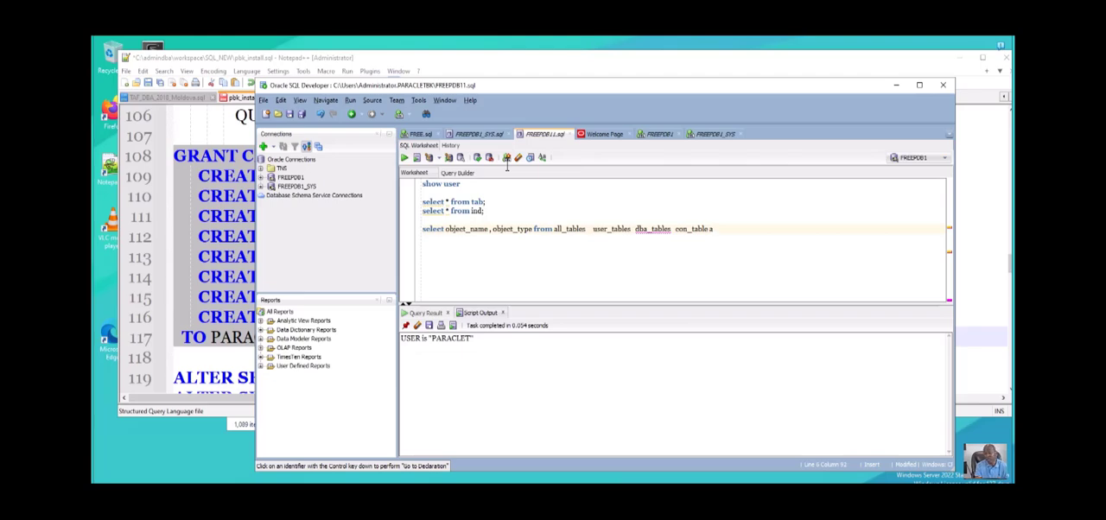
{"action": "key", "text": "BackSpace"}
{"action": "key", "text": "BackSpace"}
{"action": "key", "text": "BackSpace"}
{"action": "key", "text": "BackSpace"}
{"action": "key", "text": "BackSpace"}
{"action": "key", "text": "BackSpace"}
{"action": "key", "text": "BackSpace"}
{"action": "key", "text": "BackSpace"}
{"action": "key", "text": "BackSpace"}
{"action": "key", "text": "BackSpace"}
{"action": "key", "text": "BackSpace"}
{"action": "key", "text": "BackSpace"}
{"action": "key", "text": "BackSpace"}
{"action": "key", "text": "BackSpace"}
{"action": "key", "text": "BackSpace"}
{"action": "key", "text": "BackSpace"}
{"action": "key", "text": "BackSpace"}
{"action": "key", "text": "BackSpace"}
{"action": "key", "text": "BackSpace"}
{"action": "key", "text": "BackSpace"}
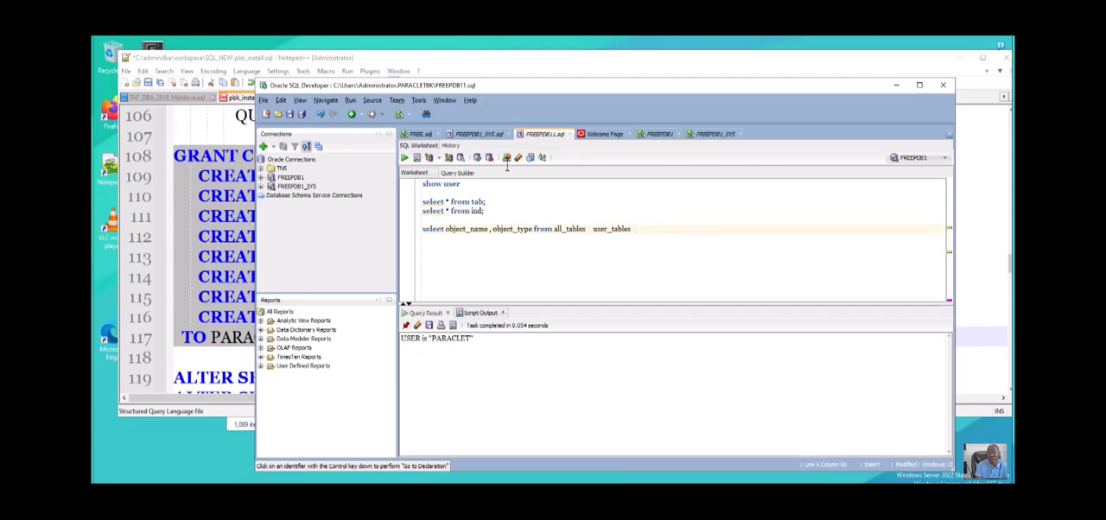
{"action": "key", "text": "BackSpace"}
{"action": "key", "text": "BackSpace"}
{"action": "key", "text": "BackSpace"}
{"action": "key", "text": "BackSpace"}
{"action": "key", "text": "BackSpace"}
{"action": "key", "text": "BackSpace"}
{"action": "key", "text": "BackSpace"}
{"action": "key", "text": "BackSpace"}
{"action": "key", "text": "BackSpace"}
{"action": "key", "text": "BackSpace"}
{"action": "key", "text": "BackSpace"}
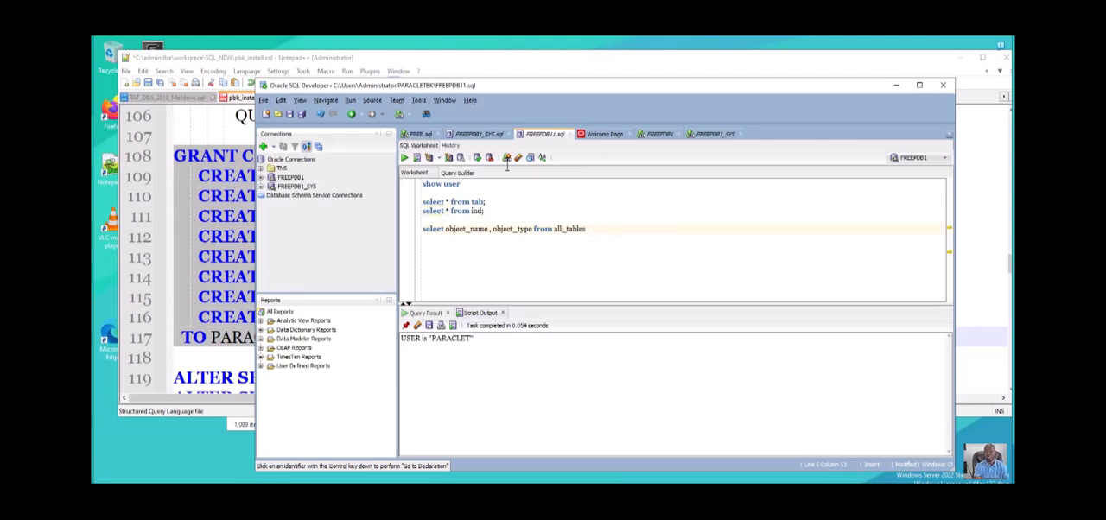
- Complete the all_tables query with the condition "where owner='PARACLET';"
{"action": "type", "text": "where"}
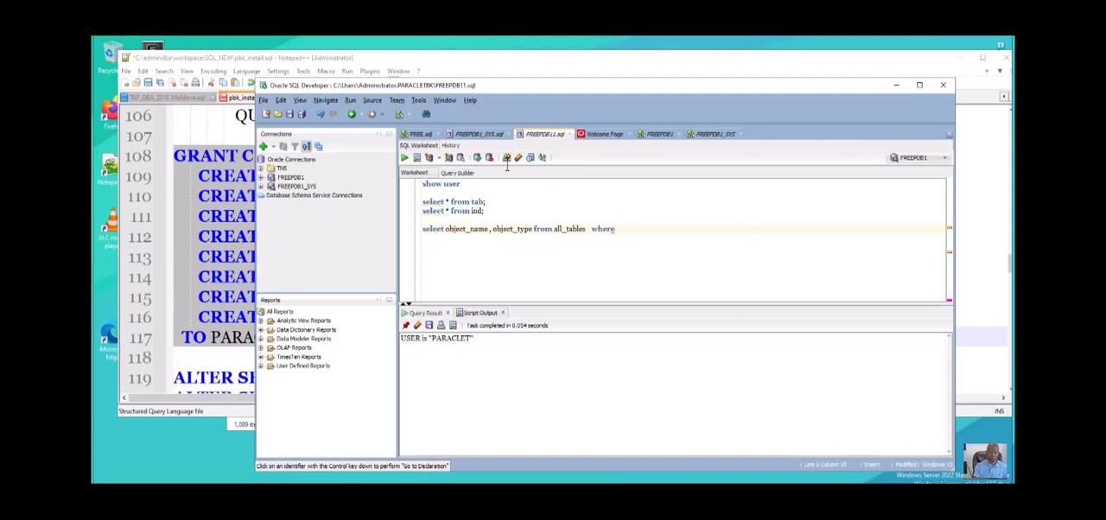
{"action": "type", "text": " owner"}
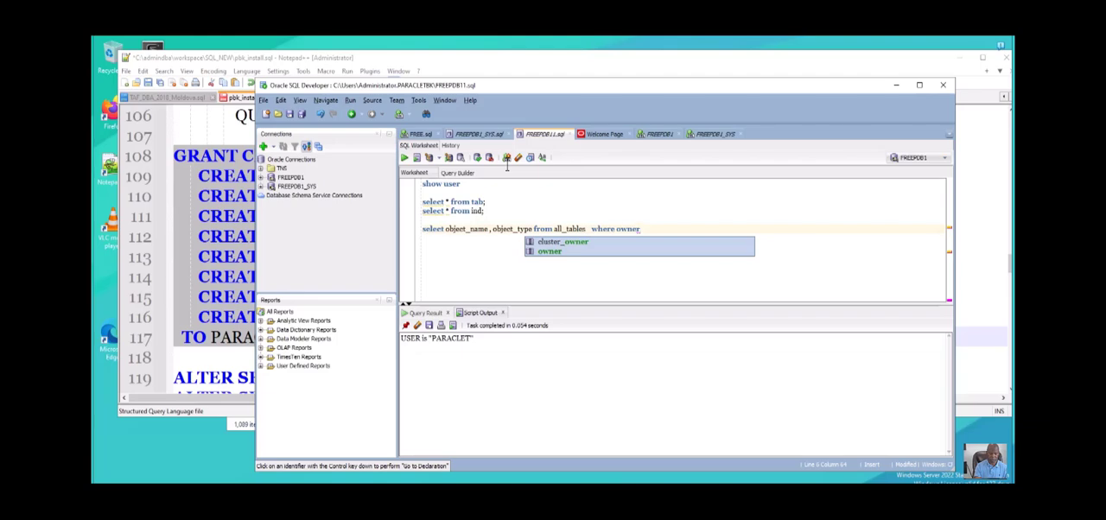
{"action": "type", "text": "="}
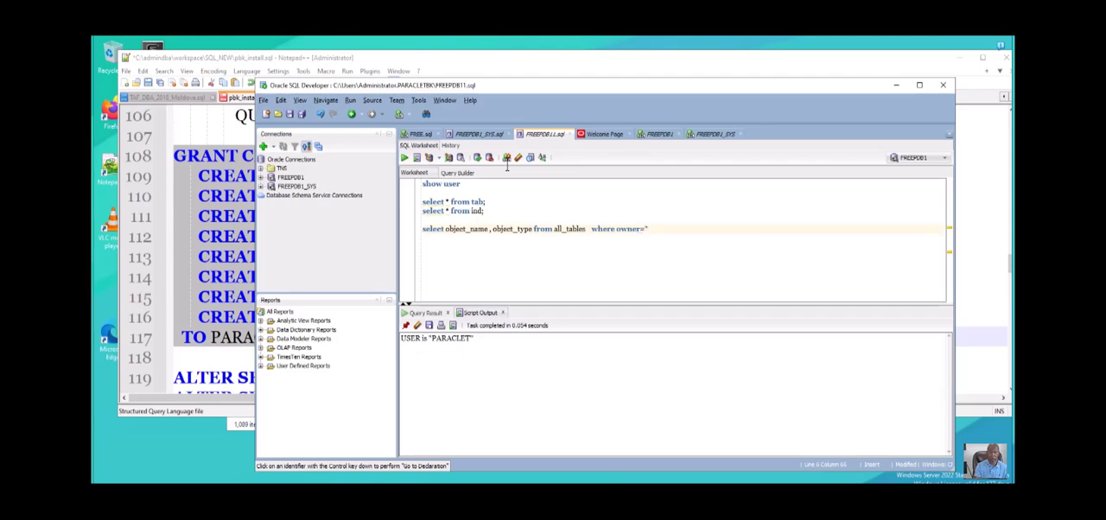
{"action": "type", "text": "'PARACLET';"}
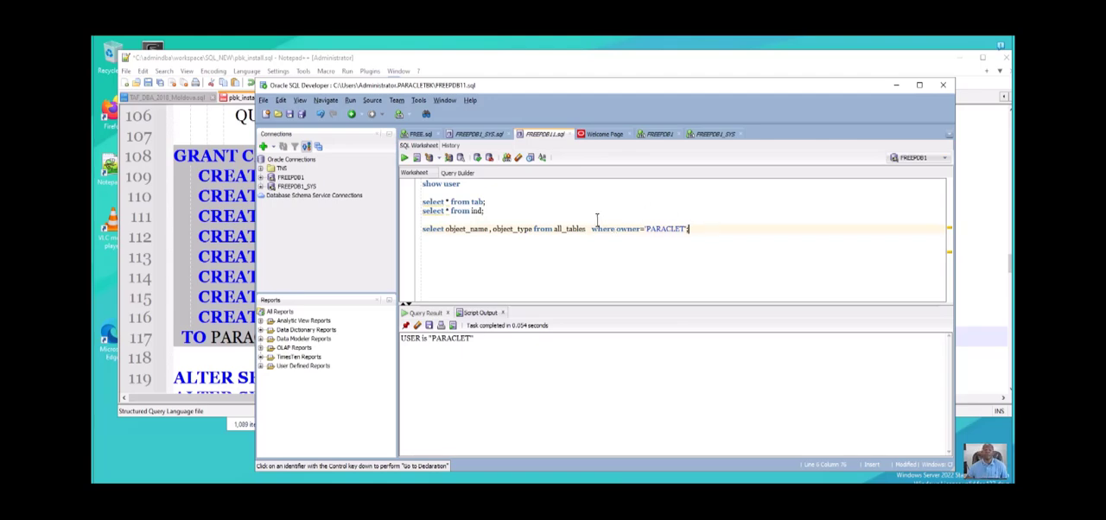
- Try to run only the all_tables query filtered on the PARACLET owner
{"action": "left_click", "coordinate": [425, 226], "text": "shift"}
{"action": "key", "text": "shift+Home"}
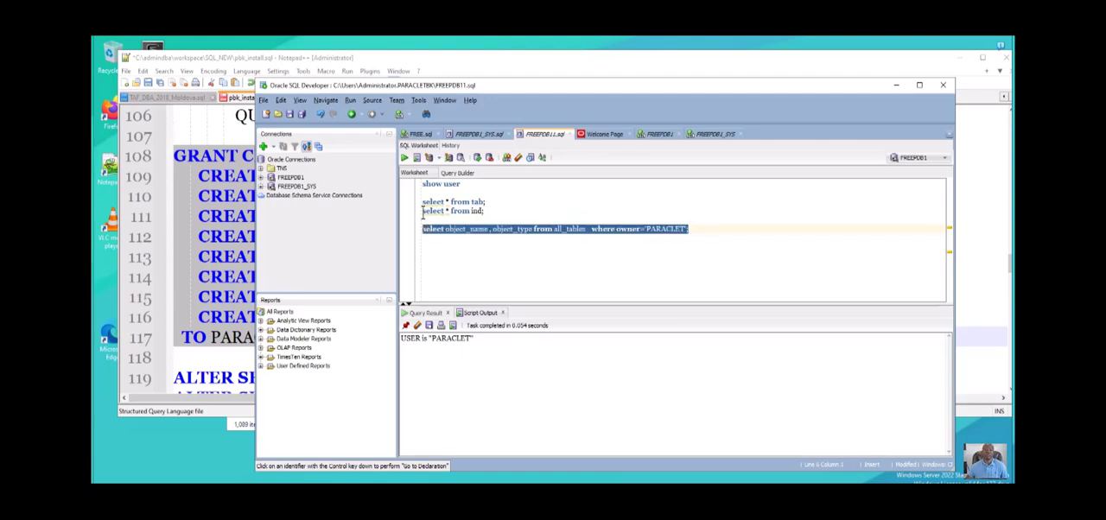
{"action": "key", "text": "ctrl+Return"}
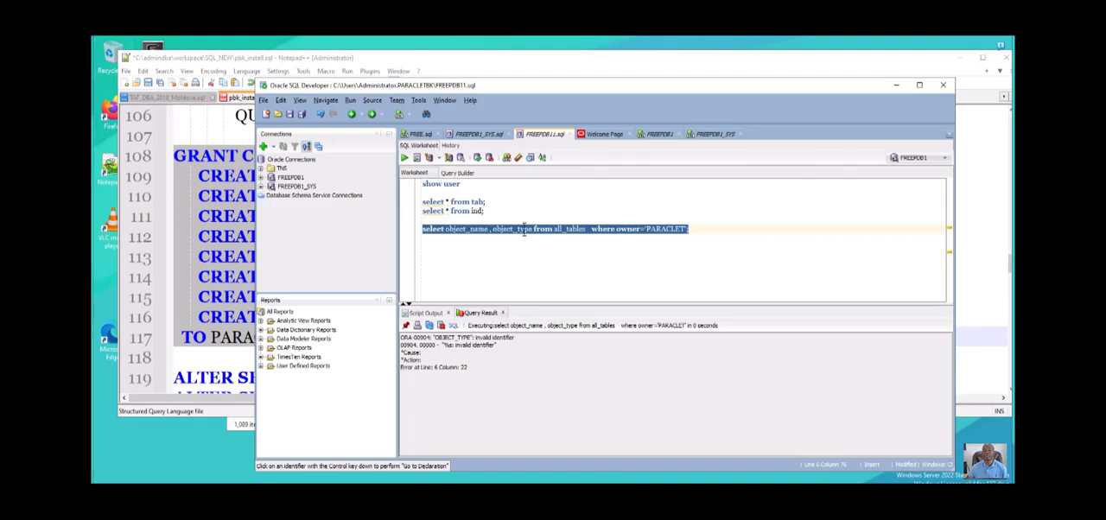
- Change the queried view from all_tables to all_objects, run only that statement, and look through the returned rows
{"action": "left_click", "coordinate": [588, 226]}
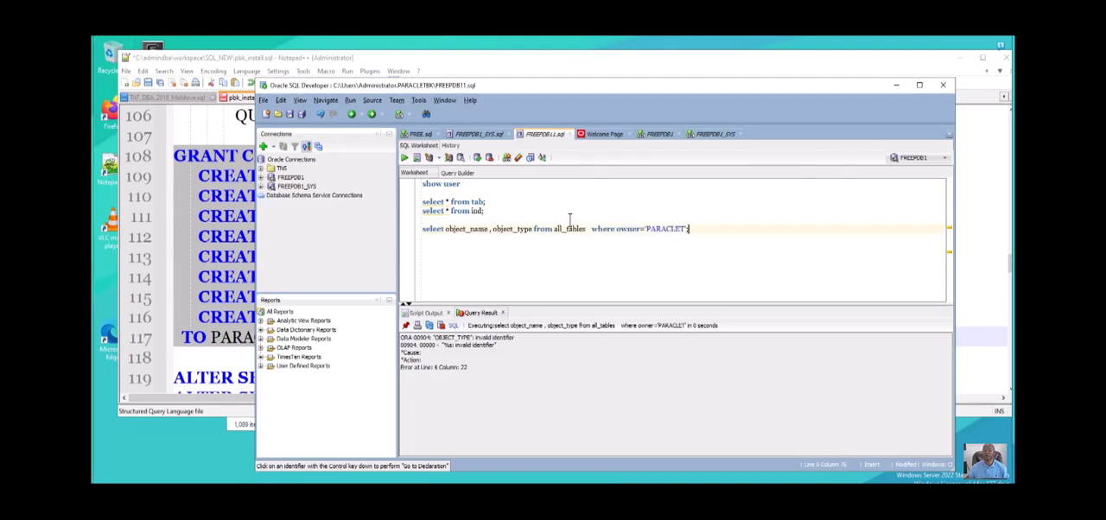
{"action": "left_click_drag", "start_coordinate": [566, 214], "coordinate": [586, 214]}
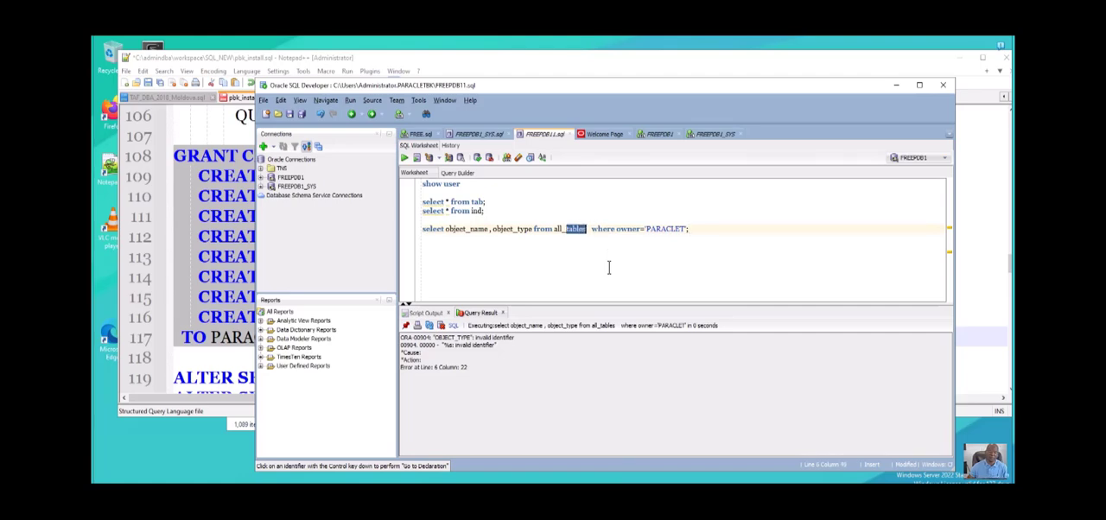
{"action": "type", "text": "objects"}
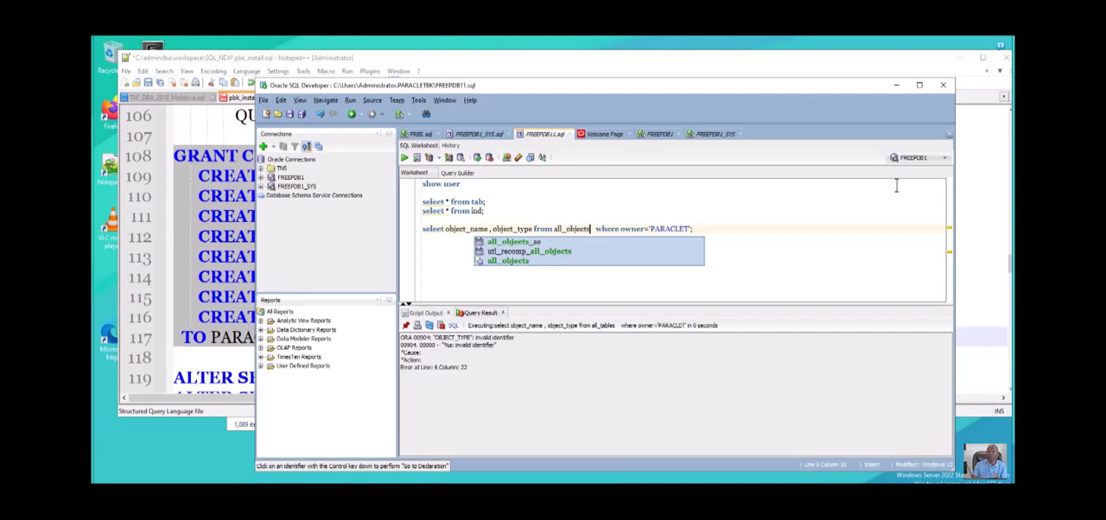
{"action": "left_click", "coordinate": [752, 227]}
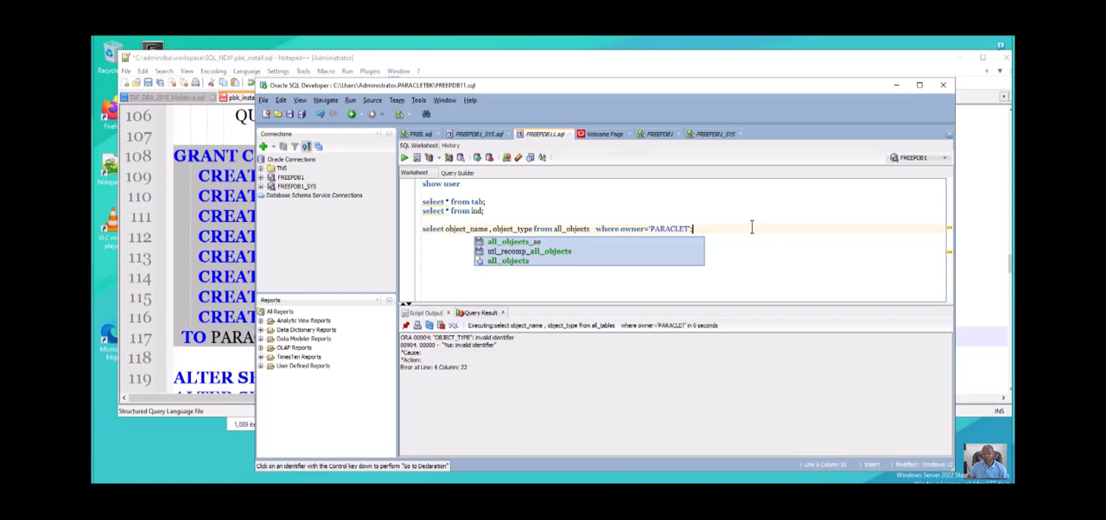
{"action": "triple_click", "coordinate": [436, 227]}
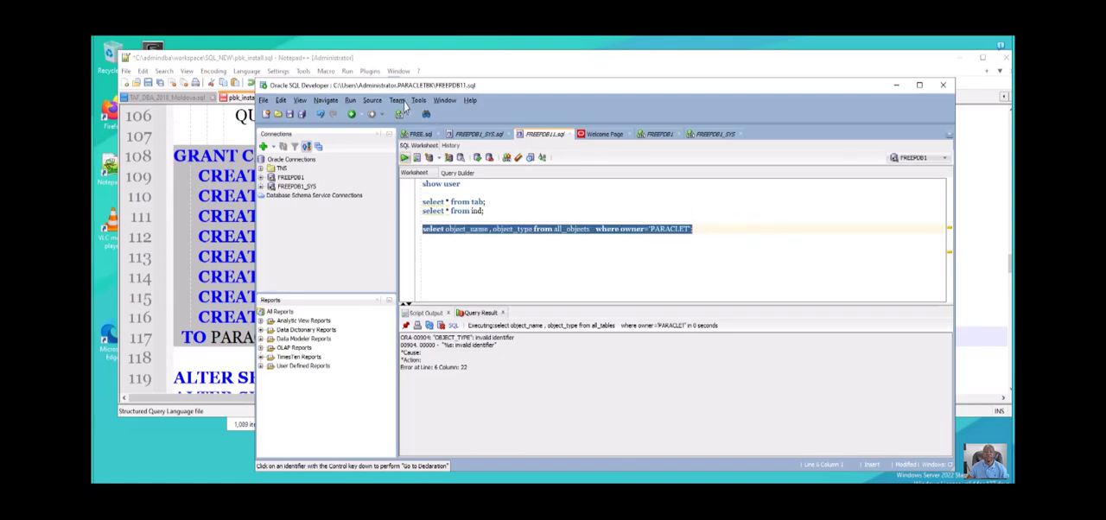
{"action": "key", "text": "ctrl+Return"}
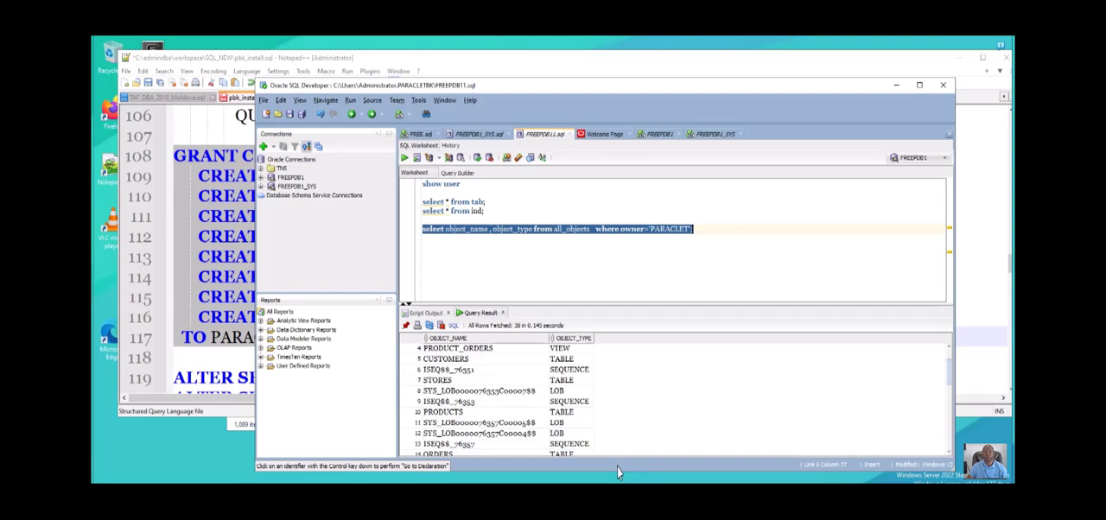
{"action": "scroll", "coordinate": [618, 467], "scroll_direction": "down", "scroll_amount": 8}
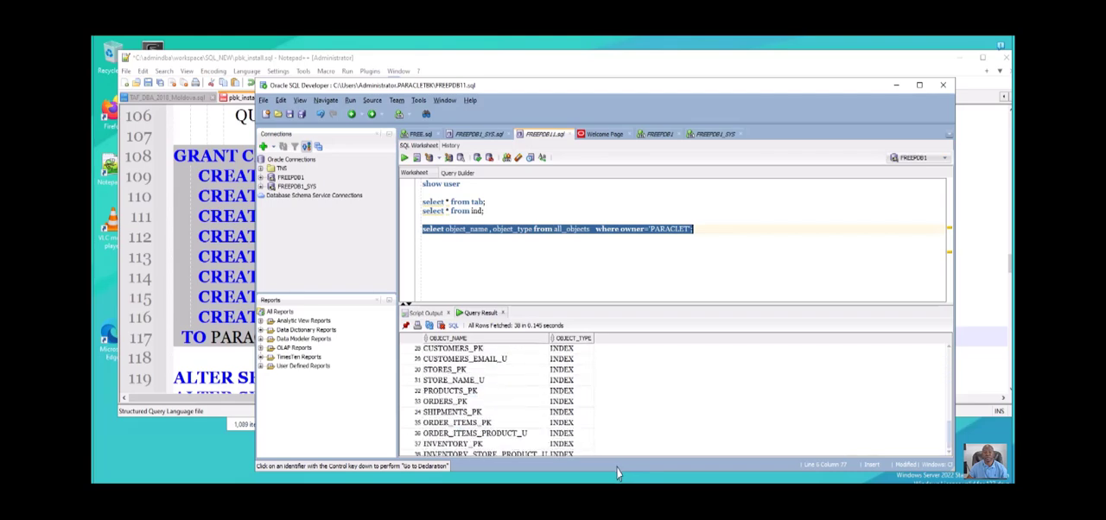
- Add the owner column before object_name in the all_objects query and run the statement again
{"action": "left_click", "coordinate": [445, 229]}
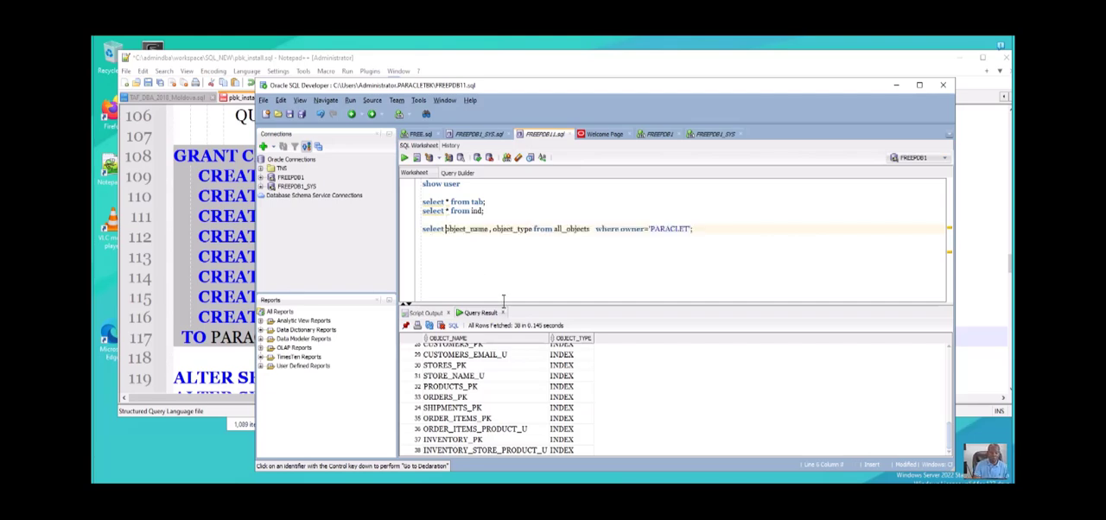
{"action": "type", "text": "owner"}
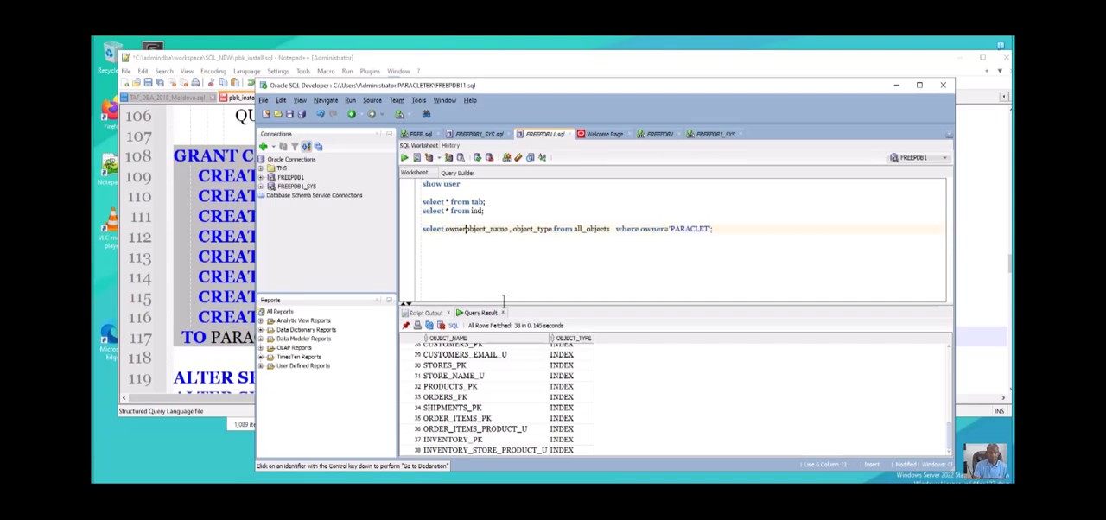
{"action": "type", "text": ","}
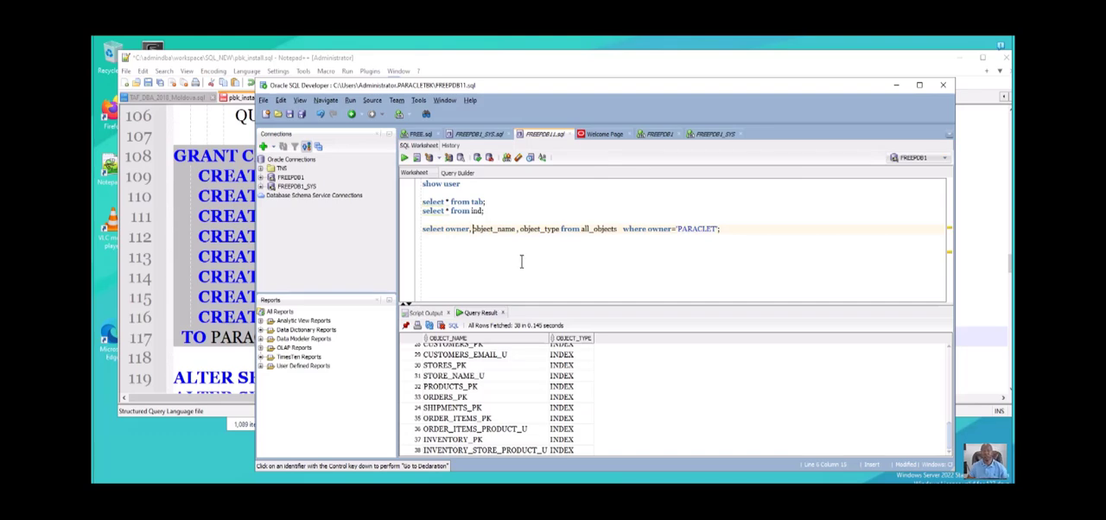
{"action": "left_click_drag", "start_coordinate": [724, 213], "coordinate": [416, 219]}
{"action": "key", "text": "ctrl+c"}
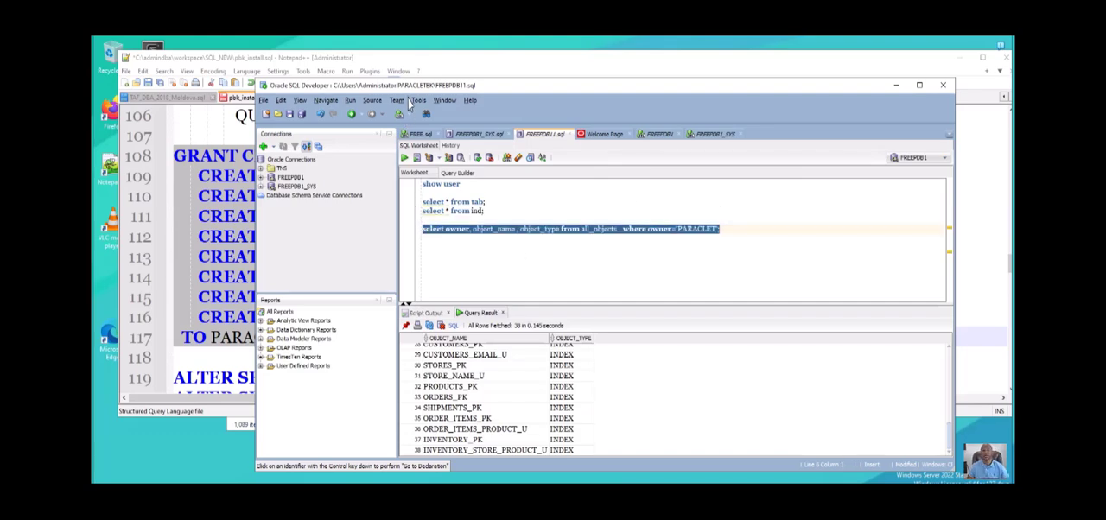
{"action": "key", "text": "ctrl+Return"}
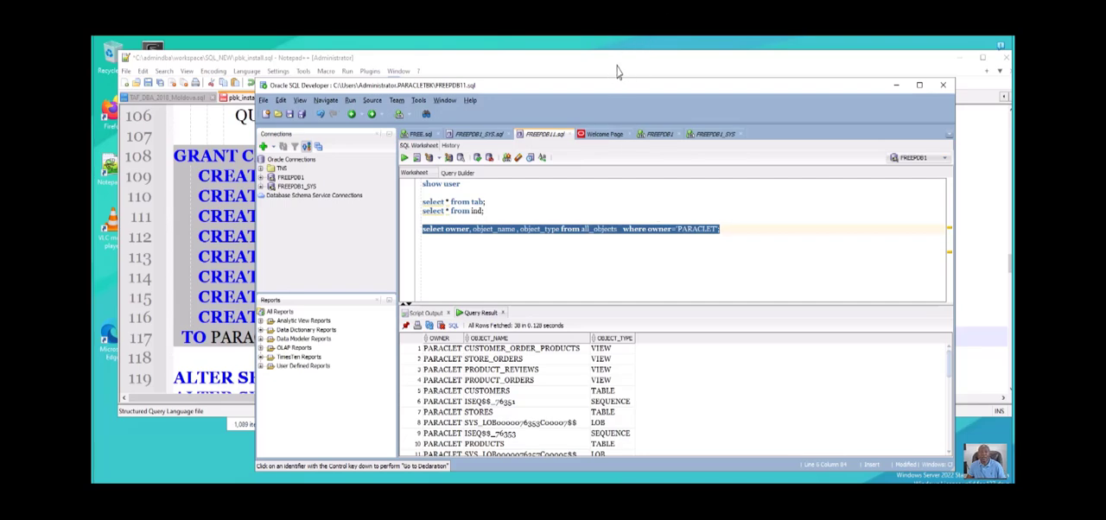
- Paste the all_objects query for owner PARACLET at the end of the FREEPDB1_SYS worksheet, leaving blank lines above it
{"action": "left_click", "coordinate": [716, 134]}
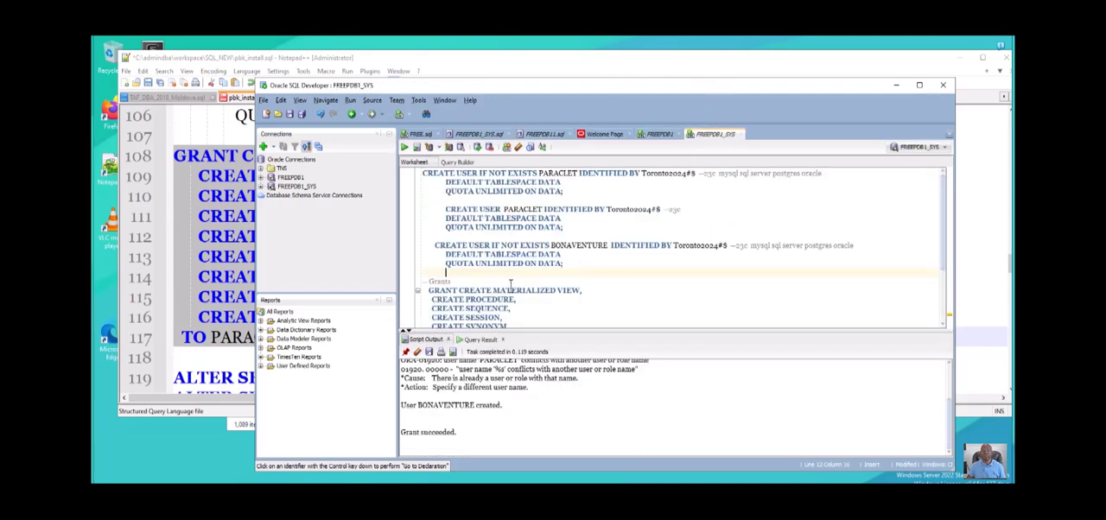
{"action": "key", "text": "ctrl+End"}
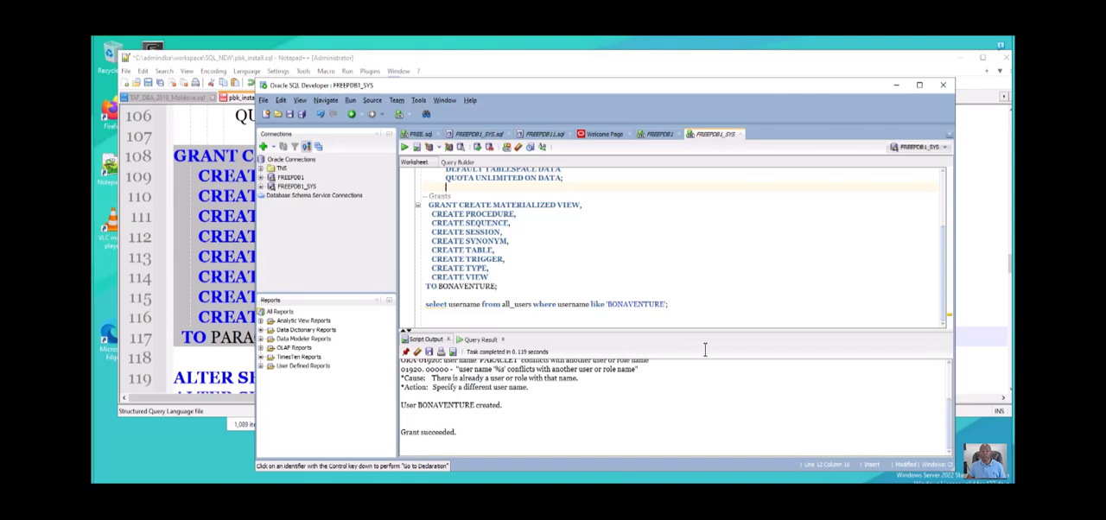
{"action": "key", "text": "Return"}
{"action": "key", "text": "Return"}
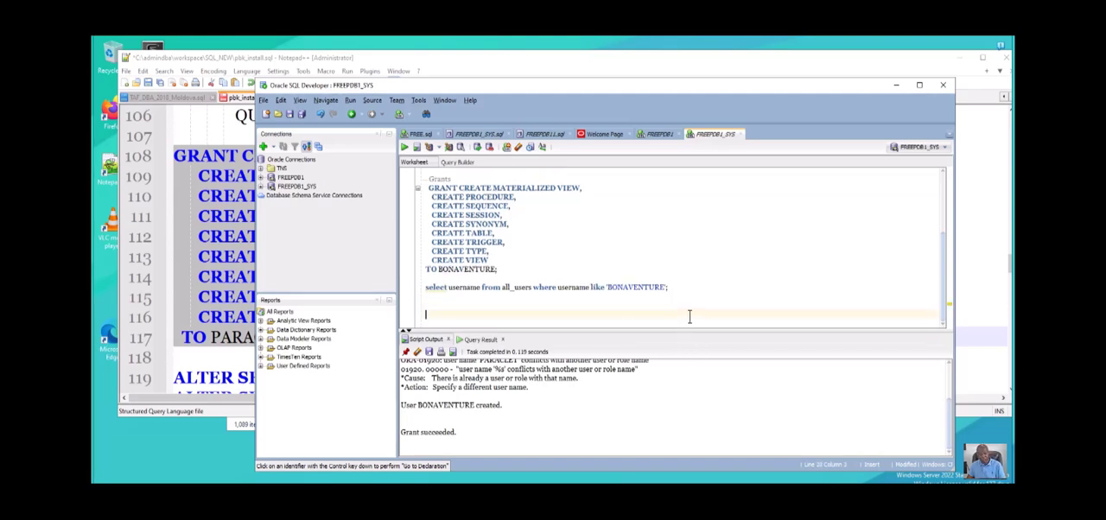
{"action": "key", "text": "ctrl+v"}
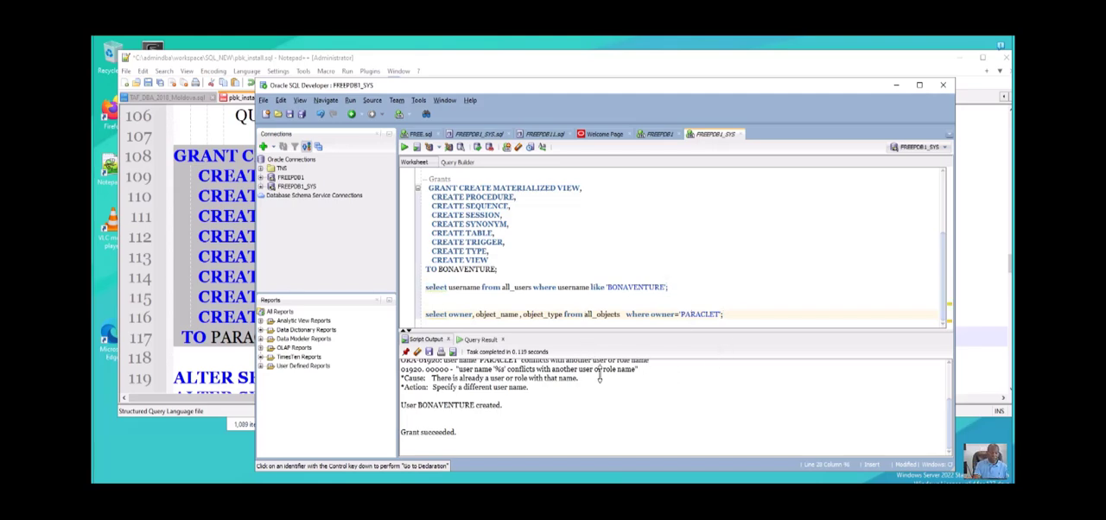
- Change all_objects to dba_objects in the PARACLET owner query, run only that statement, and slightly enlarge the results area
{"action": "type", "text": "dba"}
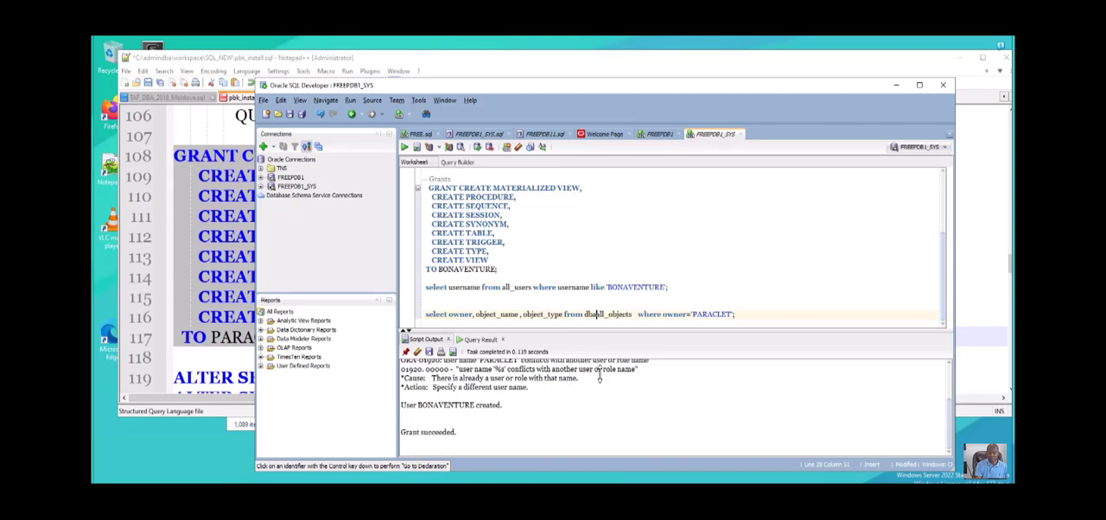
{"action": "key", "text": "Delete"}
{"action": "key", "text": "Delete"}
{"action": "key", "text": "Delete"}
{"action": "key", "text": "Delete"}
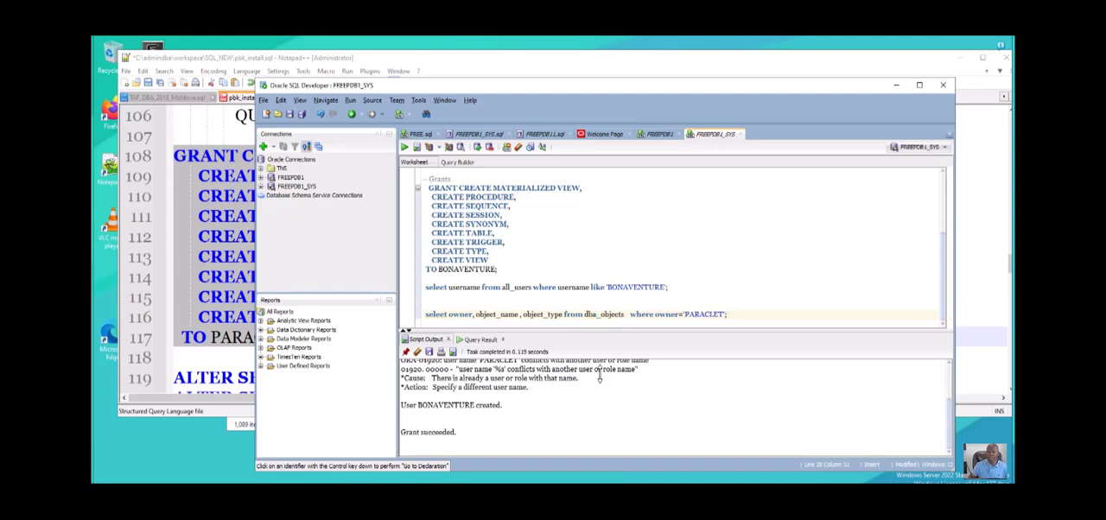
{"action": "left_click_drag", "start_coordinate": [736, 351], "coordinate": [426, 347]}
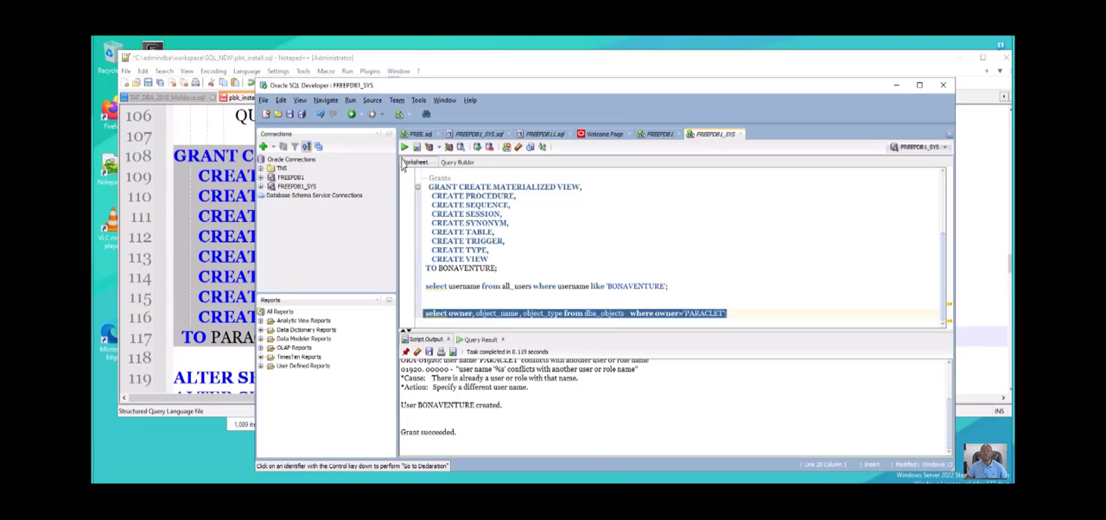
{"action": "key", "text": "ctrl+Return"}
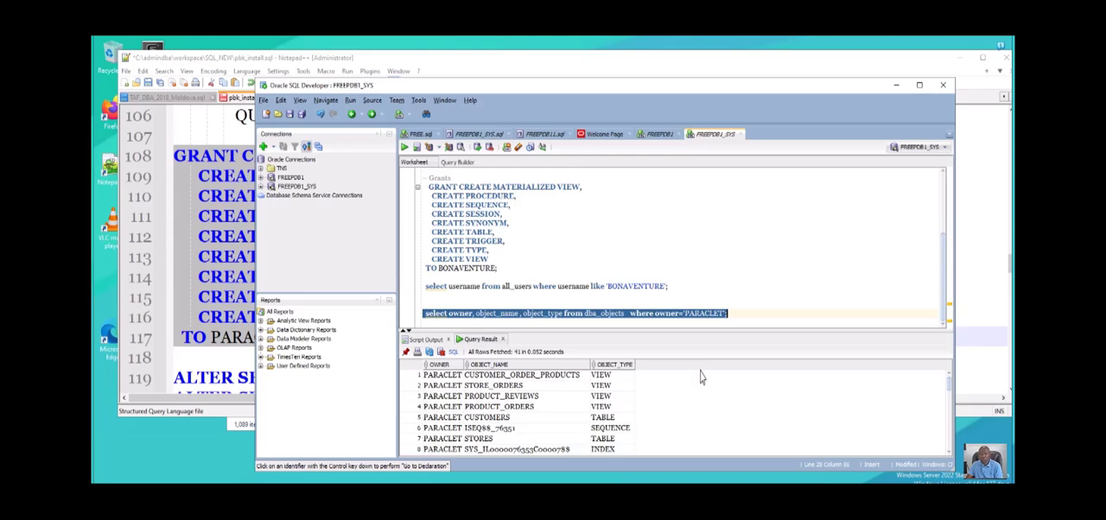
{"action": "mouse_move", "coordinate": [692, 328]}
{"action": "left_mouse_down"}
{"action": "mouse_move", "coordinate": [691, 294]}
{"action": "mouse_move", "coordinate": [694, 326]}
{"action": "left_mouse_up"}
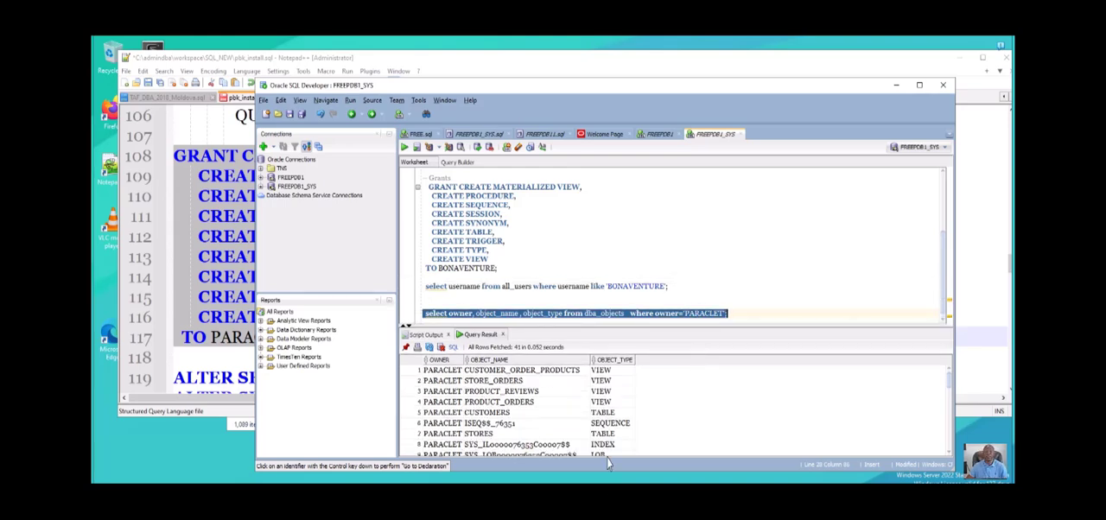
- Add an order by object_type clause on a new line at the end of the dba_objects query, closing with the semicolon
{"action": "left_click", "coordinate": [732, 315]}
{"action": "key", "text": "Return"}
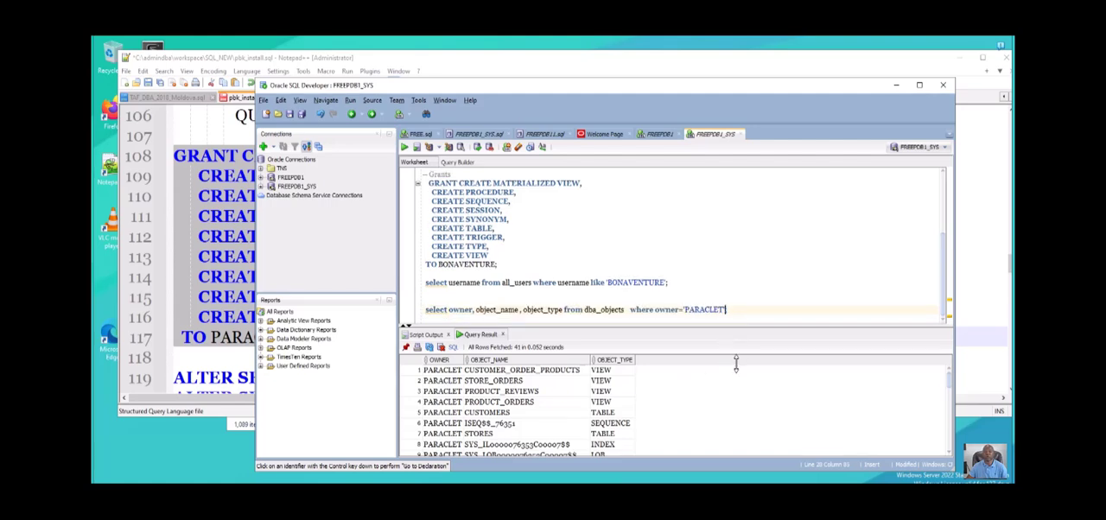
{"action": "type", "text": ";"}
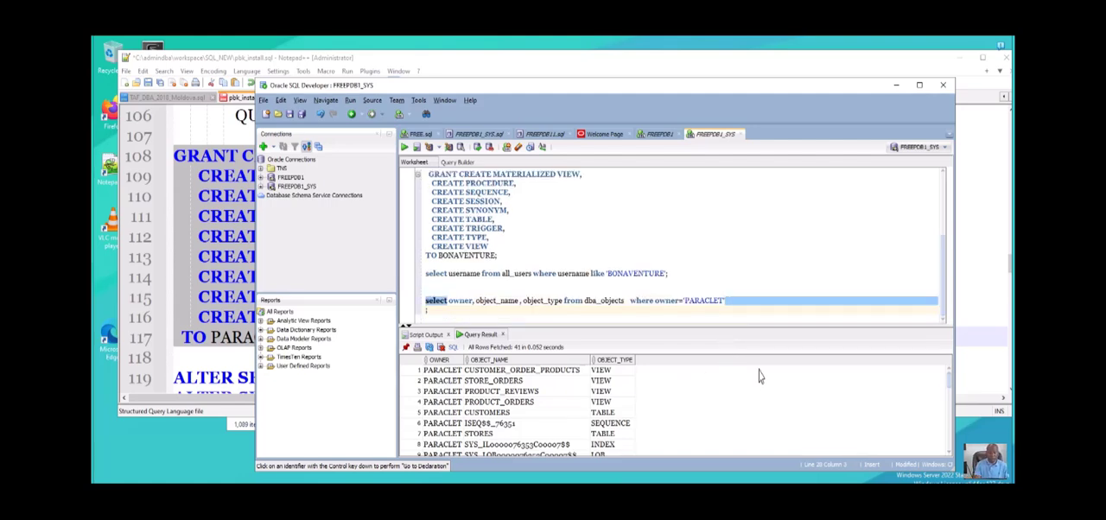
{"action": "type", "text": "order "}
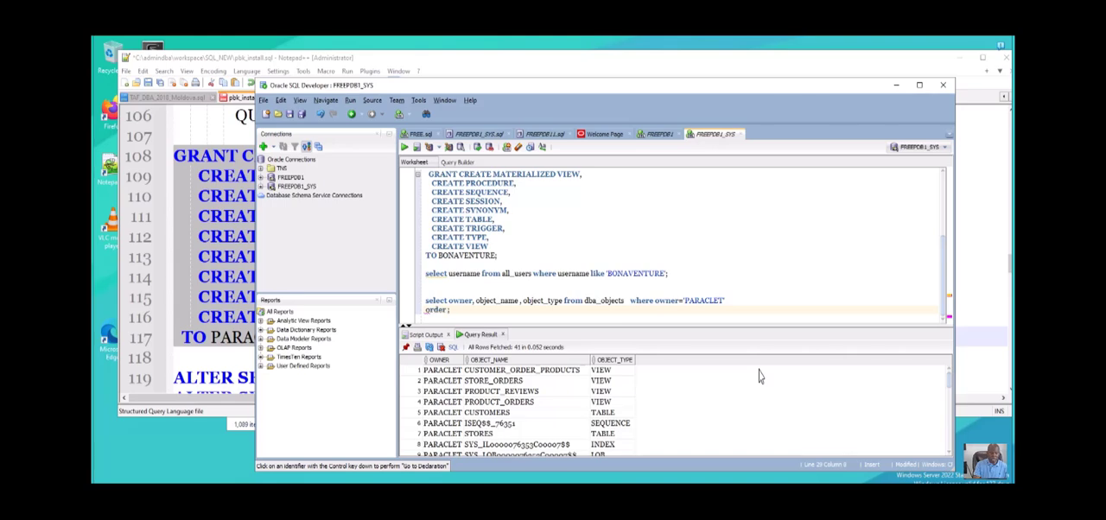
{"action": "type", "text": "by"}
{"action": "key", "text": "BackSpace"}
{"action": "type", "text": "object"}
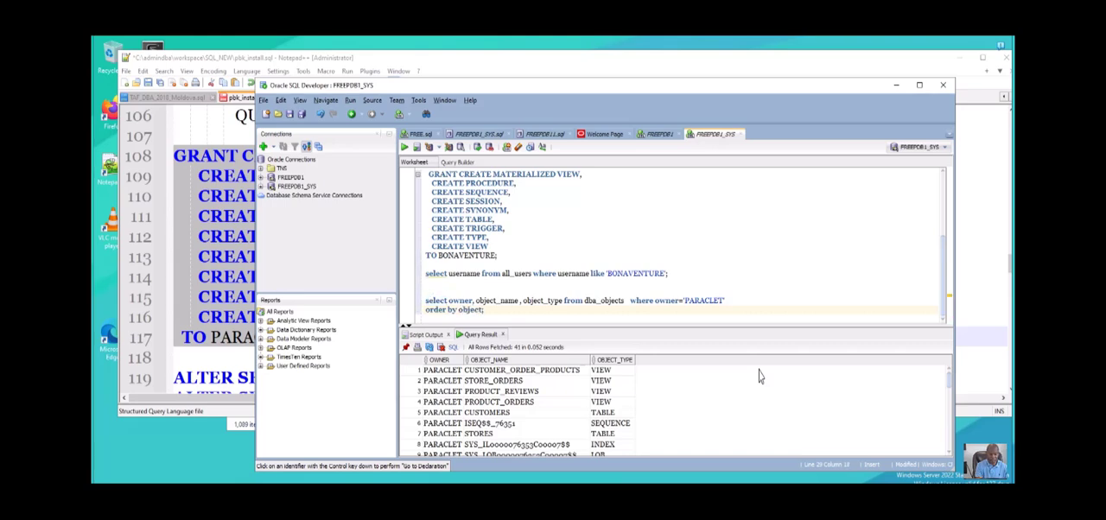
{"action": "type", "text": "_type"}
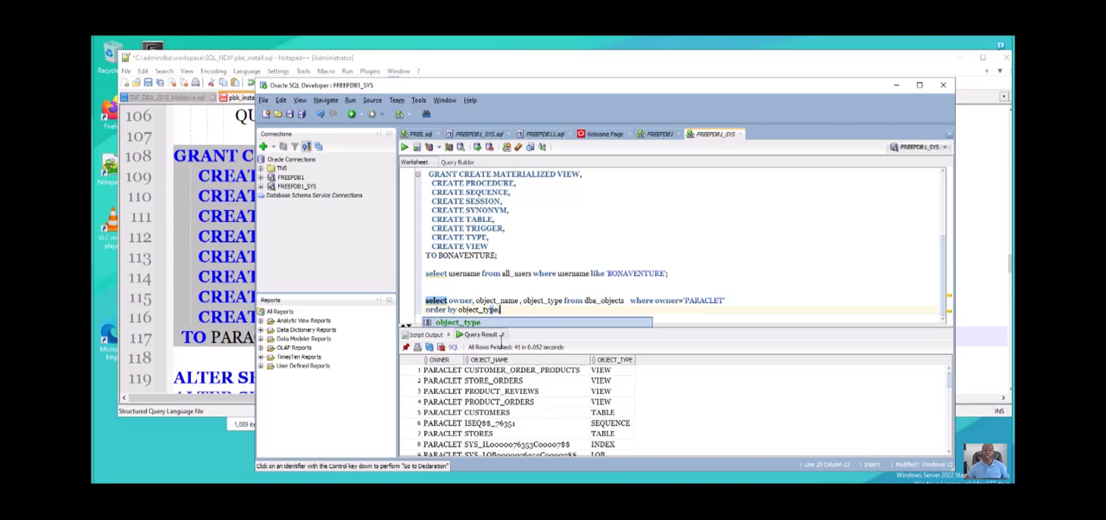
- Run the complete dba_objects query with its order by object_type clause and look through the returned rows
{"action": "left_click_drag", "start_coordinate": [501, 309], "coordinate": [420, 328]}
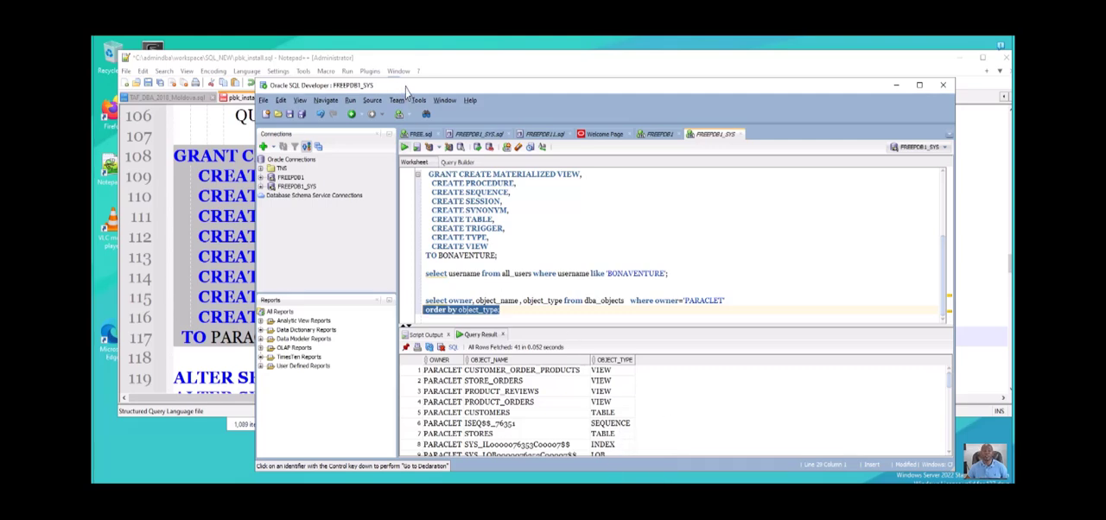
{"action": "key", "text": "F5"}
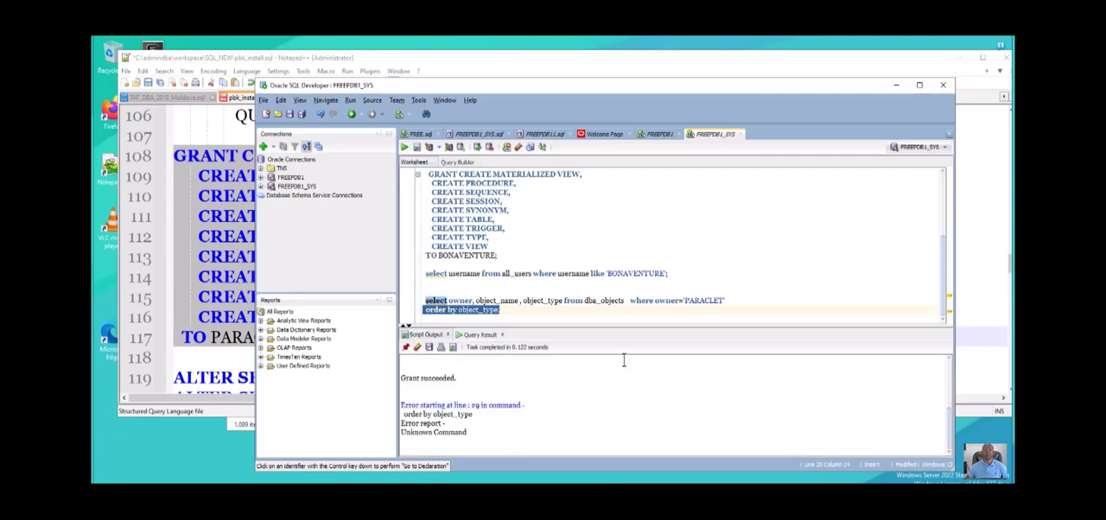
{"action": "left_click", "coordinate": [537, 317]}
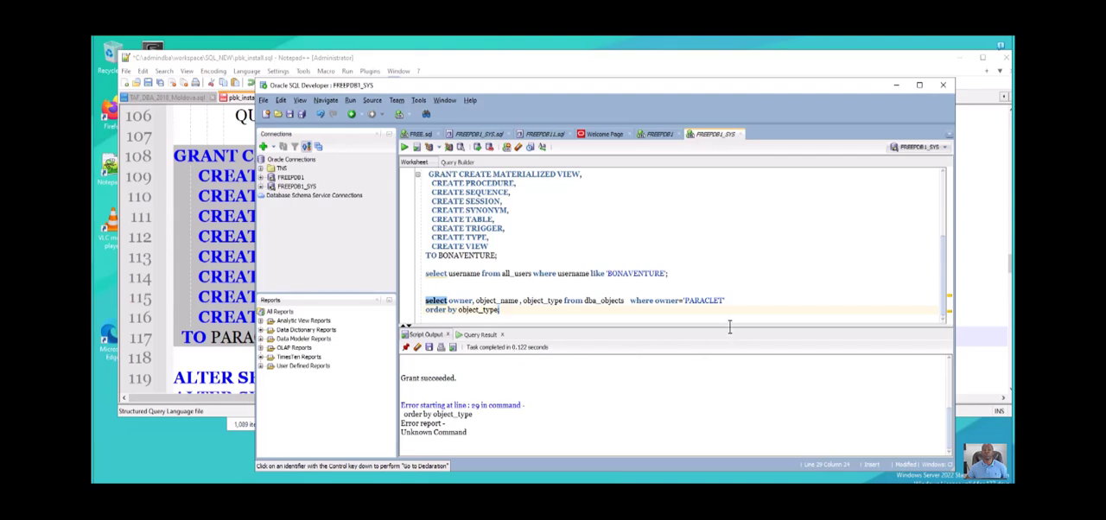
{"action": "key", "text": "shift+Up"}
{"action": "key", "text": "shift+Home"}
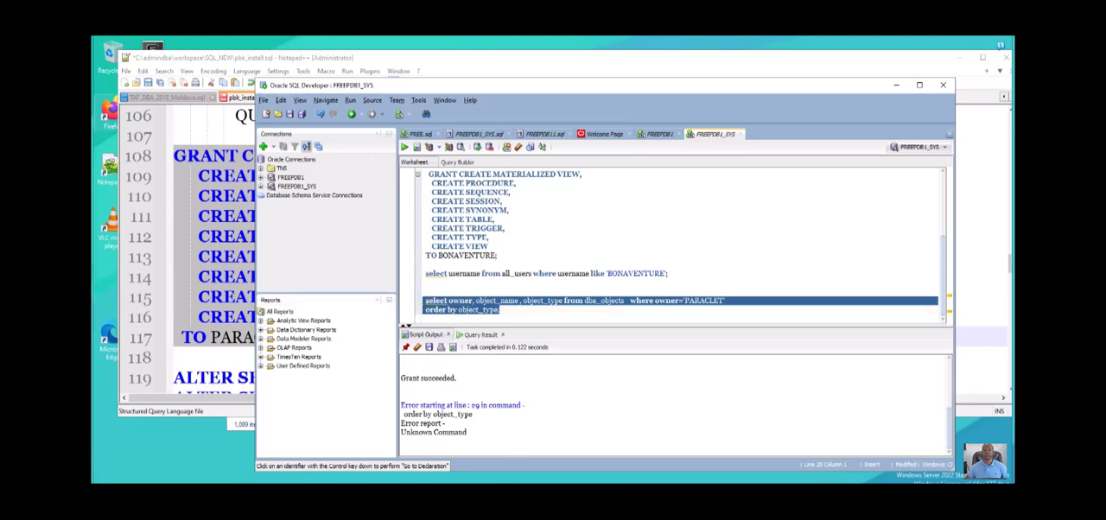
{"action": "key", "text": "ctrl+Return"}
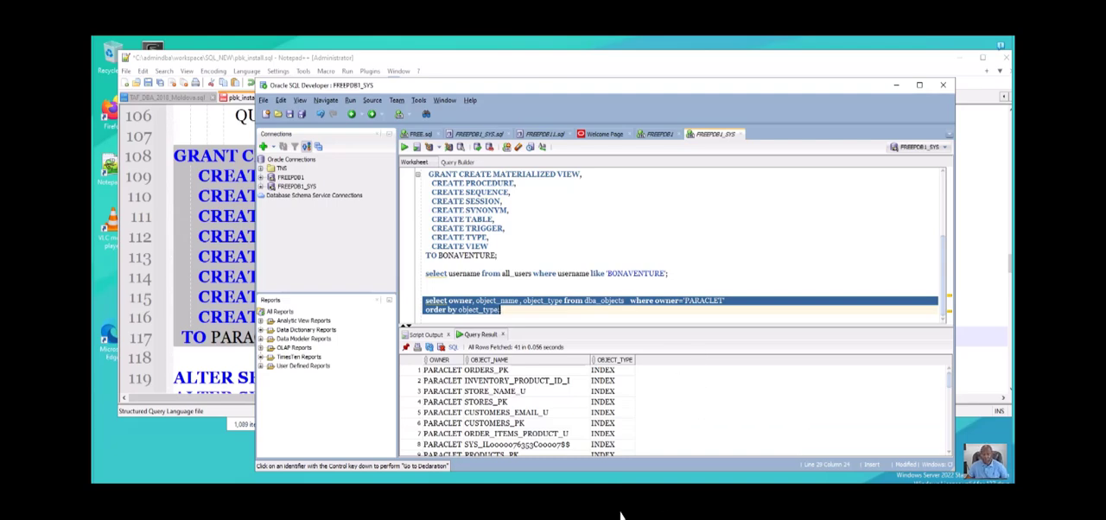
{"action": "scroll", "coordinate": [622, 516], "scroll_direction": "down", "scroll_amount": 8}
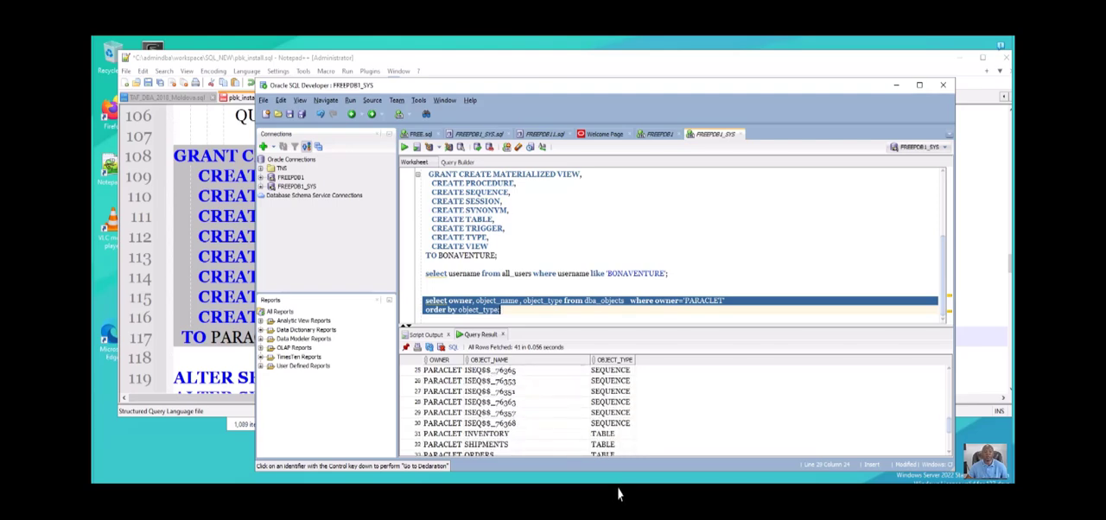
{"action": "scroll", "coordinate": [634, 499], "scroll_direction": "down", "scroll_amount": 1}
{"action": "scroll", "coordinate": [635, 501], "scroll_direction": "down", "scroll_amount": 2}
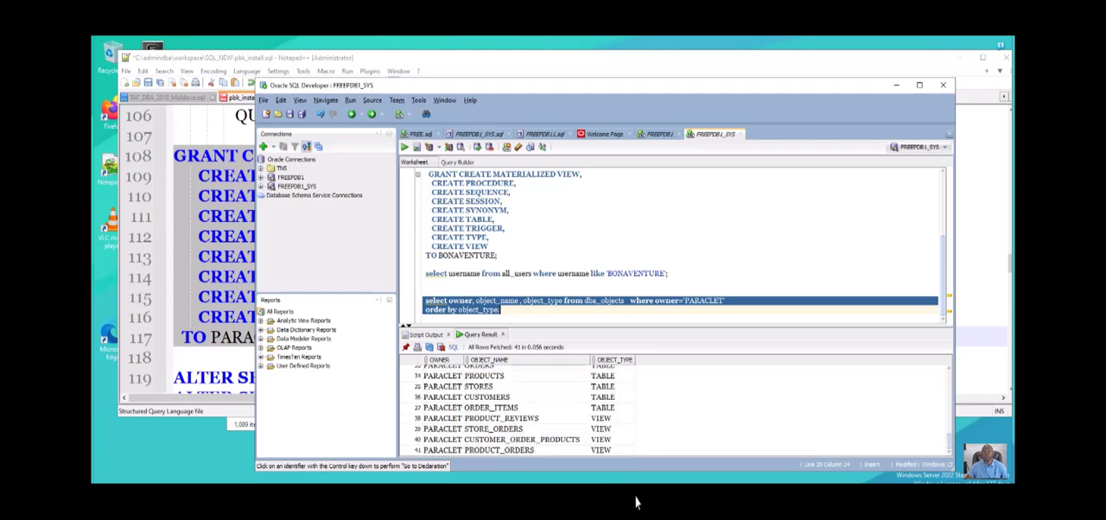
{"action": "scroll", "coordinate": [635, 501], "scroll_direction": "up", "scroll_amount": 2}
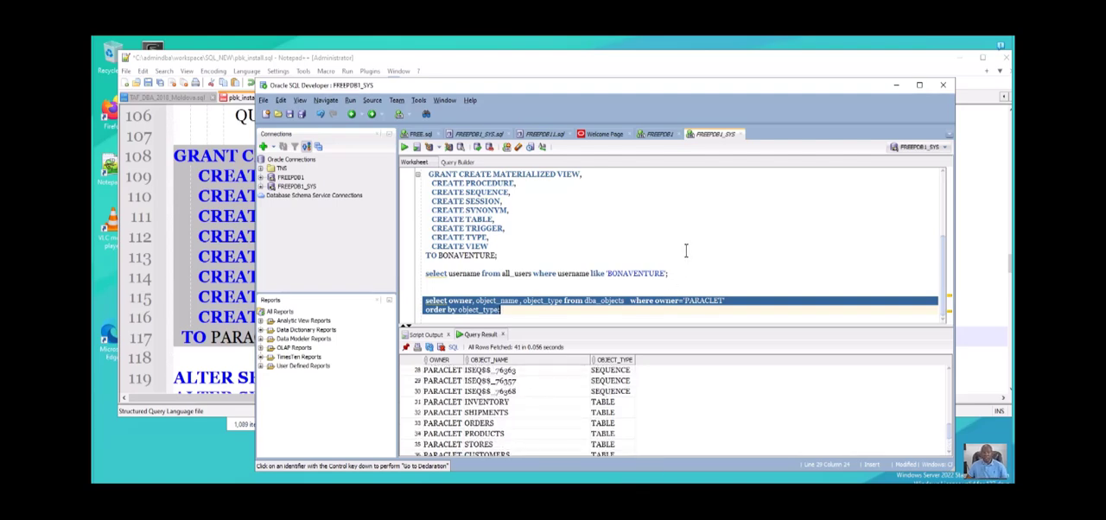
{"action": "scroll", "coordinate": [672, 507], "scroll_direction": "up", "scroll_amount": 2}
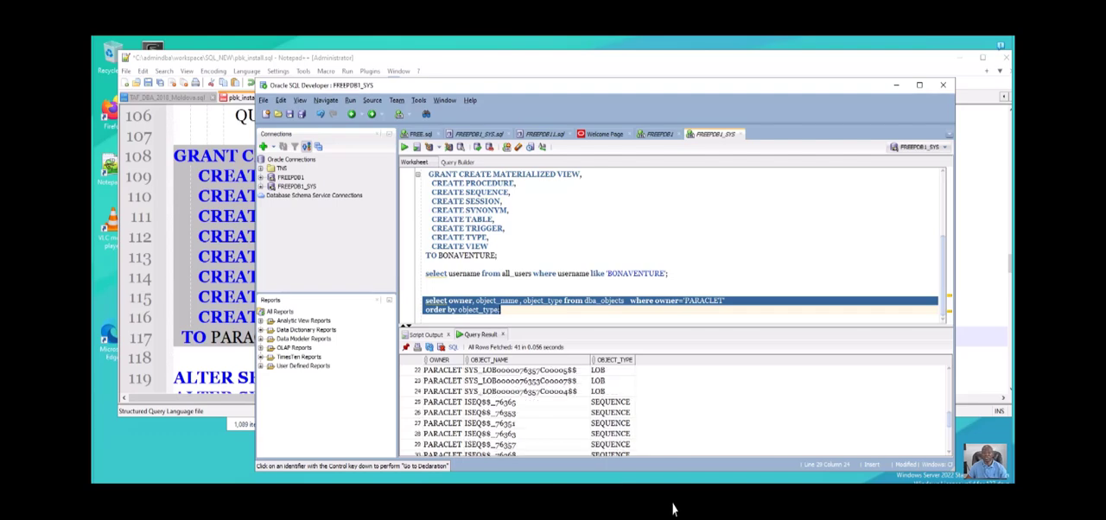
{"action": "scroll", "coordinate": [666, 485], "scroll_direction": "down", "scroll_amount": 2}
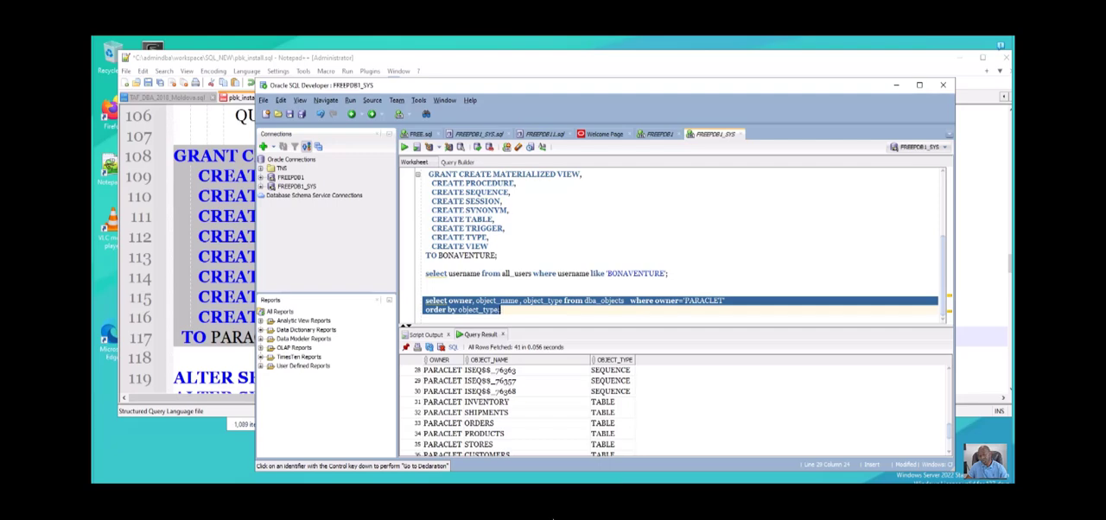
- Duplicate the two-line dba_objects query at the end of the worksheet, leaving blank lines between the copies
{"action": "left_click", "coordinate": [629, 208]}
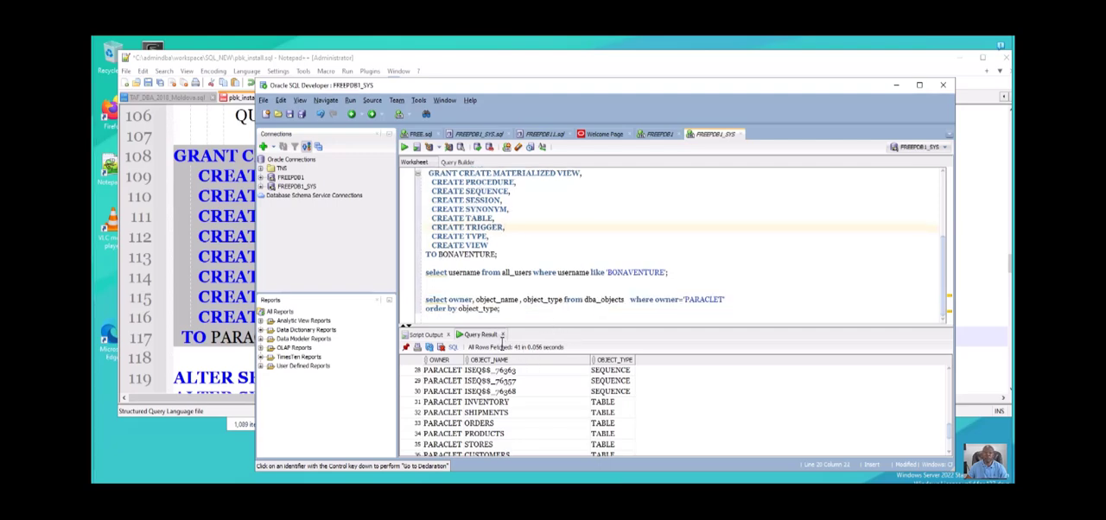
{"action": "left_click_drag", "start_coordinate": [501, 343], "coordinate": [425, 321]}
{"action": "key", "text": "ctrl+c"}
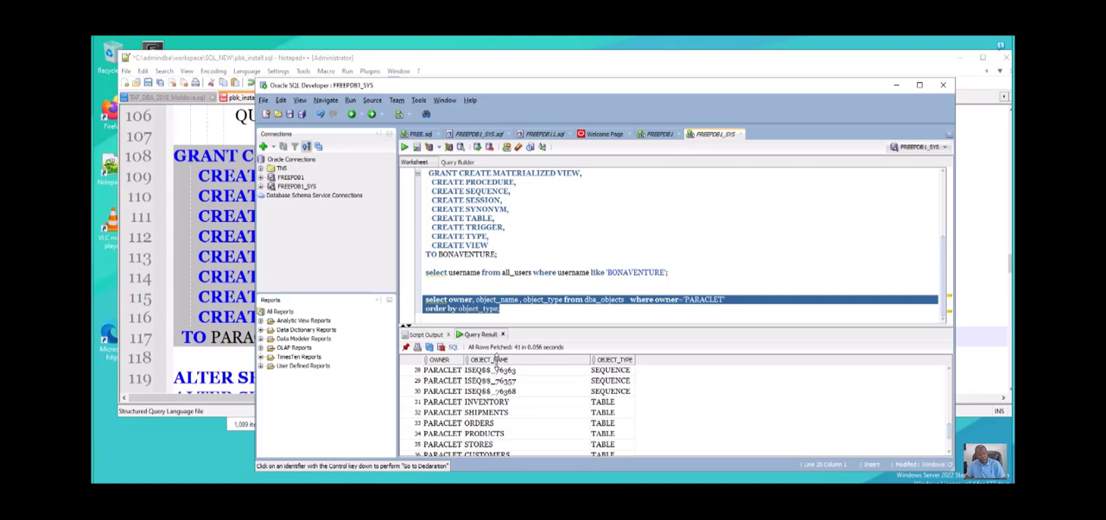
{"action": "left_click", "coordinate": [508, 341]}
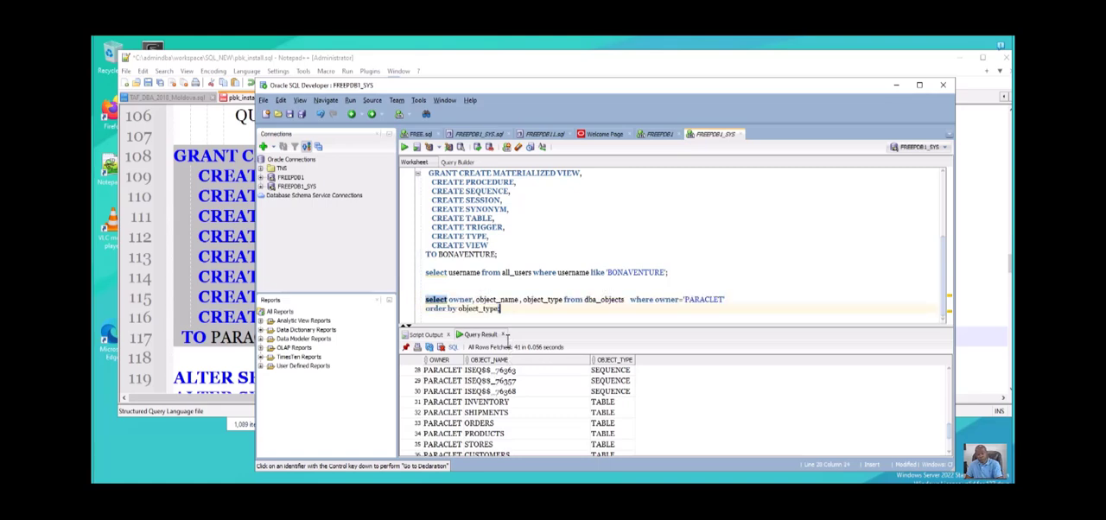
{"action": "key", "text": "Return"}
{"action": "key", "text": "Return"}
{"action": "key", "text": "Return"}
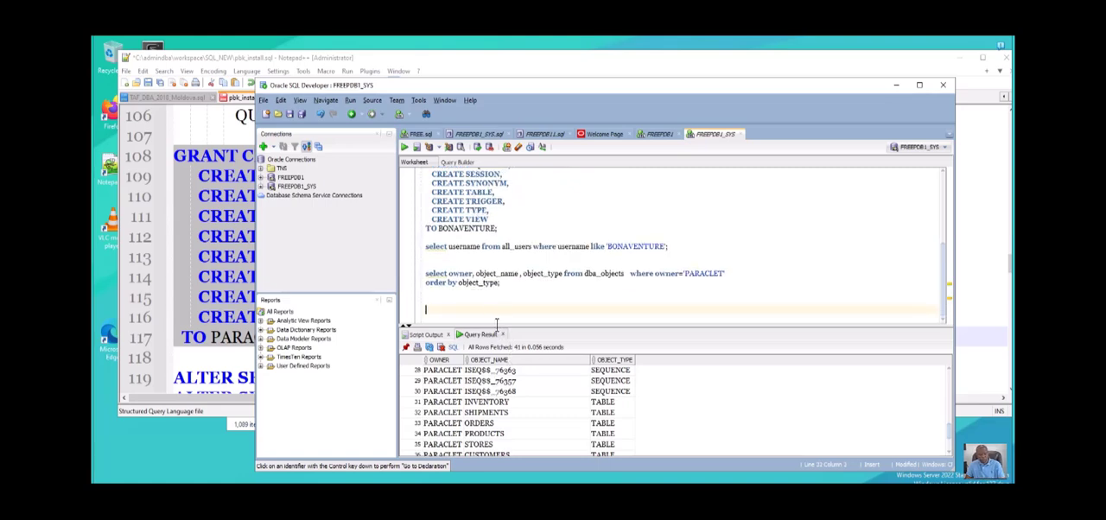
{"action": "key", "text": "ctrl+v"}
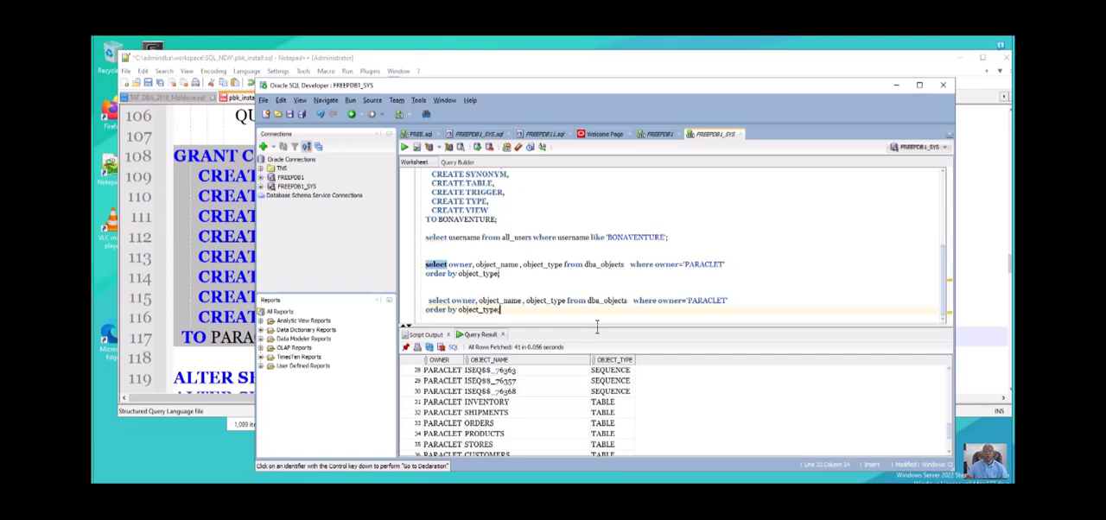
- In the duplicated query, change dba_objects to dba_tables and the object_name column to table_name
{"action": "left_click_drag", "start_coordinate": [605, 331], "coordinate": [626, 332]}
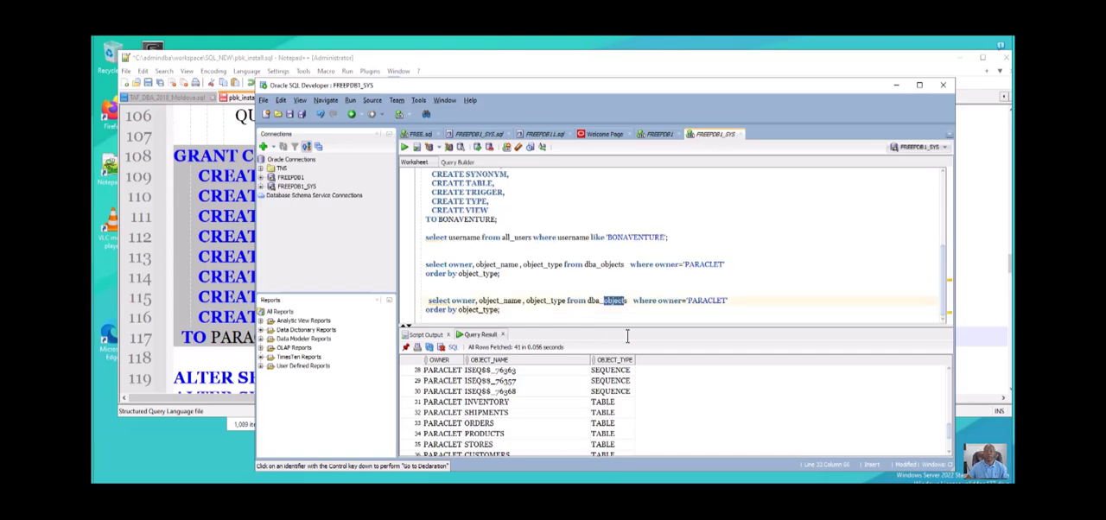
{"action": "type", "text": "ta"}
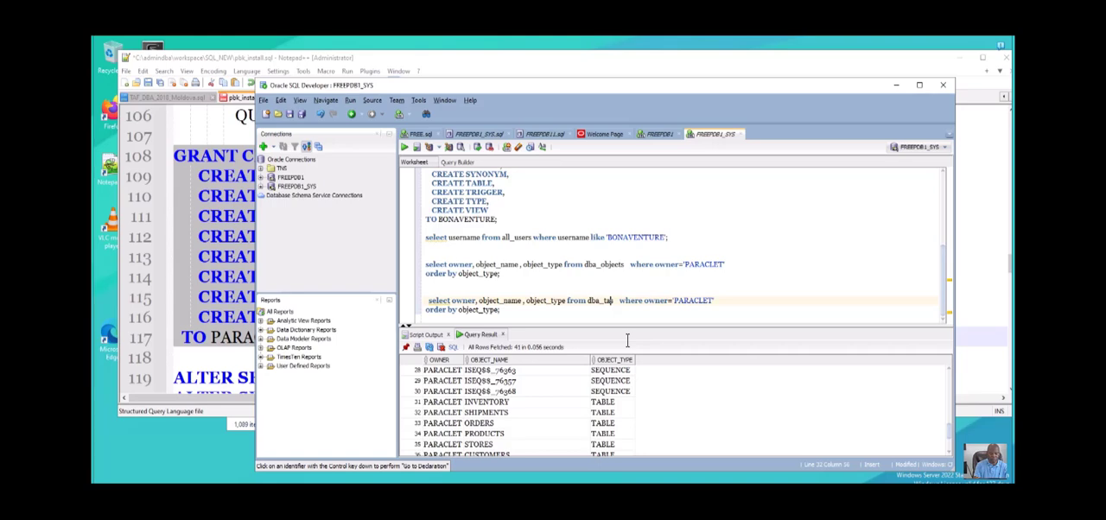
{"action": "type", "text": "bles"}
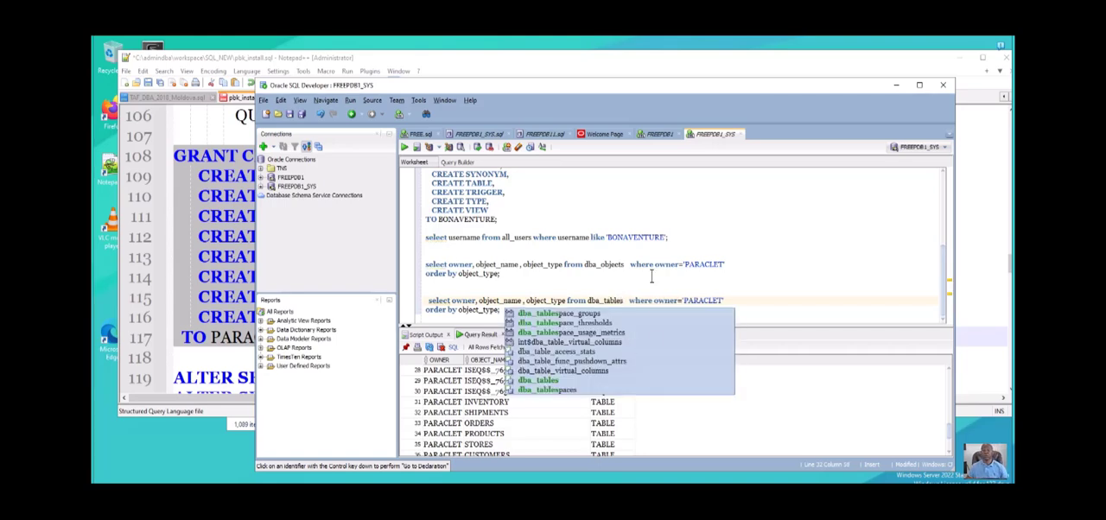
{"action": "left_click", "coordinate": [710, 264]}
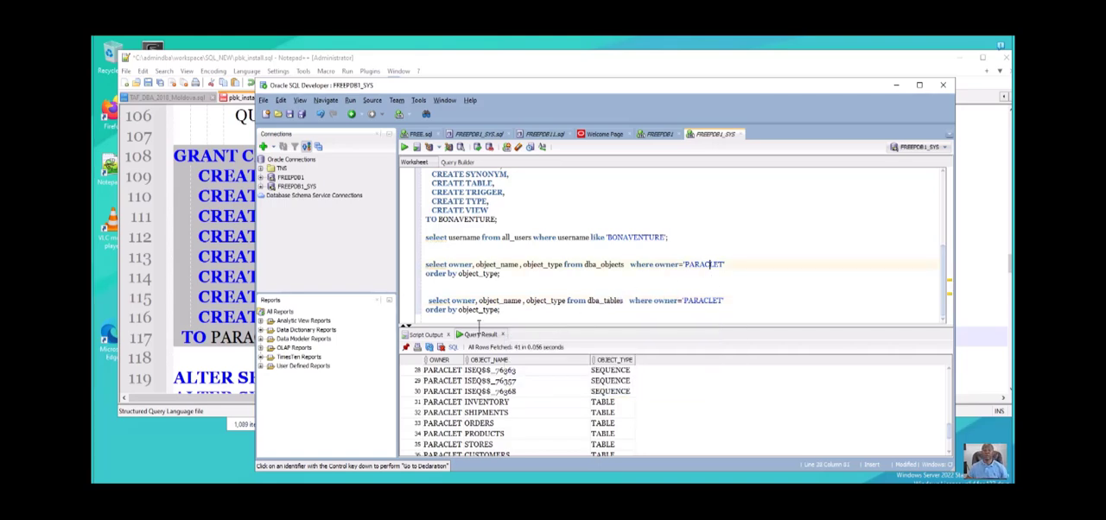
{"action": "left_click_drag", "start_coordinate": [479, 325], "coordinate": [495, 321]}
{"action": "type", "text": "ta"}
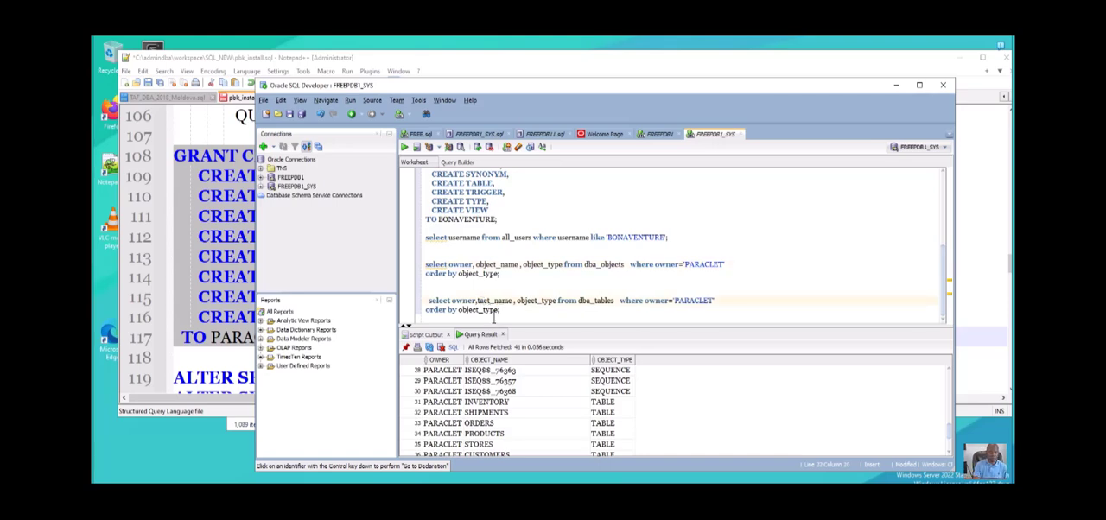
{"action": "type", "text": "ble"}
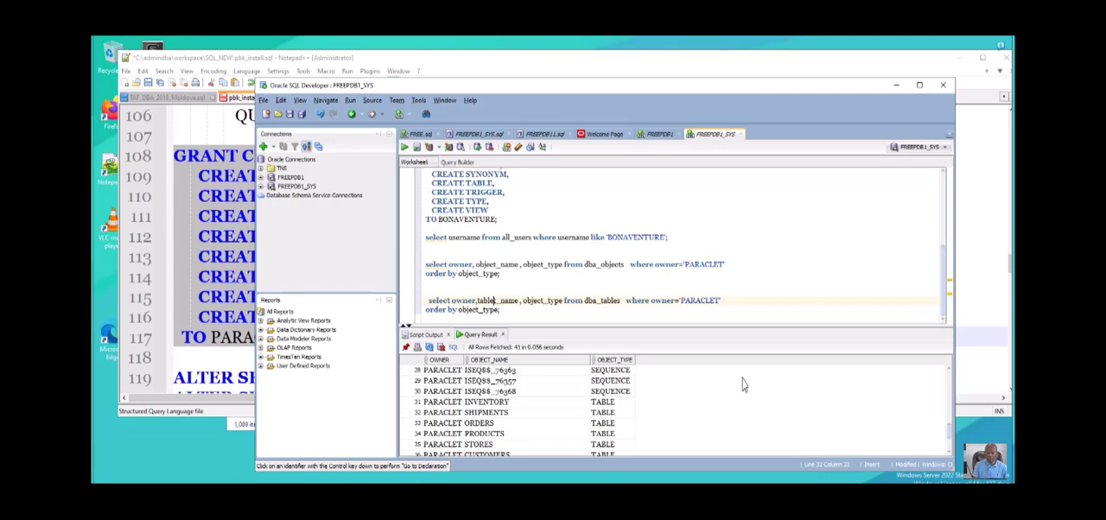
{"action": "key", "text": "BackSpace"}
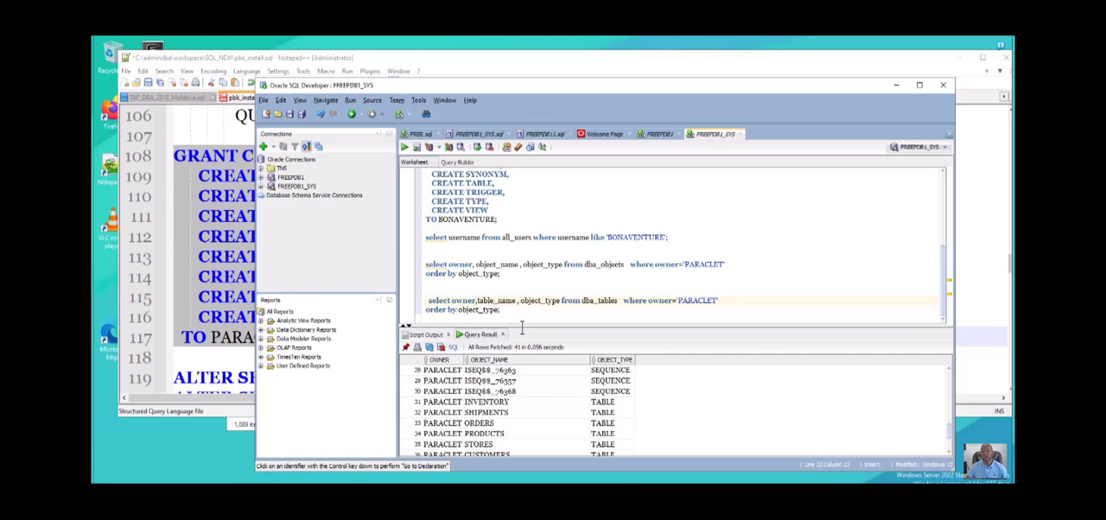
- Replace the object_type column with last_analyzed in the select list of the dba_tables query and try to run the two-line query
{"action": "left_click_drag", "start_coordinate": [521, 327], "coordinate": [559, 328]}
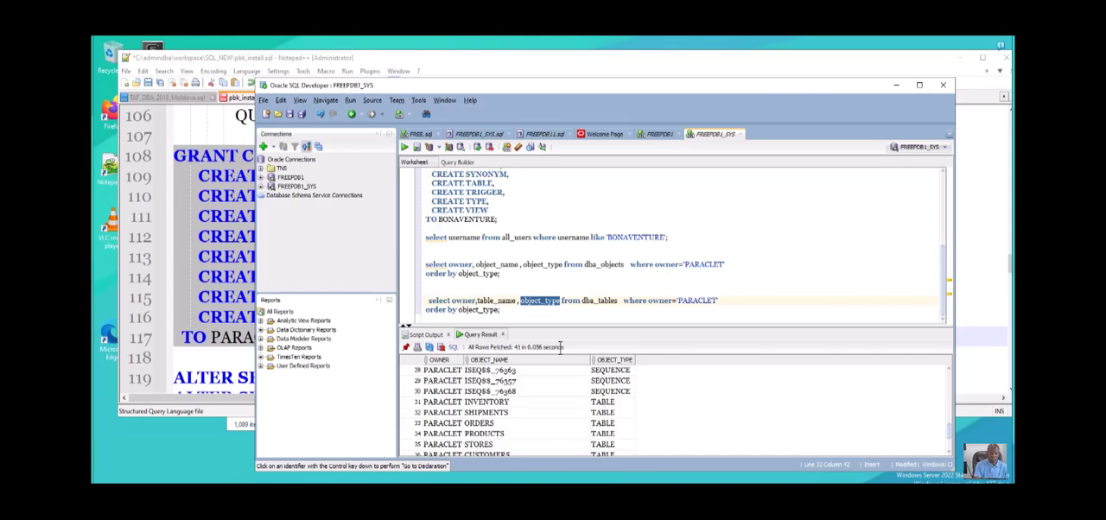
{"action": "type", "text": "las"}
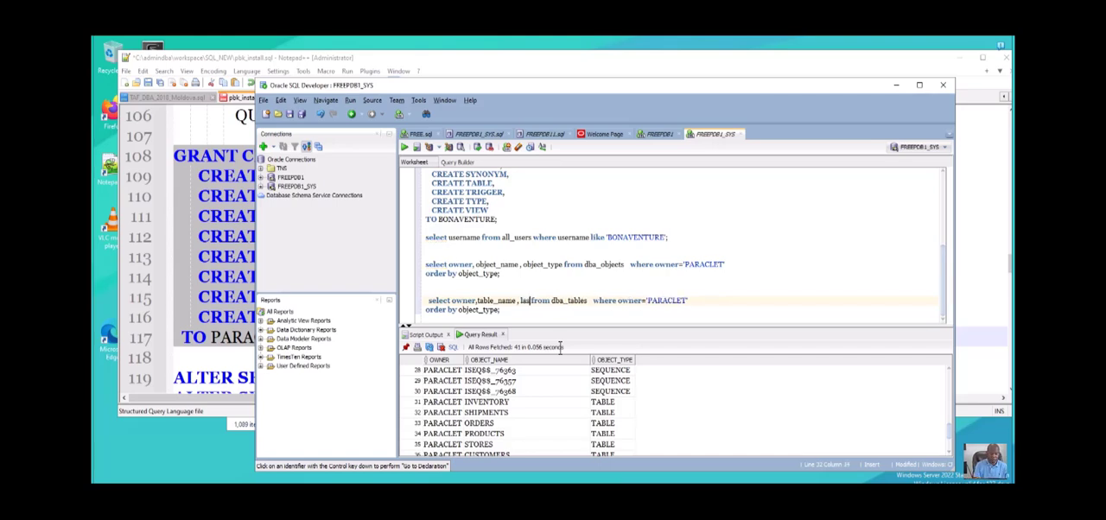
{"action": "type", "text": "t_ana"}
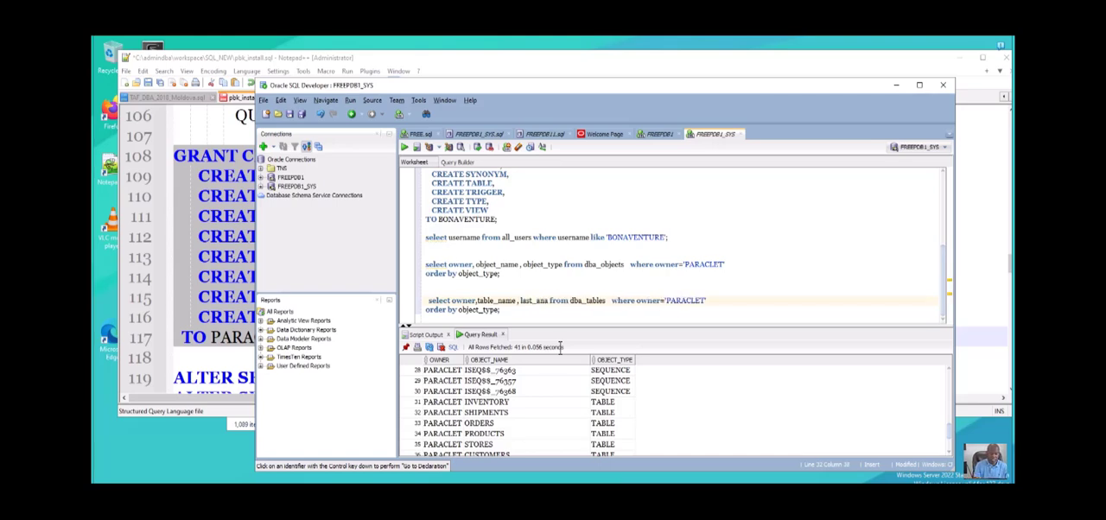
{"action": "type", "text": "lyzed"}
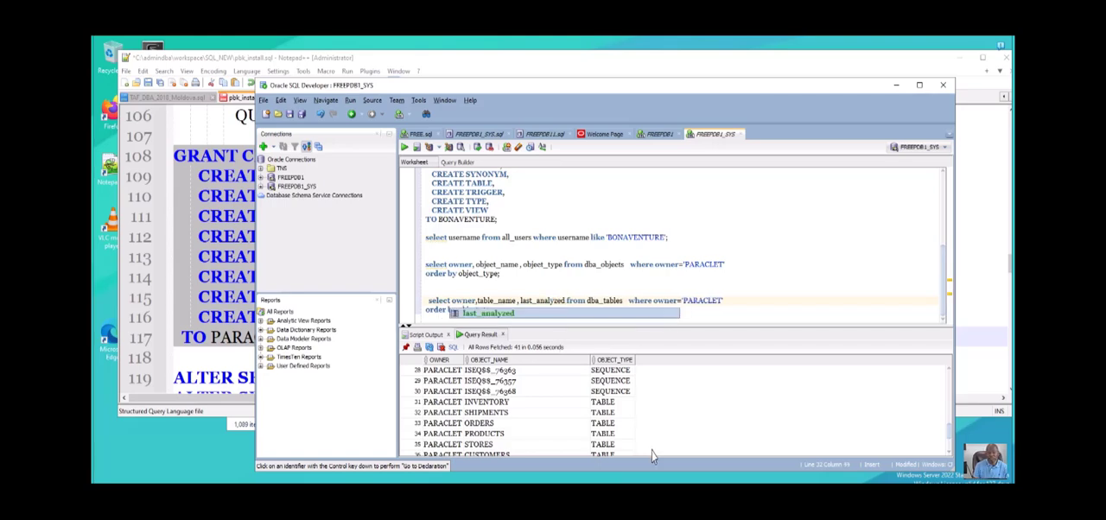
{"action": "left_click", "coordinate": [748, 278]}
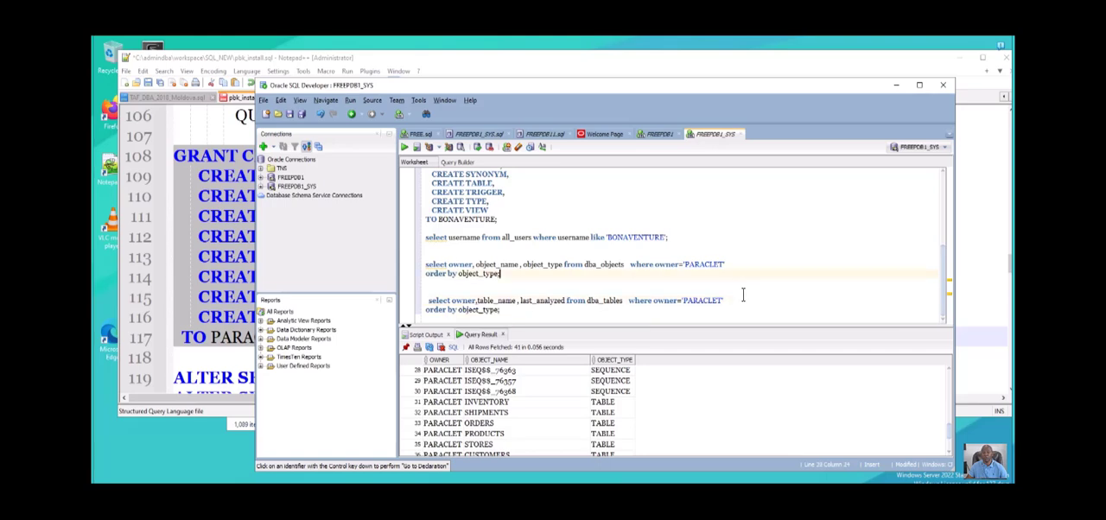
{"action": "left_click_drag", "start_coordinate": [500, 310], "coordinate": [424, 299]}
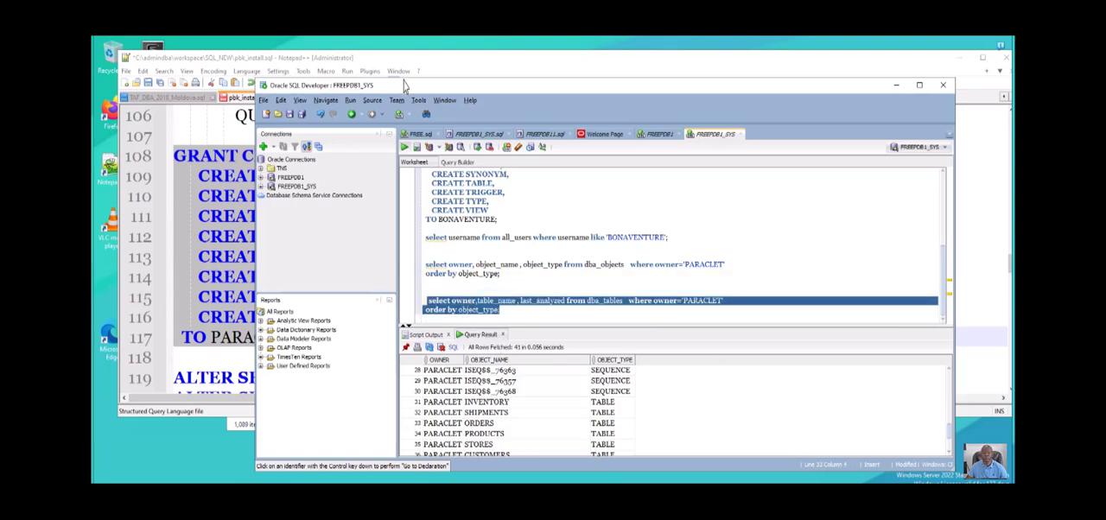
{"action": "key", "text": "ctrl+Return"}
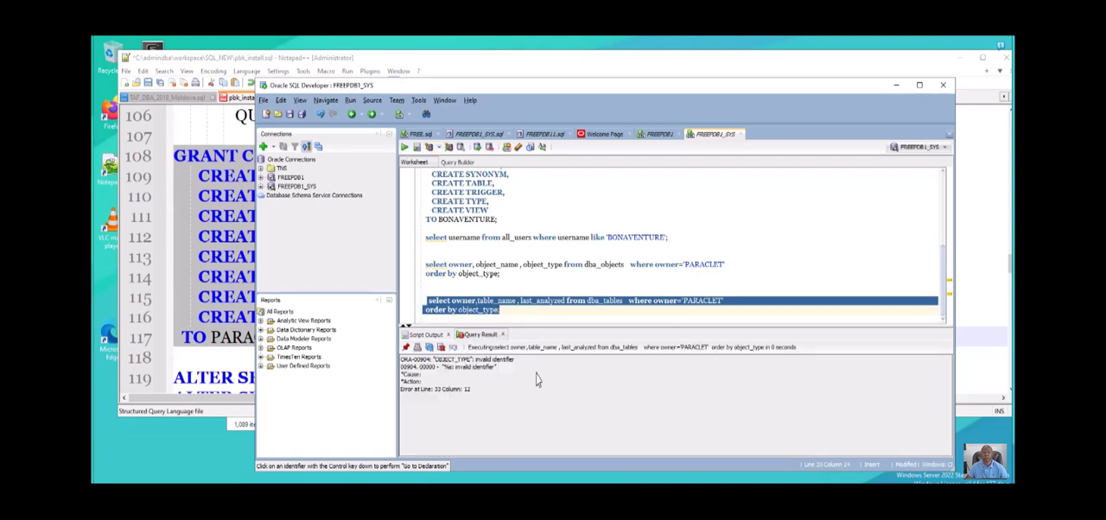
- Change the dba_tables query's order by column to table_name, closing with the semicolon, and run the complete query
{"action": "left_click", "coordinate": [467, 310]}
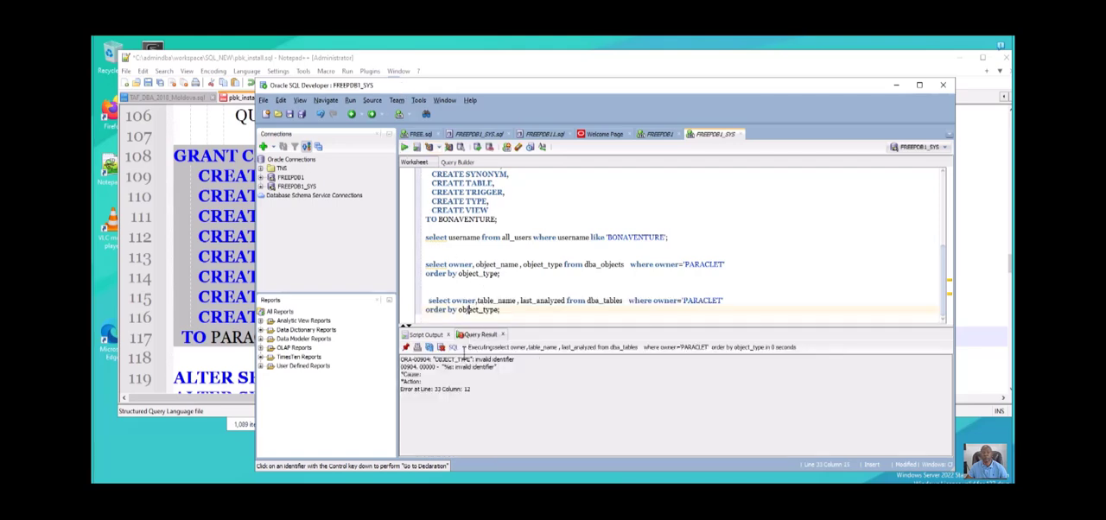
{"action": "left_click_drag", "start_coordinate": [460, 343], "coordinate": [496, 345]}
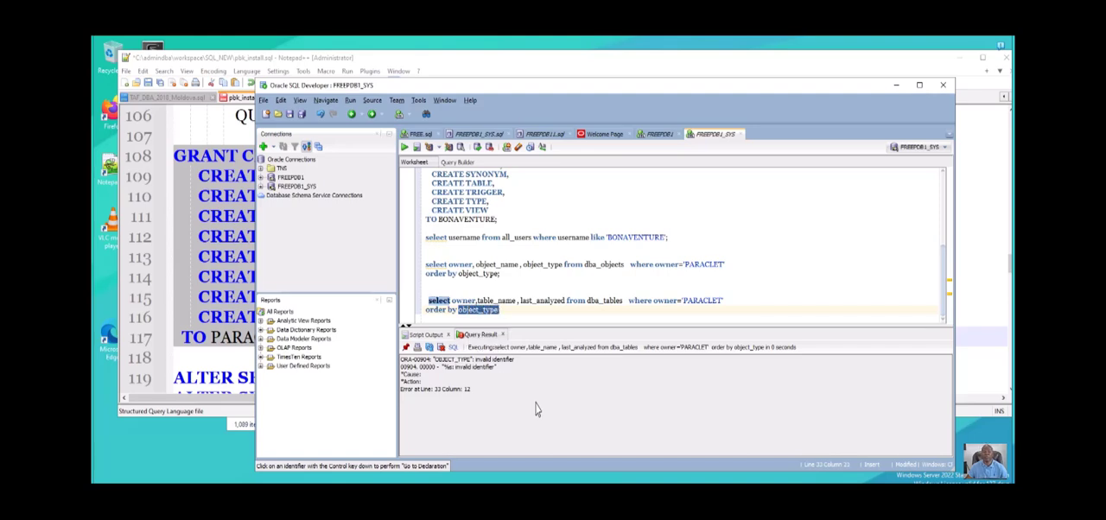
{"action": "type", "text": "t"}
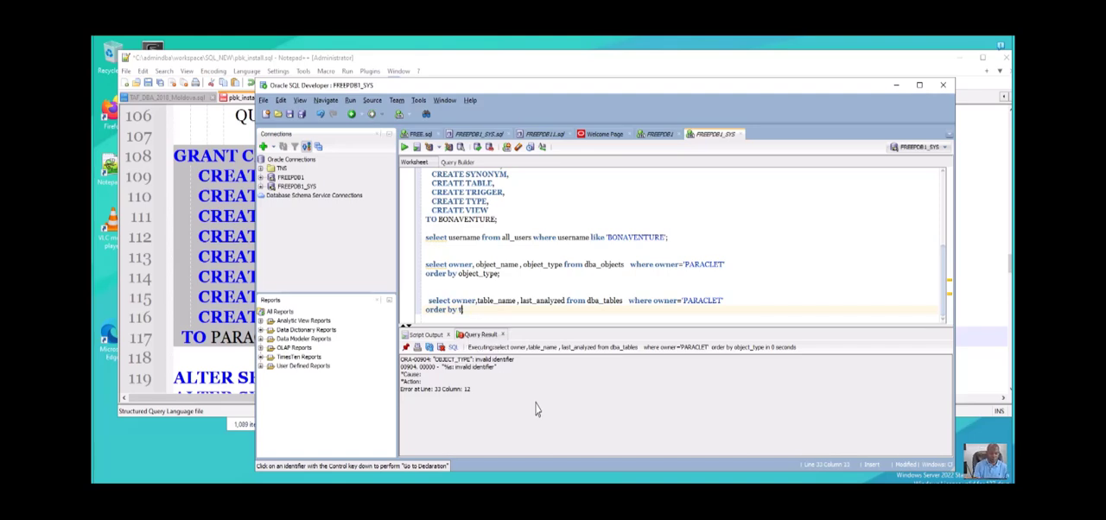
{"action": "type", "text": "able_name;"}
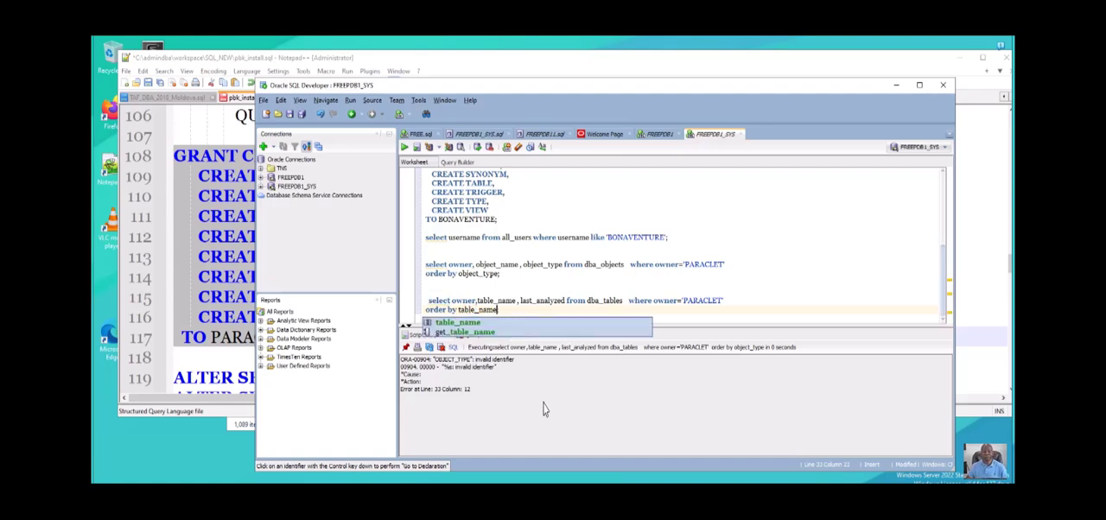
{"action": "key", "text": "ctrl+Return"}
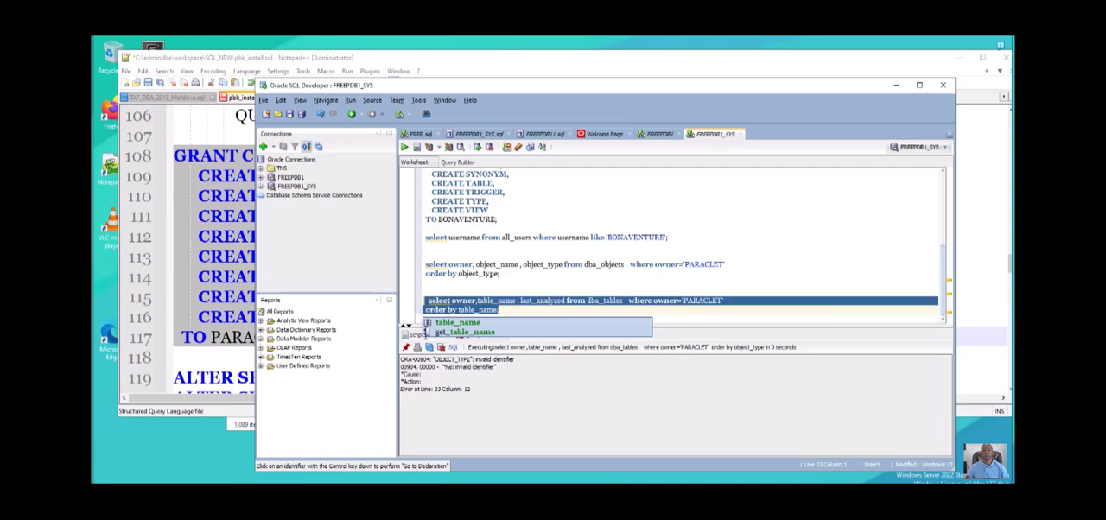
{"action": "key", "text": "ctrl+Return"}
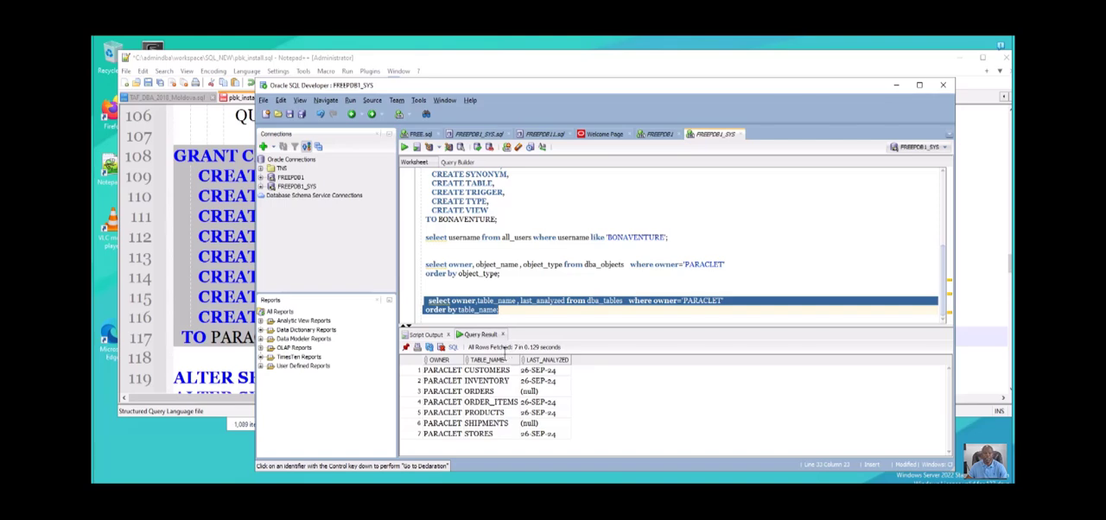
- Copy the two-line dba_tables query into the FREEPDB11.sql worksheet, below the all_objects query with a blank line between them
{"action": "left_click_drag", "start_coordinate": [508, 345], "coordinate": [425, 325]}
{"action": "key", "text": "ctrl+c"}
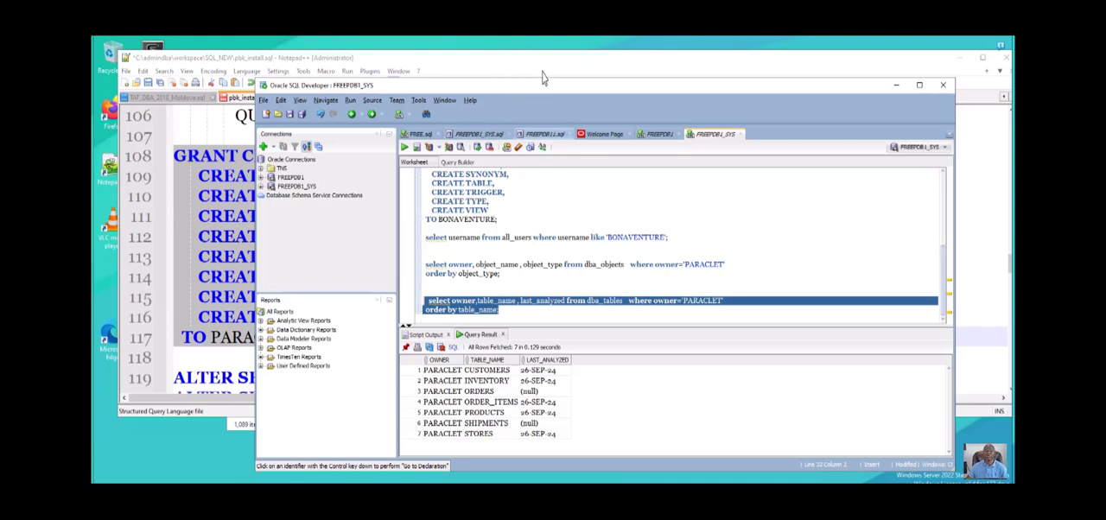
{"action": "left_click", "coordinate": [545, 134]}
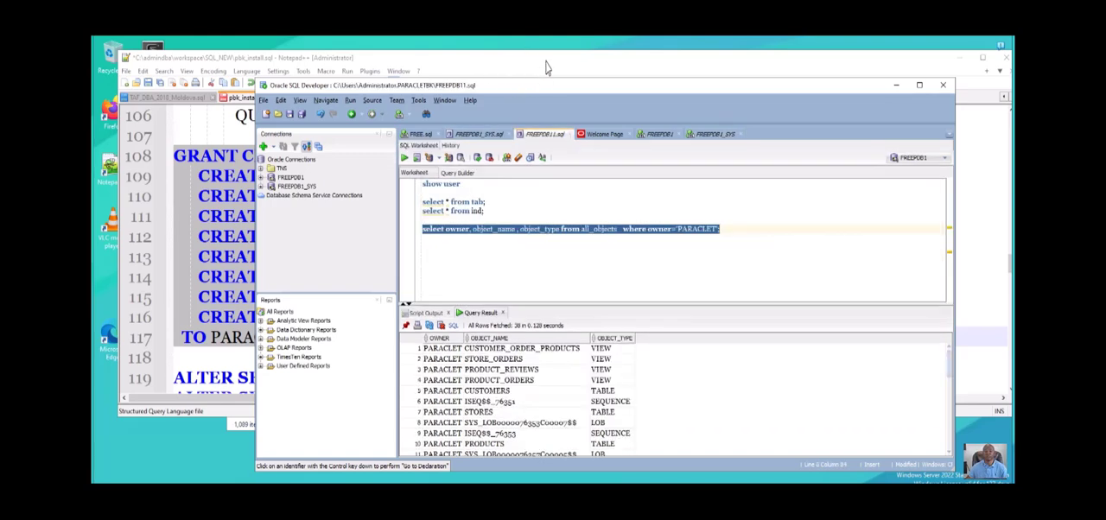
{"action": "left_click", "coordinate": [734, 216]}
{"action": "key", "text": "Return"}
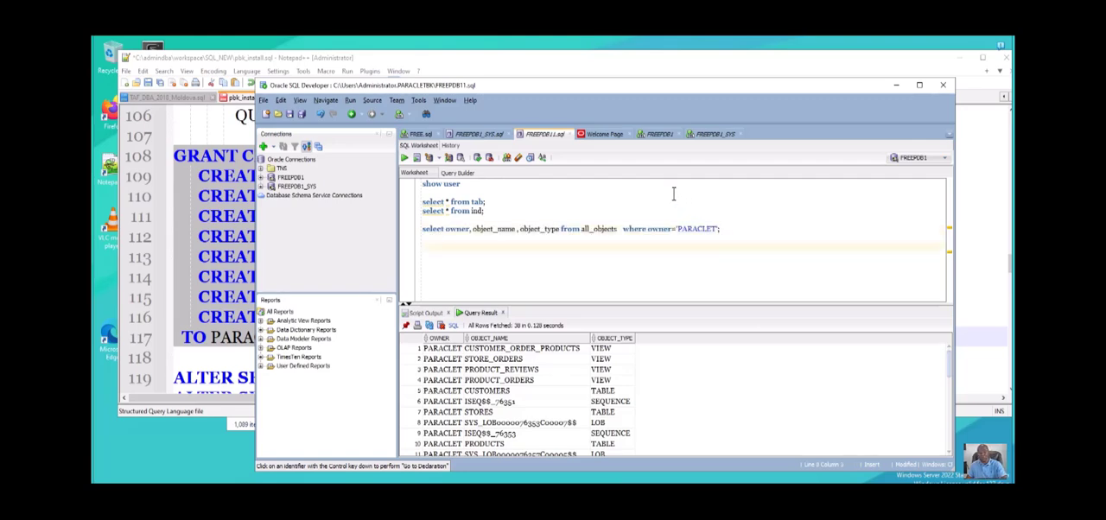
{"action": "key", "text": "ctrl+v"}
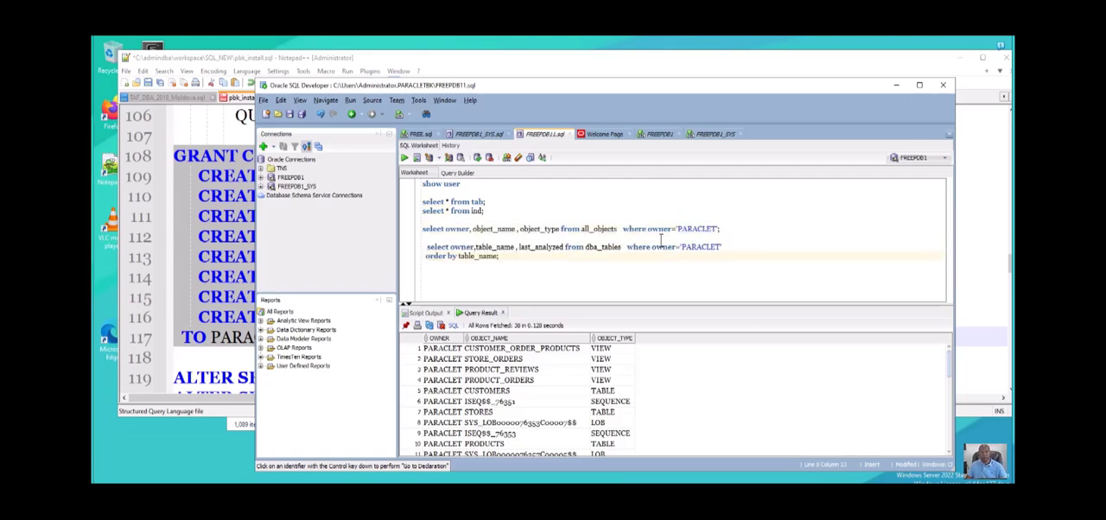
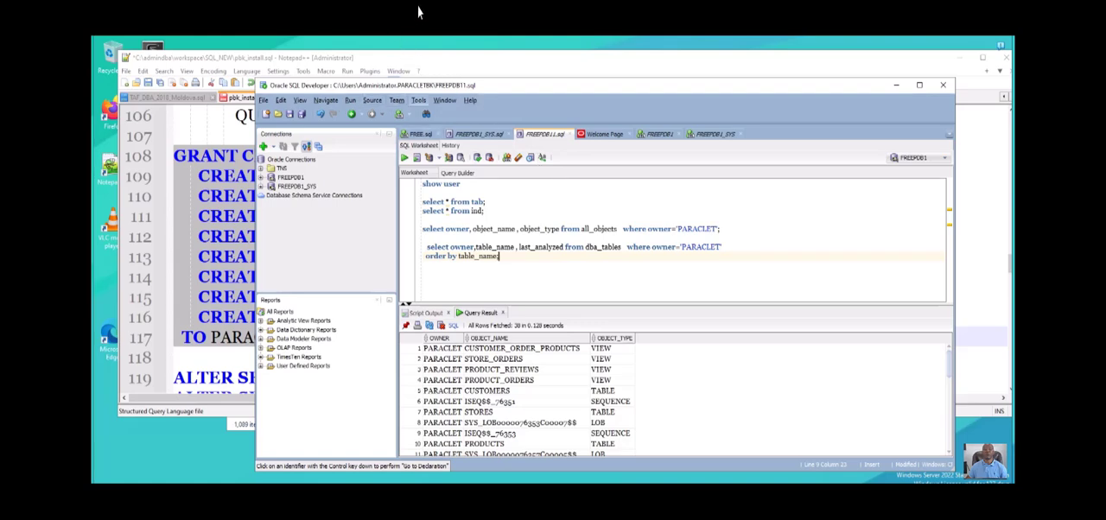
- Set the code editor's font size to 16 in the preferences and apply the change
{"action": "left_click", "coordinate": [419, 100]}
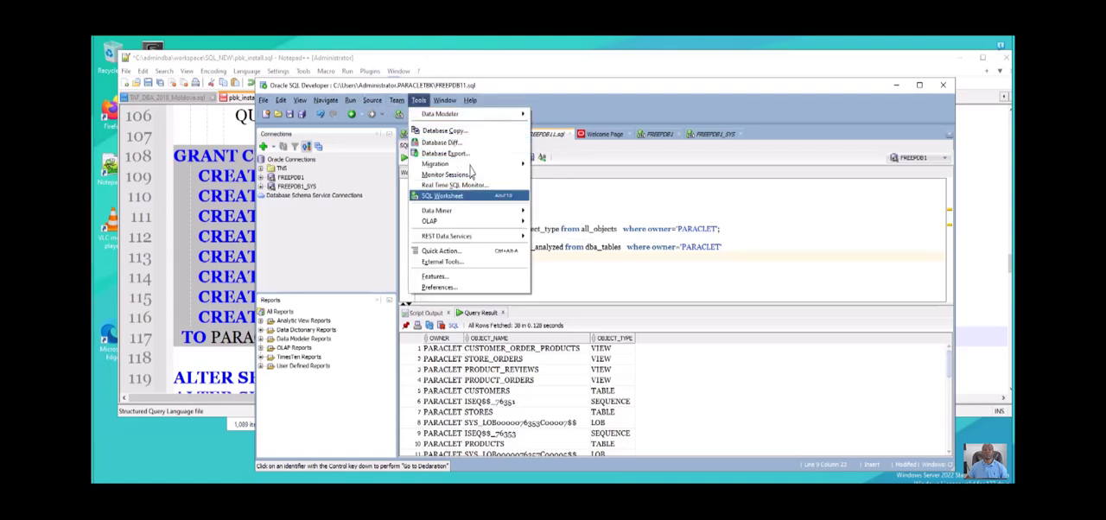
{"action": "left_click", "coordinate": [442, 293]}
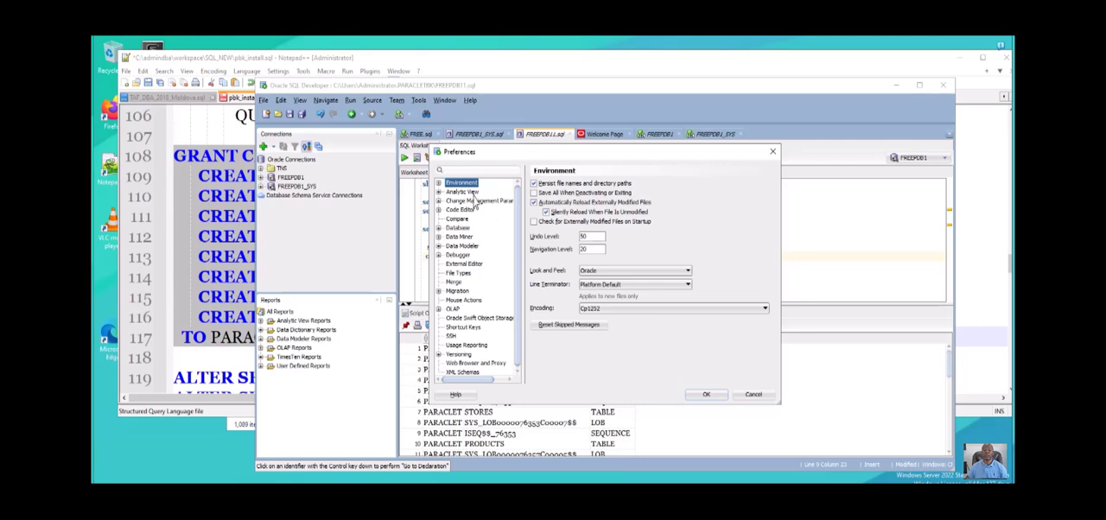
{"action": "left_click", "coordinate": [469, 265]}
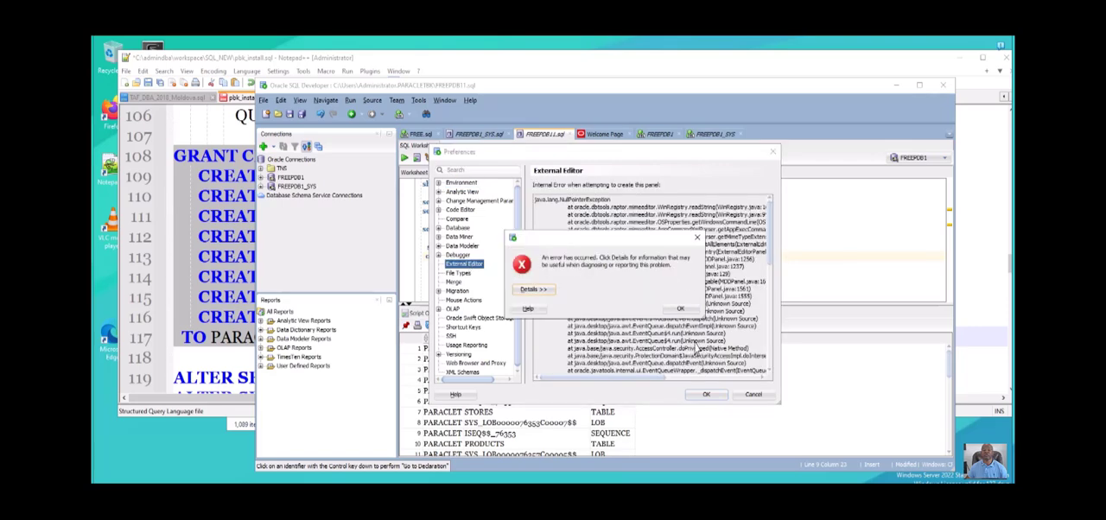
{"action": "left_click", "coordinate": [680, 309]}
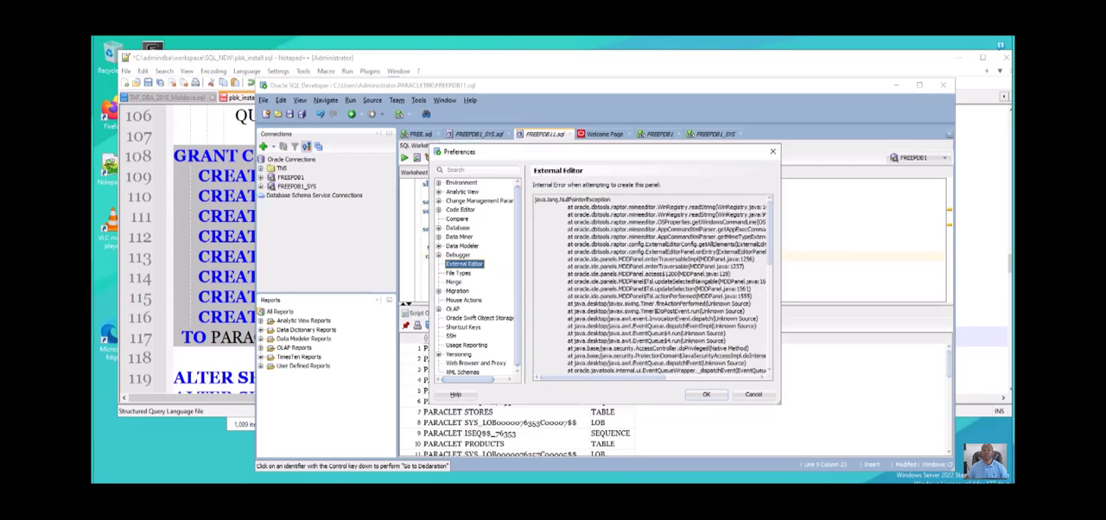
{"action": "left_click", "coordinate": [460, 210]}
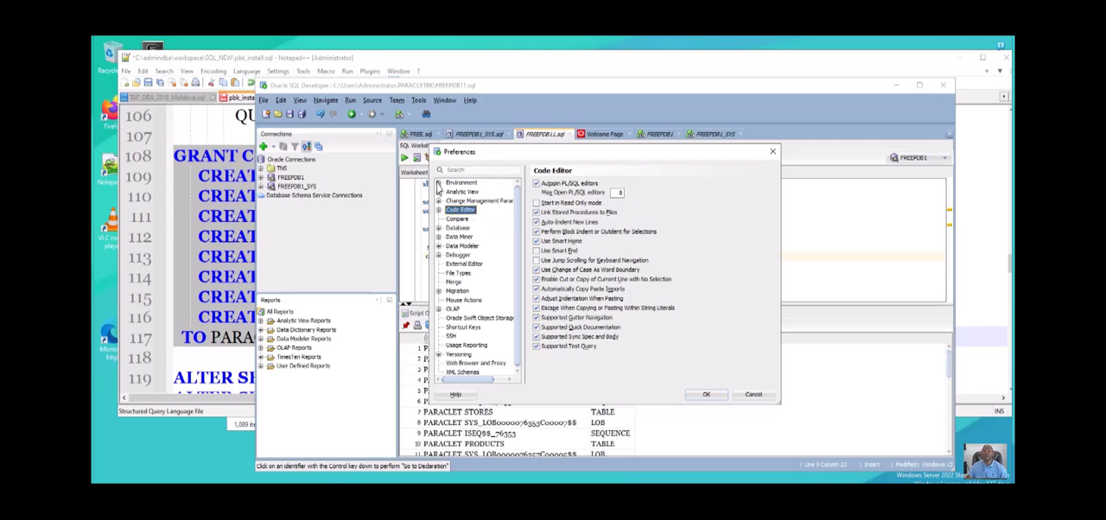
{"action": "left_click", "coordinate": [438, 210]}
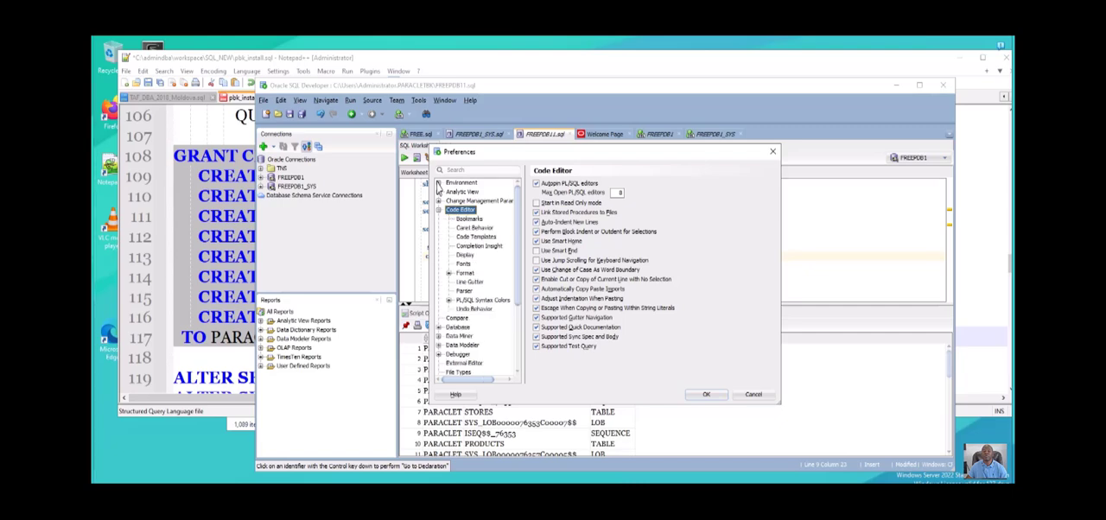
{"action": "left_click", "coordinate": [464, 263]}
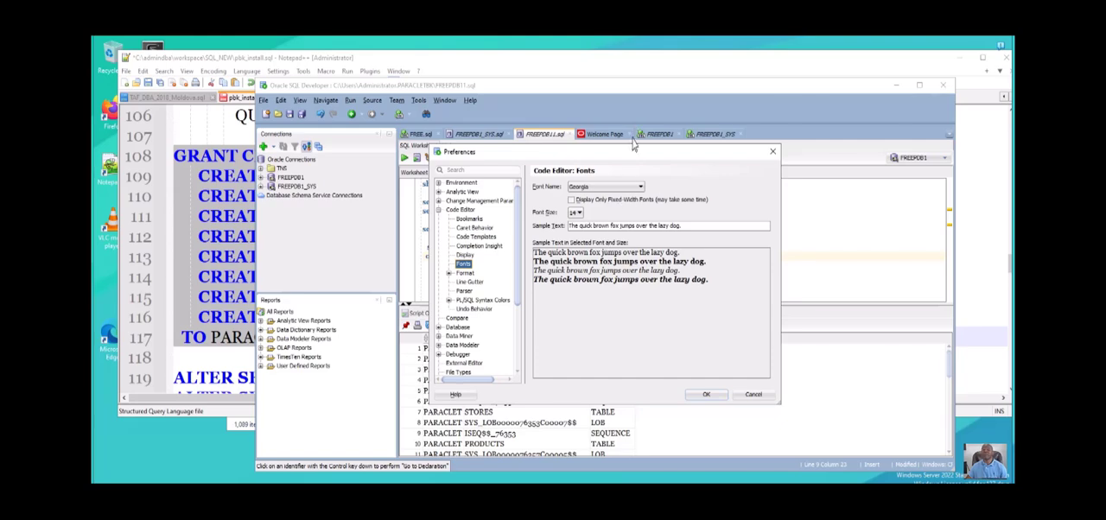
{"action": "left_click", "coordinate": [575, 212]}
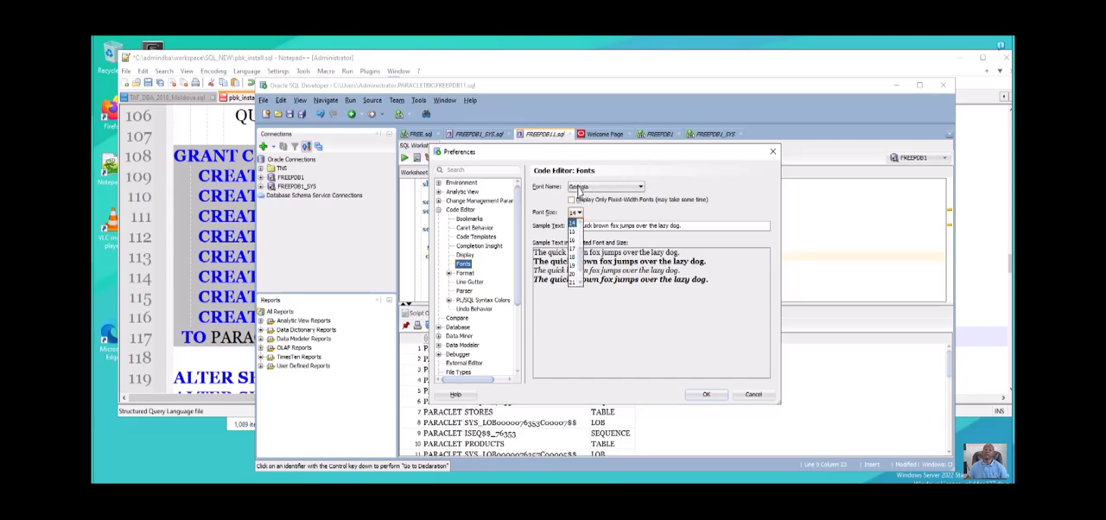
{"action": "left_click", "coordinate": [571, 239]}
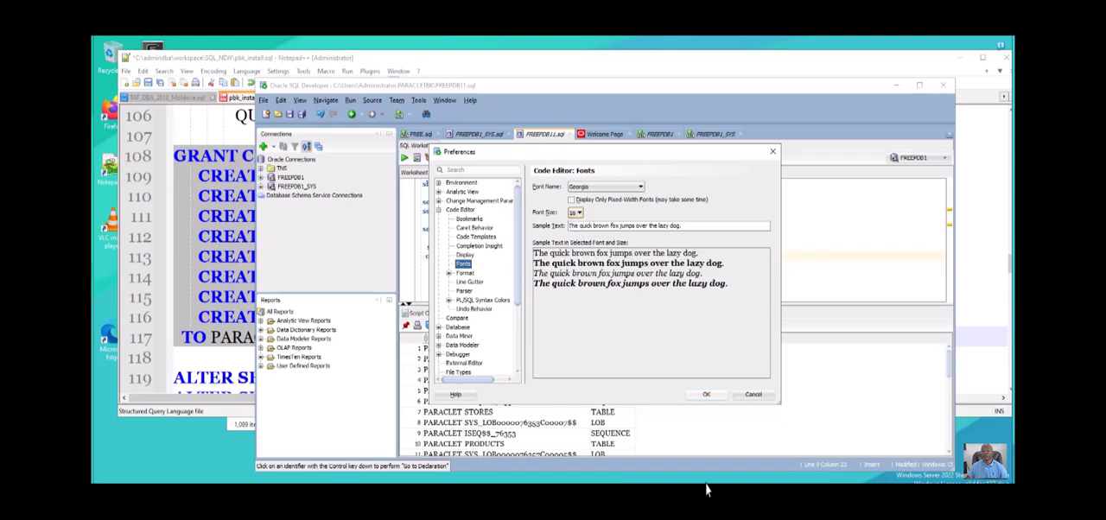
{"action": "left_click", "coordinate": [706, 394]}
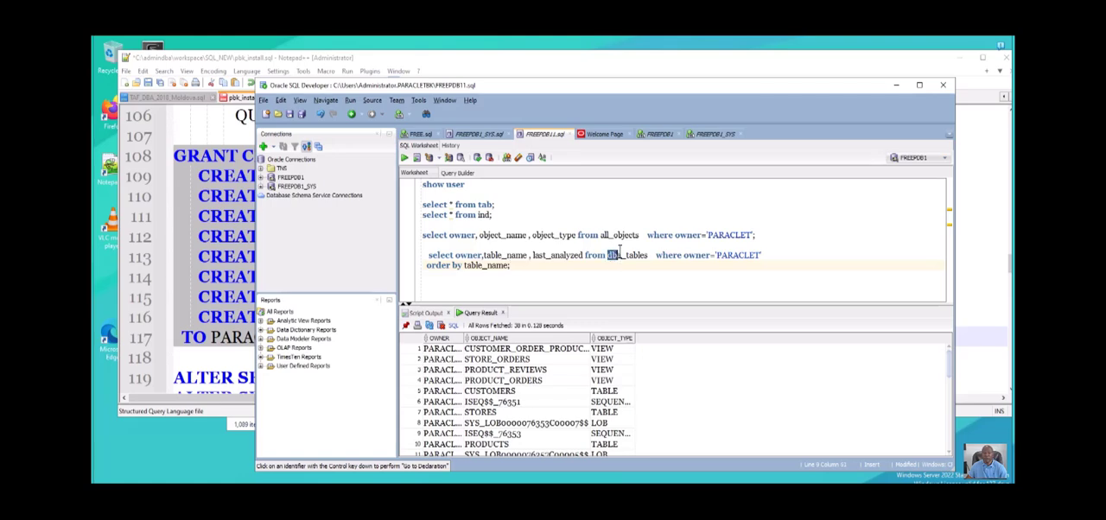
- In the FREEPDB11.sql worksheet, change dba_tables to all_tables in the last query and run both of its lines
{"action": "key", "text": "Left"}
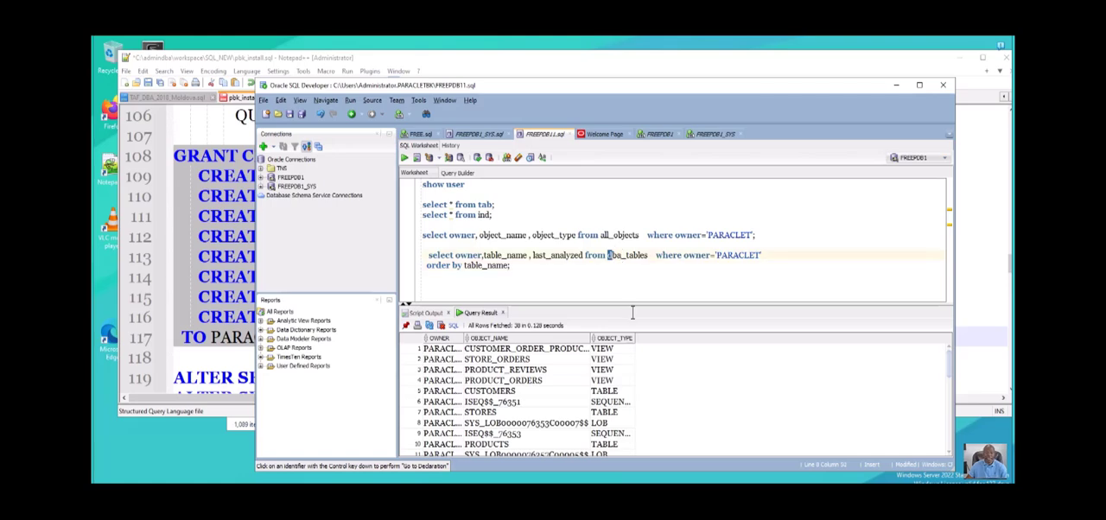
{"action": "type", "text": "all"}
{"action": "key", "text": "Delete"}
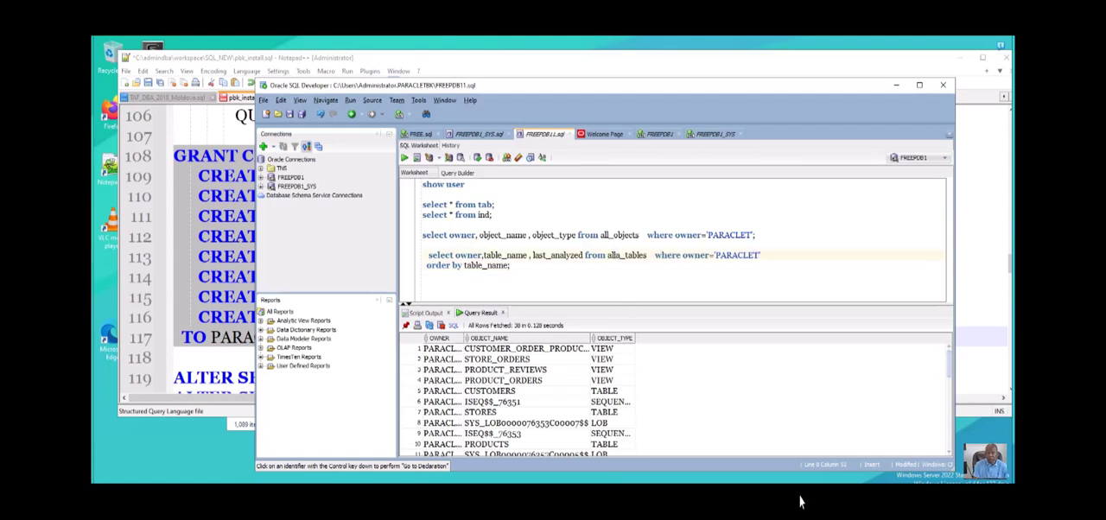
{"action": "key", "text": "Delete"}
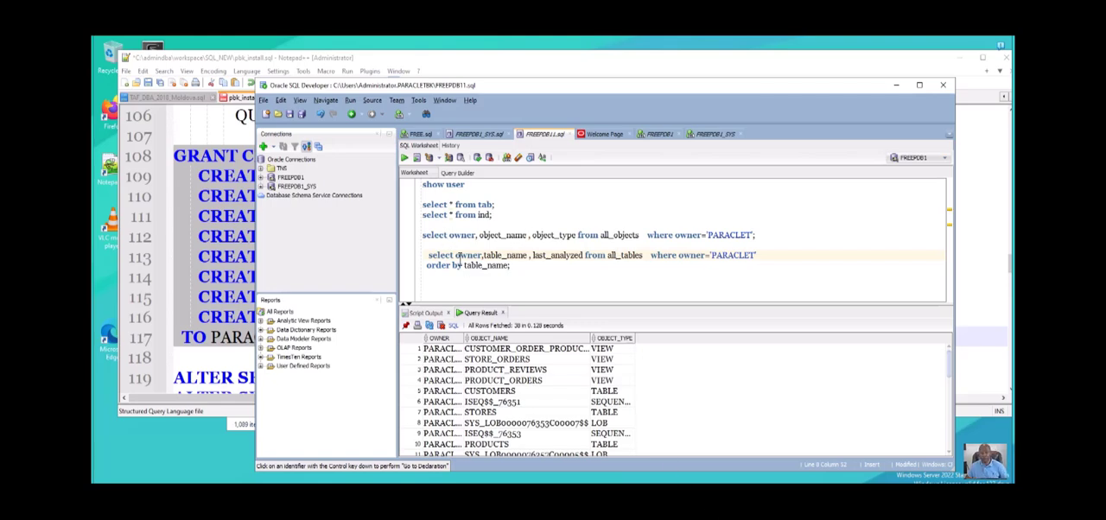
{"action": "left_click_drag", "start_coordinate": [456, 255], "coordinate": [426, 250]}
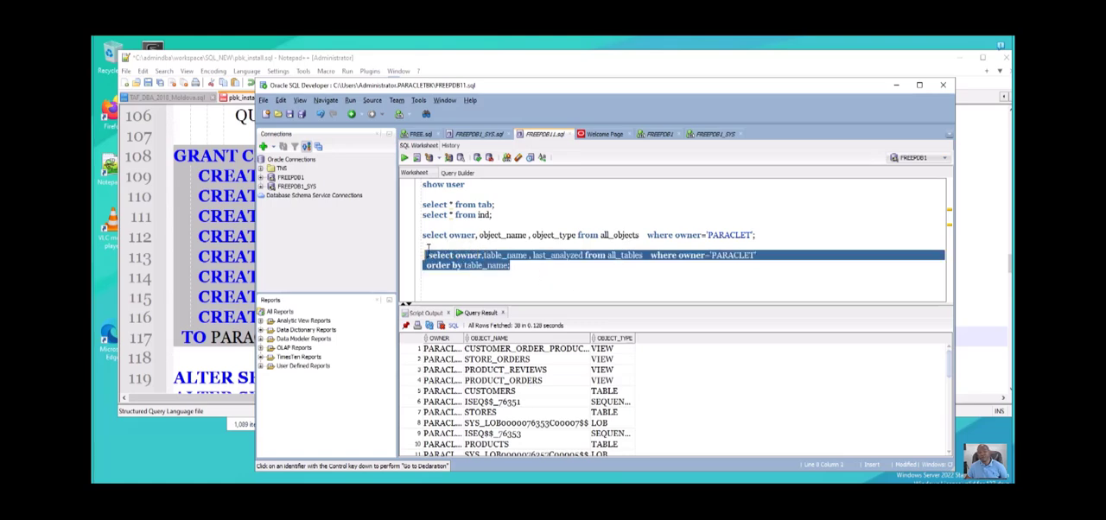
{"action": "key", "text": "ctrl+Return"}
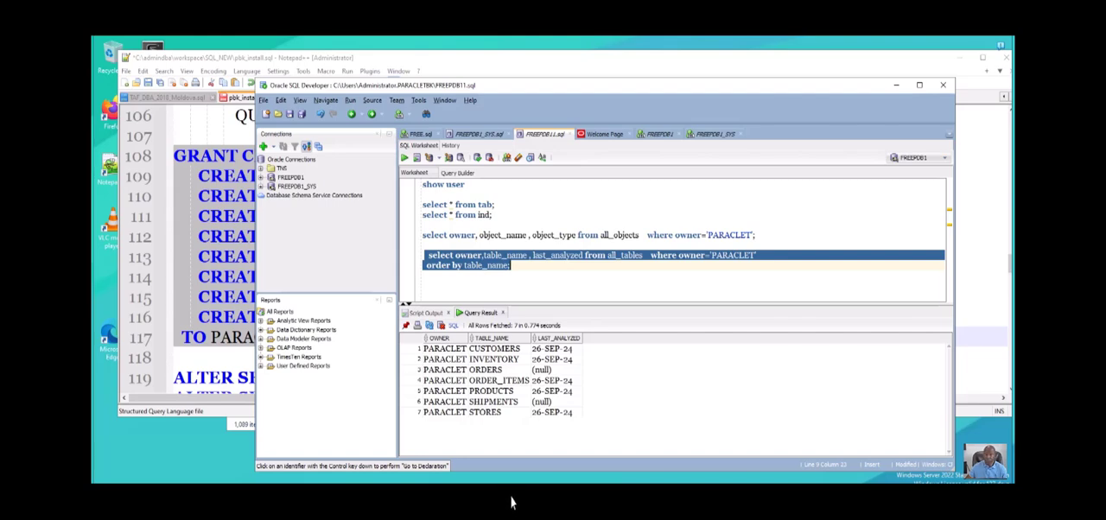
- Change all_tables to user_tables in the last query's from clause
{"action": "left_click", "coordinate": [613, 255]}
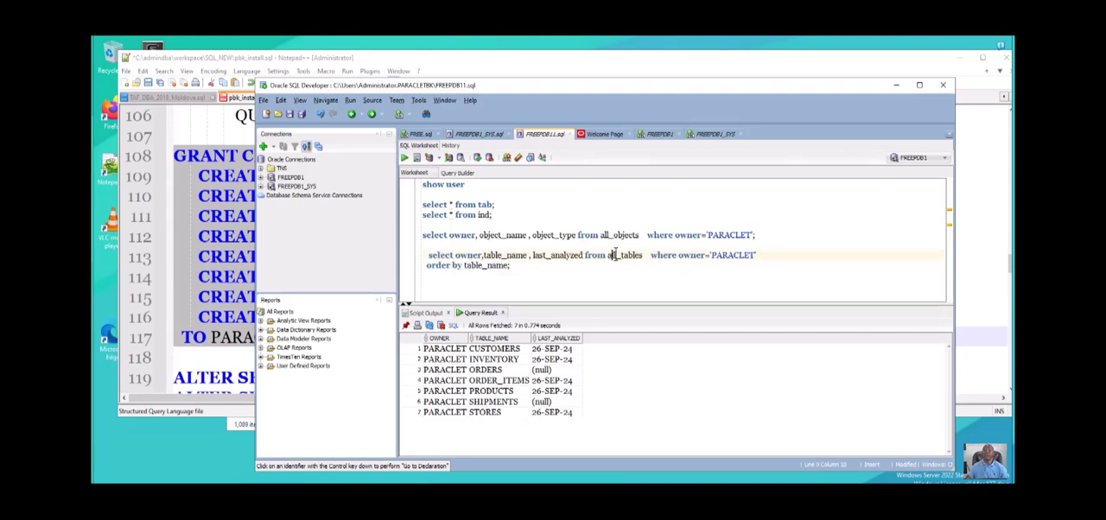
{"action": "mouse_move", "coordinate": [607, 255]}
{"action": "left_mouse_down"}
{"action": "mouse_move", "coordinate": [616, 245]}
{"action": "mouse_move", "coordinate": [609, 255]}
{"action": "left_mouse_up"}
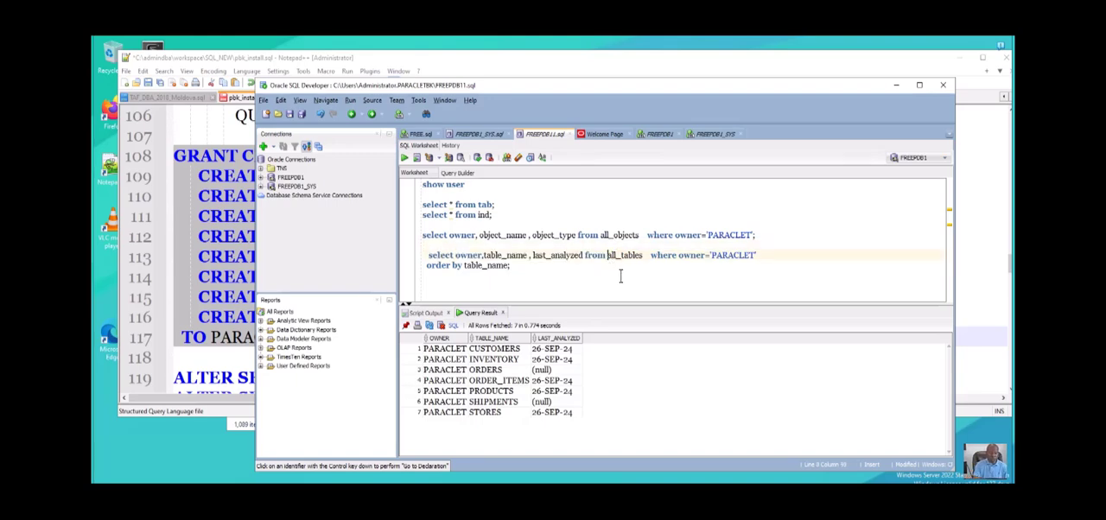
{"action": "type", "text": "users"}
{"action": "key", "text": "Delete"}
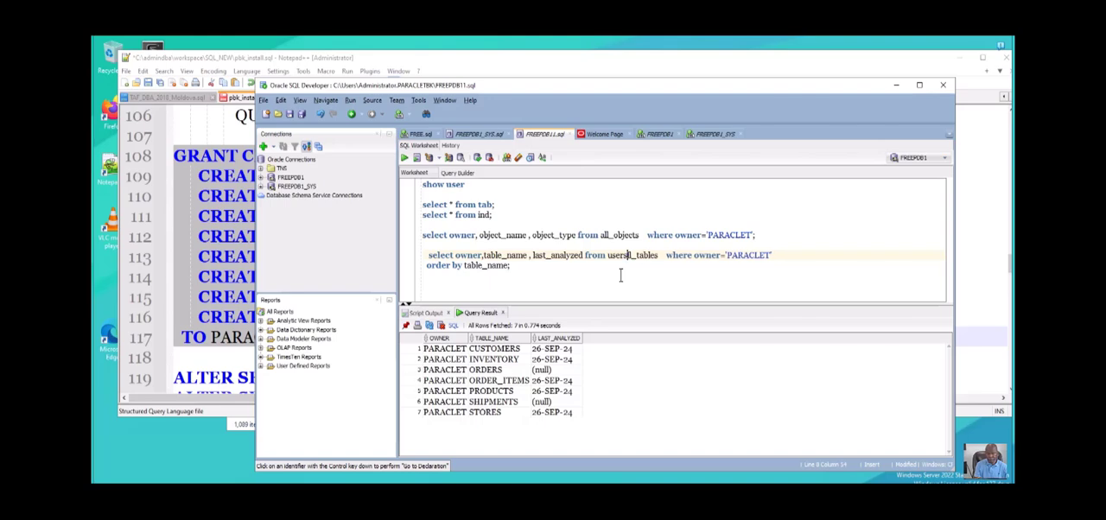
{"action": "key", "text": "Delete"}
{"action": "key", "text": "BackSpace"}
{"action": "key", "text": "Delete"}
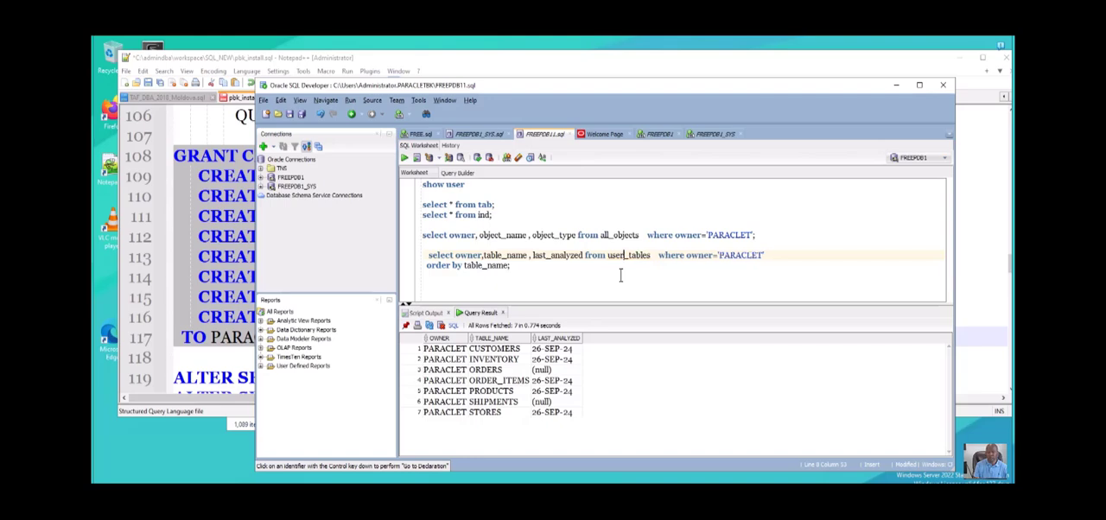
- Remove the owner column and its comma from the user_tables query's select list
{"action": "left_click_drag", "start_coordinate": [518, 273], "coordinate": [471, 253]}
{"action": "left_click", "coordinate": [463, 265]}
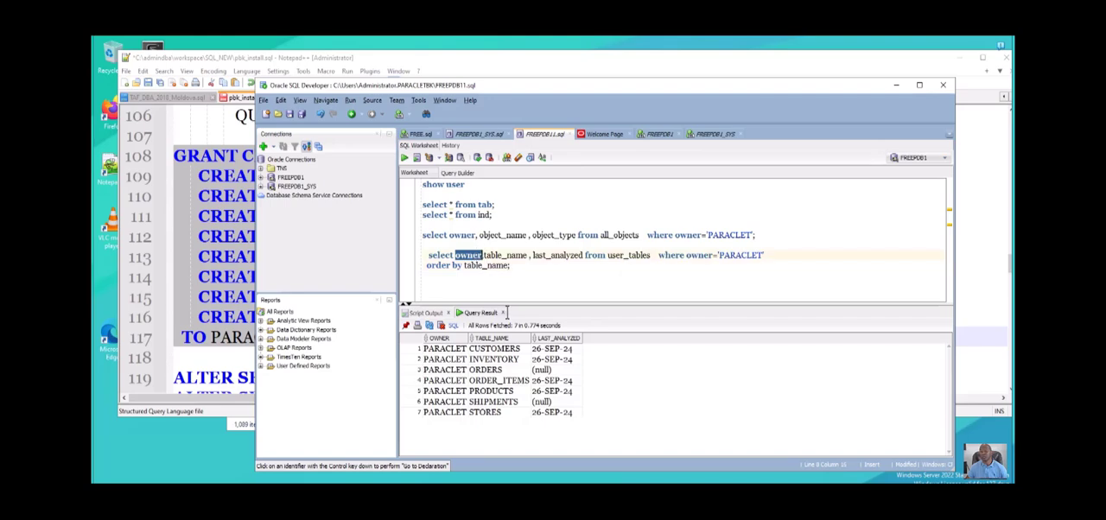
{"action": "key", "text": "Delete"}
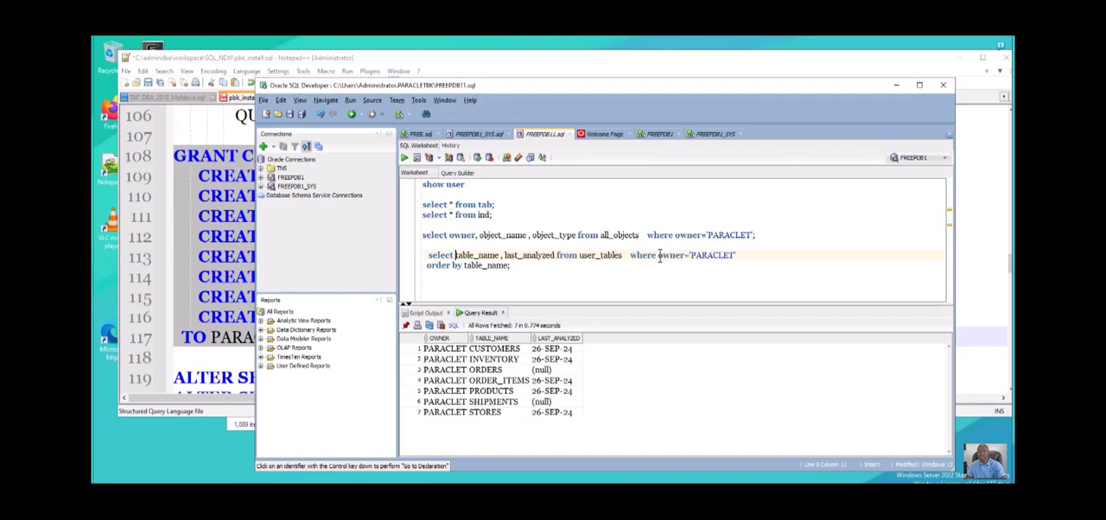
- Insert the condition table_name is not null directly after where in the user_tables query
{"action": "left_click_drag", "start_coordinate": [659, 255], "coordinate": [719, 255]}
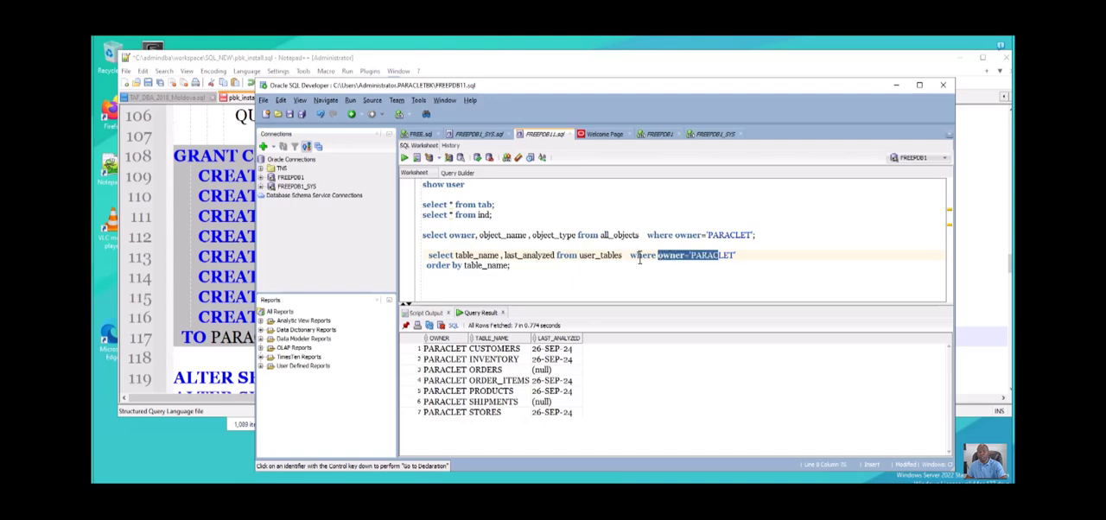
{"action": "left_click", "coordinate": [633, 256]}
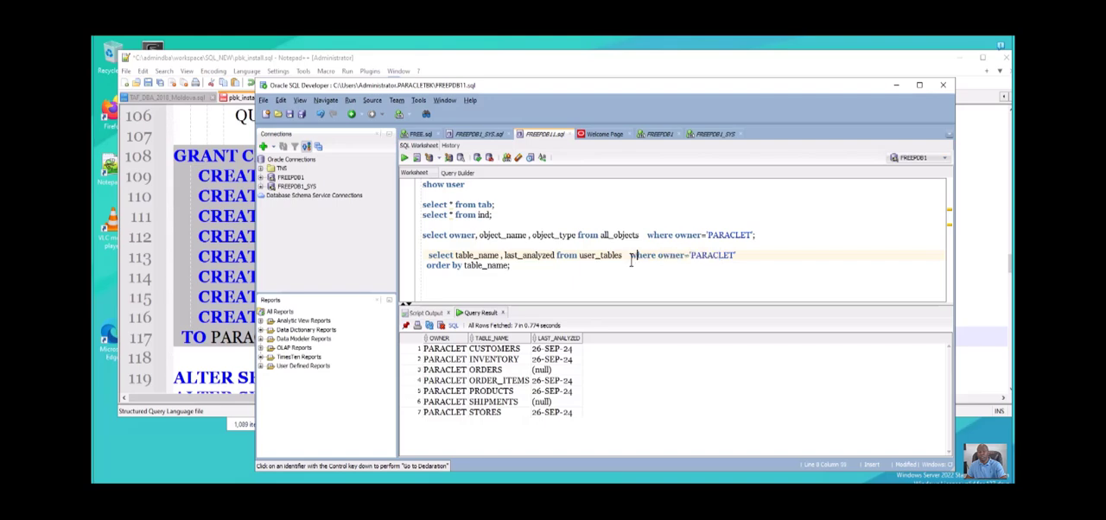
{"action": "left_click", "coordinate": [659, 255]}
{"action": "type", "text": "tab"}
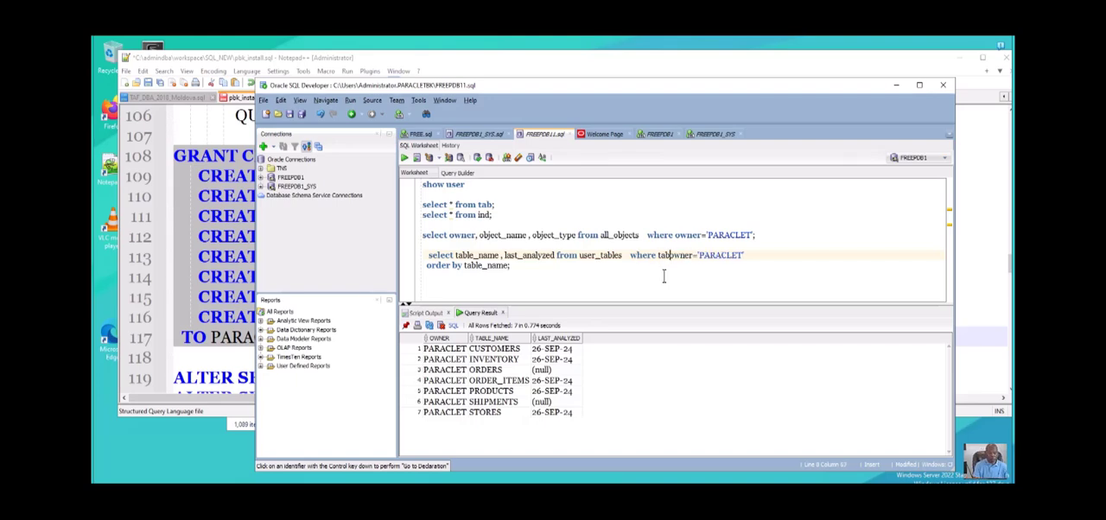
{"action": "type", "text": "le_name "}
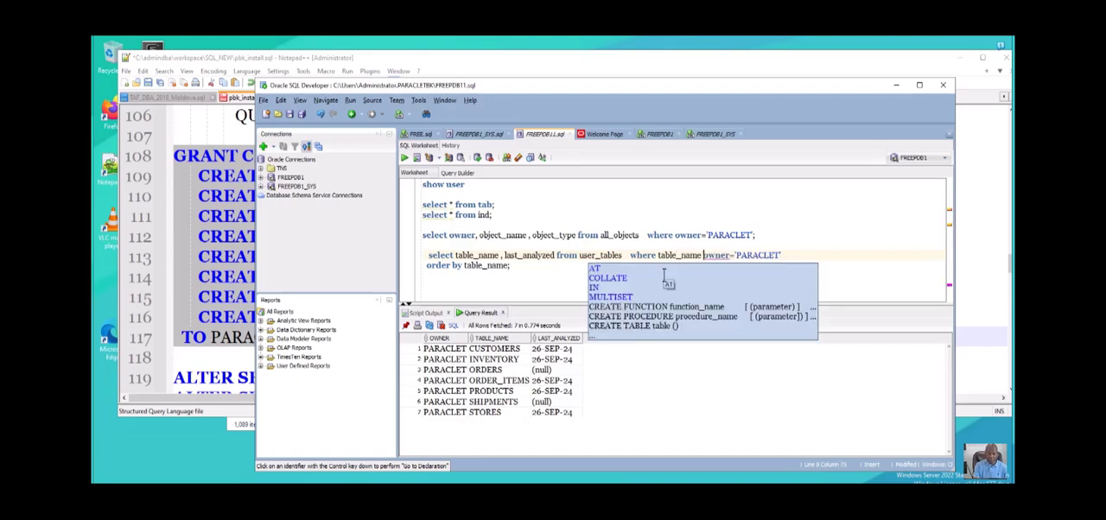
{"action": "type", "text": "is not "}
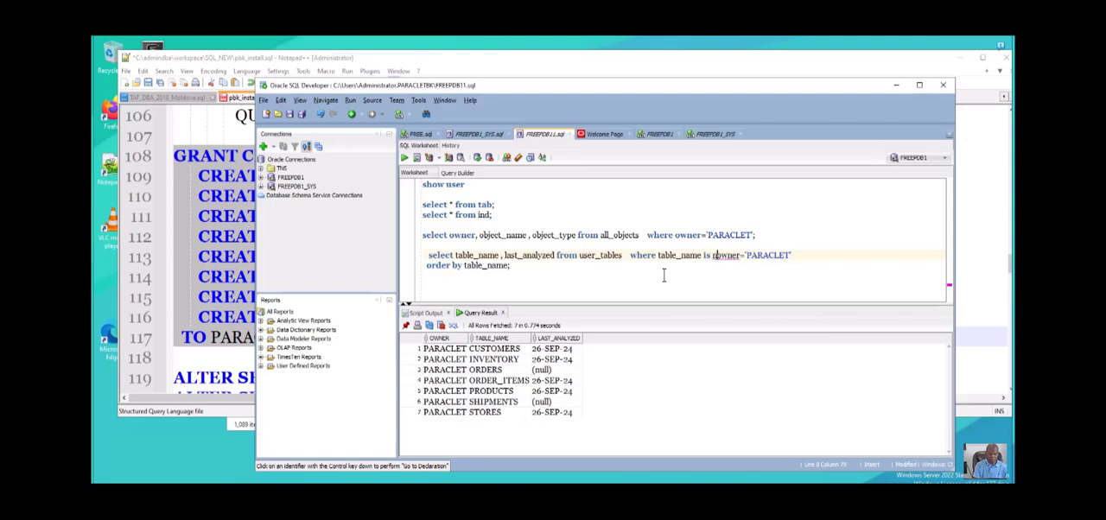
{"action": "type", "text": "nu"}
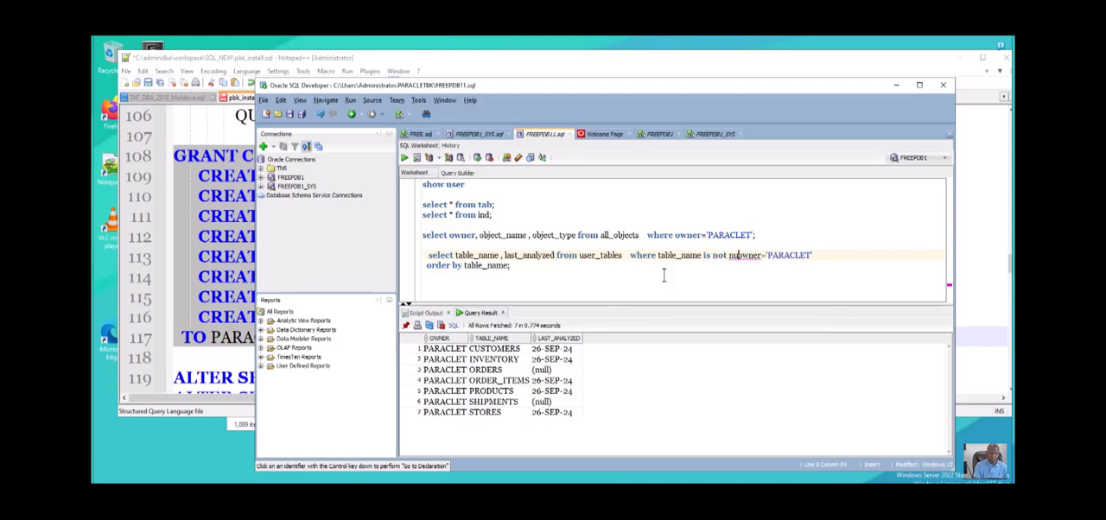
{"action": "type", "text": "ll"}
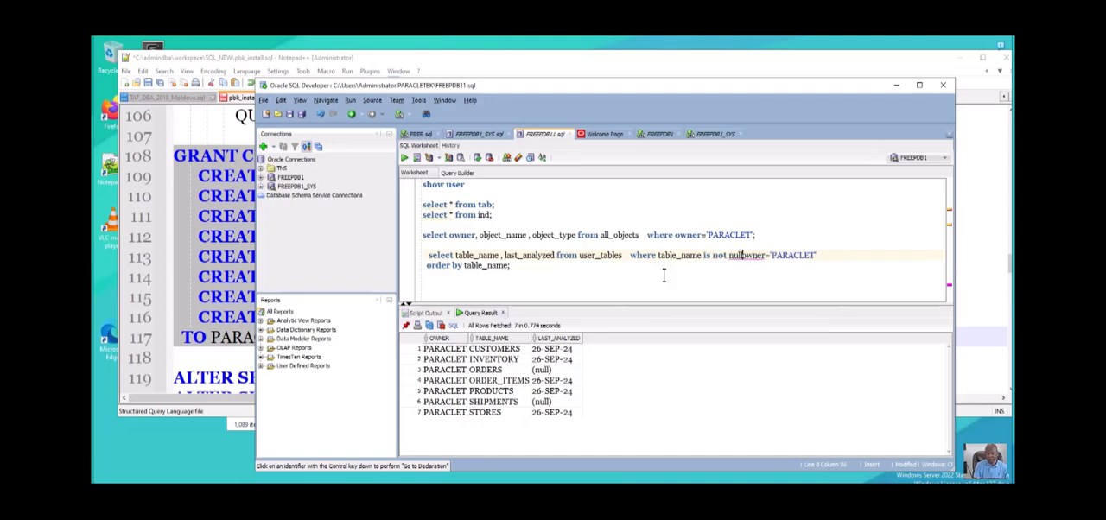
- Delete the owner='PARACLET' condition from the user_tables query, keeping the order by clause on its own line
{"action": "key", "text": "Delete"}
{"action": "key", "text": "Delete"}
{"action": "key", "text": "Delete"}
{"action": "key", "text": "Delete"}
{"action": "key", "text": "Delete"}
{"action": "key", "text": "Delete"}
{"action": "key", "text": "Delete"}
{"action": "key", "text": "Delete"}
{"action": "key", "text": "Delete"}
{"action": "key", "text": "Delete"}
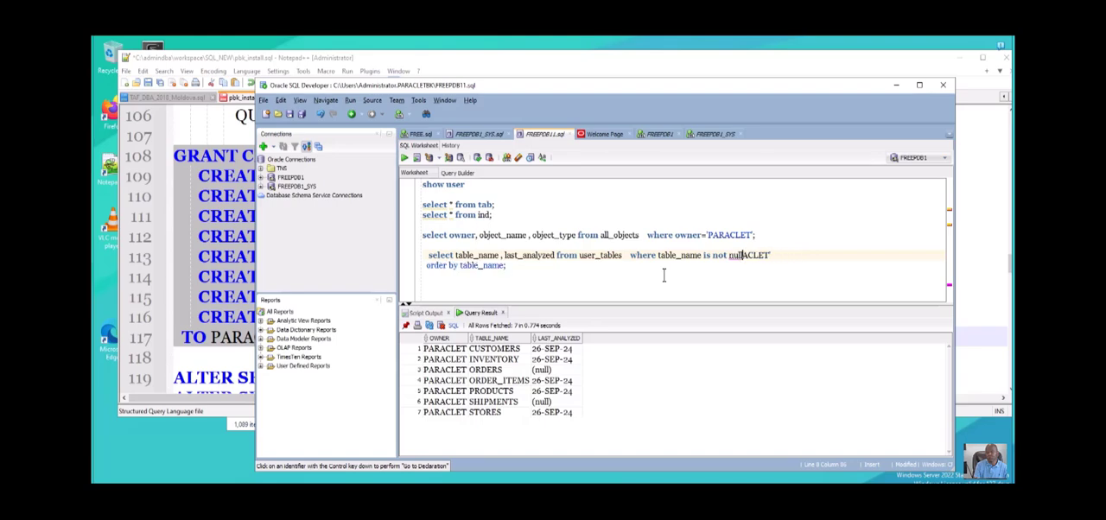
{"action": "key", "text": "Delete"}
{"action": "key", "text": "Delete"}
{"action": "key", "text": "Delete"}
{"action": "key", "text": "Delete"}
{"action": "key", "text": "Delete"}
{"action": "key", "text": "Delete"}
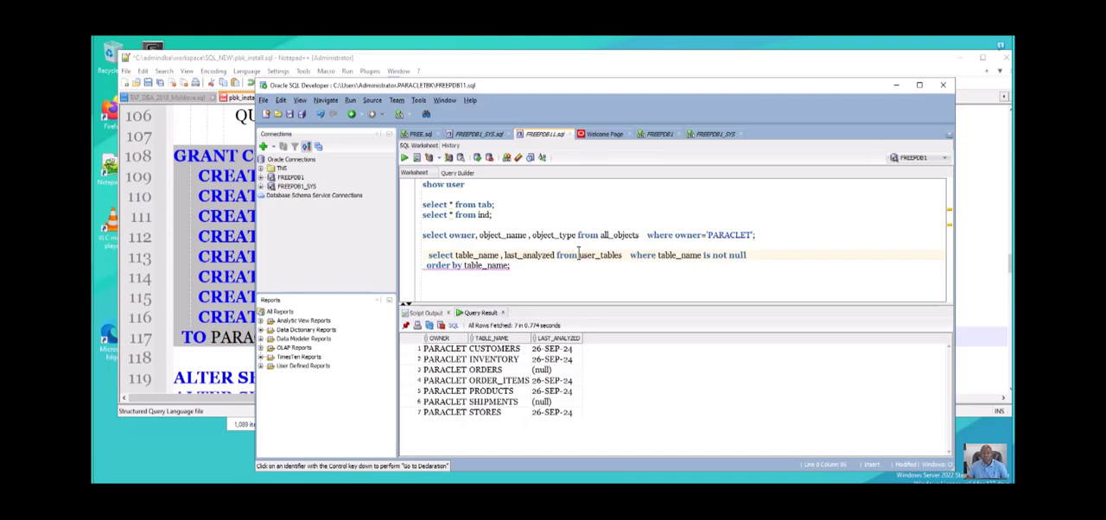
- Run the complete two-line user_tables query
{"action": "left_click_drag", "start_coordinate": [578, 252], "coordinate": [613, 251]}
{"action": "left_click_drag", "start_coordinate": [517, 267], "coordinate": [424, 255]}
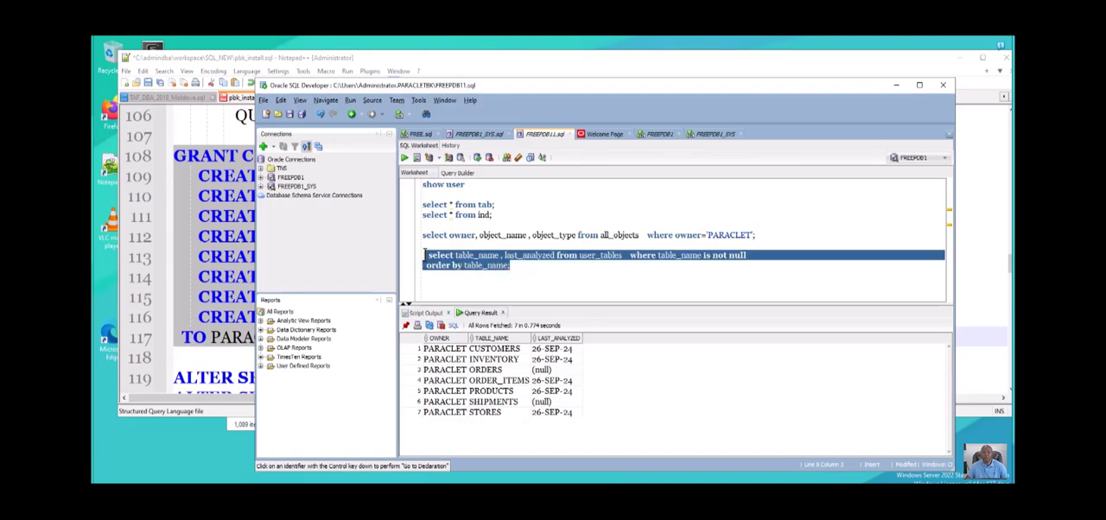
{"action": "left_click", "coordinate": [403, 158]}
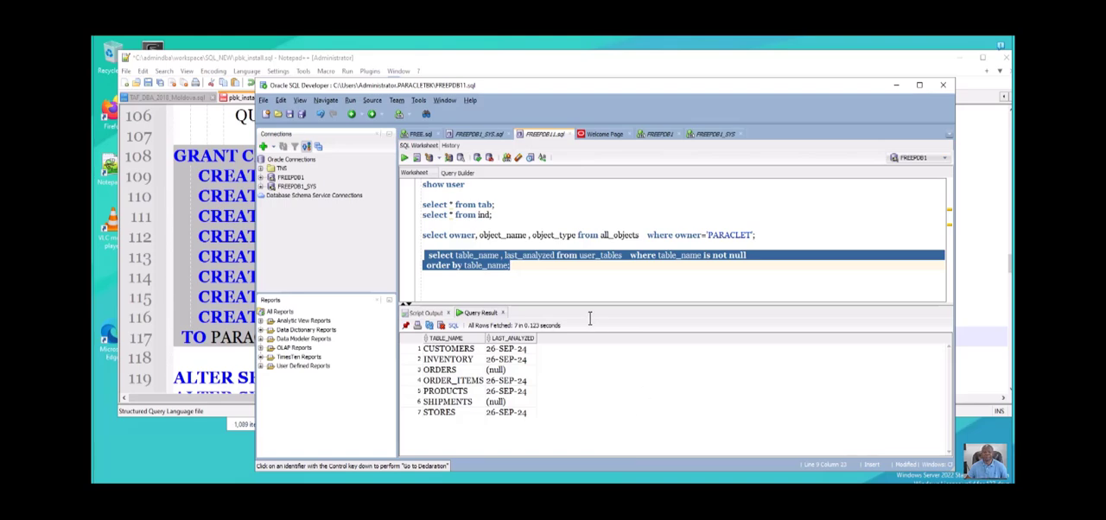
- Add the num_rows column after last_analyzed in the user_tables query's select list
{"action": "left_click", "coordinate": [518, 277]}
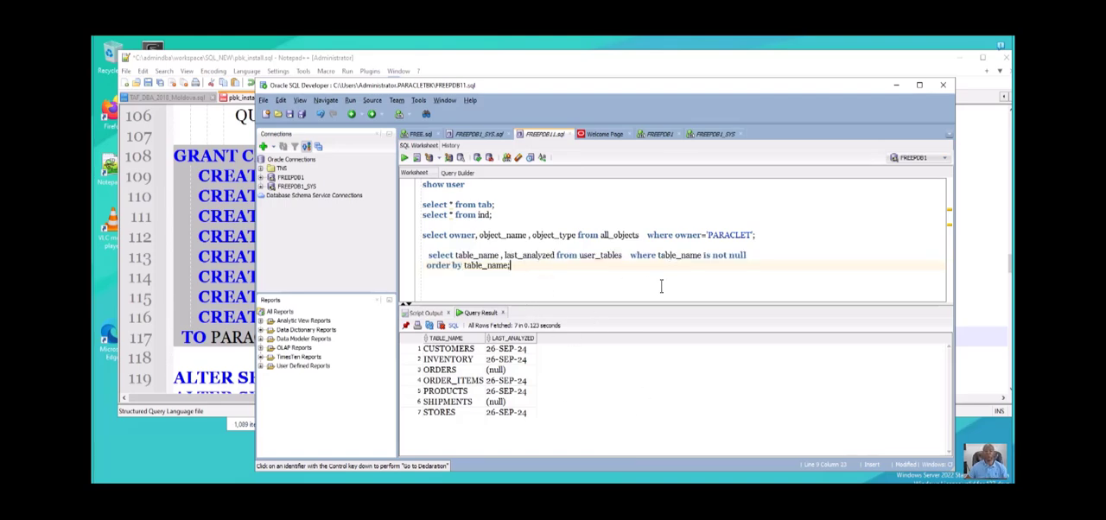
{"action": "left_click", "coordinate": [555, 255]}
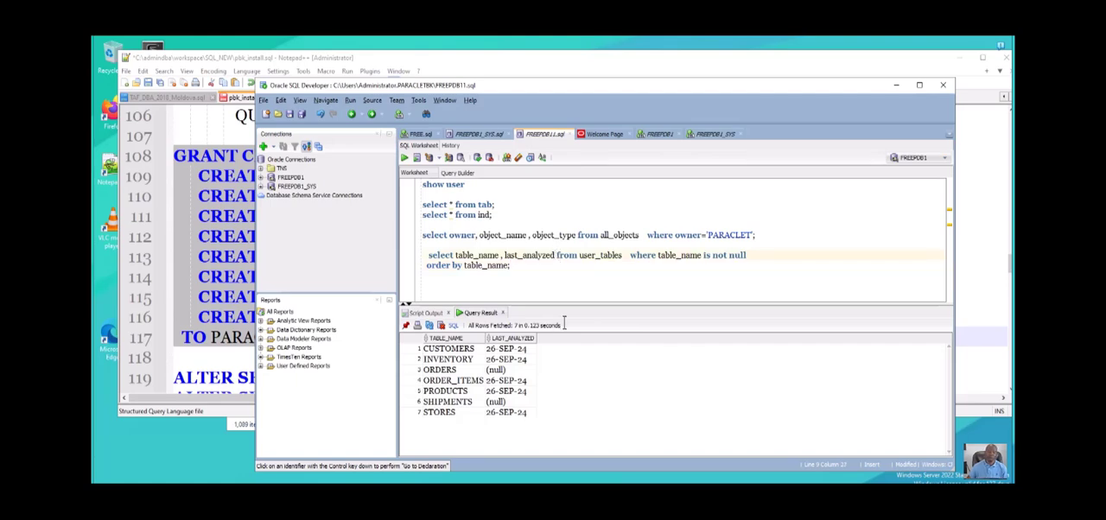
{"action": "type", "text": ",num"}
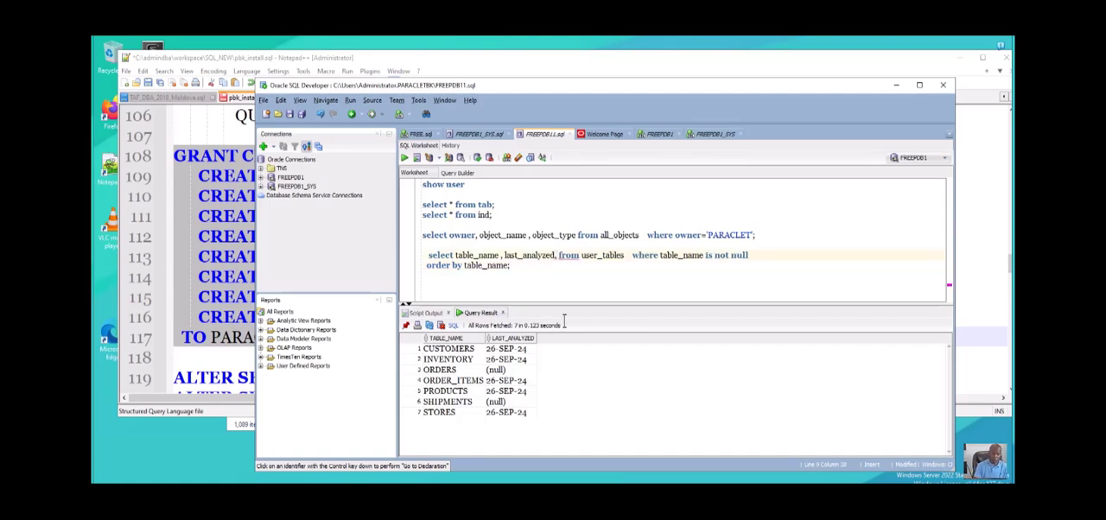
{"action": "type", "text": "_ro"}
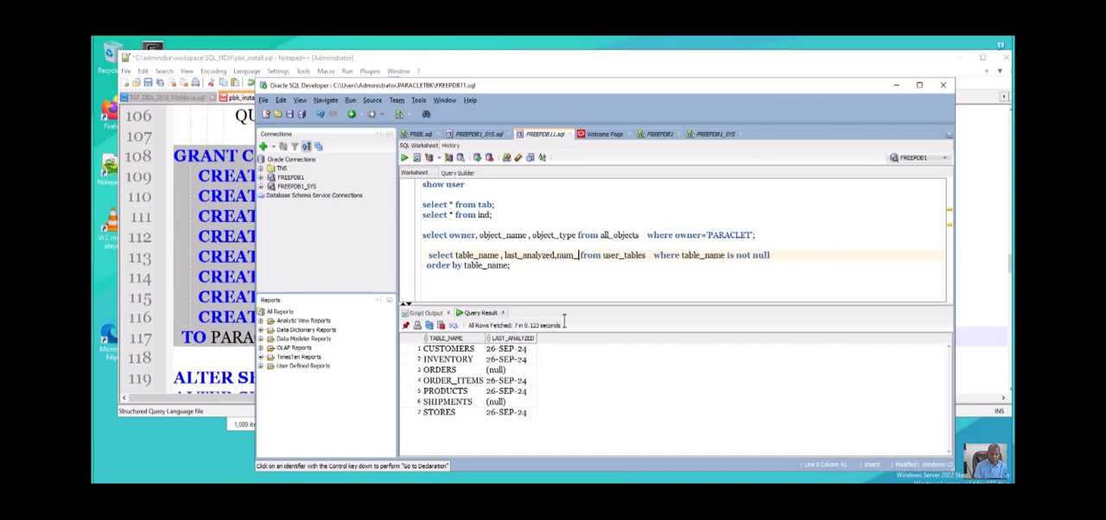
{"action": "type", "text": "ws"}
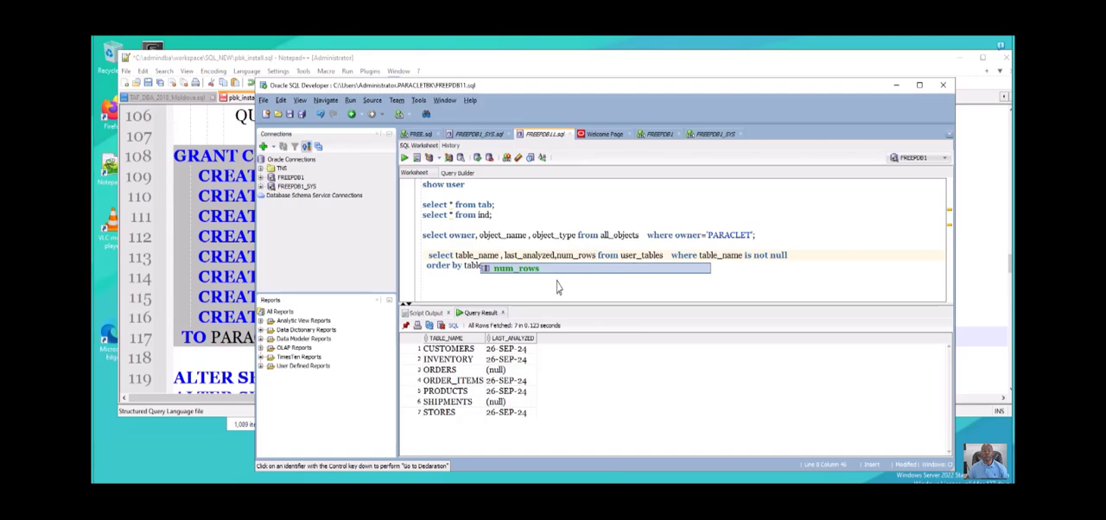
{"action": "left_click", "coordinate": [460, 287]}
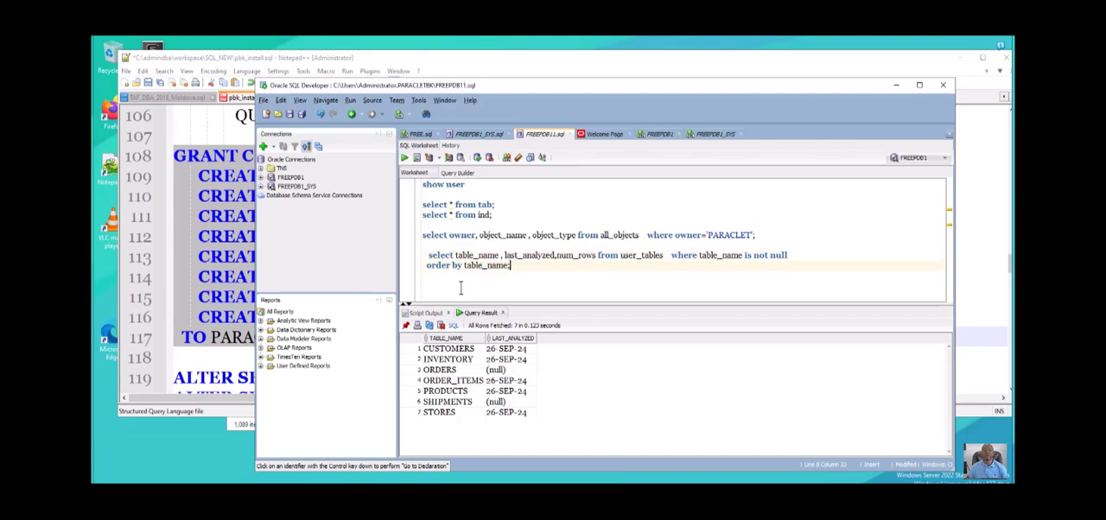
- Run the full user_tables query with num_rows and go through the row counts per table in the result
{"action": "left_click_drag", "start_coordinate": [509, 266], "coordinate": [429, 255]}
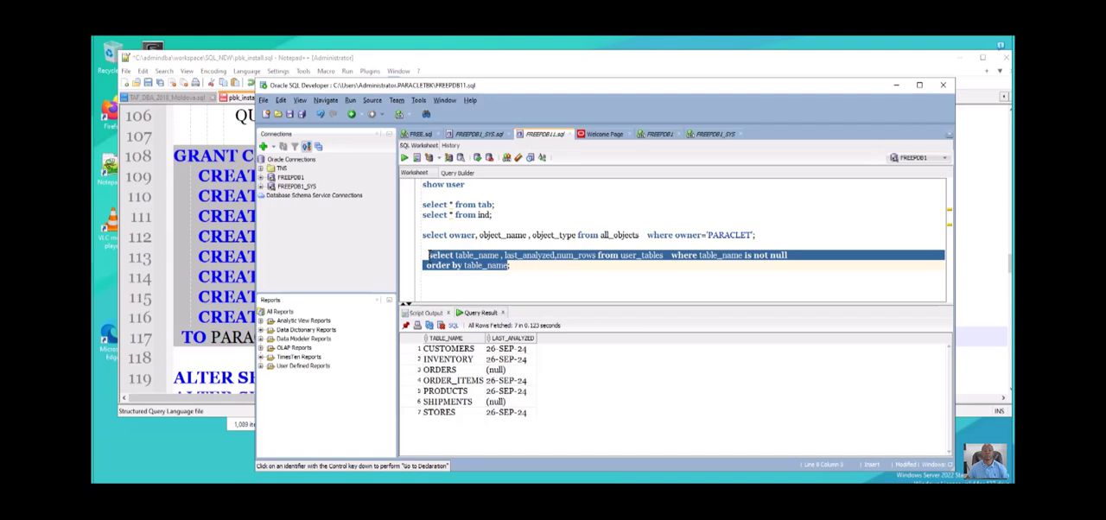
{"action": "left_click", "coordinate": [405, 157]}
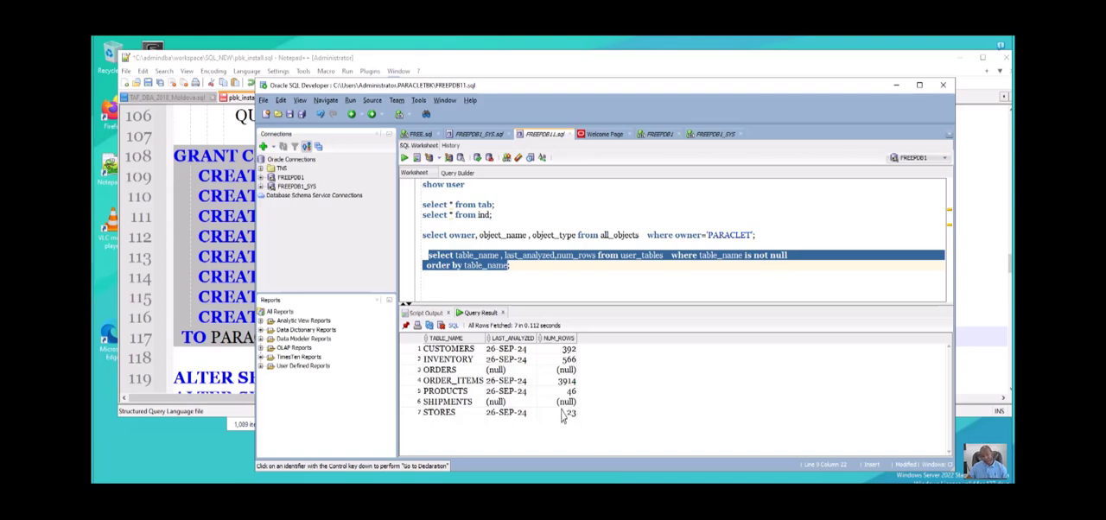
{"action": "left_click", "coordinate": [562, 408]}
{"action": "key", "text": "Down"}
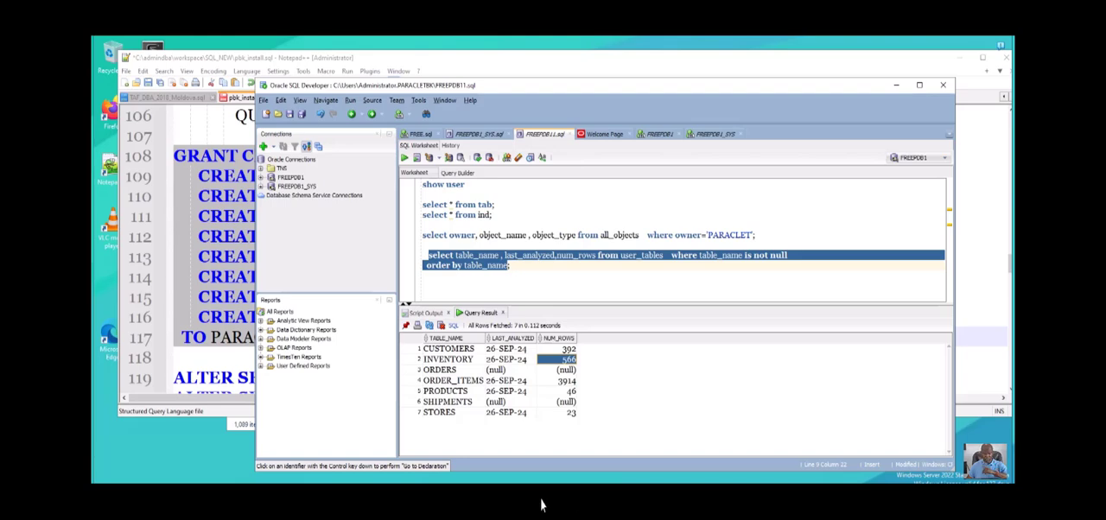
{"action": "key", "text": "Down"}
{"action": "key", "text": "Down"}
{"action": "key", "text": "Down"}
{"action": "key", "text": "Down"}
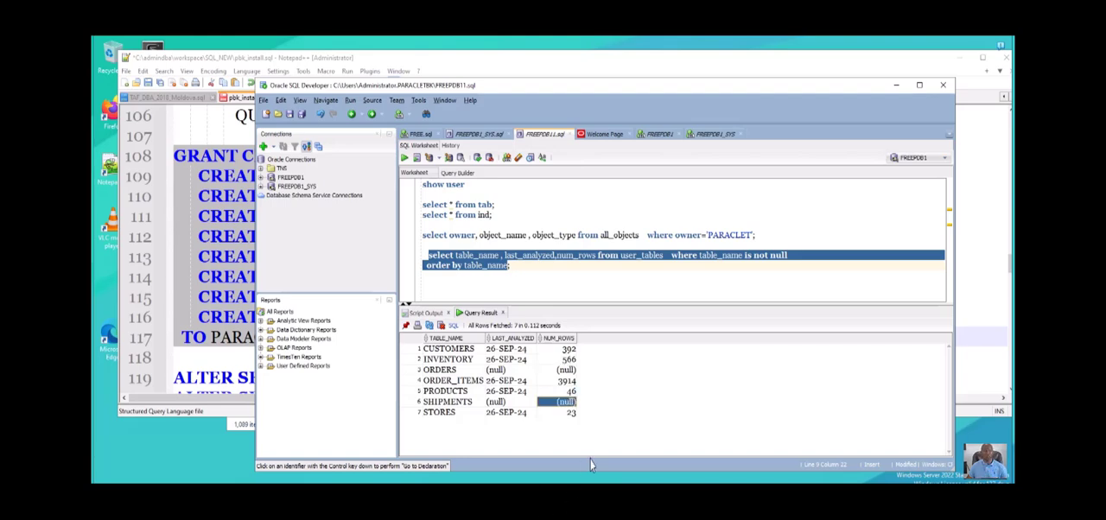
{"action": "left_click", "coordinate": [521, 279]}
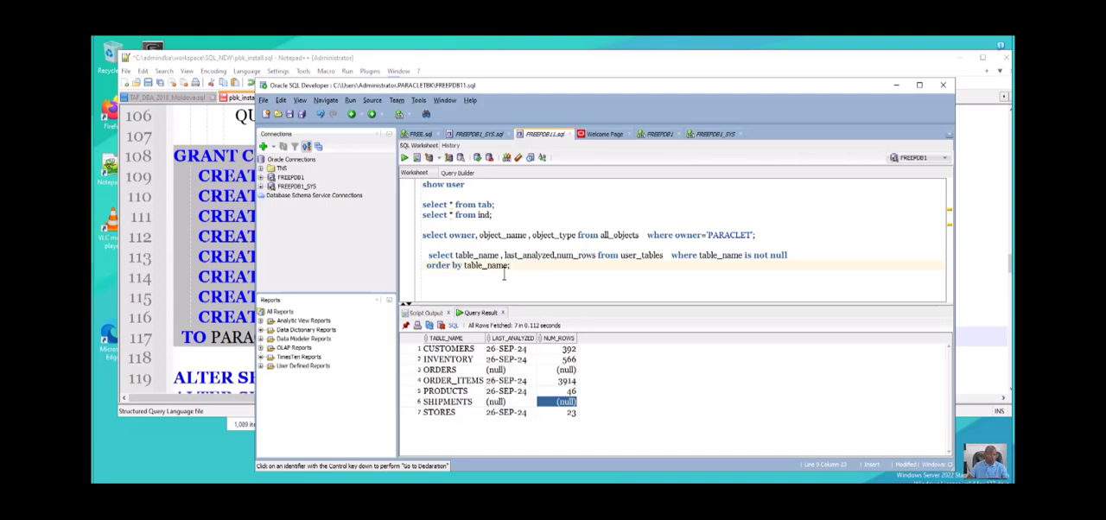
- Switch to Notepad++ and review the snapshot procedure's step list, returning to the pbk_install.sql script
{"action": "left_click", "coordinate": [212, 356]}
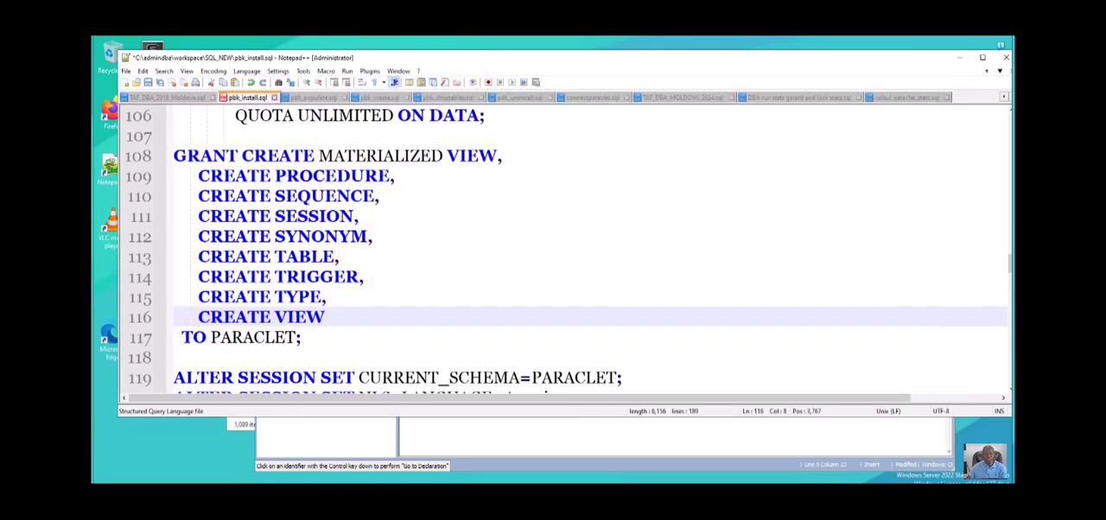
{"action": "key", "text": "alt+Tab"}
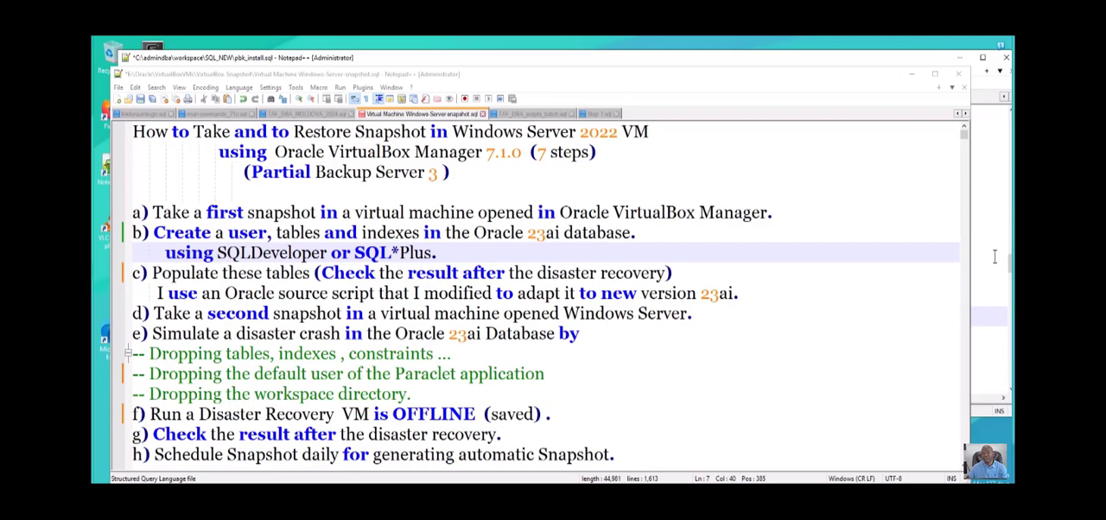
{"action": "left_click", "coordinate": [985, 270]}
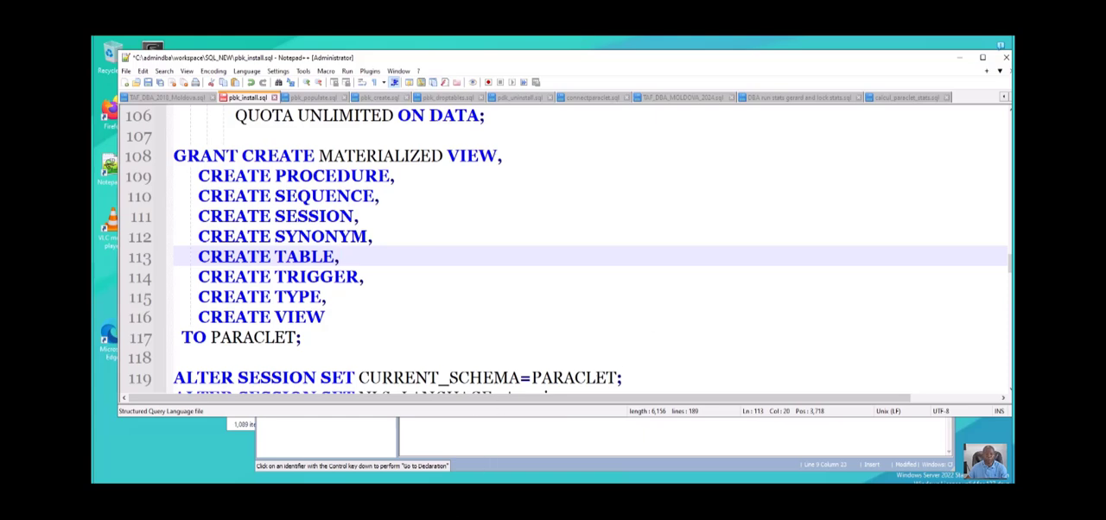
- Run pbk_droptables.bat from the SQL_NEW folder as administrator to drop the schema's tables and views
{"action": "mouse_move", "coordinate": [358, 503]}
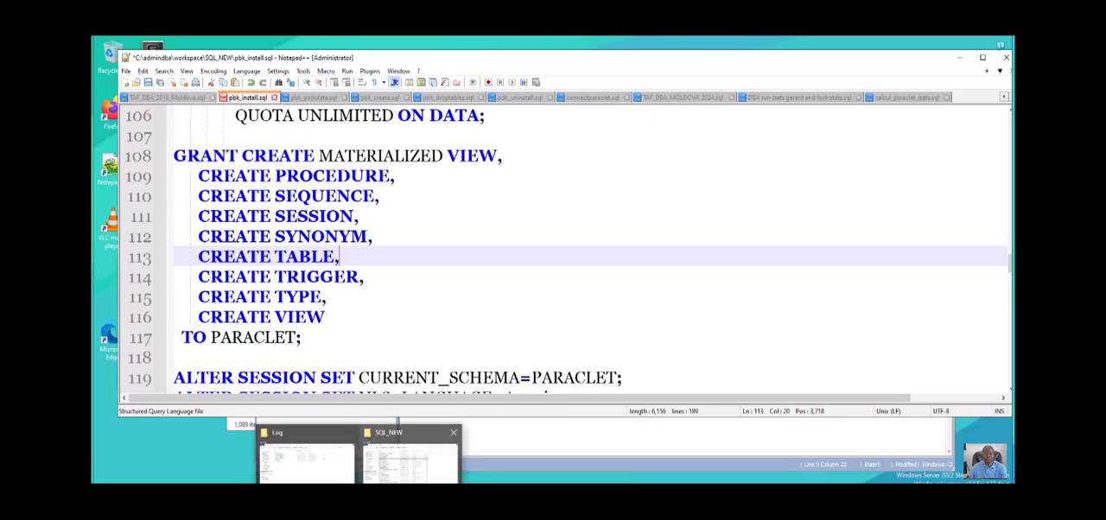
{"action": "left_click", "coordinate": [406, 458]}
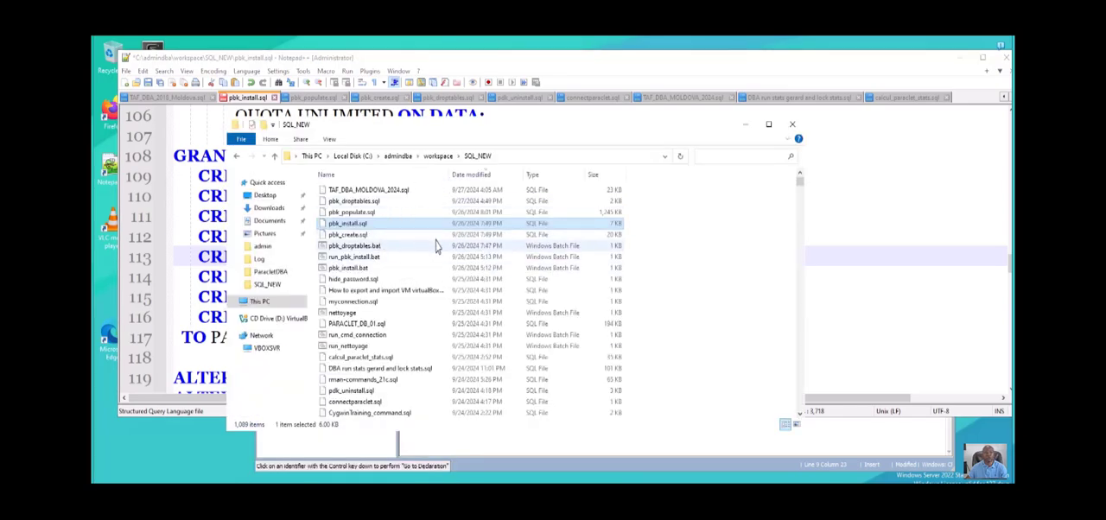
{"action": "left_click", "coordinate": [381, 246]}
{"action": "right_click", "coordinate": [381, 246]}
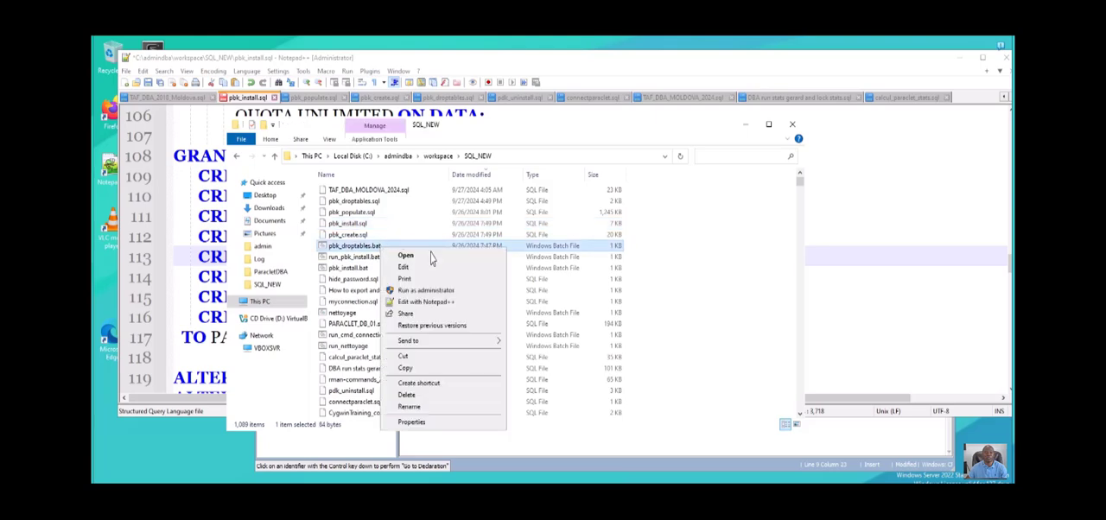
{"action": "left_click", "coordinate": [428, 292]}
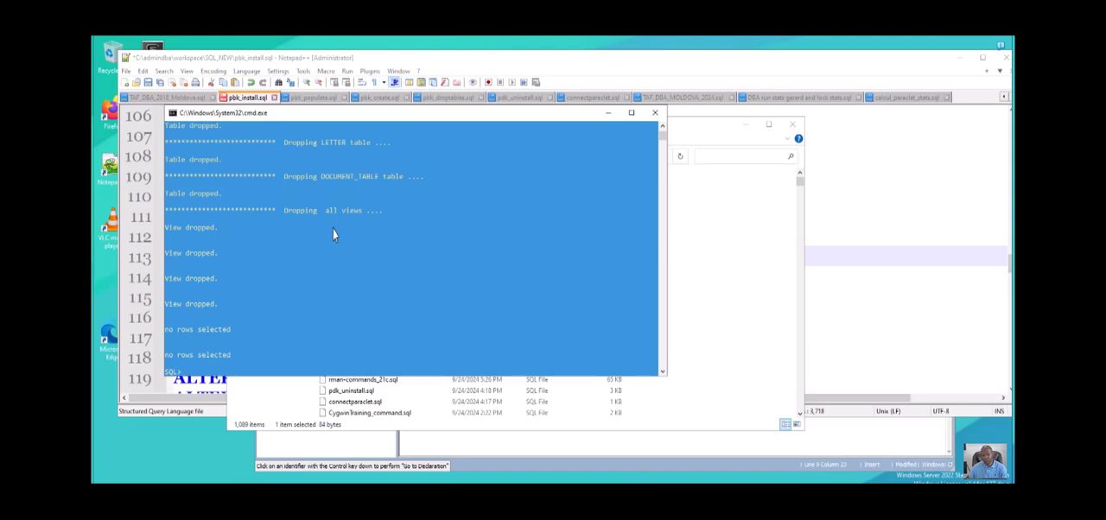
- Minimize the Notepad++ and command prompt windows and switch back to the SQL Developer worksheet
{"action": "left_click", "coordinate": [869, 188]}
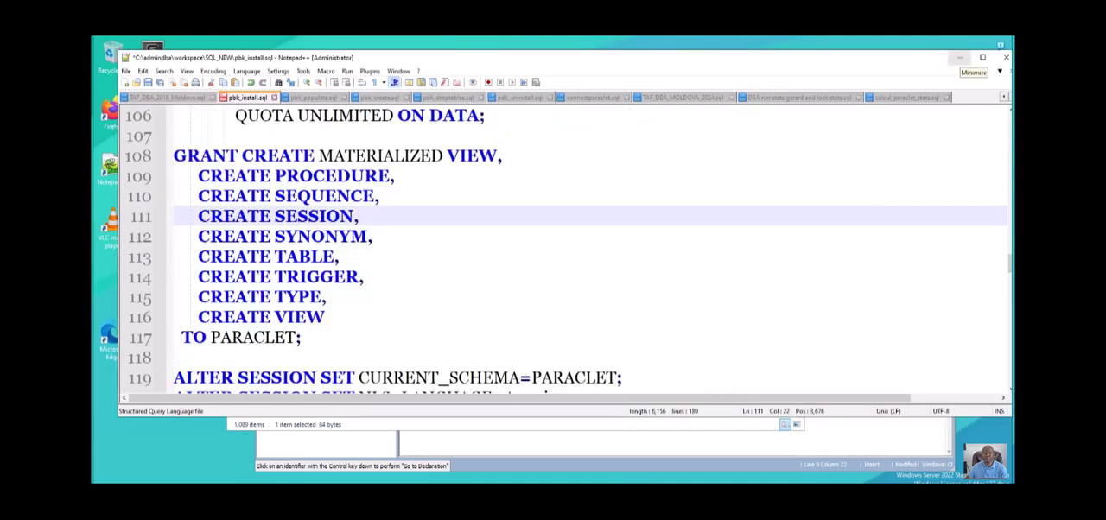
{"action": "left_click", "coordinate": [959, 58]}
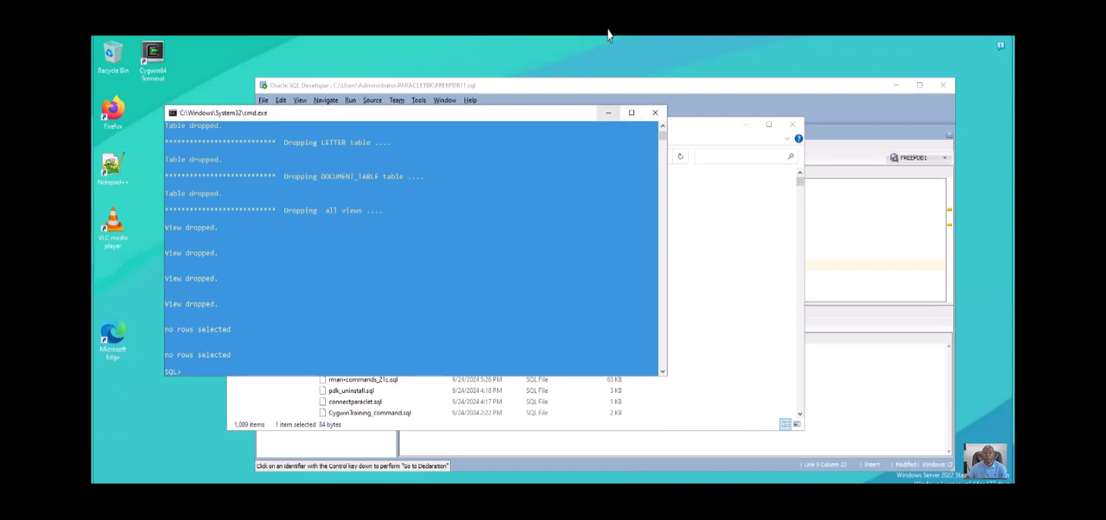
{"action": "left_click", "coordinate": [609, 113]}
{"action": "left_click", "coordinate": [836, 192]}
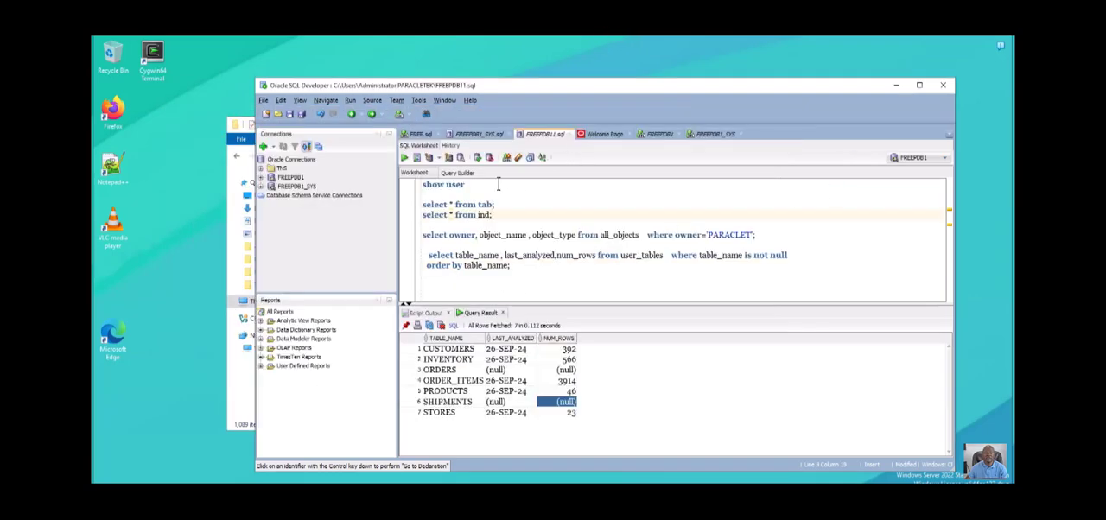
- Run select * from tab and select * from ind one after the other to check the schema's tables and indexes
{"action": "left_click_drag", "start_coordinate": [496, 173], "coordinate": [414, 171]}
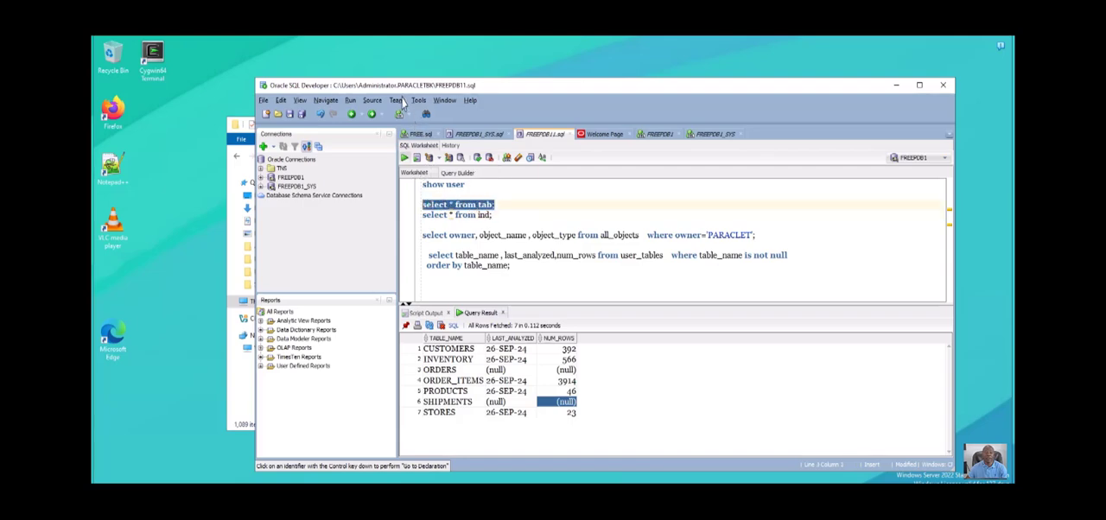
{"action": "key", "text": "ctrl+Return"}
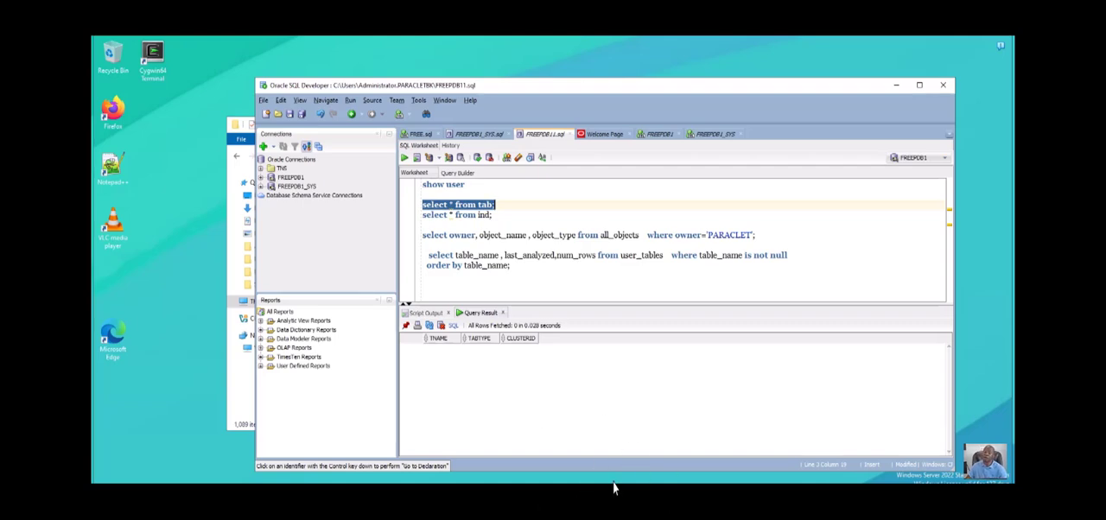
{"action": "left_click_drag", "start_coordinate": [493, 215], "coordinate": [422, 214]}
{"action": "left_click", "coordinate": [403, 158]}
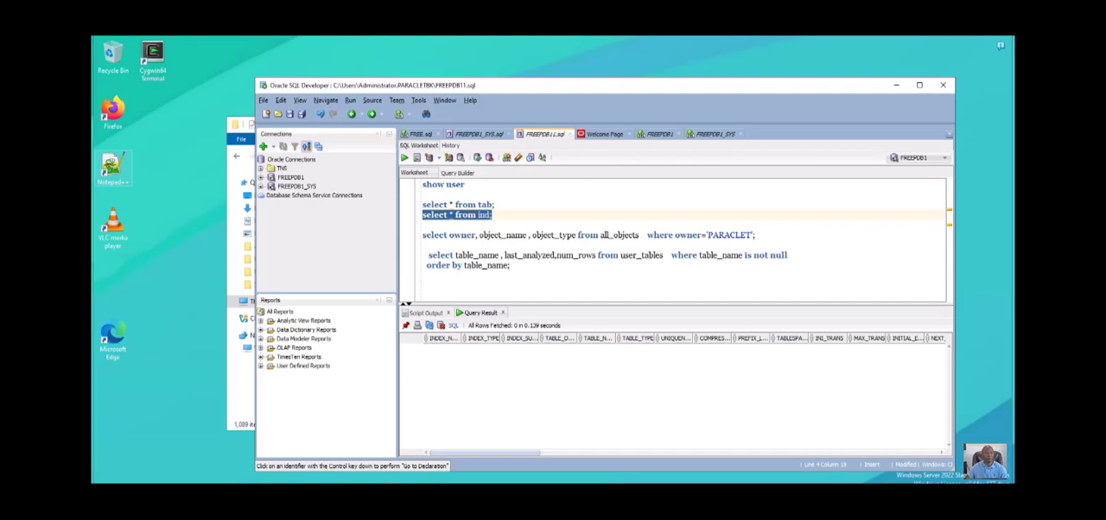
- Switch to VirtualBox Manager and take a snapshot of win2022dd named Snapshot dropobj, filling in its description too
{"action": "key", "text": "alt+Tab"}
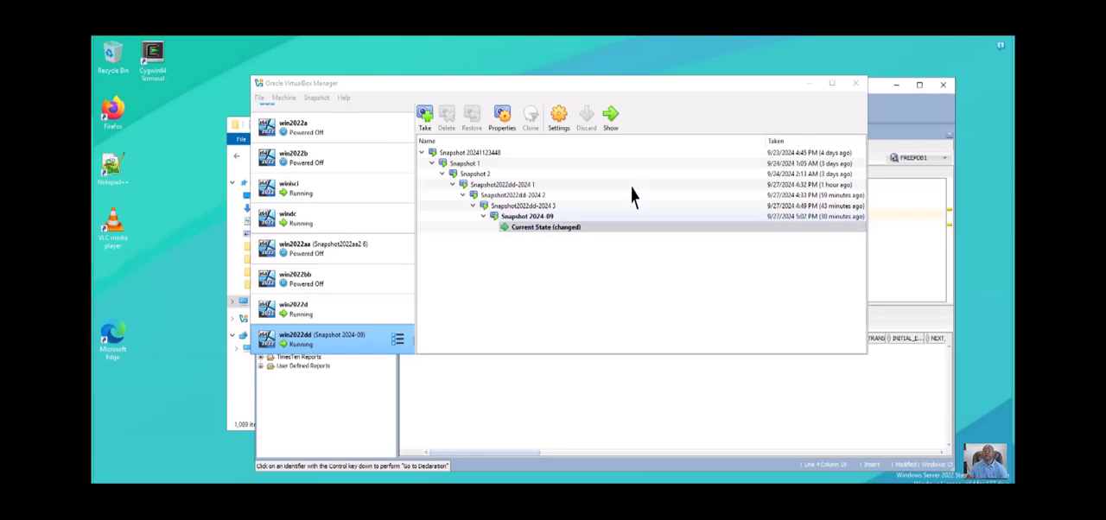
{"action": "left_click", "coordinate": [424, 118]}
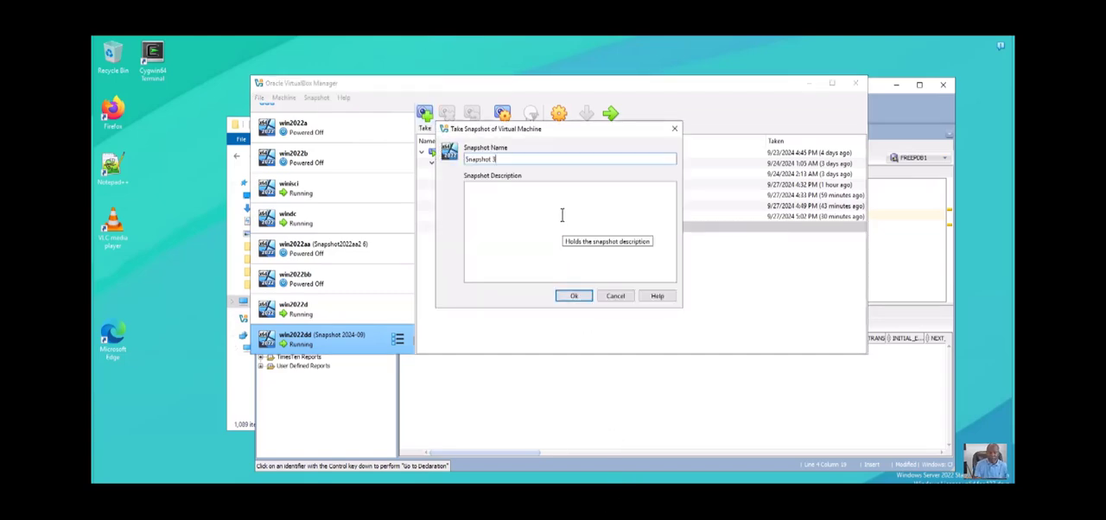
{"action": "key", "text": "BackSpace"}
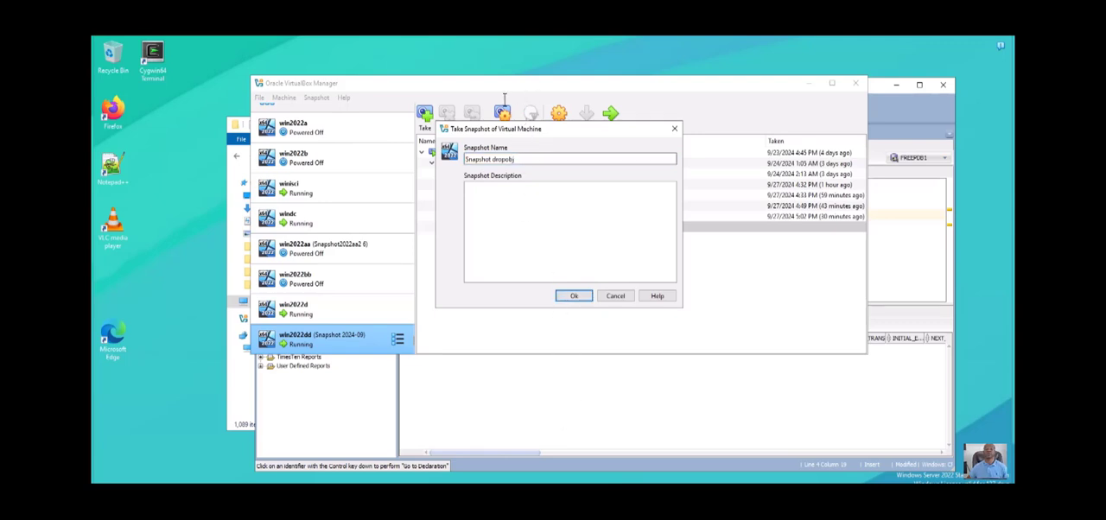
{"action": "left_click_drag", "start_coordinate": [516, 158], "coordinate": [462, 159]}
{"action": "key", "text": "ctrl+c"}
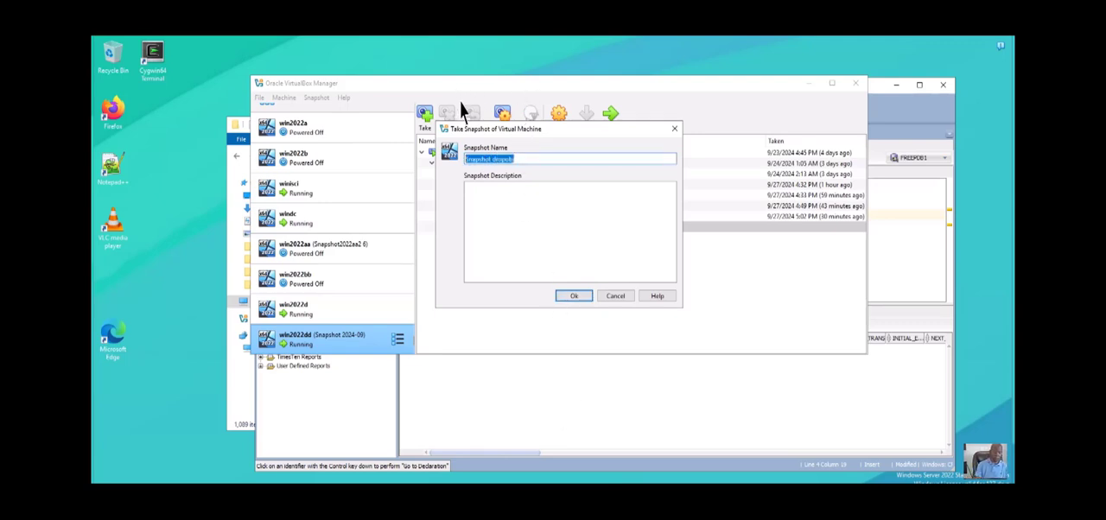
{"action": "key", "text": "Tab"}
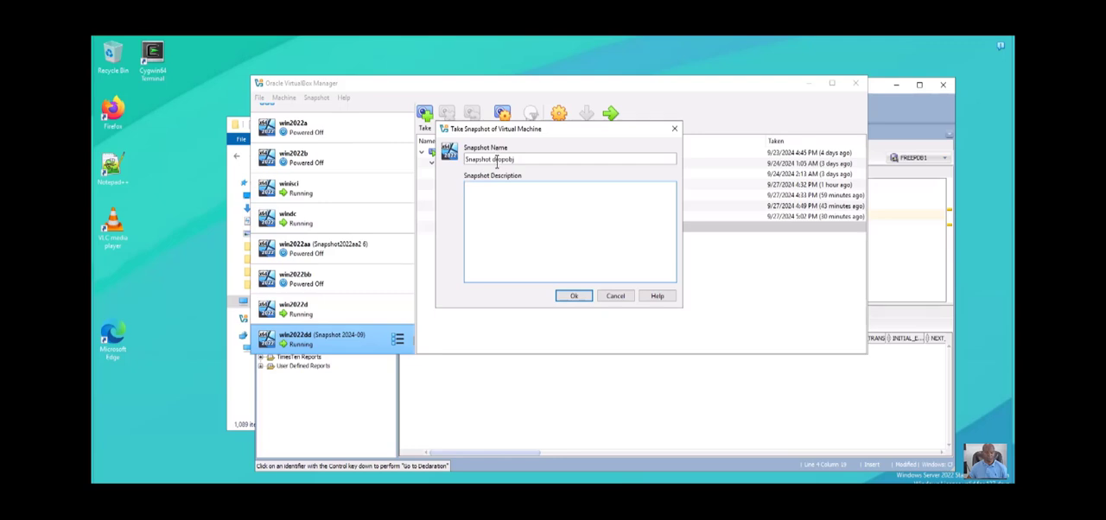
{"action": "key", "text": "ctrl+v"}
{"action": "left_click", "coordinate": [574, 296]}
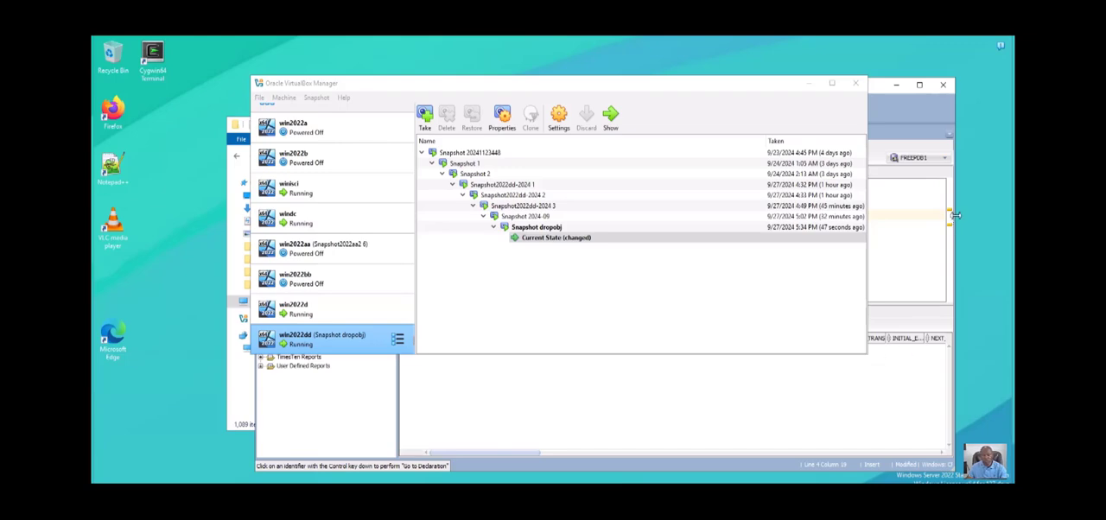
- Return to the SQL Developer worksheet and rerun the select * from tab query
{"action": "left_click", "coordinate": [922, 259]}
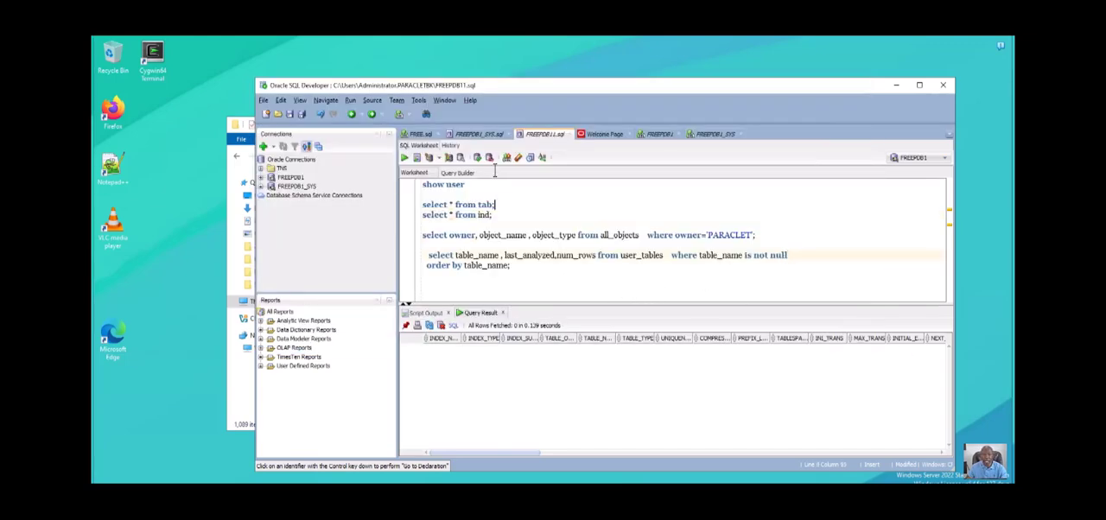
{"action": "left_click_drag", "start_coordinate": [495, 205], "coordinate": [421, 206]}
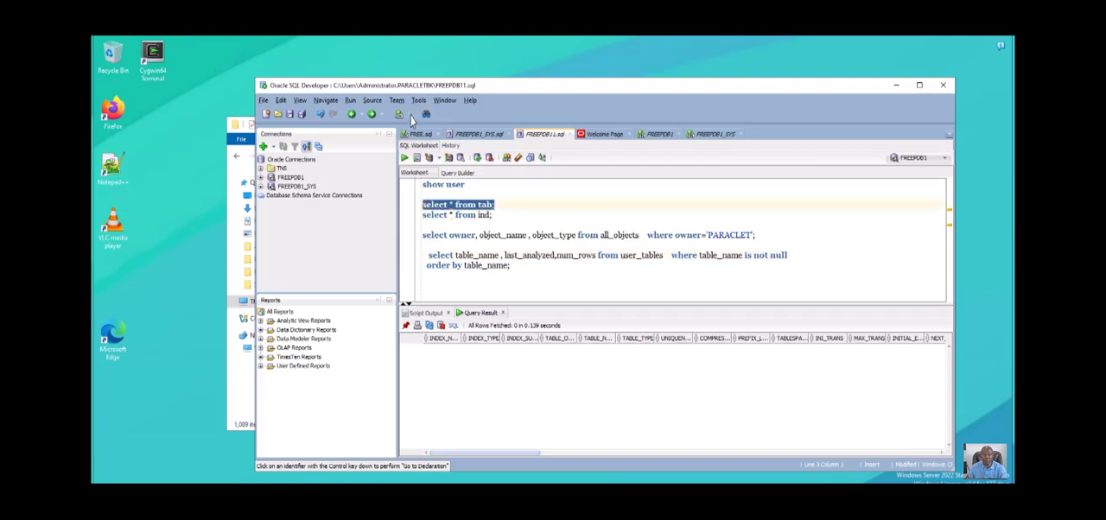
{"action": "left_click", "coordinate": [405, 157]}
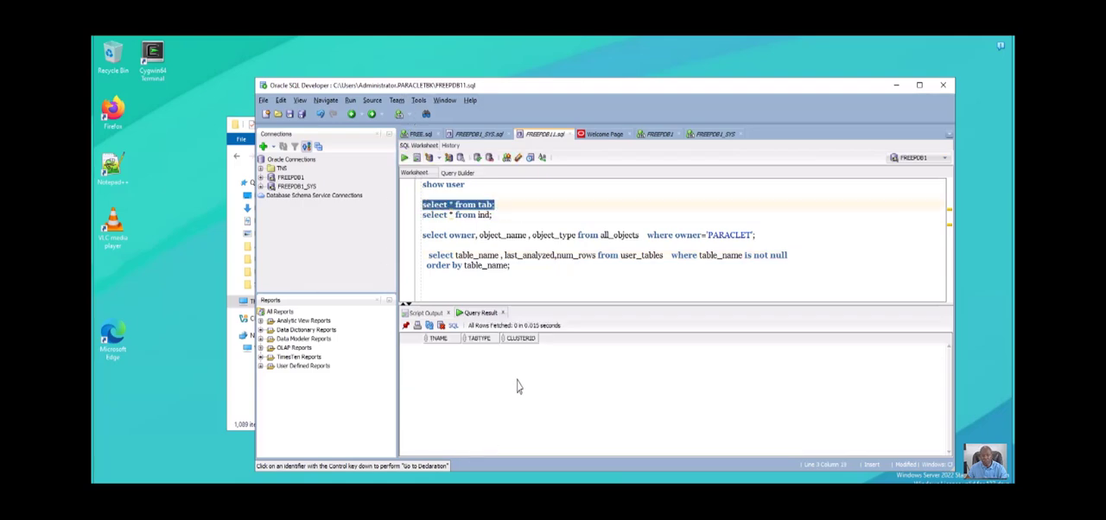
{"action": "key", "text": "Down"}
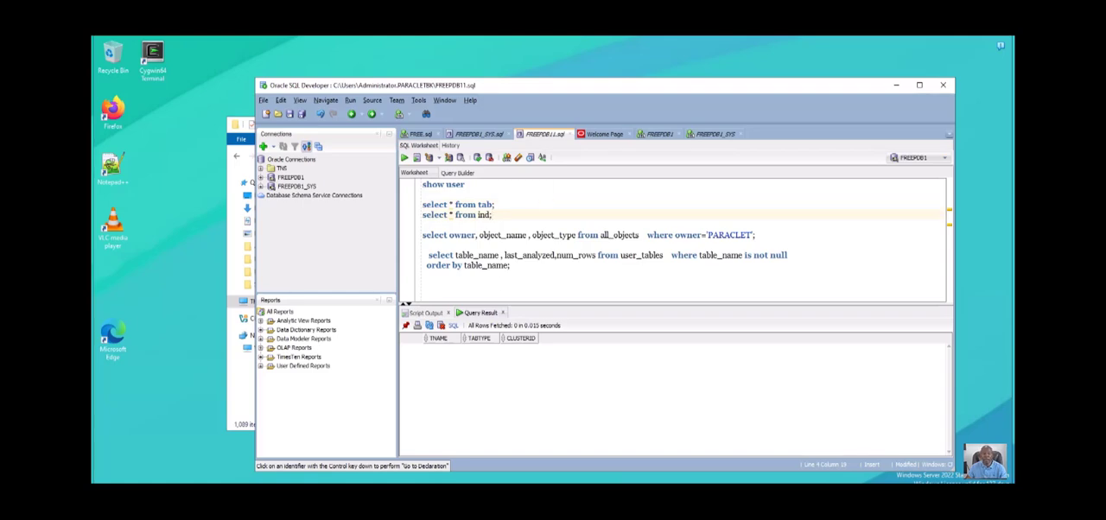
- Switch to the SQL_NEW folder in File Explorer and open run_pbk_install.bat in Notepad to examine its call to pbk_install.bat
{"action": "mouse_move", "coordinate": [358, 501]}
{"action": "left_click", "coordinate": [410, 457]}
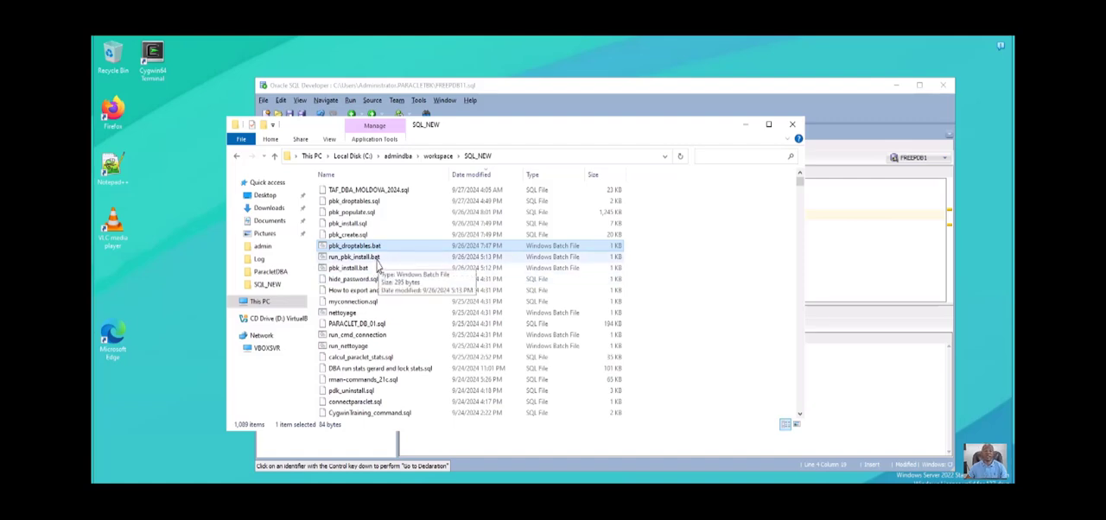
{"action": "left_click", "coordinate": [377, 258]}
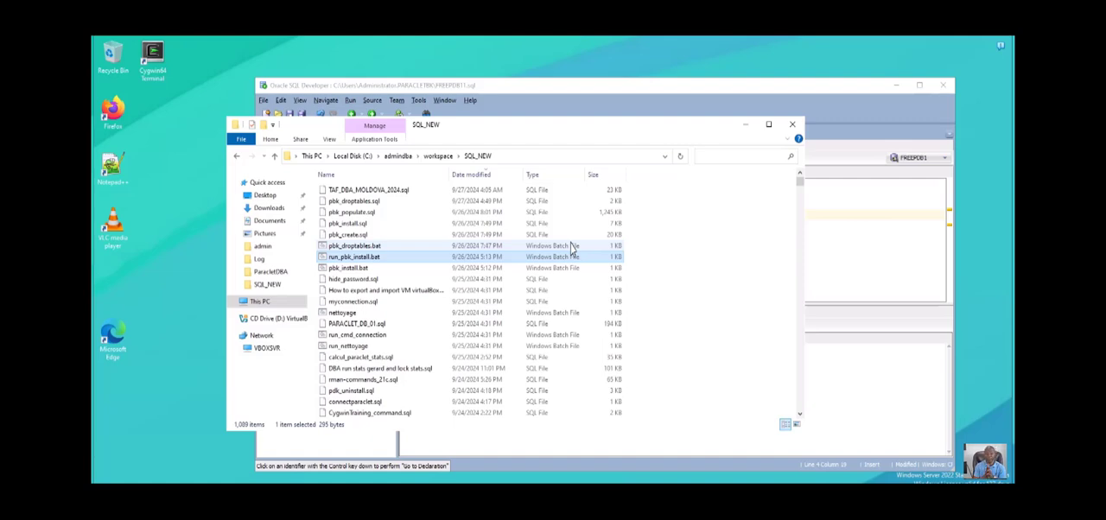
{"action": "right_click", "coordinate": [399, 267]}
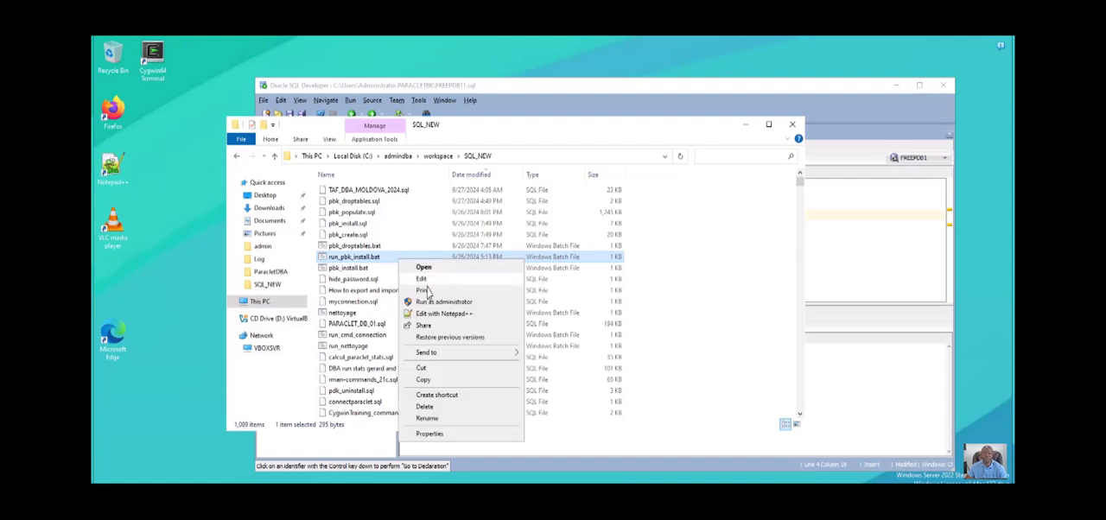
{"action": "left_click", "coordinate": [425, 278]}
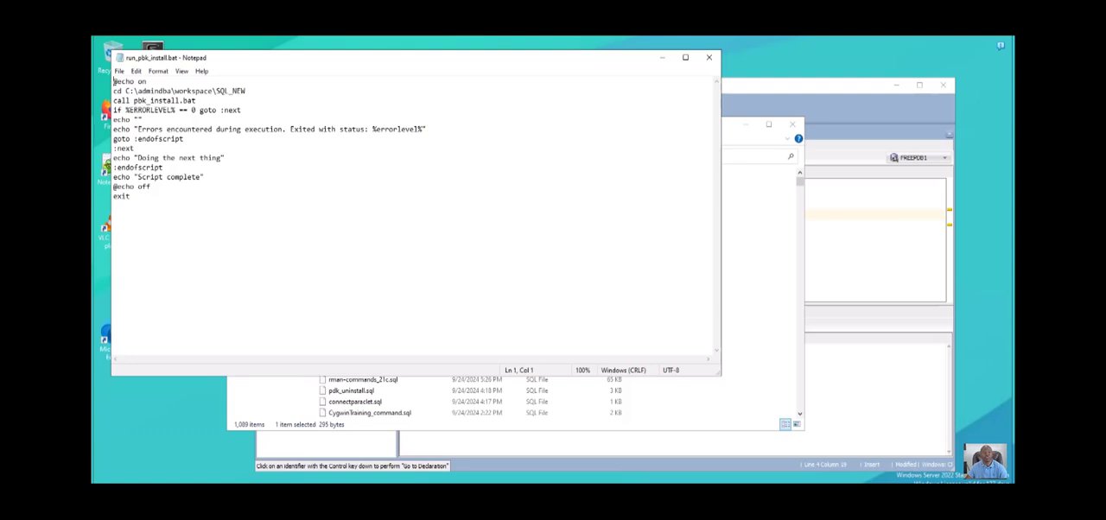
{"action": "left_click_drag", "start_coordinate": [195, 91], "coordinate": [170, 100]}
{"action": "left_click", "coordinate": [200, 100]}
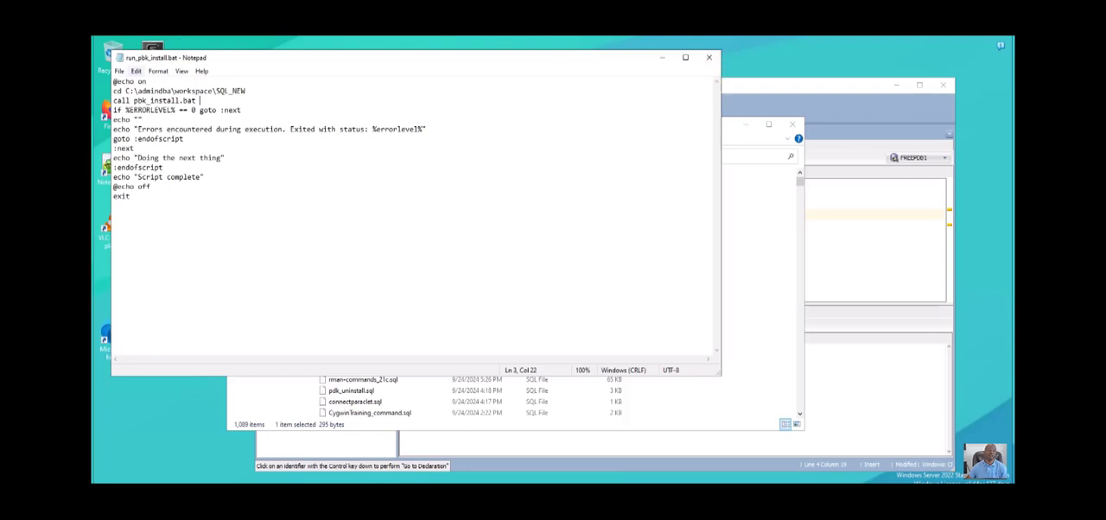
- Set the Notepad font size to 18 for the batch script text
{"action": "left_click", "coordinate": [158, 71]}
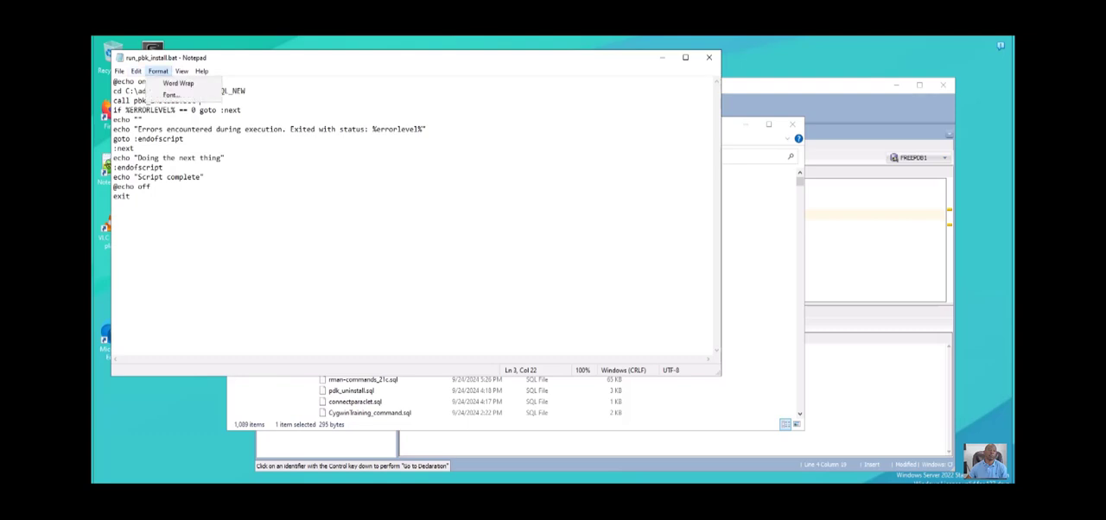
{"action": "key", "text": "Return"}
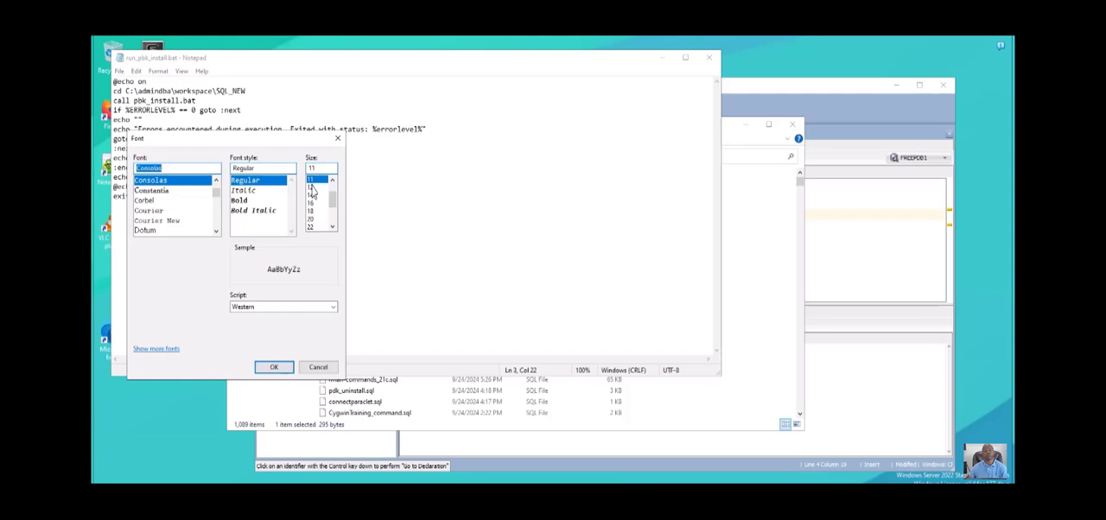
{"action": "left_click", "coordinate": [312, 211]}
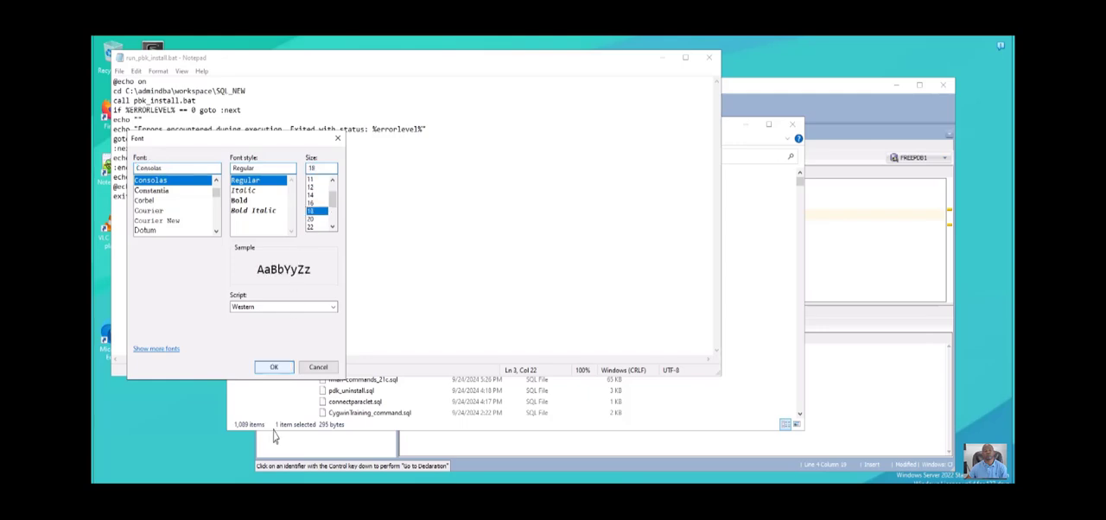
{"action": "key", "text": "Return"}
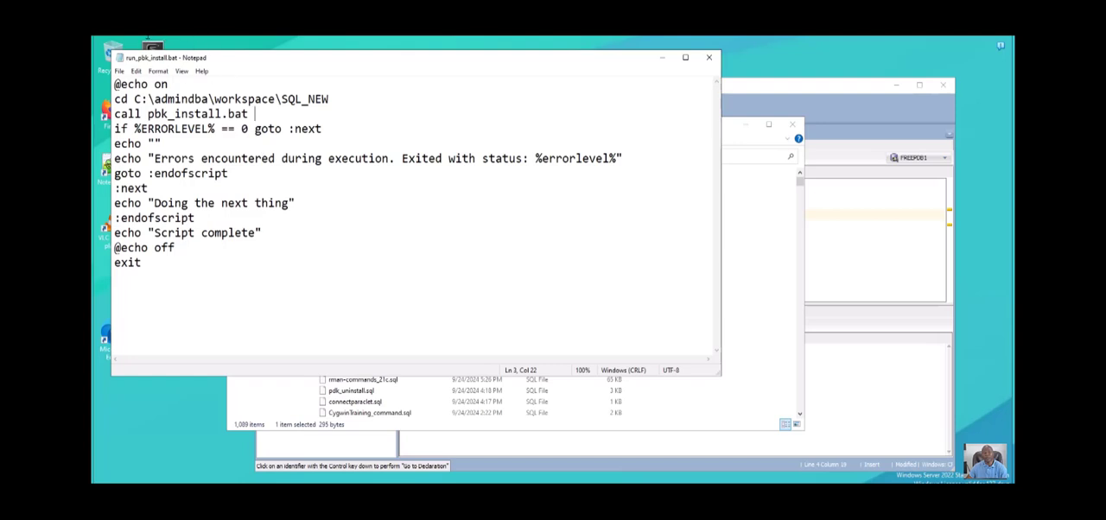
- Highlight the called pbk_install.bat in the script and close the file without changing it
{"action": "left_click_drag", "start_coordinate": [134, 99], "coordinate": [168, 83]}
{"action": "left_click_drag", "start_coordinate": [256, 114], "coordinate": [149, 114]}
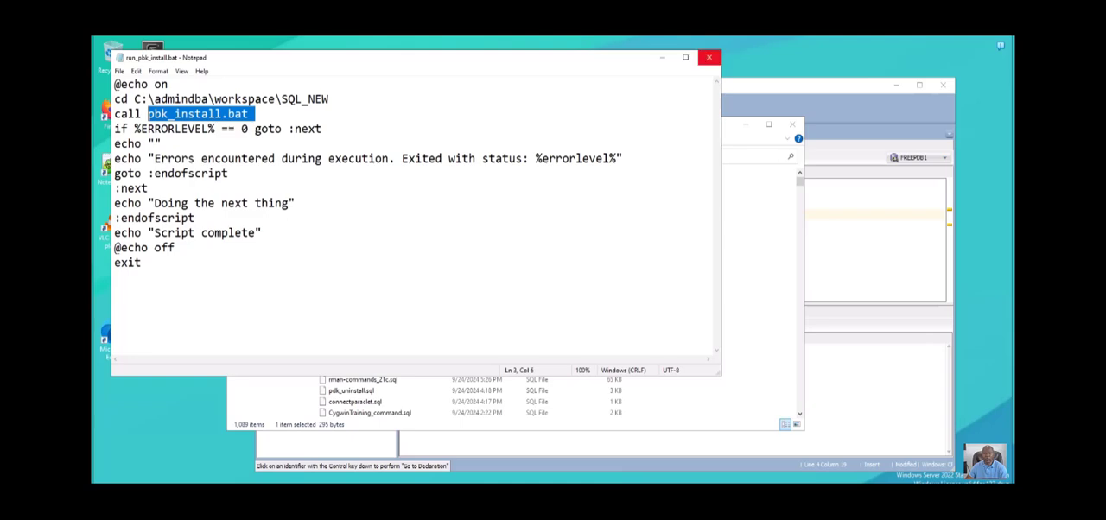
{"action": "left_click", "coordinate": [709, 57]}
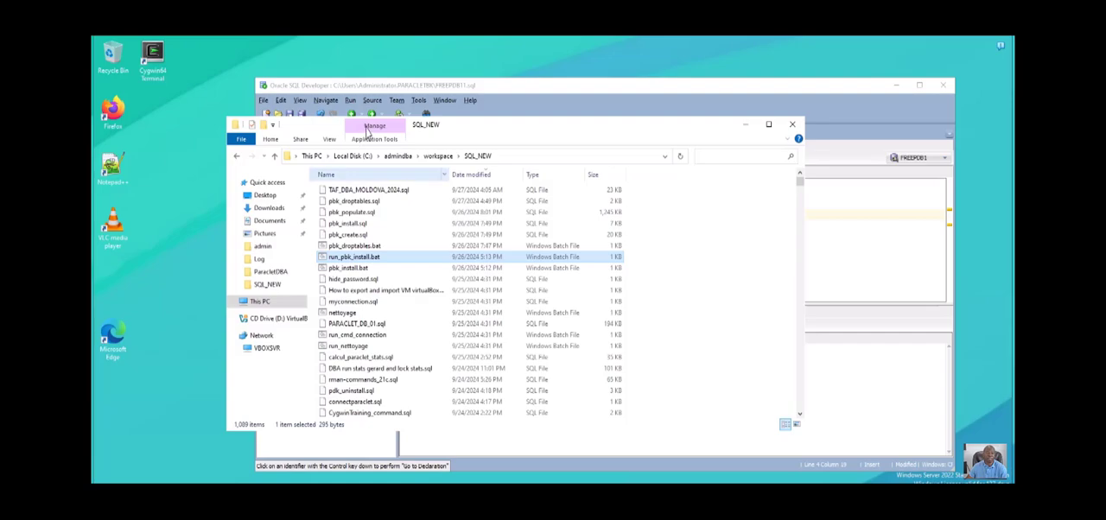
- Sort SQL_NEW by name, open its Log folder and delete all the old log files in it
{"action": "left_click", "coordinate": [380, 175]}
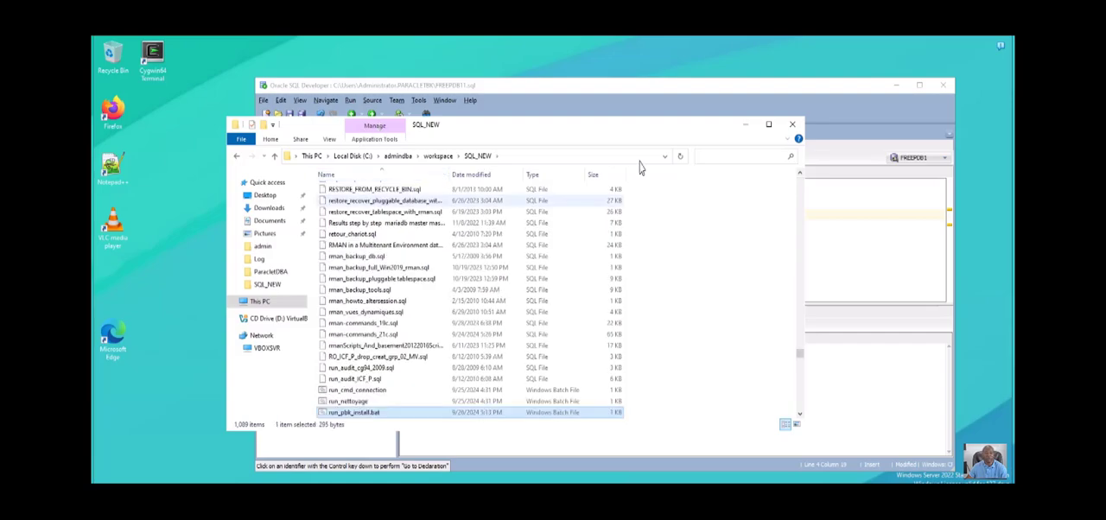
{"action": "left_click_drag", "start_coordinate": [799, 354], "coordinate": [796, 130]}
{"action": "left_click", "coordinate": [330, 188]}
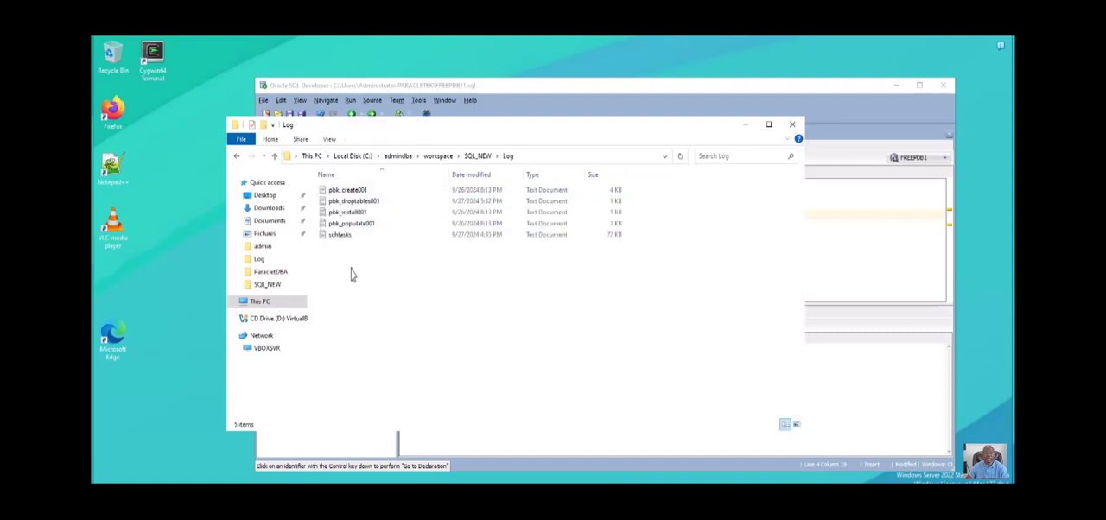
{"action": "left_click_drag", "start_coordinate": [361, 252], "coordinate": [334, 148]}
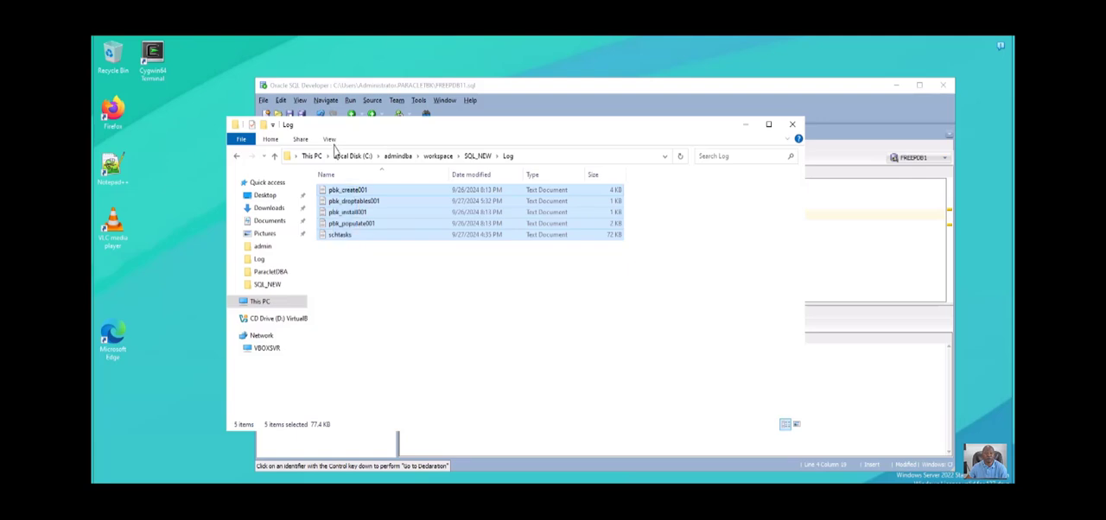
{"action": "key", "text": "Delete"}
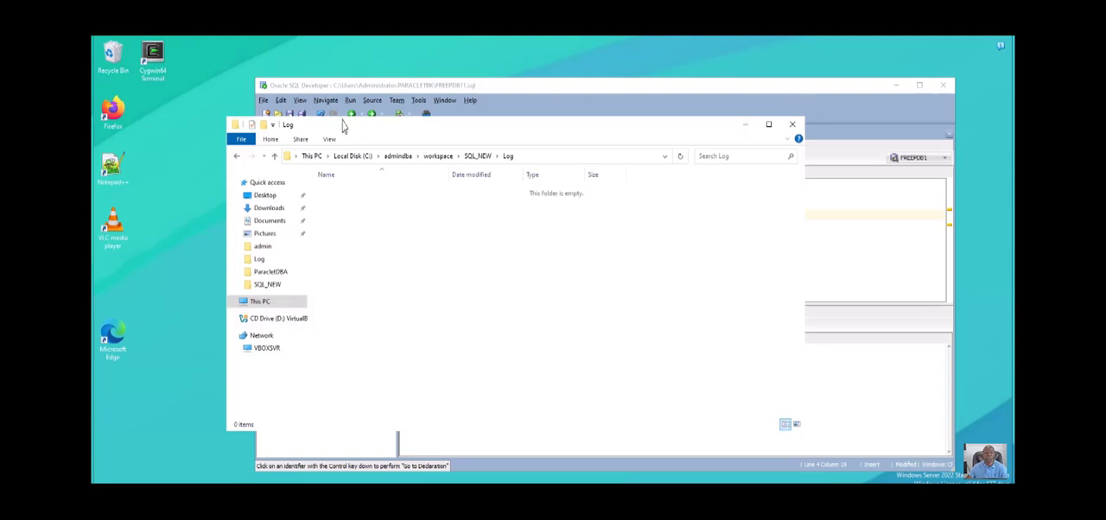
- Return to the SQL_NEW folder and sort it by date modified to reach the newest scripts
{"action": "left_click", "coordinate": [273, 155]}
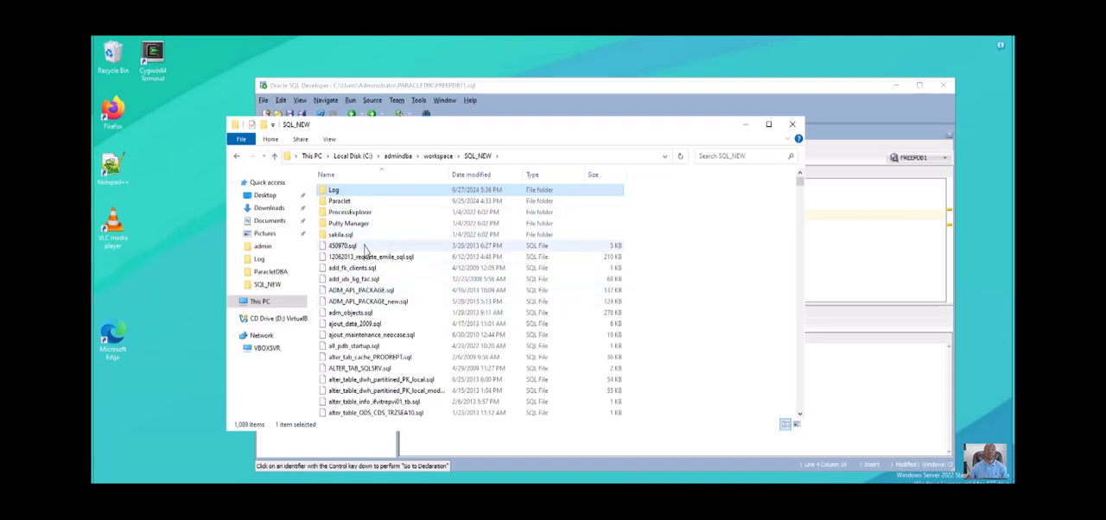
{"action": "left_click", "coordinate": [471, 175]}
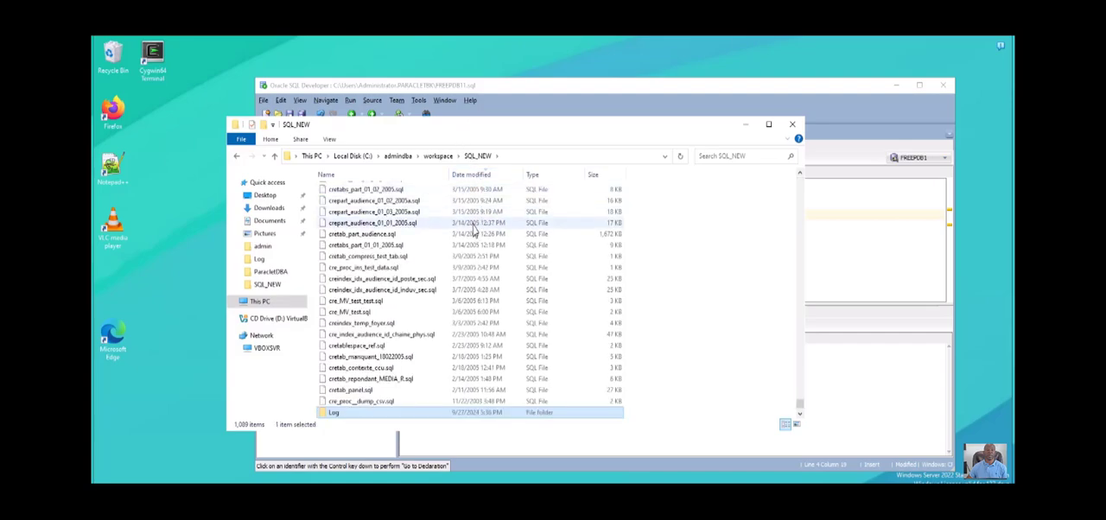
{"action": "scroll", "coordinate": [461, 263], "scroll_direction": "up", "scroll_amount": 4}
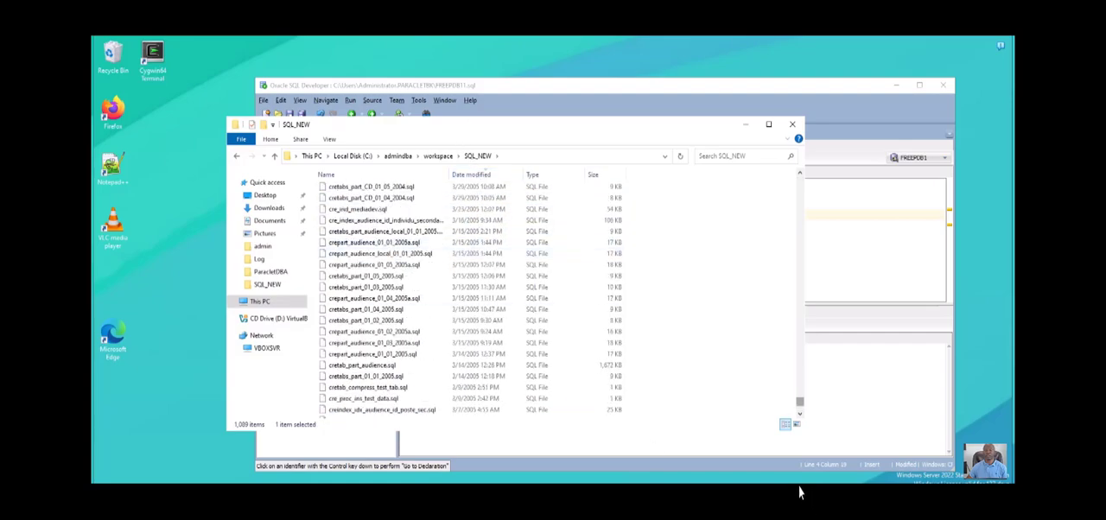
{"action": "left_click_drag", "start_coordinate": [799, 401], "coordinate": [761, 160]}
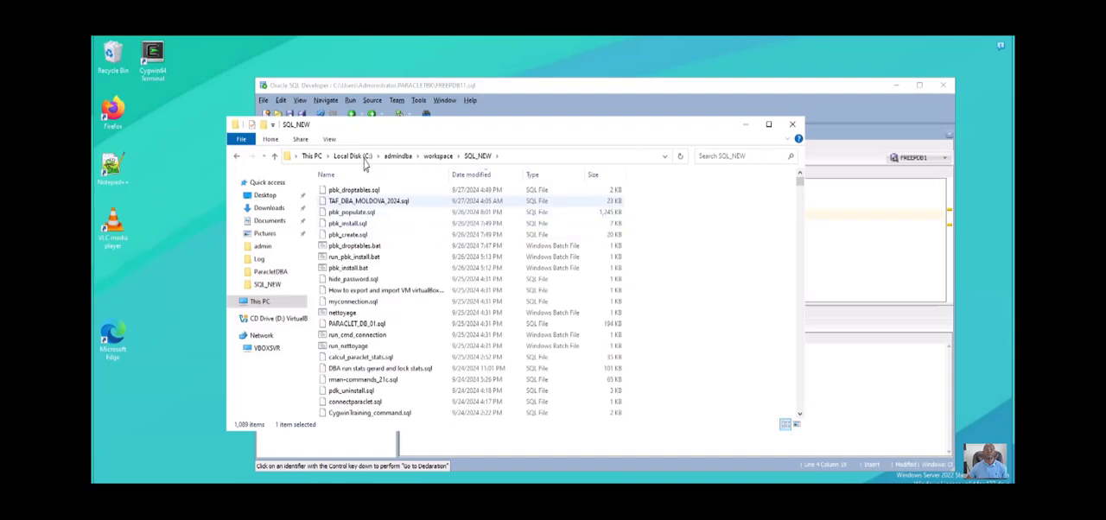
- Run pbk_install.bat from the SQL_NEW folder as administrator to reinstall the schema
{"action": "left_click", "coordinate": [353, 221]}
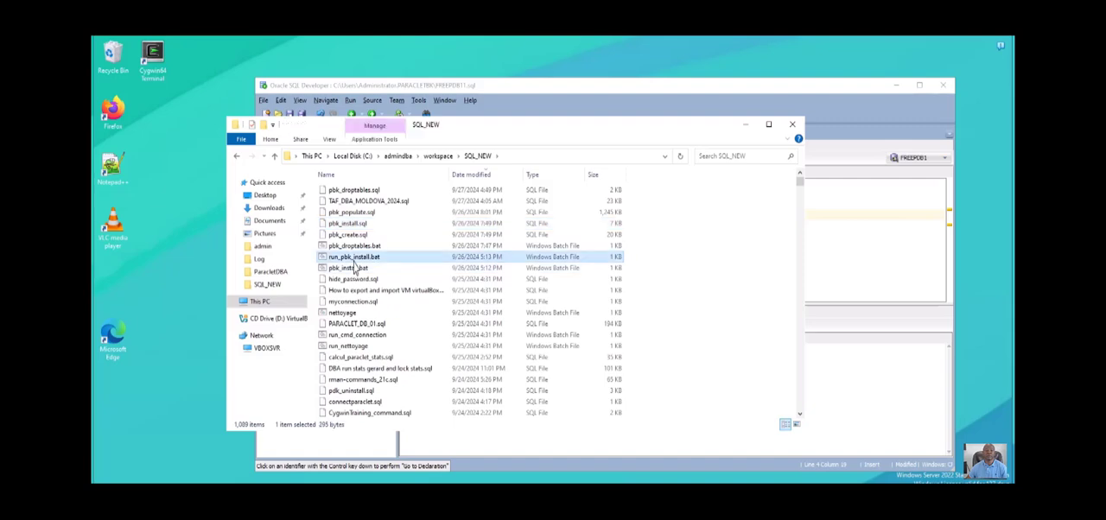
{"action": "left_click", "coordinate": [357, 259]}
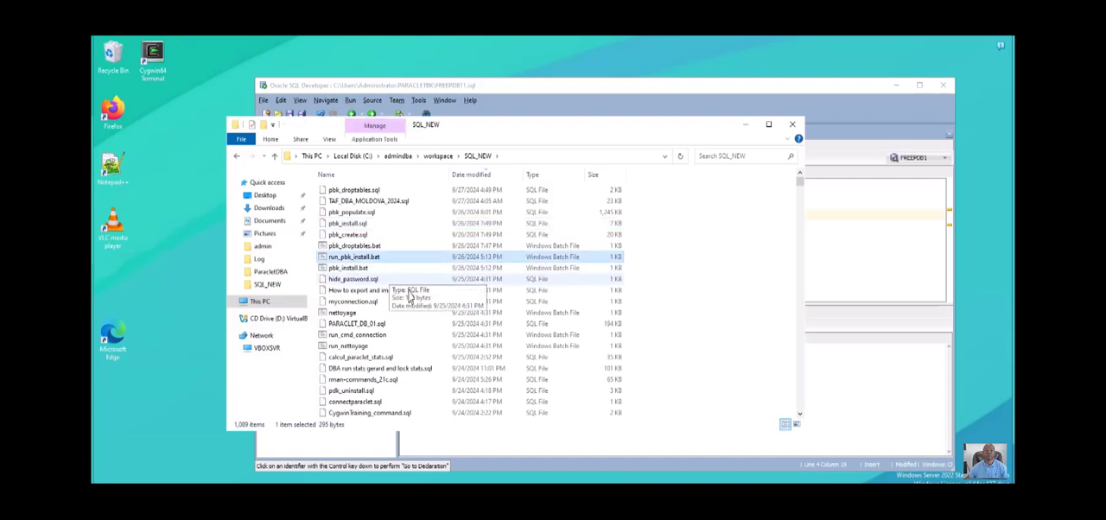
{"action": "left_click", "coordinate": [349, 281]}
{"action": "left_click", "coordinate": [350, 271]}
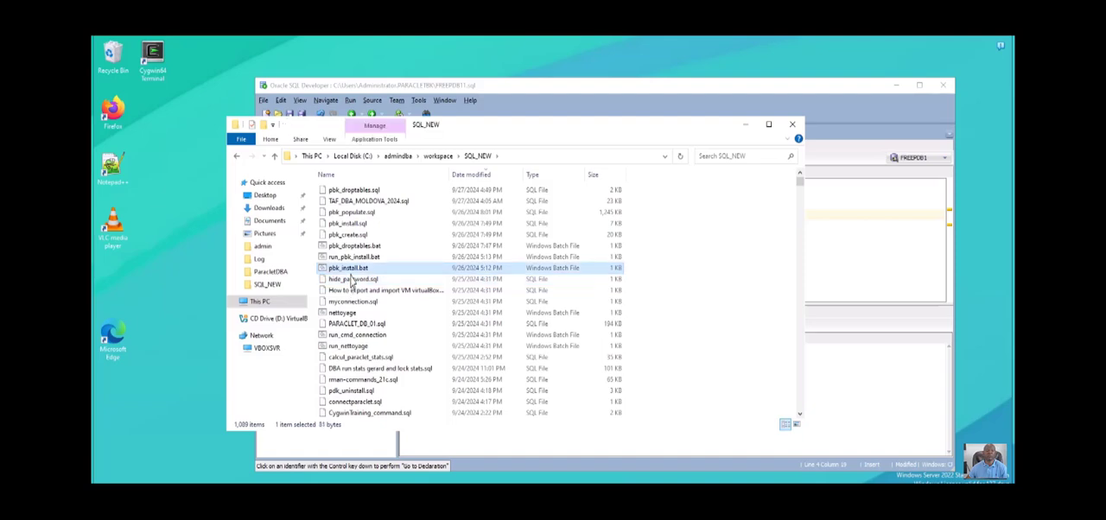
{"action": "right_click", "coordinate": [351, 270]}
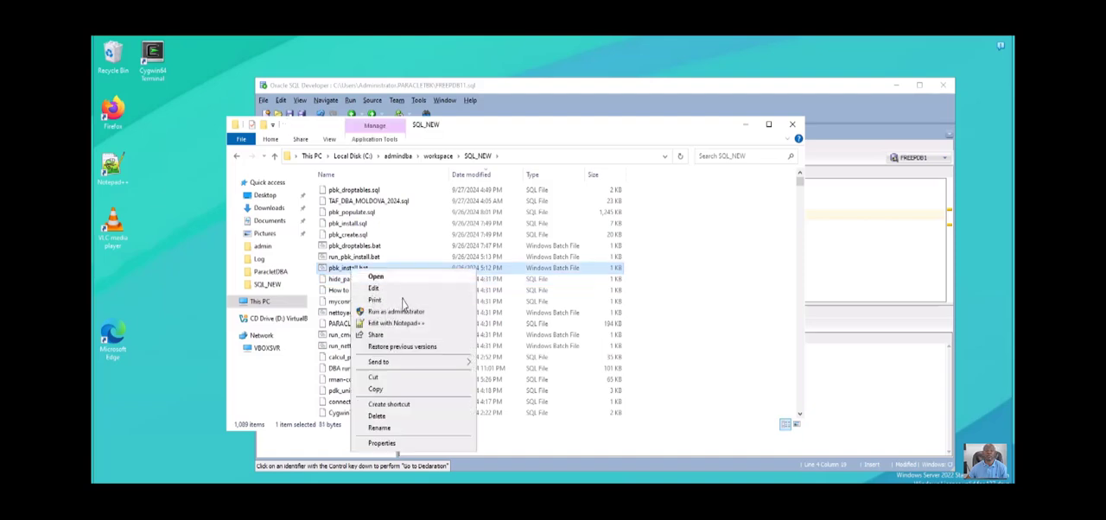
{"action": "left_click", "coordinate": [395, 311]}
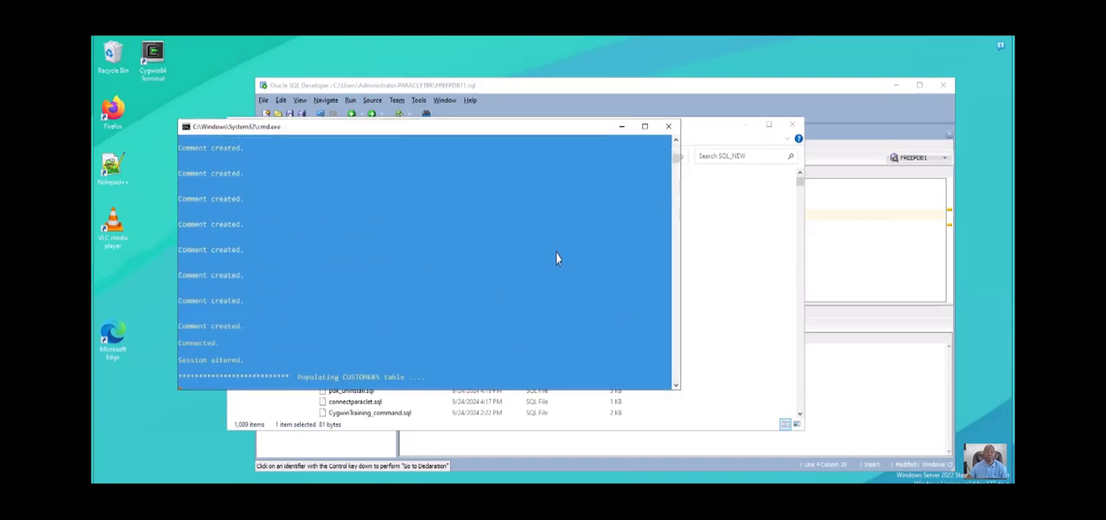
- Reopen SQL_NEW's Log folder through the workspace folder and select the pbk_create001 log
{"action": "left_click", "coordinate": [733, 240]}
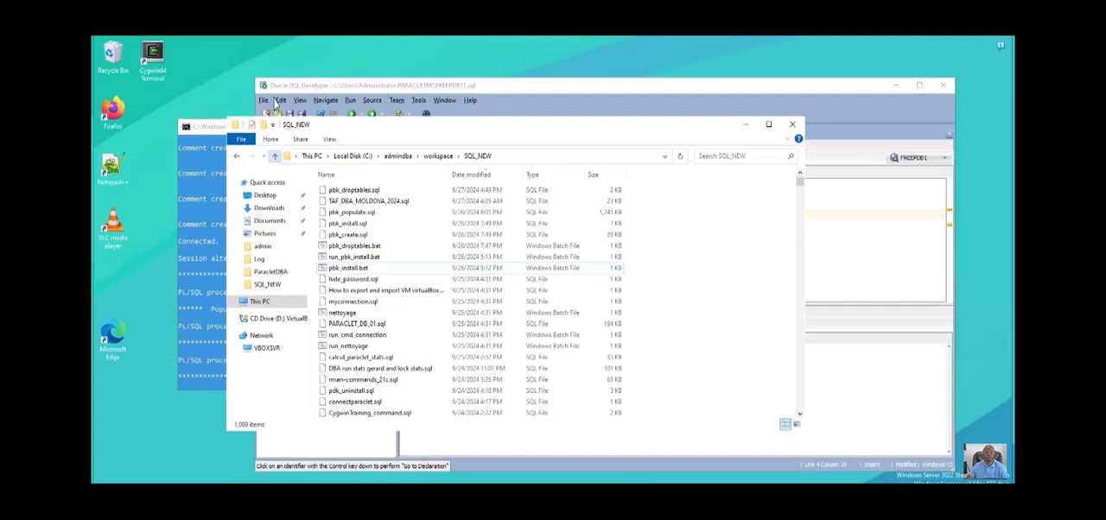
{"action": "left_click", "coordinate": [274, 156]}
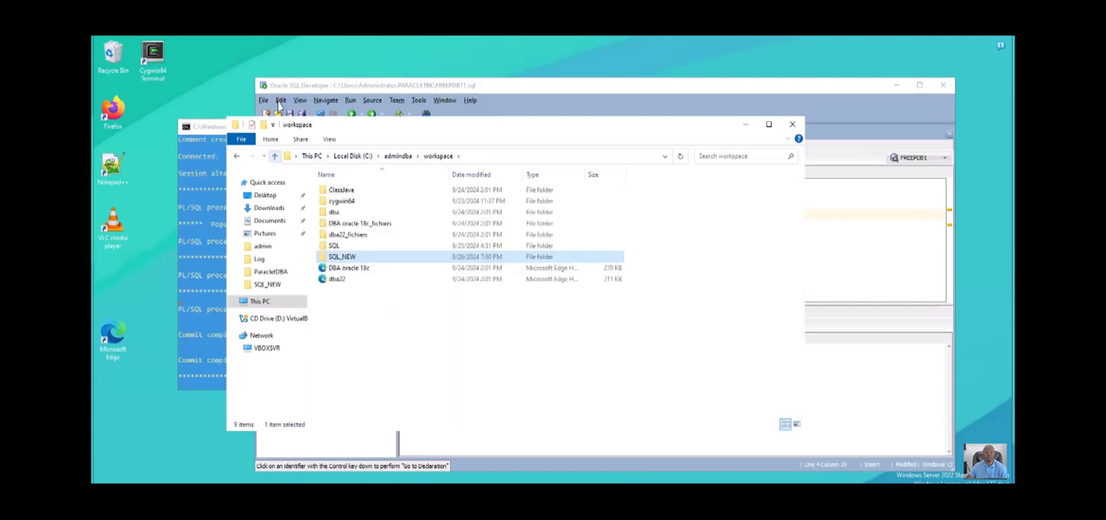
{"action": "double_click", "coordinate": [326, 257]}
{"action": "left_click", "coordinate": [390, 175]}
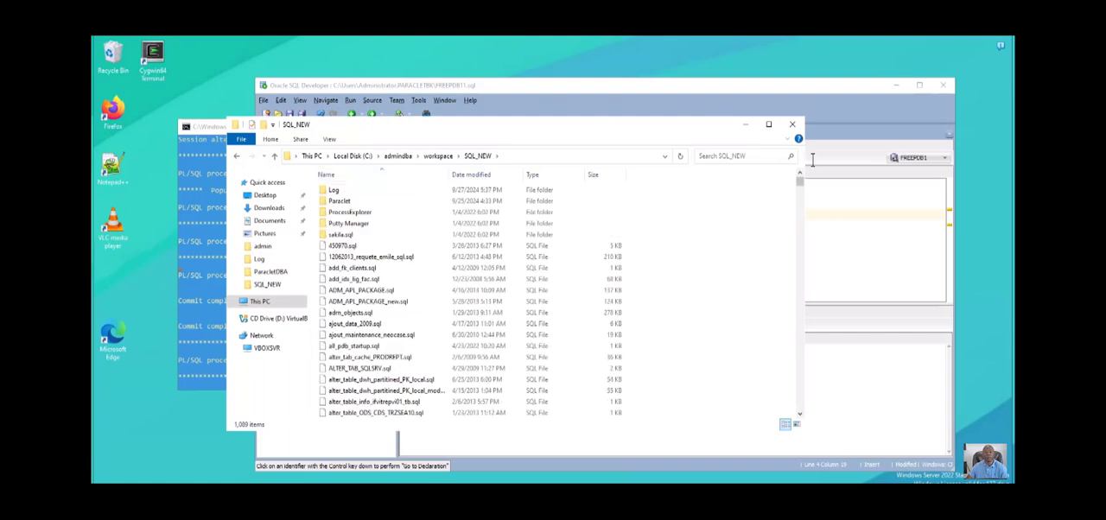
{"action": "double_click", "coordinate": [334, 189]}
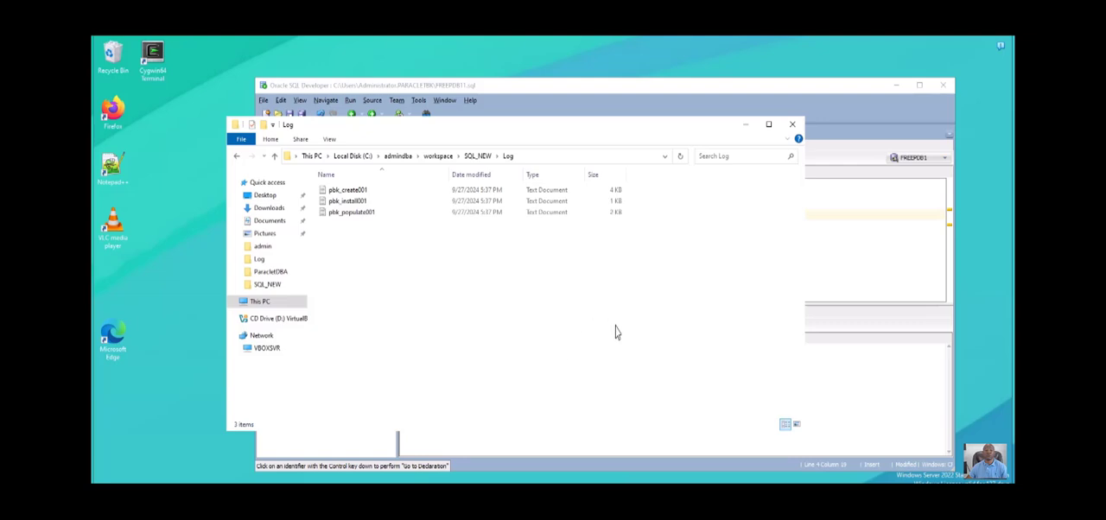
{"action": "left_click", "coordinate": [359, 189]}
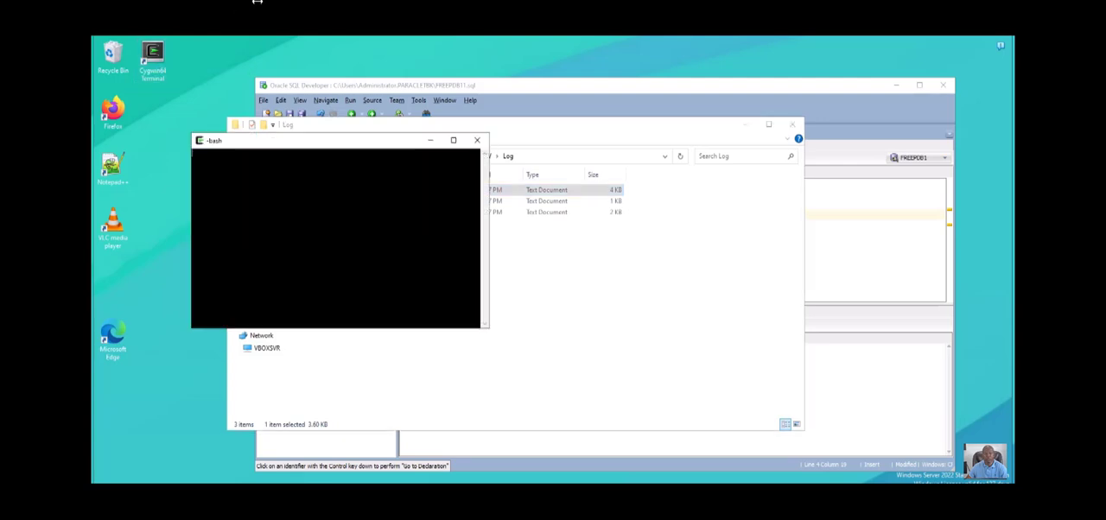
- Move the Cygwin terminal clear of the file list, check its working directory with pwd and clear the screen
{"action": "left_click_drag", "start_coordinate": [334, 143], "coordinate": [693, 244]}
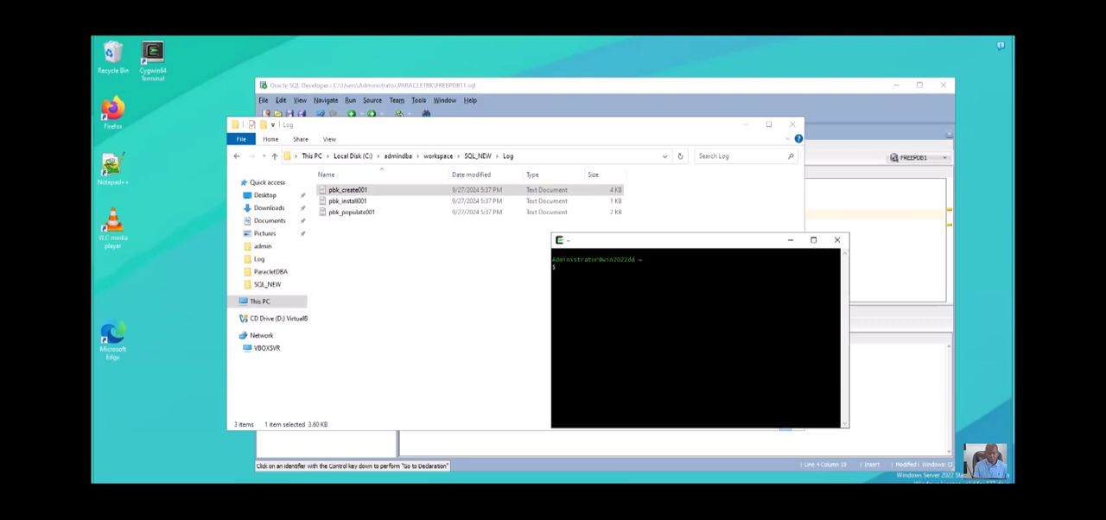
{"action": "key", "text": "Return"}
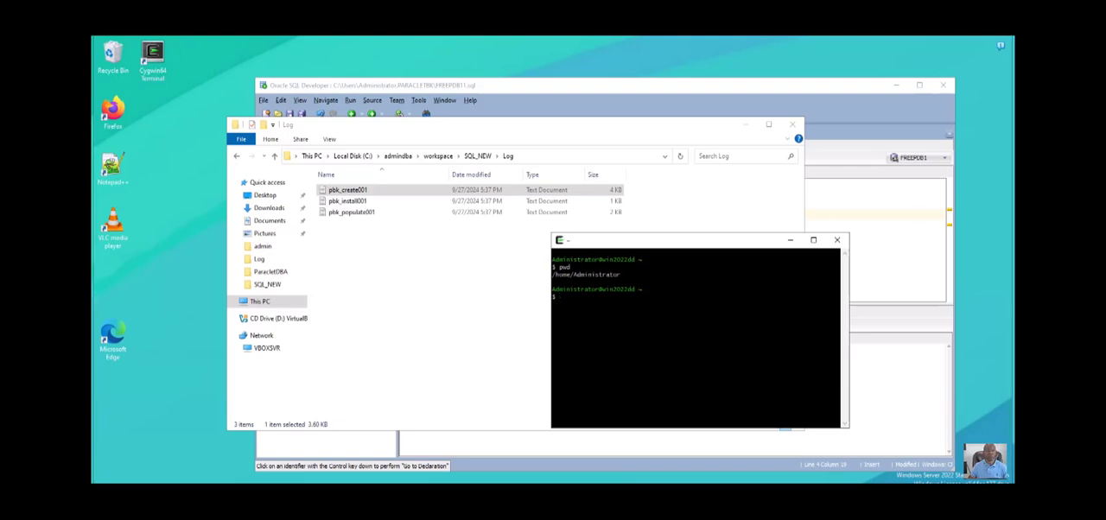
{"action": "key", "text": "ctrl+l"}
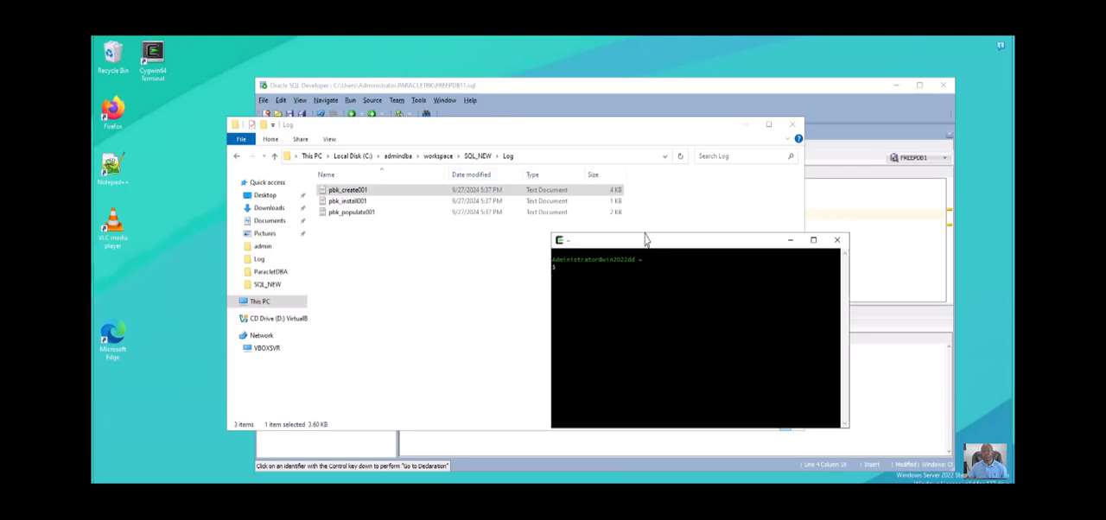
- Reposition and enlarge the Cygwin terminal window and try to run fd -k in it
{"action": "left_click_drag", "start_coordinate": [644, 239], "coordinate": [502, 216]}
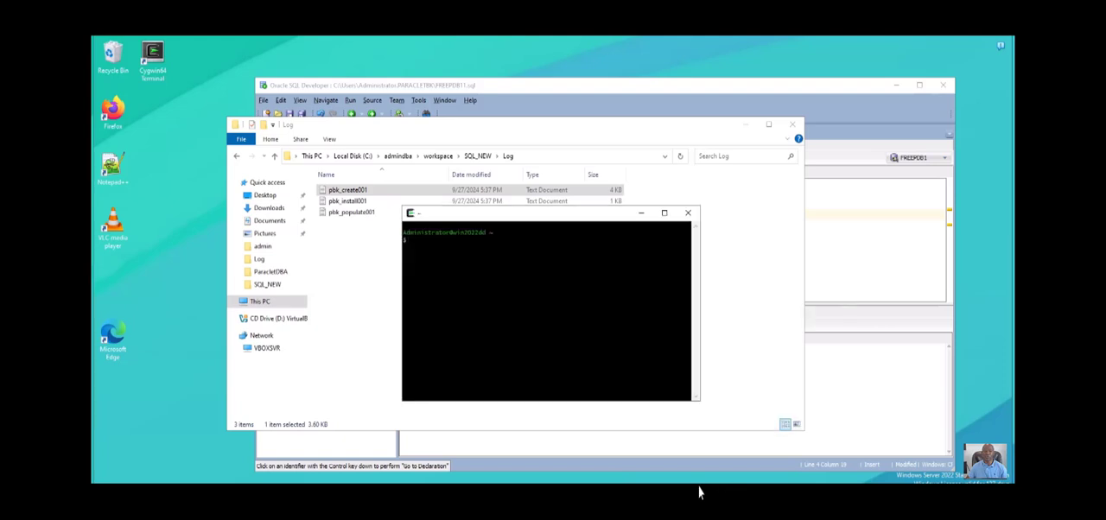
{"action": "left_click_drag", "start_coordinate": [700, 401], "coordinate": [897, 460]}
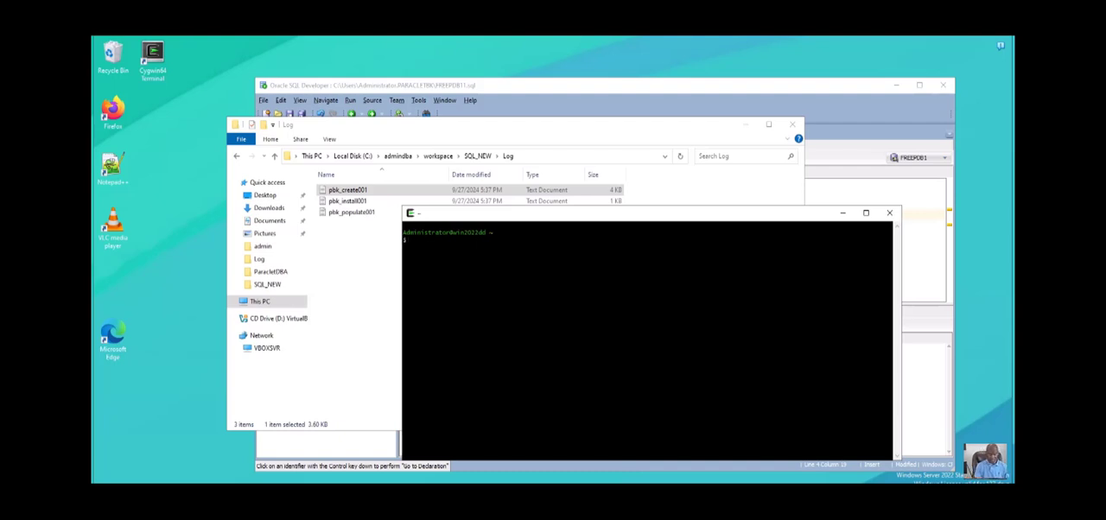
{"action": "type", "text": "fd -k"}
{"action": "key", "text": "Return"}
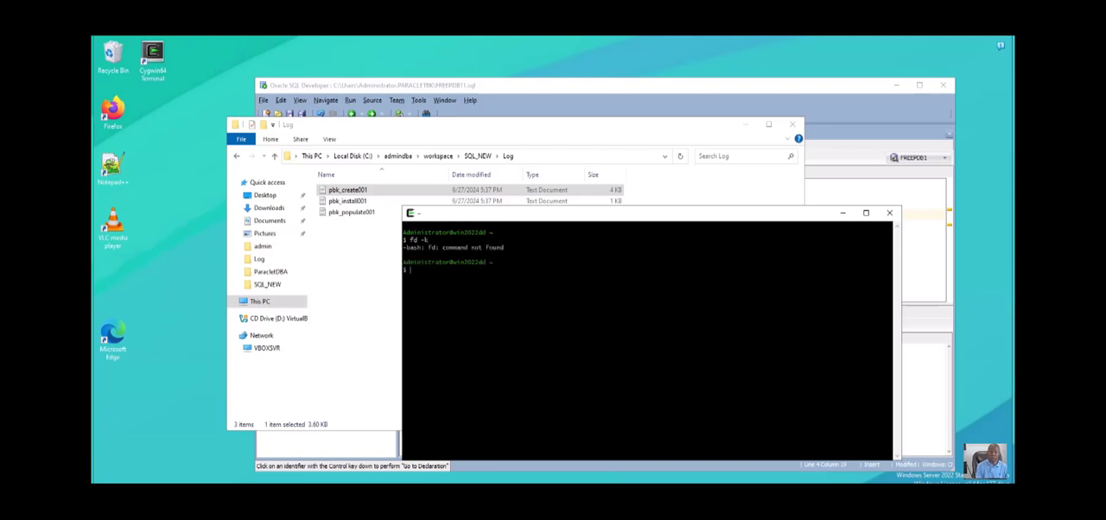
- Review the Cygwin command history for the correct disk command and run df -h to list the mounted drives
{"action": "key", "text": "Up"}
{"action": "key", "text": "BackSpace"}
{"action": "key", "text": "BackSpace"}
{"action": "key", "text": "BackSpace"}
{"action": "key", "text": "BackSpace"}
{"action": "key", "text": "BackSpace"}
{"action": "type", "text": "history"}
{"action": "key", "text": "Return"}
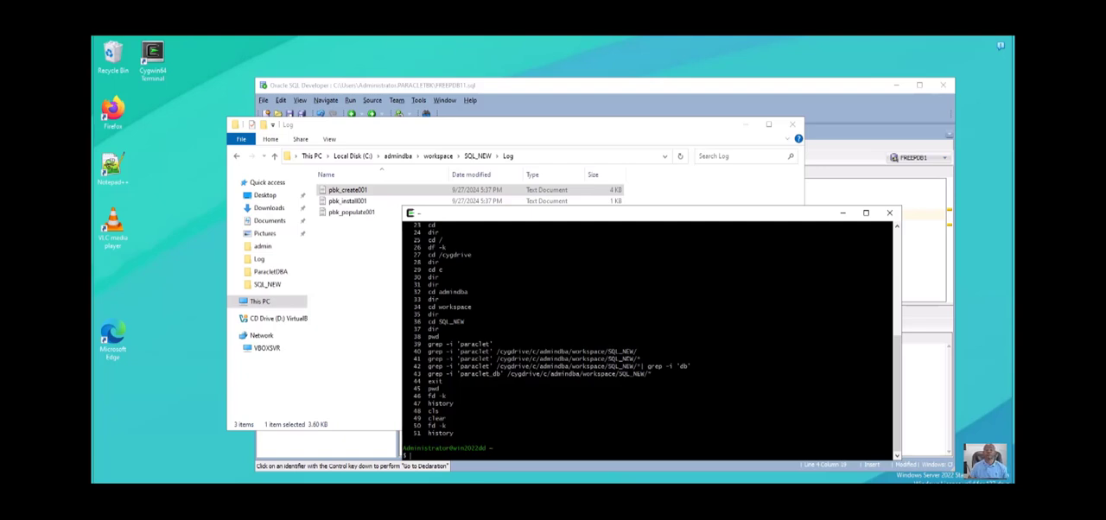
{"action": "scroll", "coordinate": [648, 337], "scroll_direction": "up", "scroll_amount": 7}
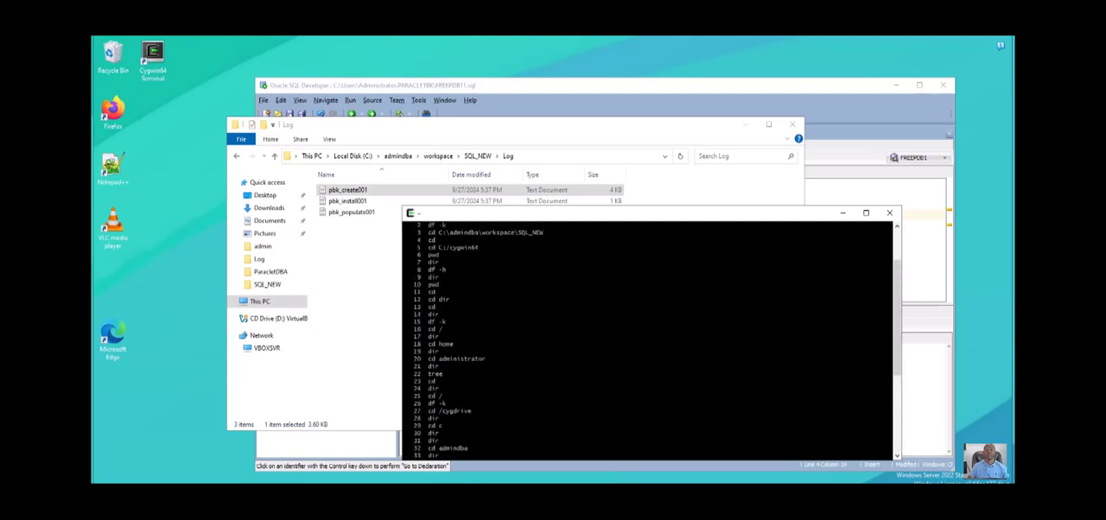
{"action": "scroll", "coordinate": [648, 337], "scroll_direction": "up", "scroll_amount": 1}
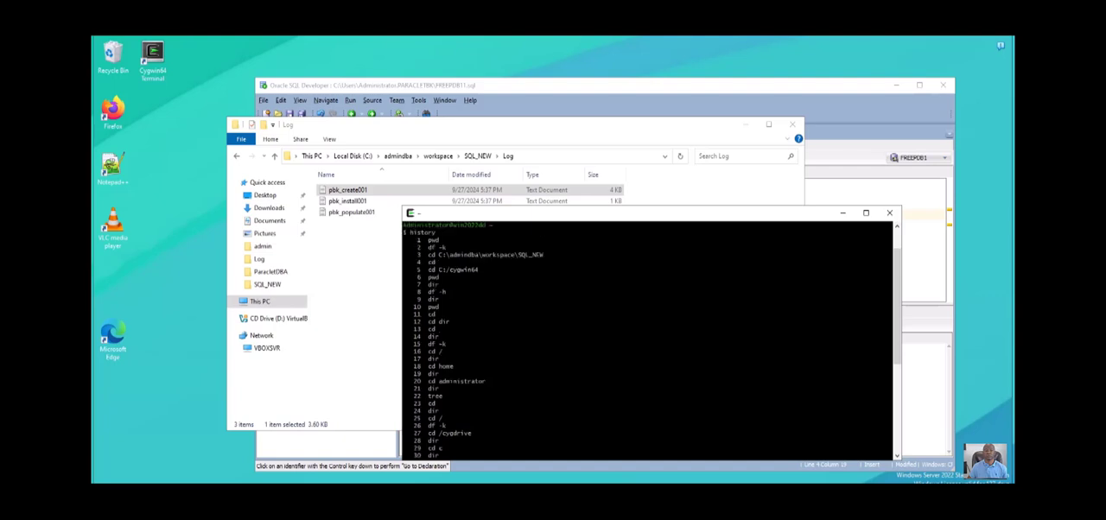
{"action": "scroll", "coordinate": [648, 337], "scroll_direction": "down", "scroll_amount": 8}
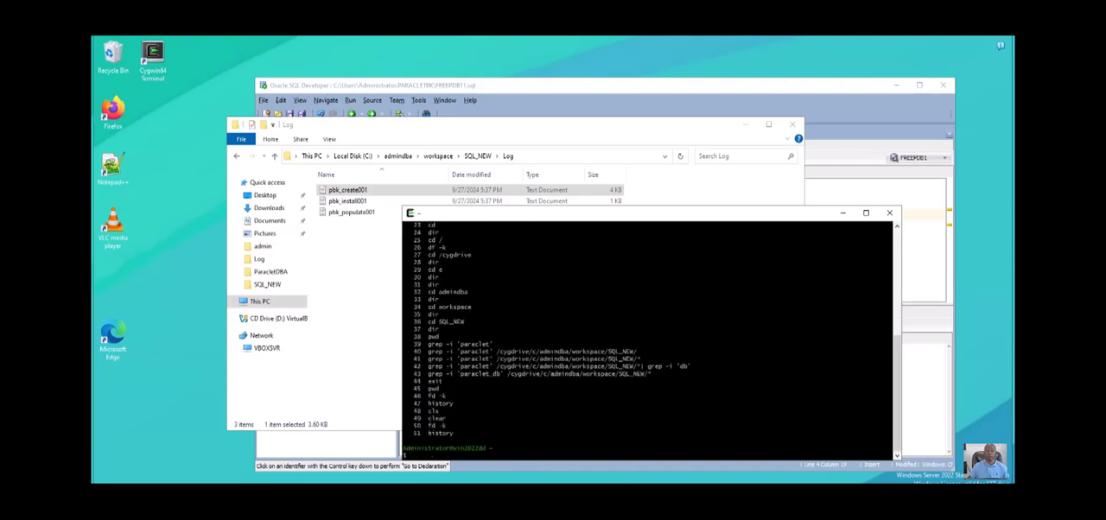
{"action": "type", "text": "df -h"}
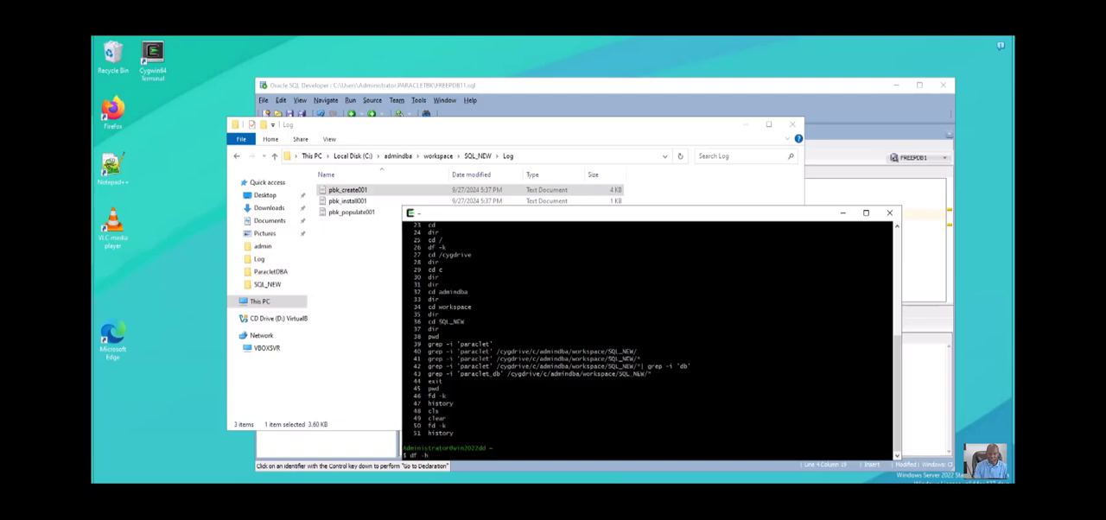
{"action": "key", "text": "Return"}
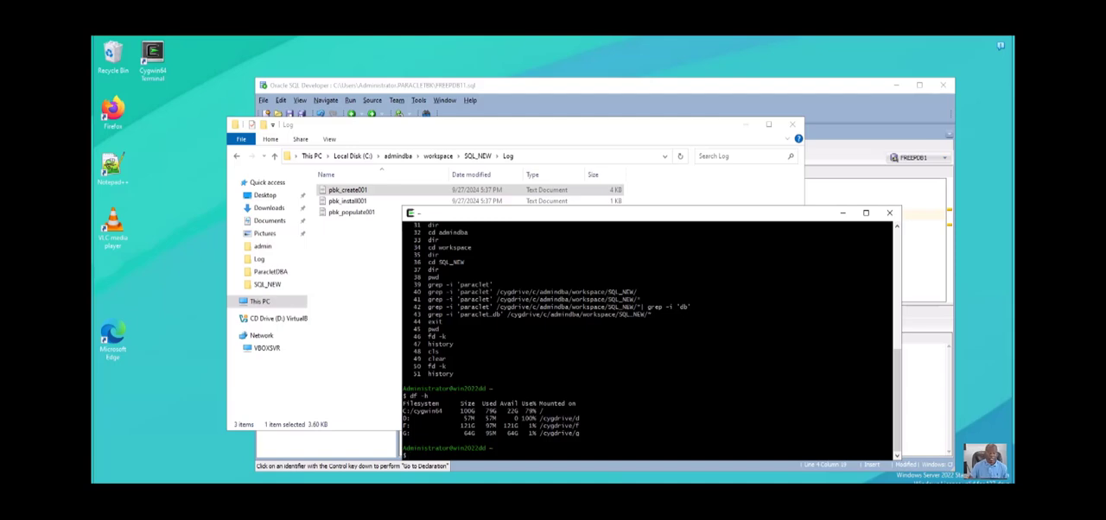
- Change the working directory to /cygdrive/c, reusing the mount path from the df output, and list its contents with dir
{"action": "type", "text": "cd"}
{"action": "left_click_drag", "start_coordinate": [536, 418], "coordinate": [578, 418]}
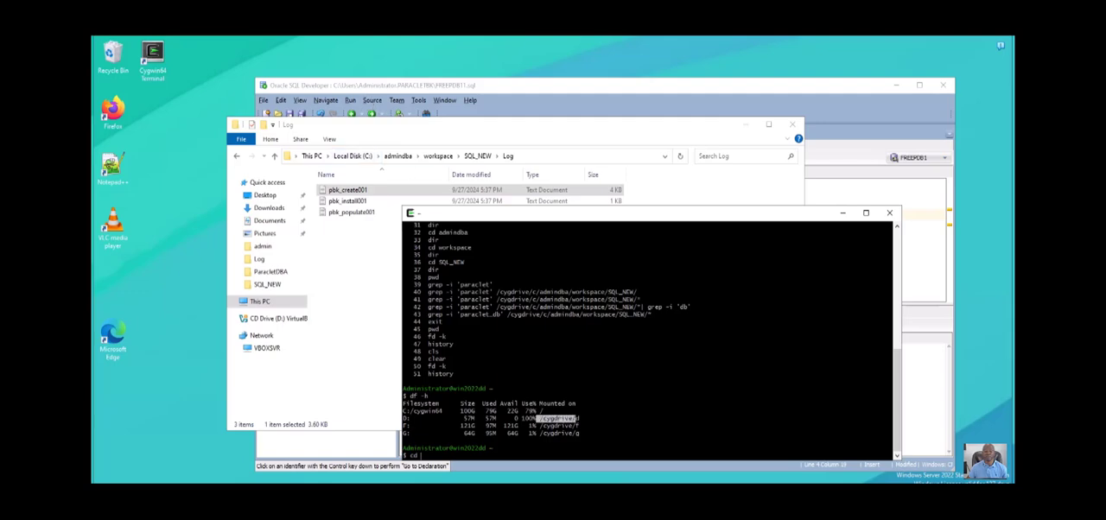
{"action": "right_click", "coordinate": [578, 418]}
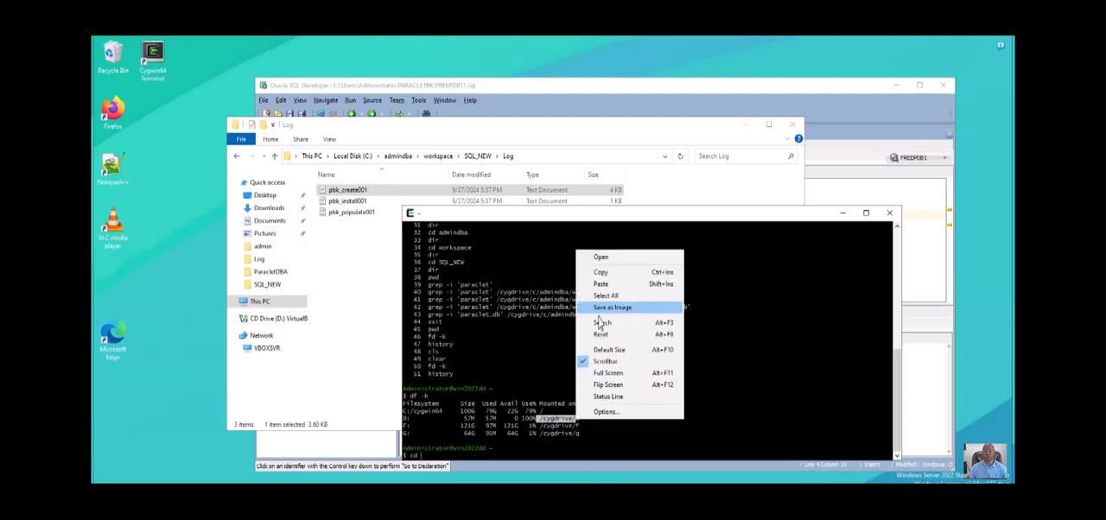
{"action": "left_click", "coordinate": [605, 275]}
{"action": "right_click", "coordinate": [675, 344]}
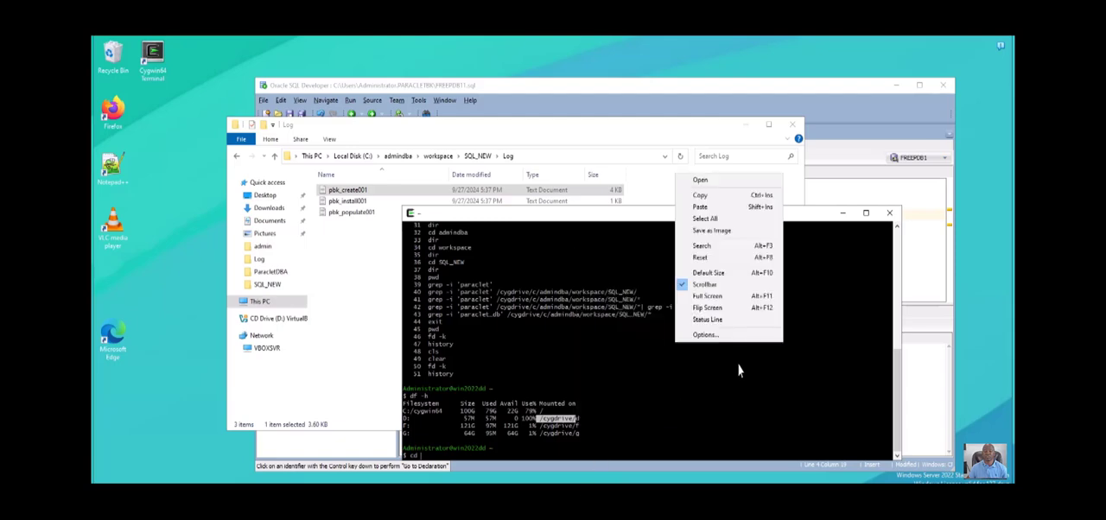
{"action": "left_click", "coordinate": [700, 206]}
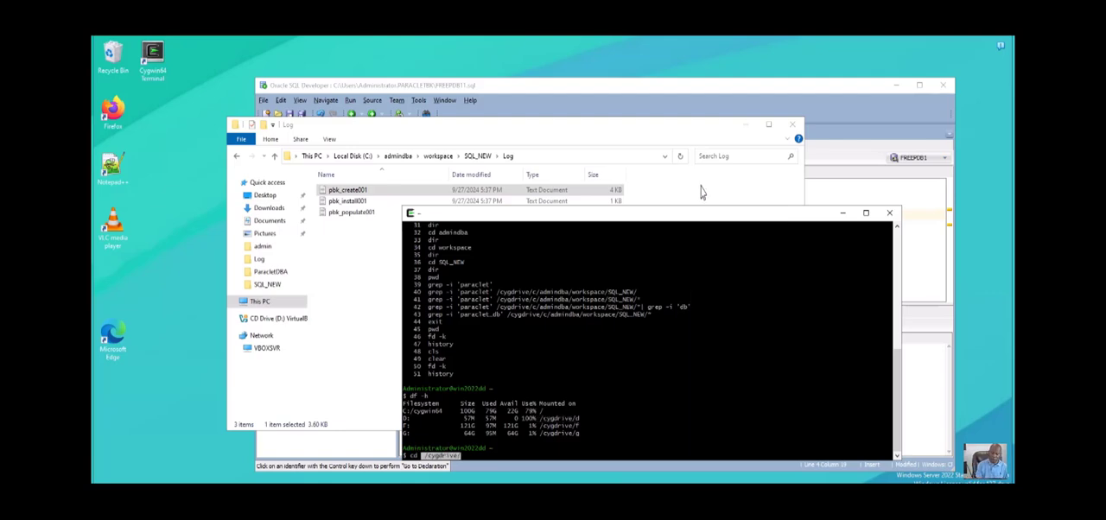
{"action": "key", "text": "Tab"}
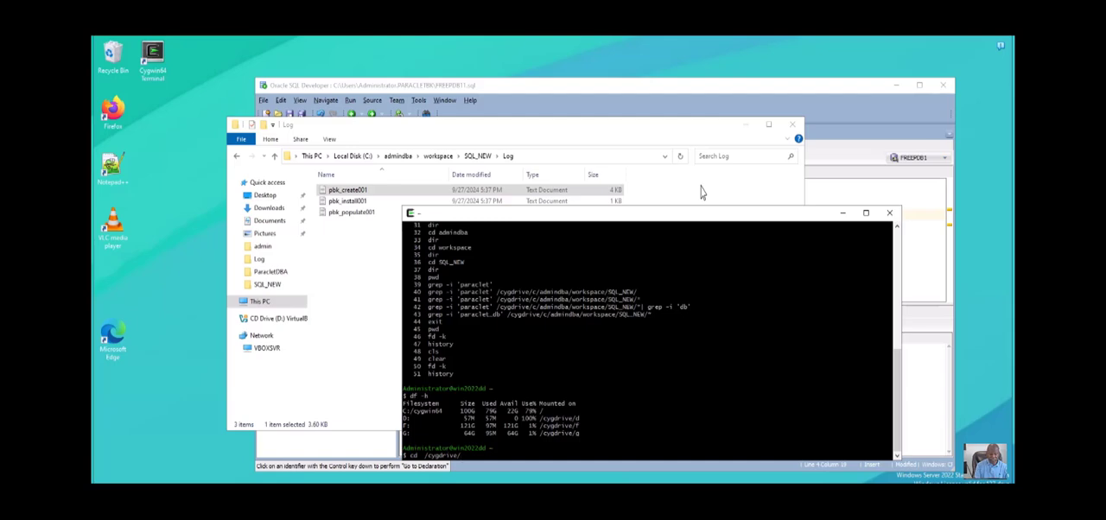
{"action": "type", "text": "c"}
{"action": "key", "text": "Return"}
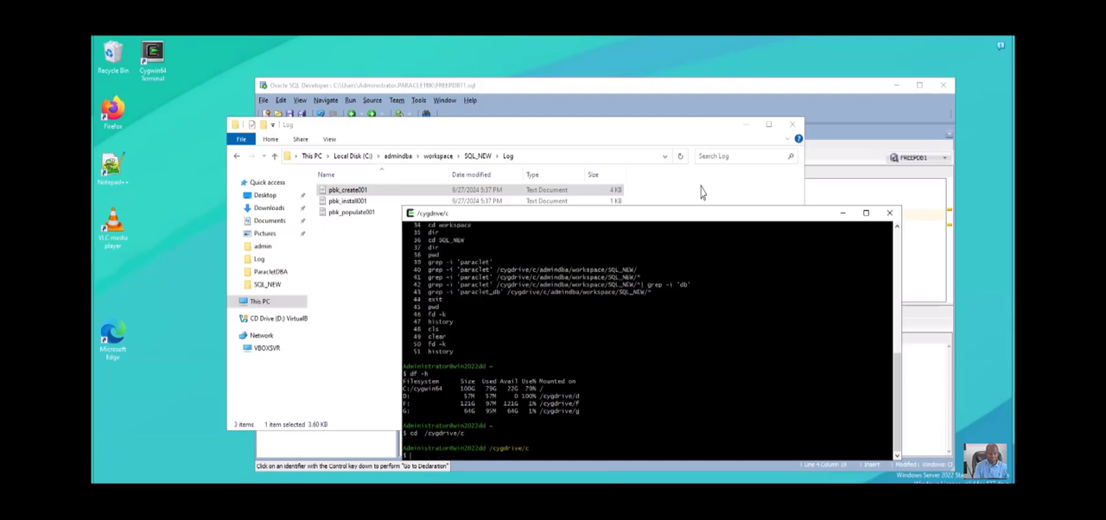
{"action": "key", "text": "Return"}
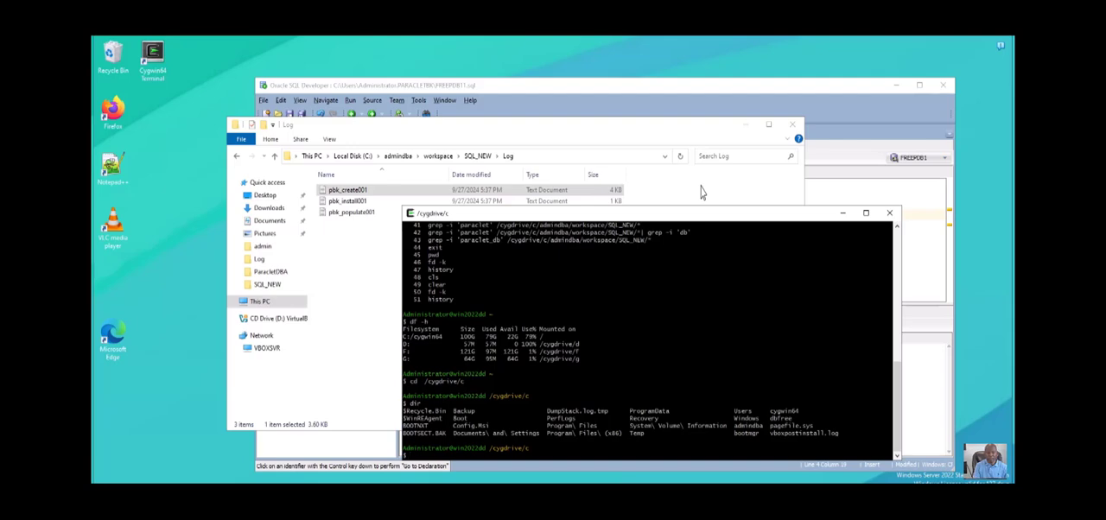
- Change into the admindba directory and from there into workspace/SQL_NEW
{"action": "type", "text": "cd admindba"}
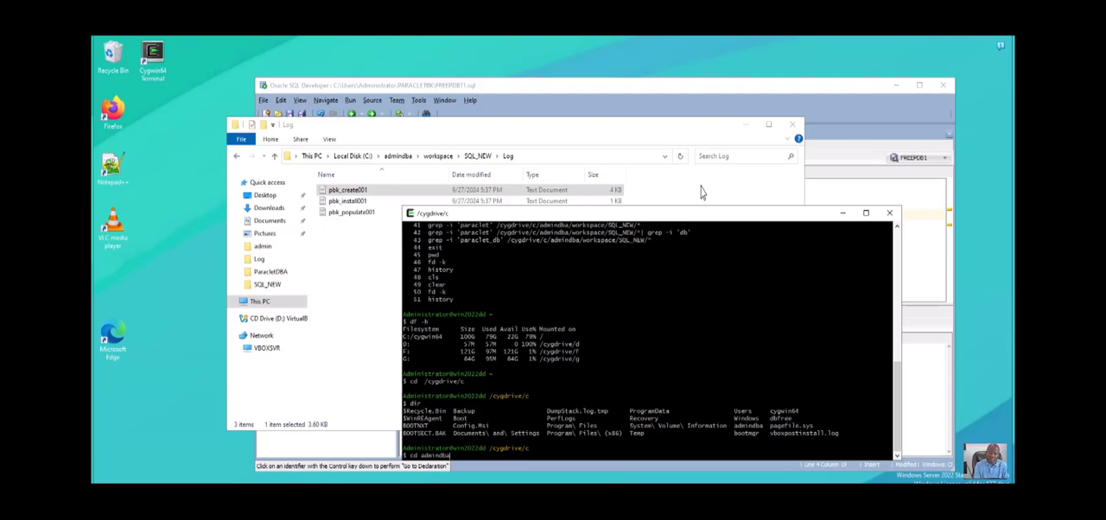
{"action": "key", "text": "Return"}
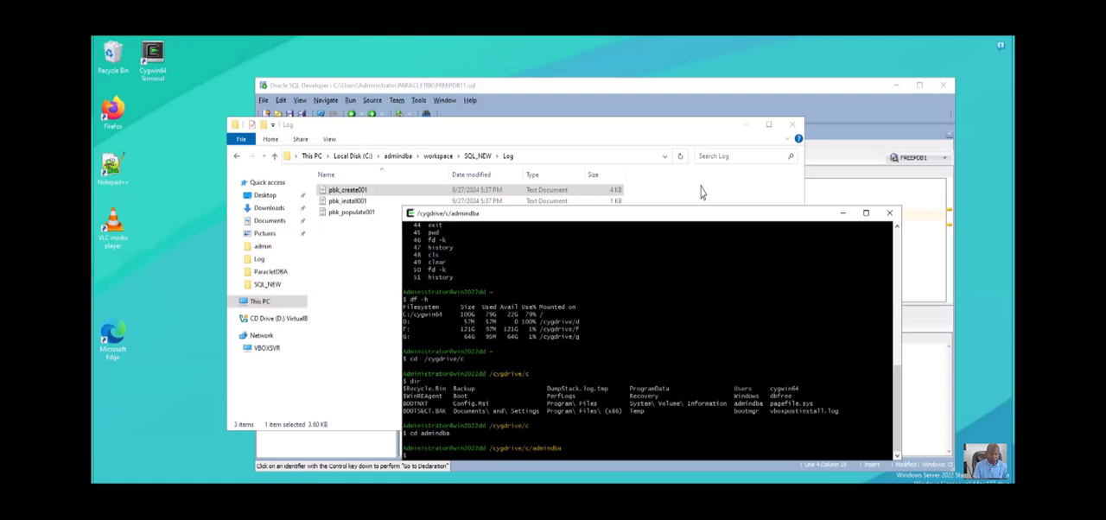
{"action": "type", "text": "cd workspac"}
{"action": "type", "text": "e/SQL_NEW"}
{"action": "key", "text": "Return"}
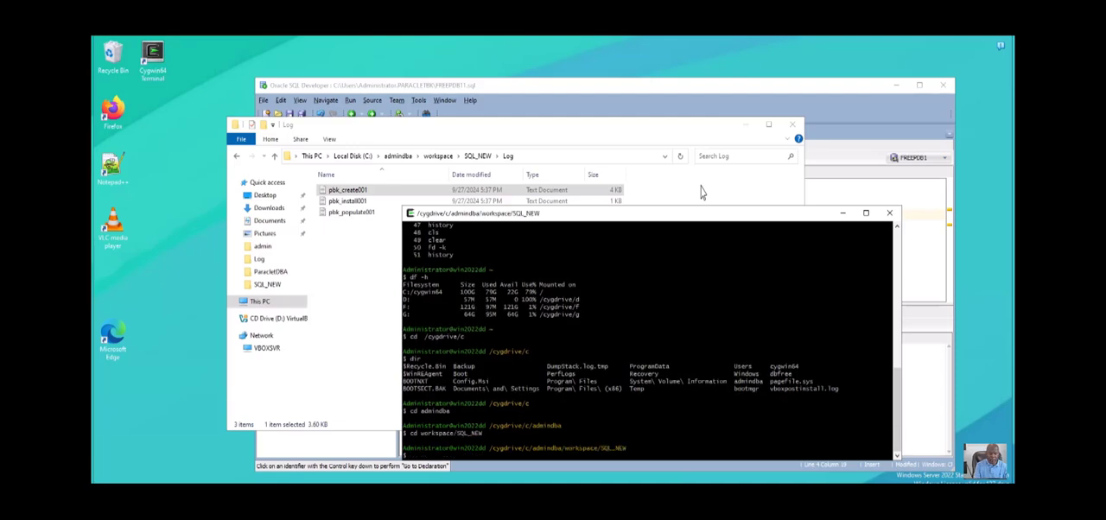
- Print the working directory with pwd and change into the log subdirectory
{"action": "type", "text": "pwd"}
{"action": "key", "text": "Return"}
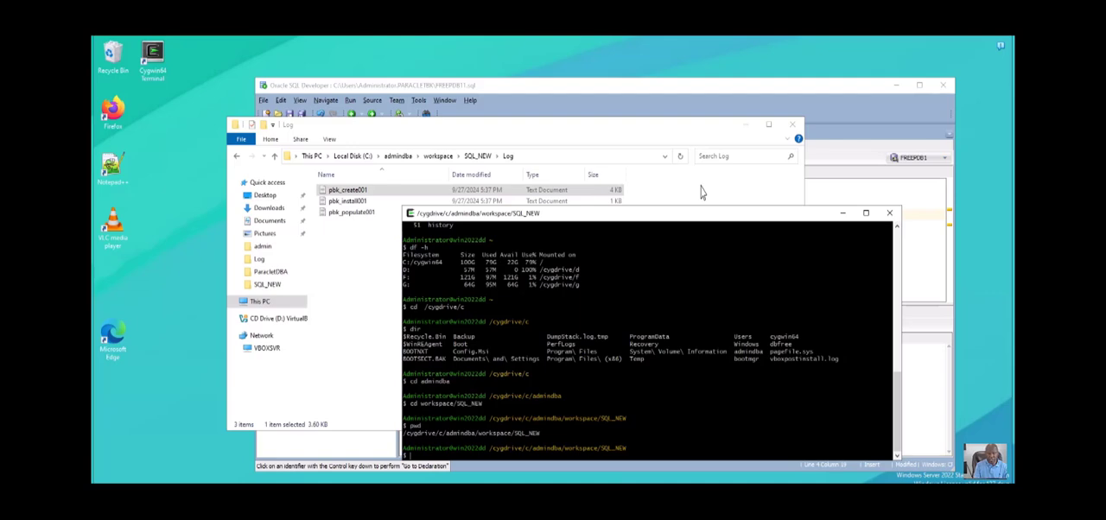
{"action": "type", "text": "cd log"}
{"action": "key", "text": "Return"}
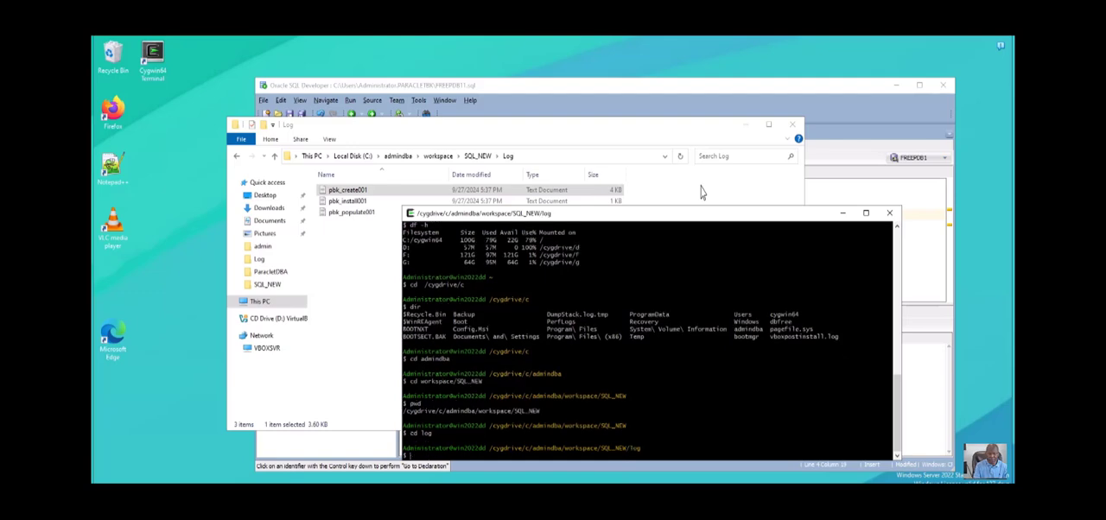
- Try a case-insensitive egrep for "error" on /cygdrive/c/admindba/workspace/SQL_NEW/log/.*, reusing the directory path shown in the prompt
{"action": "type", "text": "egrep -i \"error"}
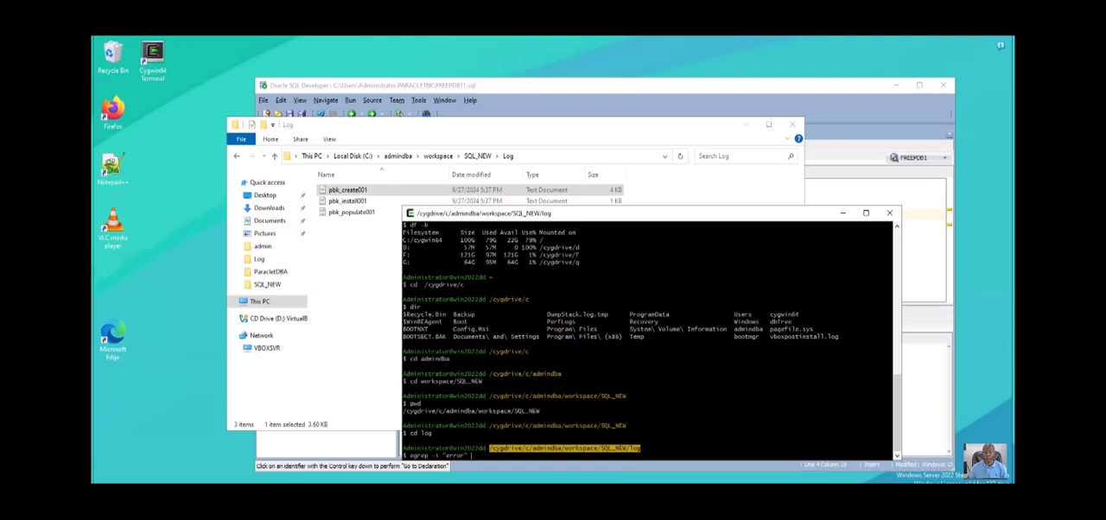
{"action": "right_click", "coordinate": [633, 275]}
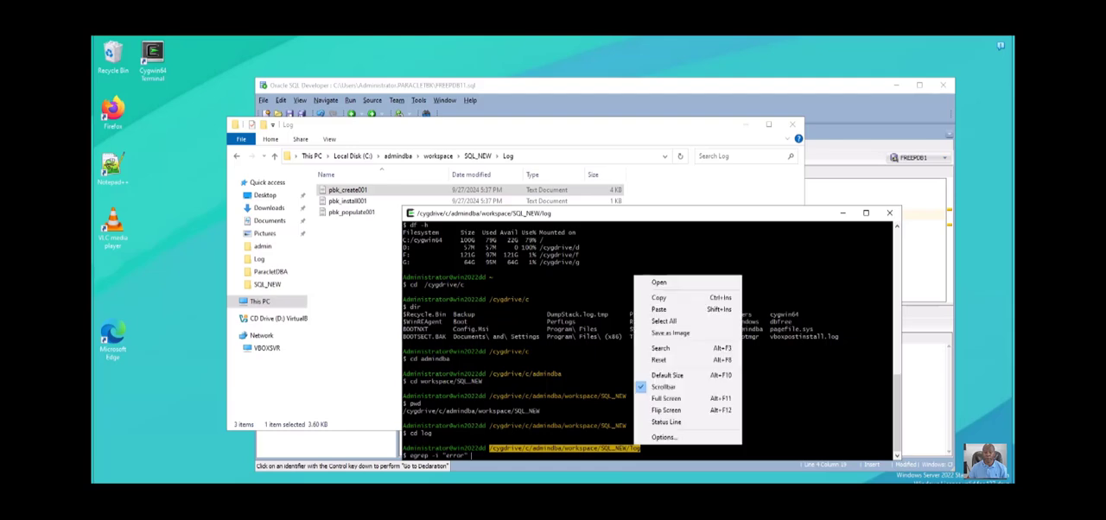
{"action": "left_click", "coordinate": [662, 299]}
{"action": "right_click", "coordinate": [678, 319]}
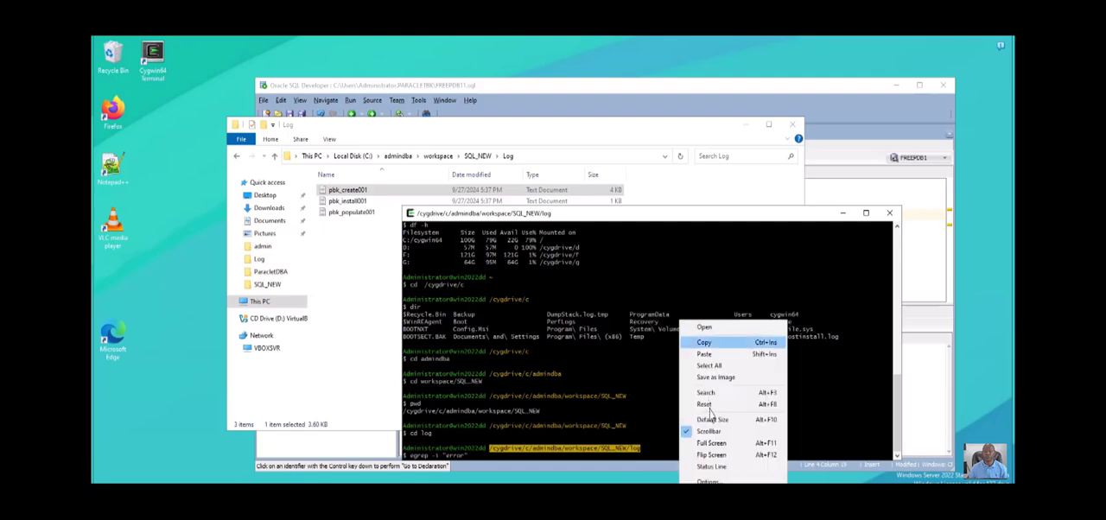
{"action": "left_click", "coordinate": [691, 355]}
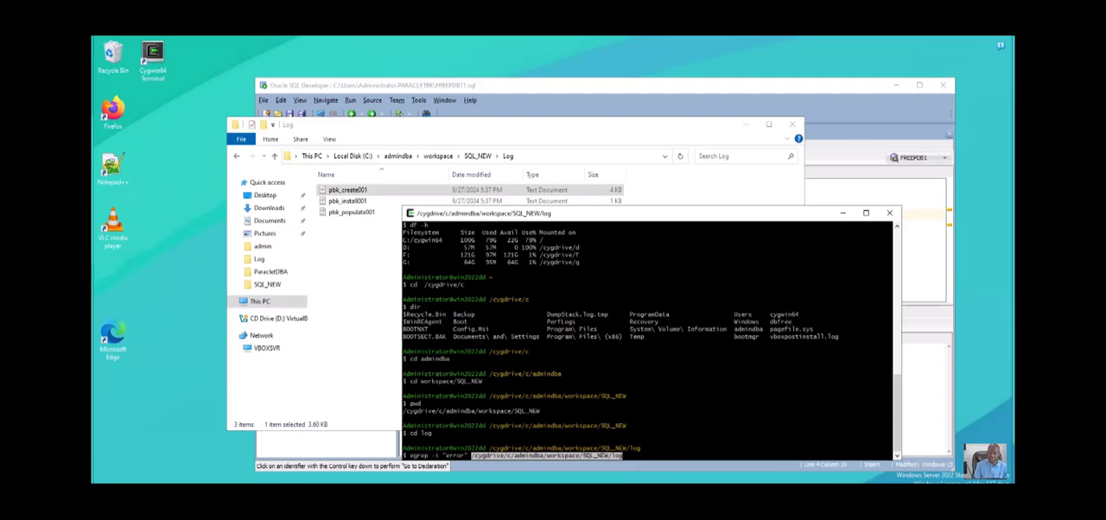
{"action": "key", "text": "Right"}
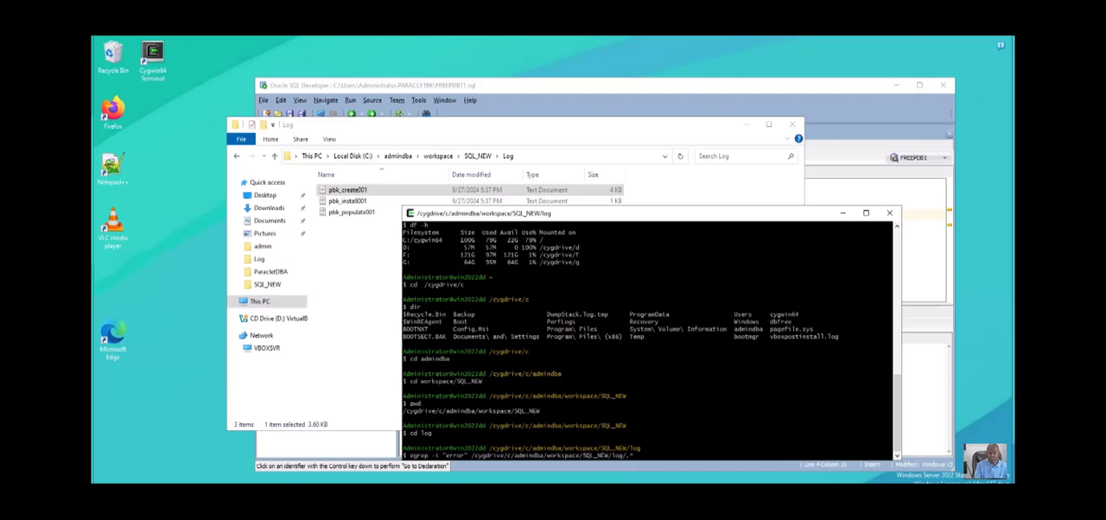
{"action": "key", "text": "Return"}
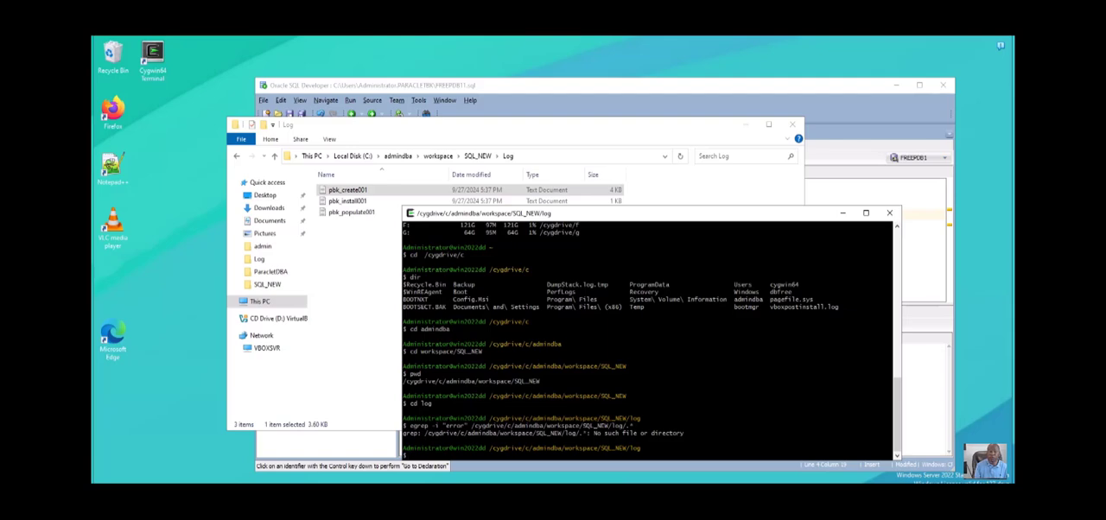
- Rerun the egrep for "error" with the file pattern changed to pbk.* and again with pbk*.*
{"action": "key", "text": "Up"}
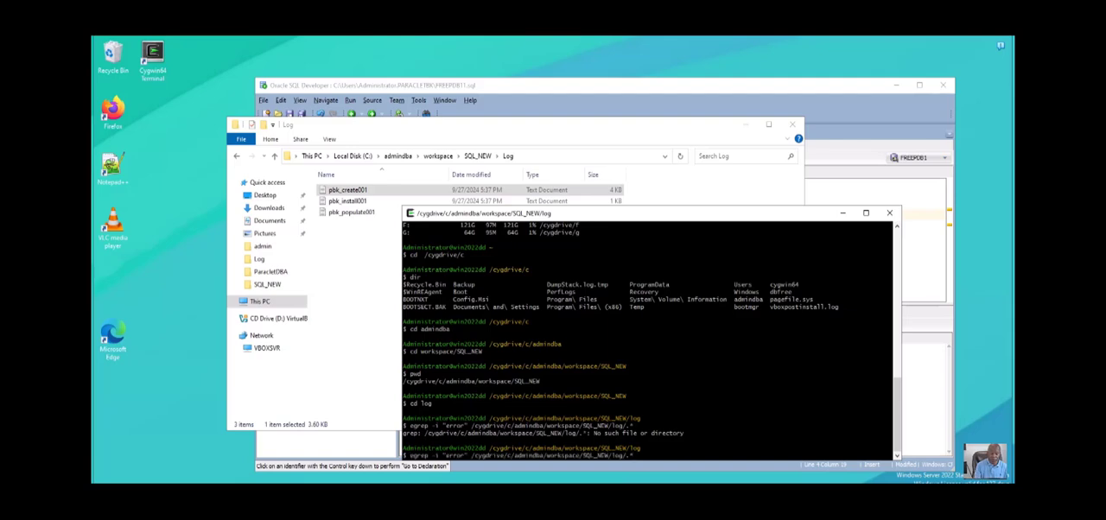
{"action": "type", "text": "pbk"}
{"action": "key", "text": "Return"}
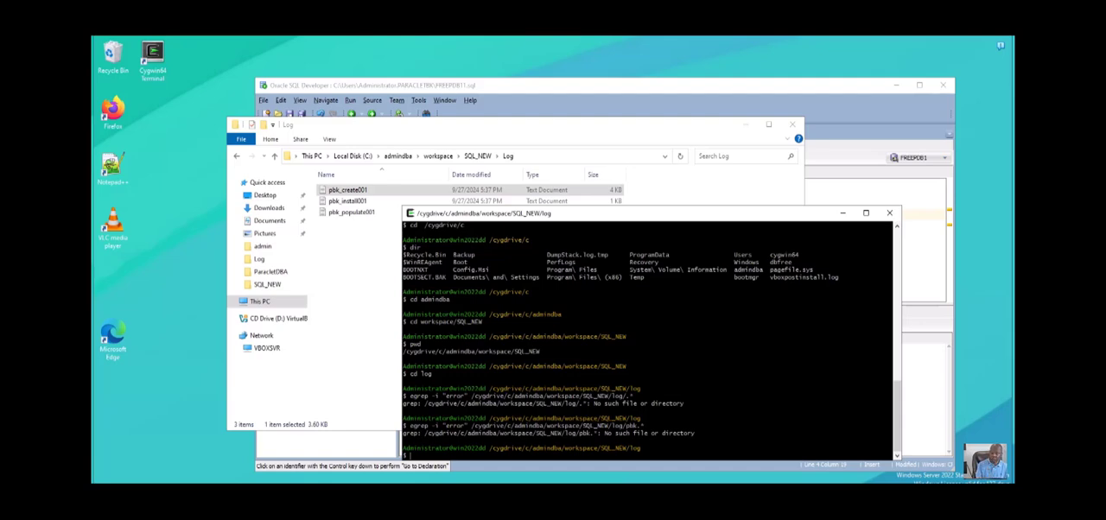
{"action": "key", "text": "Up"}
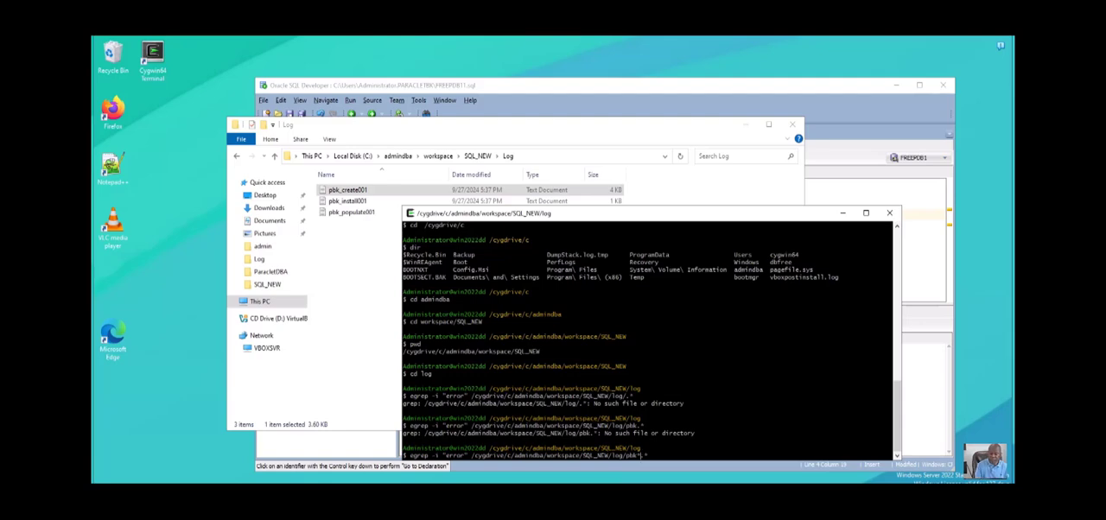
{"action": "key", "text": "Return"}
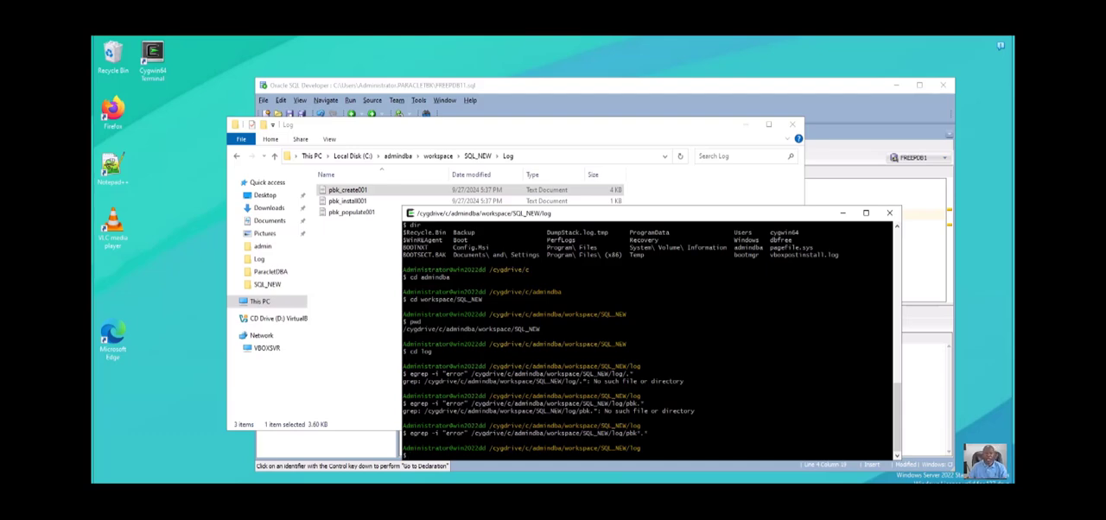
- Open the pbk_install001 log to check it, close it, and read through the pbk_populate001 log
{"action": "left_click", "coordinate": [349, 201]}
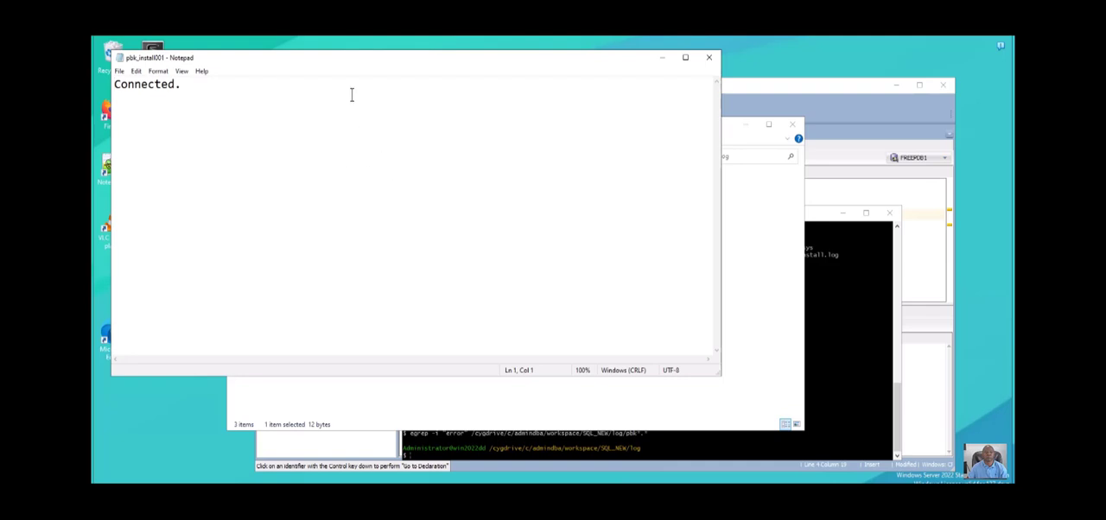
{"action": "left_click", "coordinate": [708, 57]}
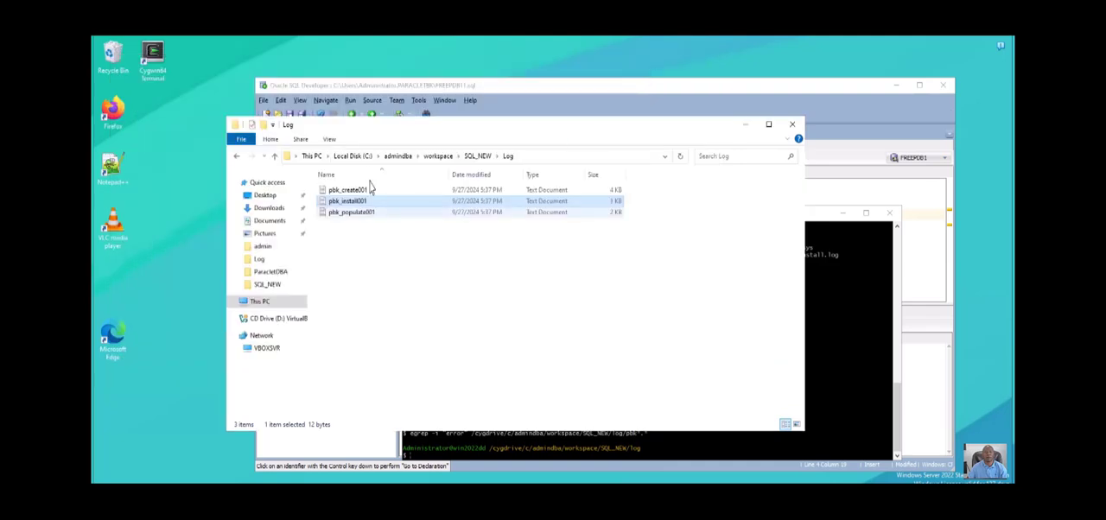
{"action": "key", "text": "Down"}
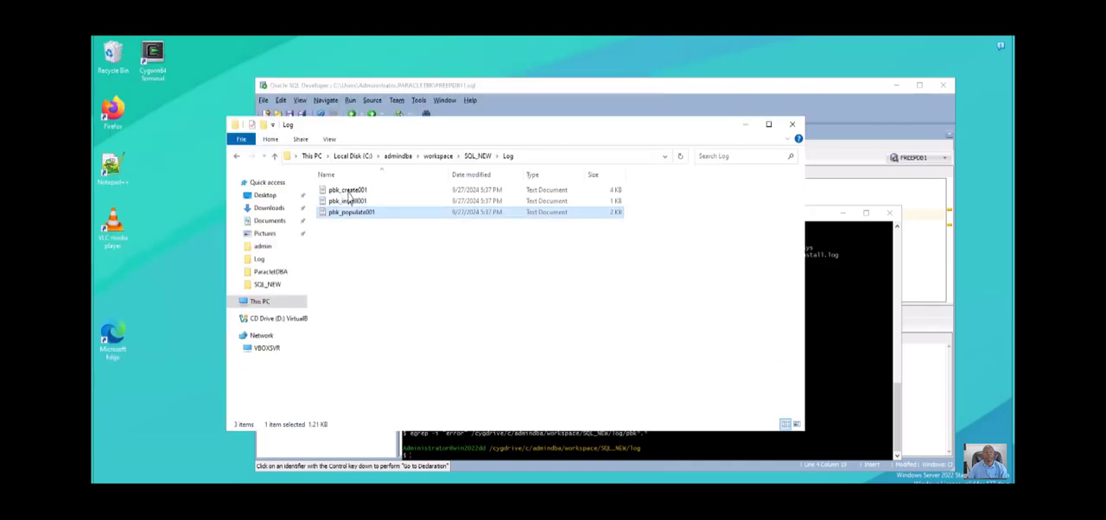
{"action": "key", "text": "Return"}
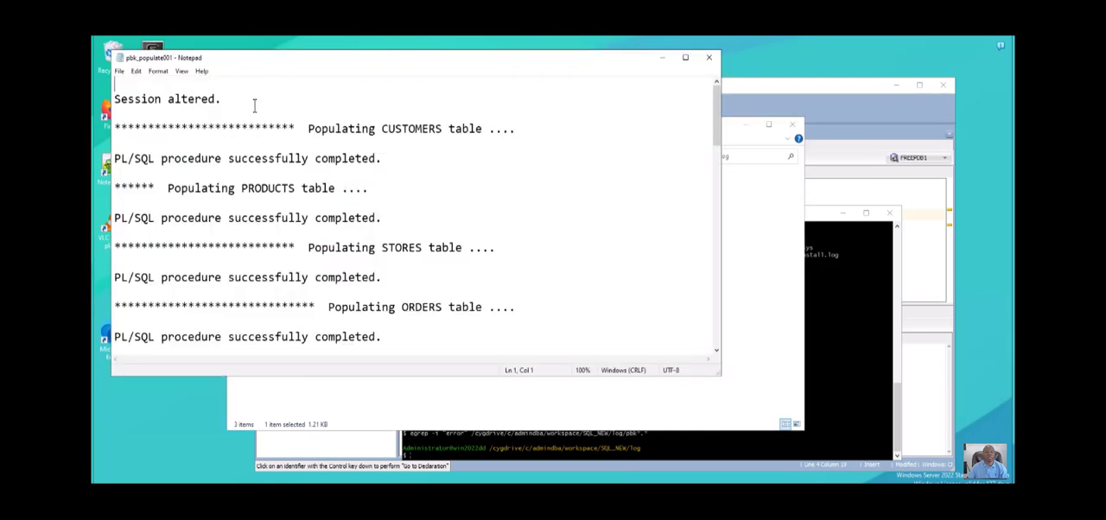
{"action": "scroll", "coordinate": [251, 104], "scroll_direction": "down", "scroll_amount": 10}
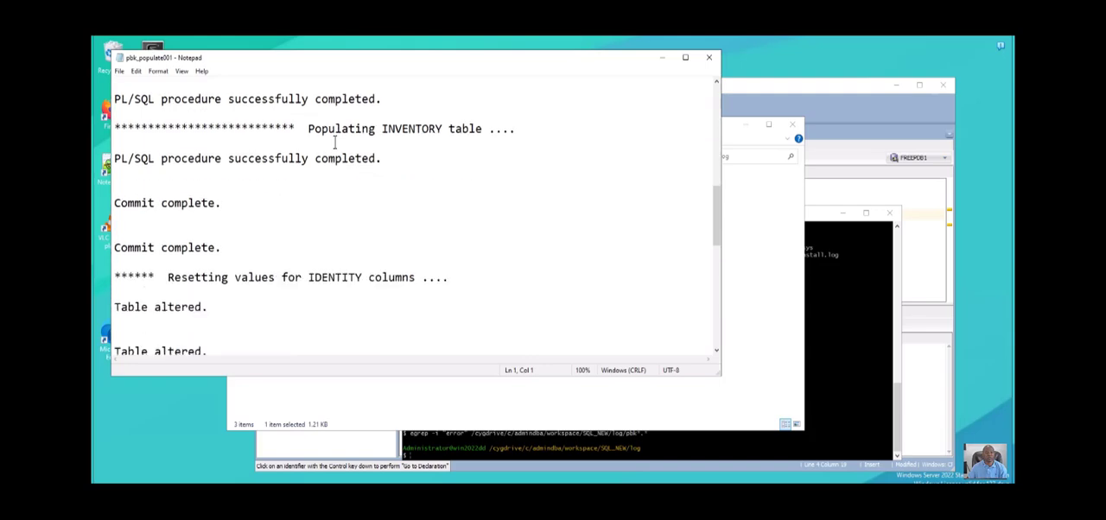
{"action": "scroll", "coordinate": [335, 143], "scroll_direction": "down", "scroll_amount": 7}
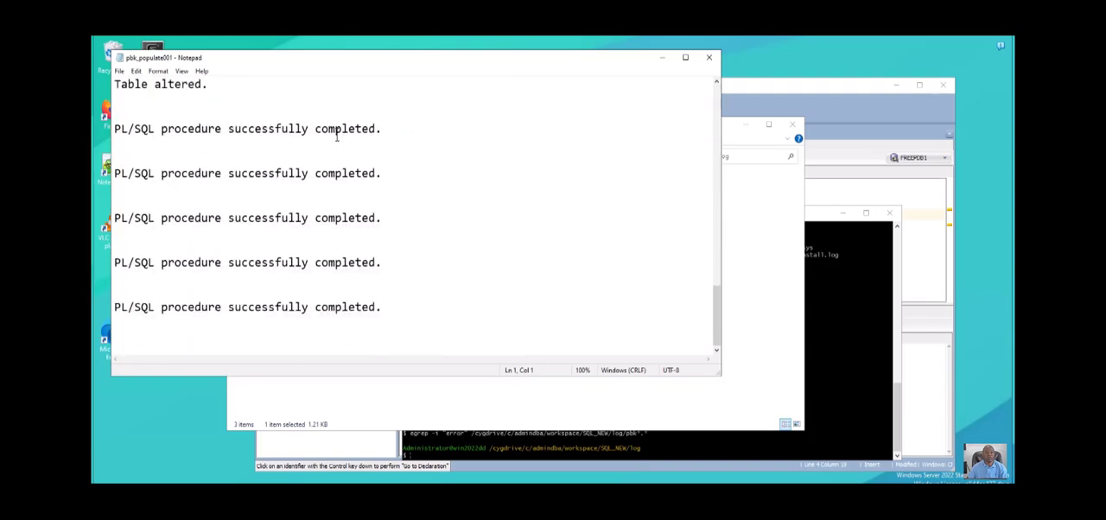
{"action": "scroll", "coordinate": [337, 137], "scroll_direction": "up", "scroll_amount": 12}
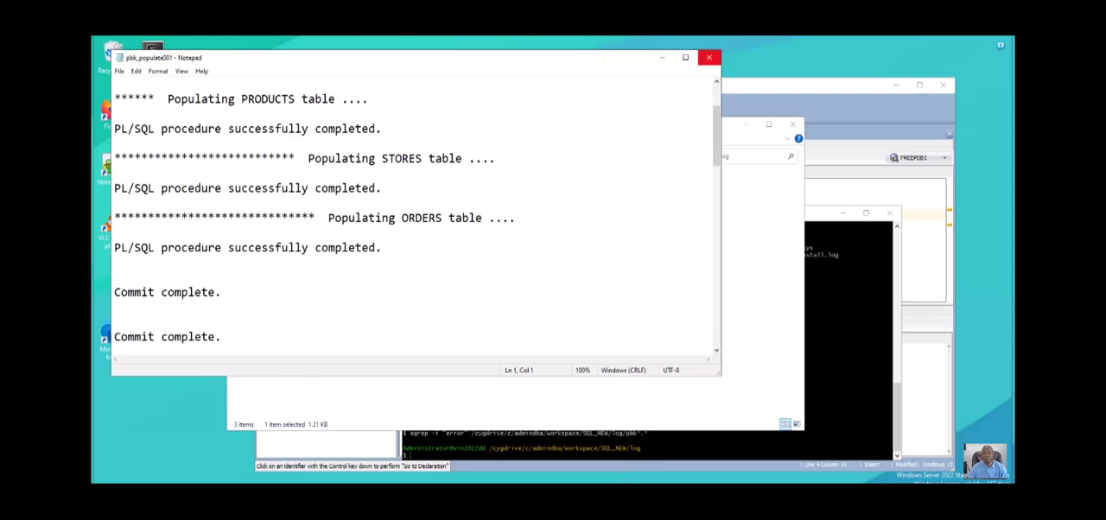
- Close the pbk_populate001 log and minimize the Log folder and Cygwin terminal windows to return to the SQL worksheet
{"action": "left_click", "coordinate": [708, 57]}
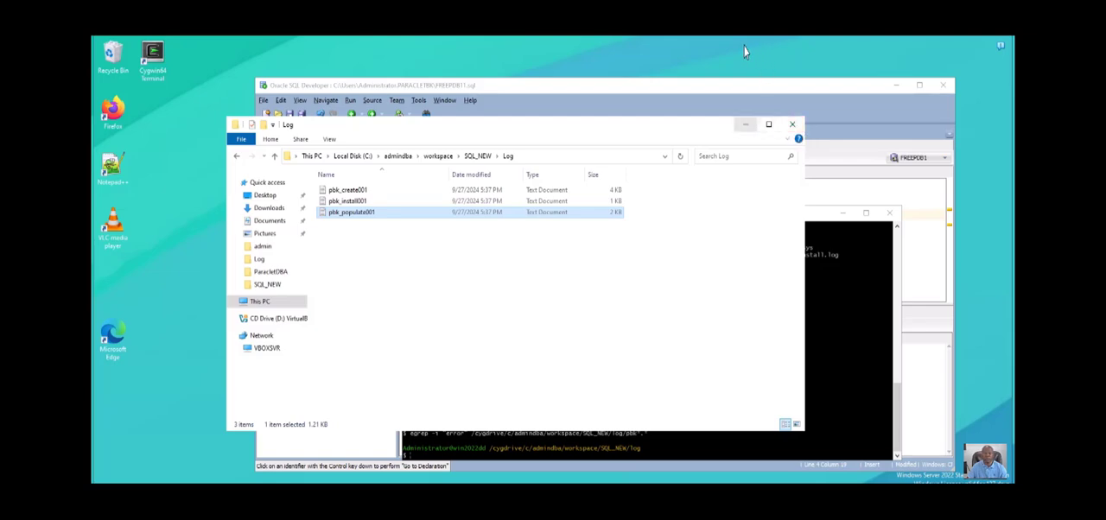
{"action": "left_click", "coordinate": [745, 124]}
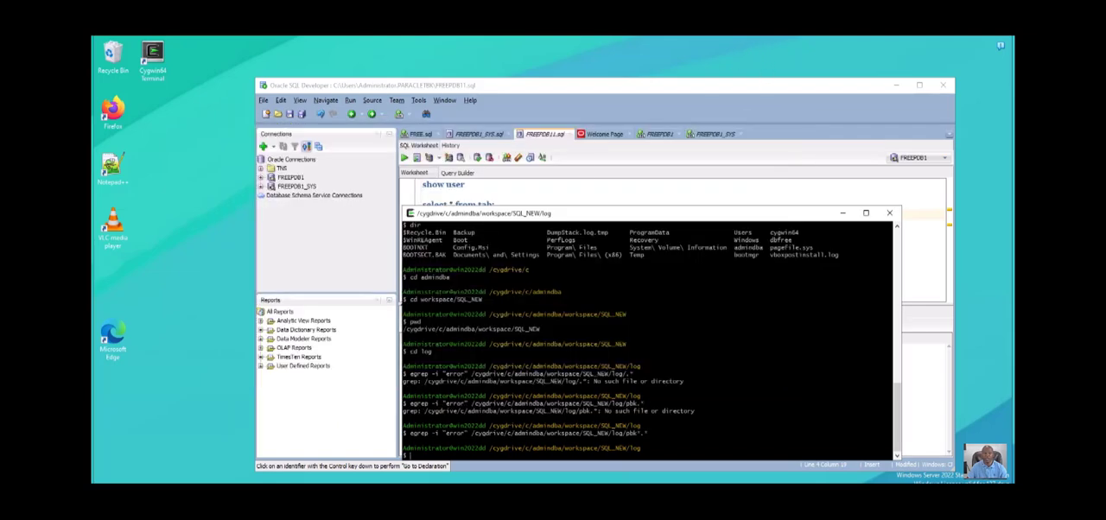
{"action": "left_click", "coordinate": [842, 212]}
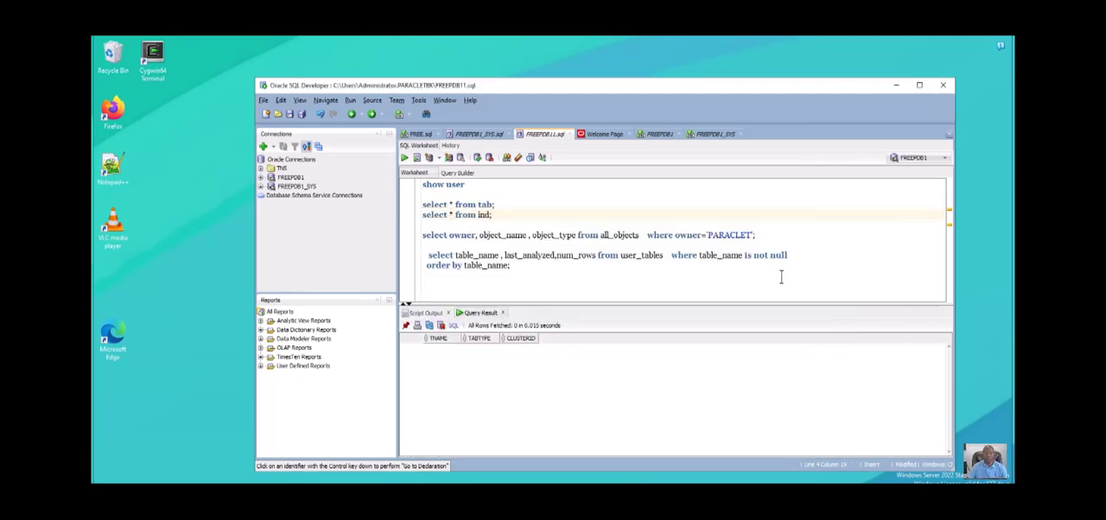
- Run only the query select * from tab; in the FREEPDB1 worksheet and review all the returned tables and views
{"action": "left_click_drag", "start_coordinate": [498, 176], "coordinate": [421, 171]}
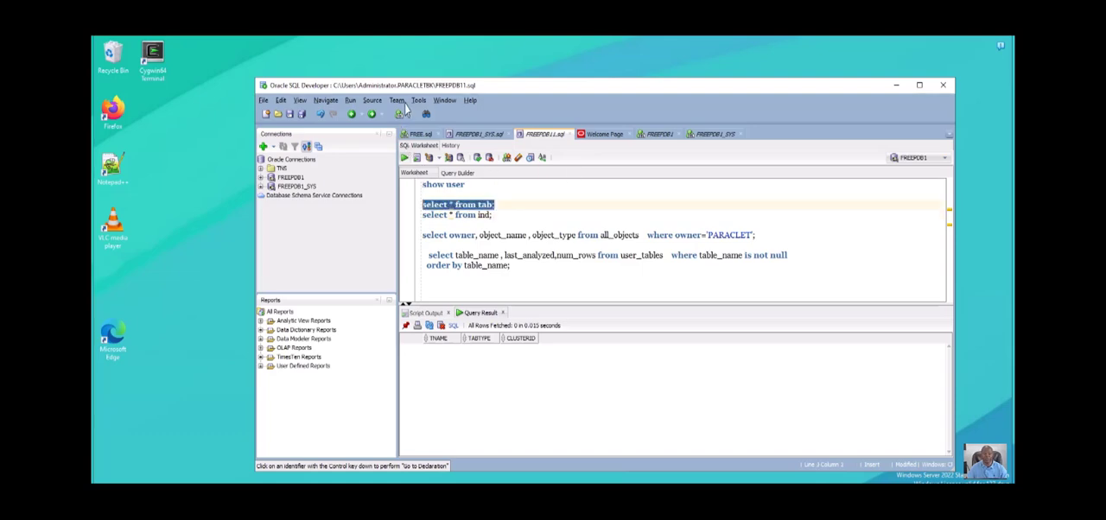
{"action": "left_click", "coordinate": [403, 157]}
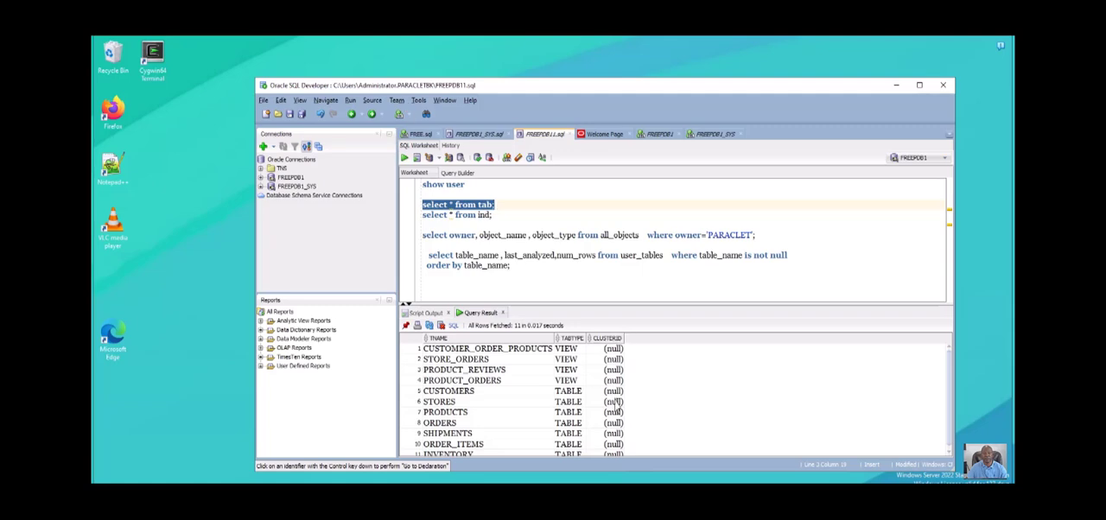
{"action": "scroll", "coordinate": [693, 450], "scroll_direction": "down", "scroll_amount": 1}
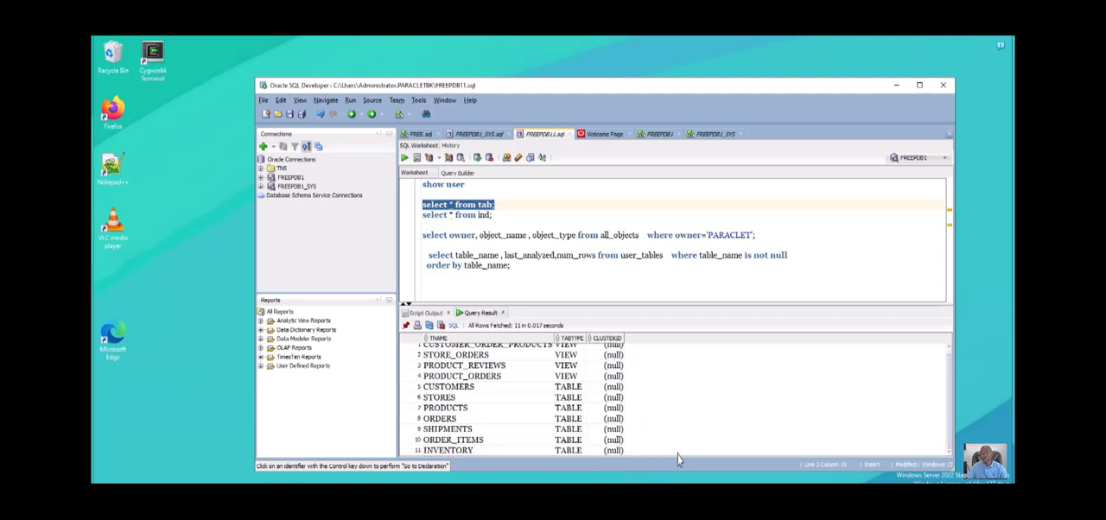
- Run only the query select * from ind; to list the schema's indexes
{"action": "key", "text": "Down"}
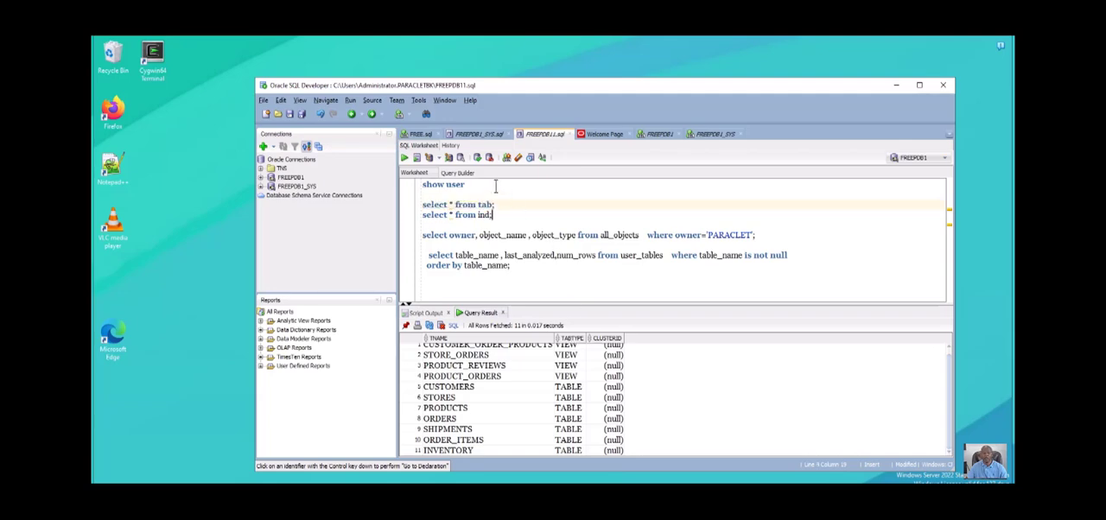
{"action": "key", "text": "shift+Down"}
{"action": "key", "text": "shift+Left"}
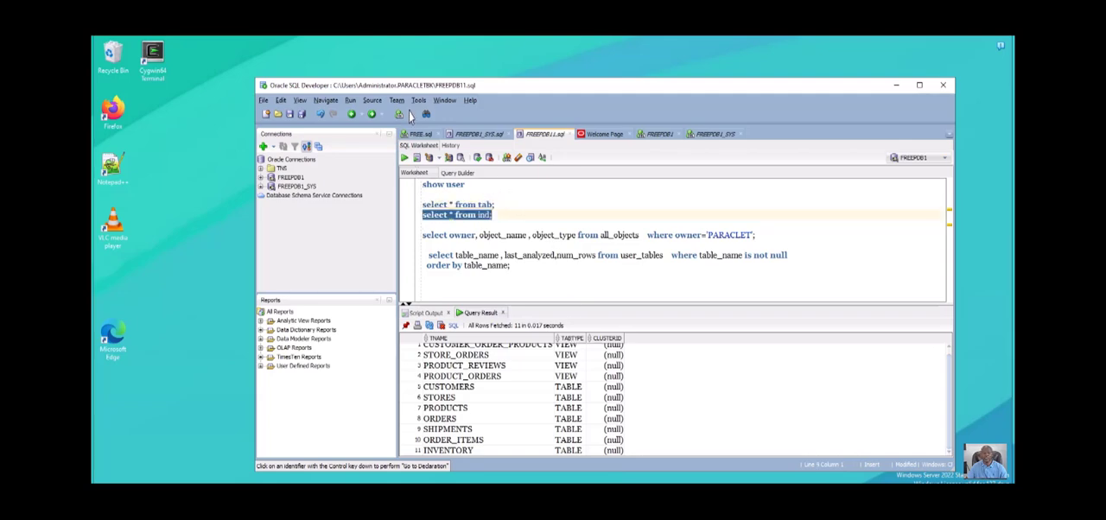
{"action": "left_click", "coordinate": [403, 157]}
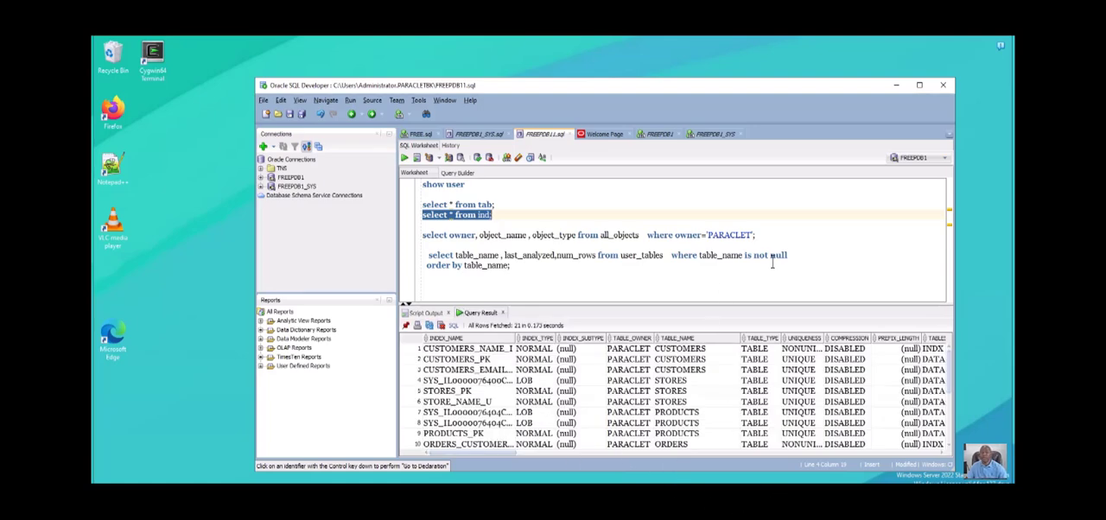
- Add the created column after object_type in the all_objects query for owner PARACLET and run that query
{"action": "left_click_drag", "start_coordinate": [755, 226], "coordinate": [424, 221]}
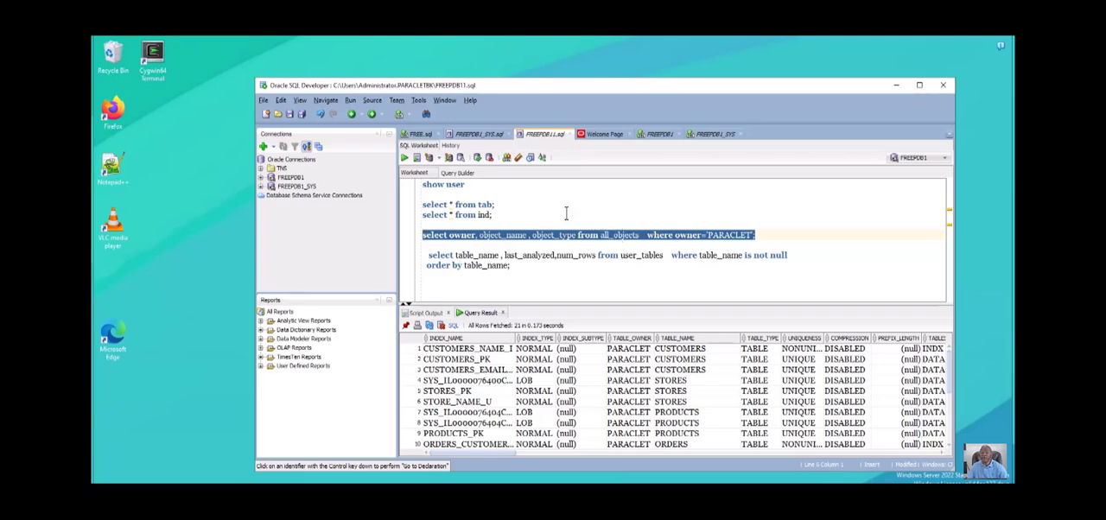
{"action": "left_click", "coordinate": [579, 236]}
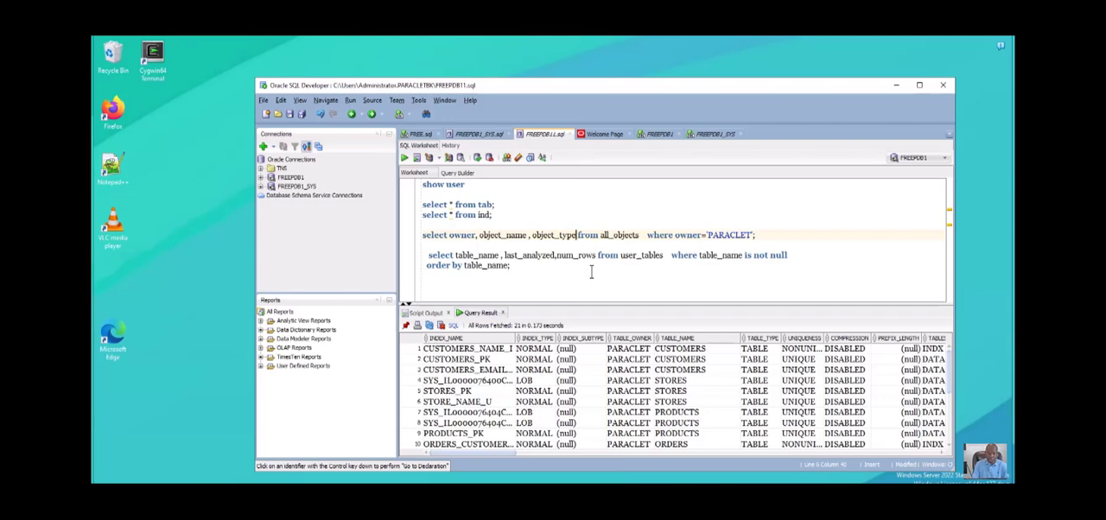
{"action": "type", "text": ",created"}
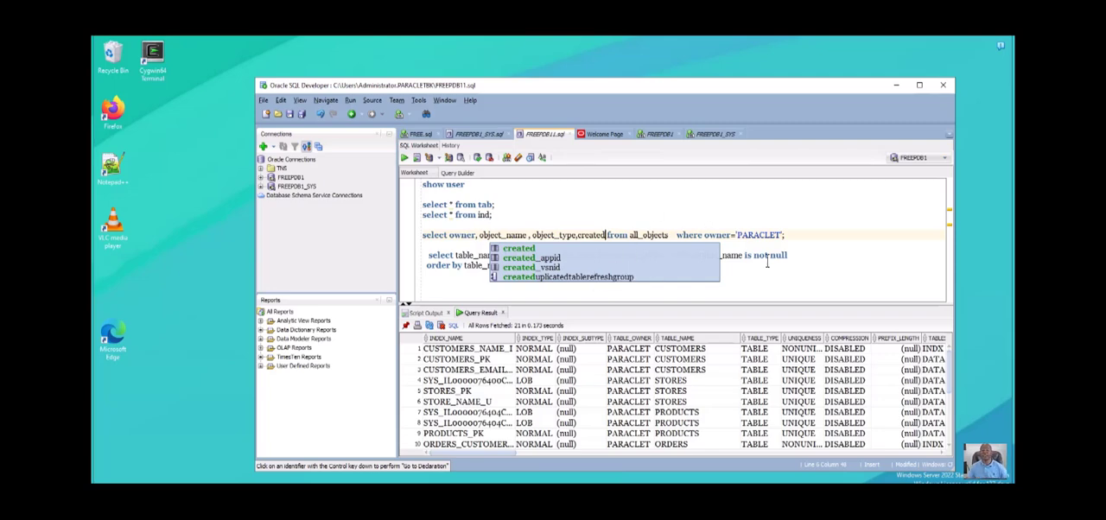
{"action": "left_click", "coordinate": [741, 214]}
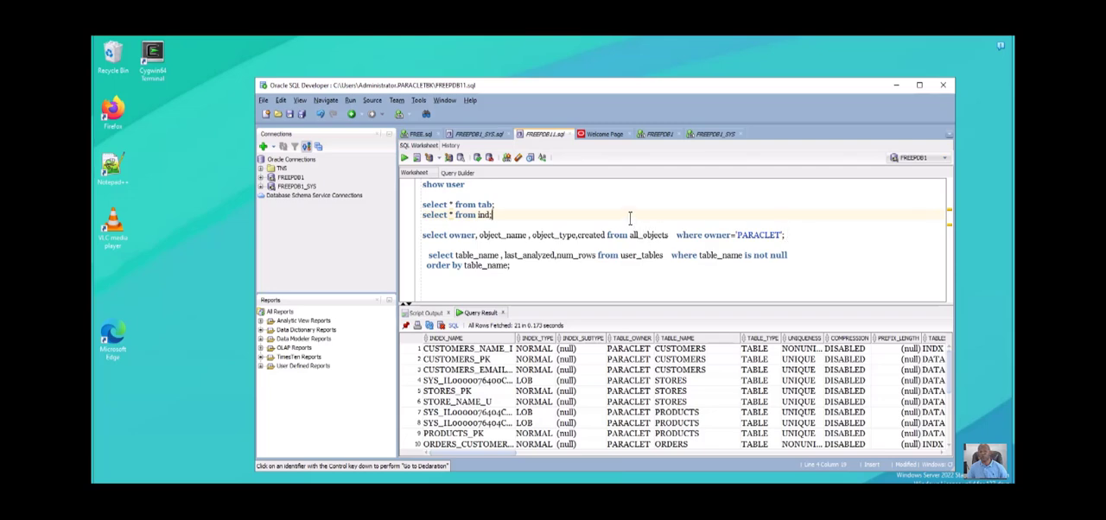
{"action": "left_click_drag", "start_coordinate": [629, 219], "coordinate": [639, 216]}
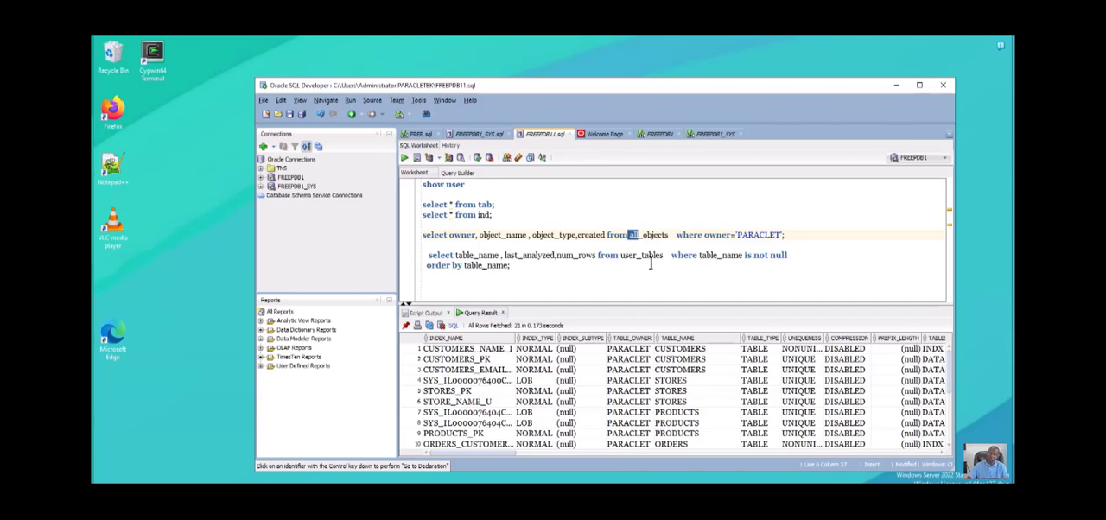
{"action": "left_click_drag", "start_coordinate": [787, 227], "coordinate": [424, 220]}
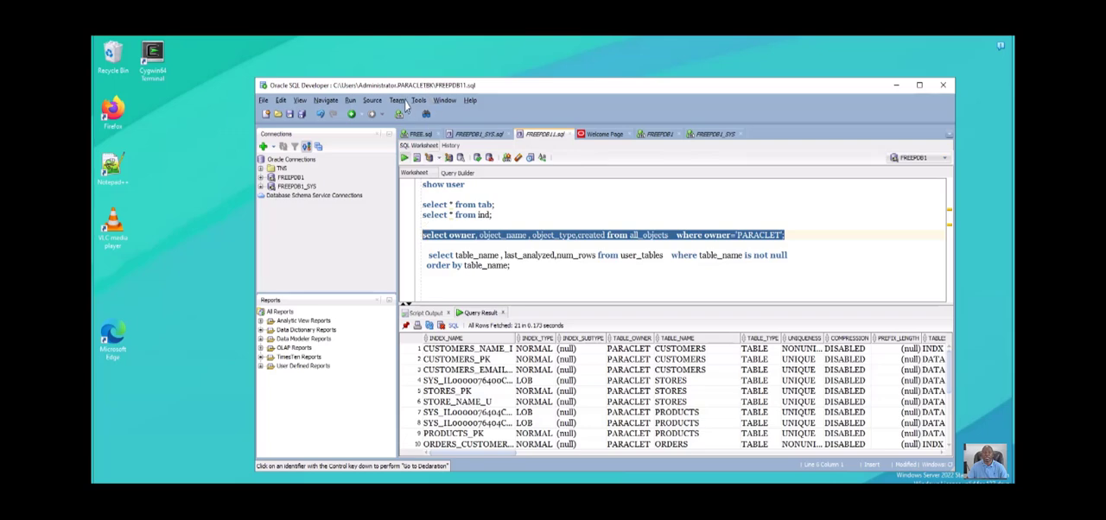
{"action": "left_click", "coordinate": [404, 157]}
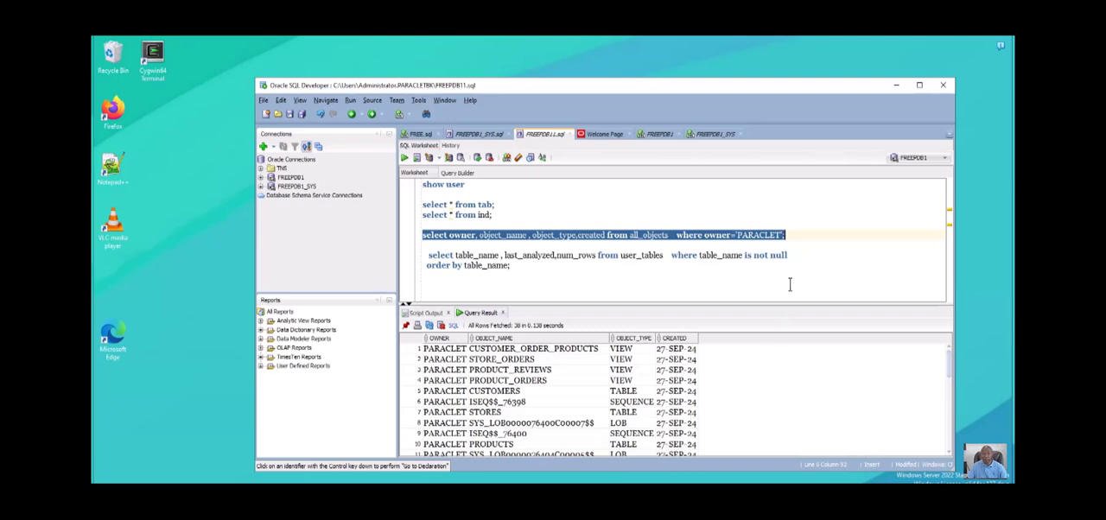
- Add the query select sysdate ; below the all_objects query and run it
{"action": "left_click", "coordinate": [806, 236]}
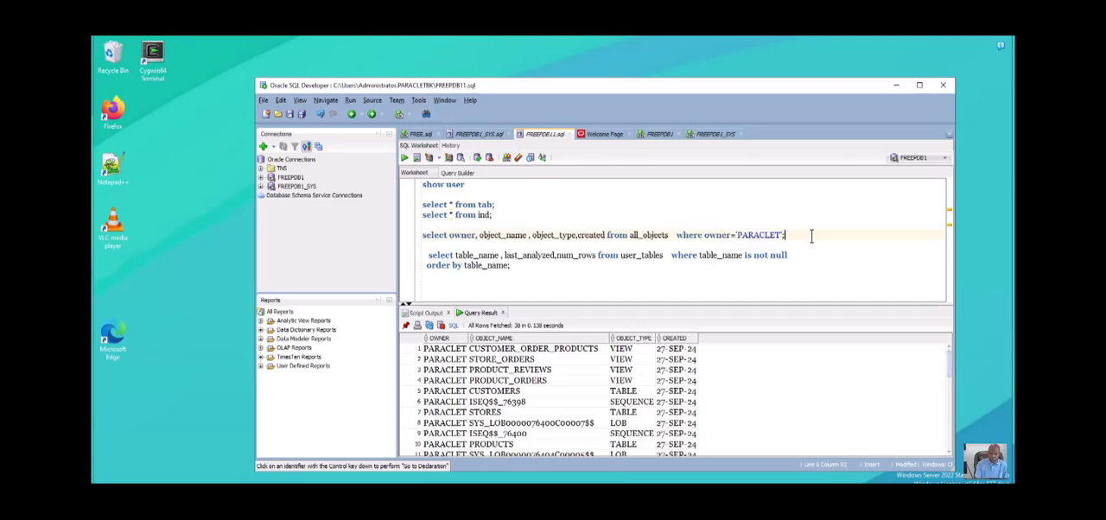
{"action": "key", "text": "Return"}
{"action": "key", "text": "Return"}
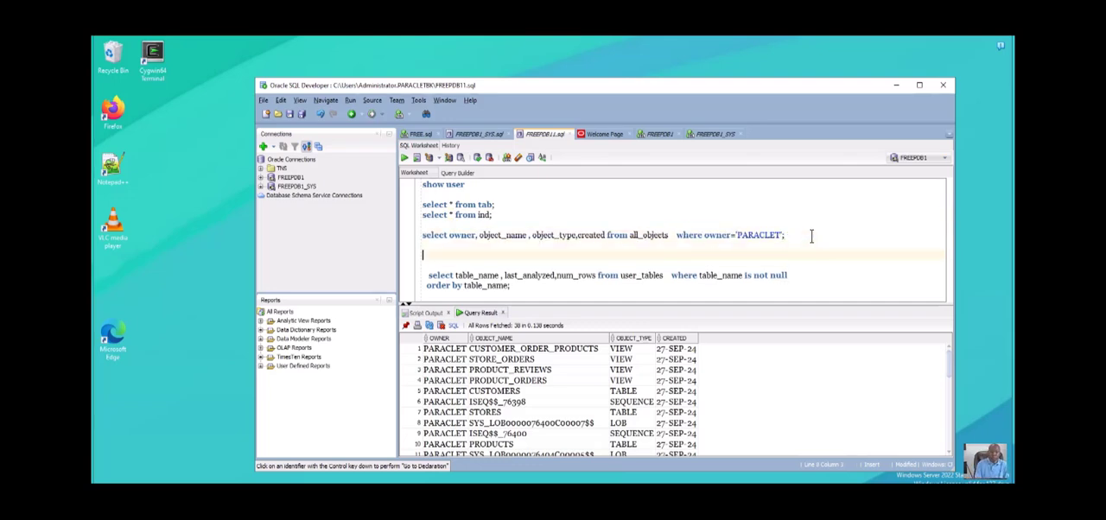
{"action": "type", "text": "select sy"}
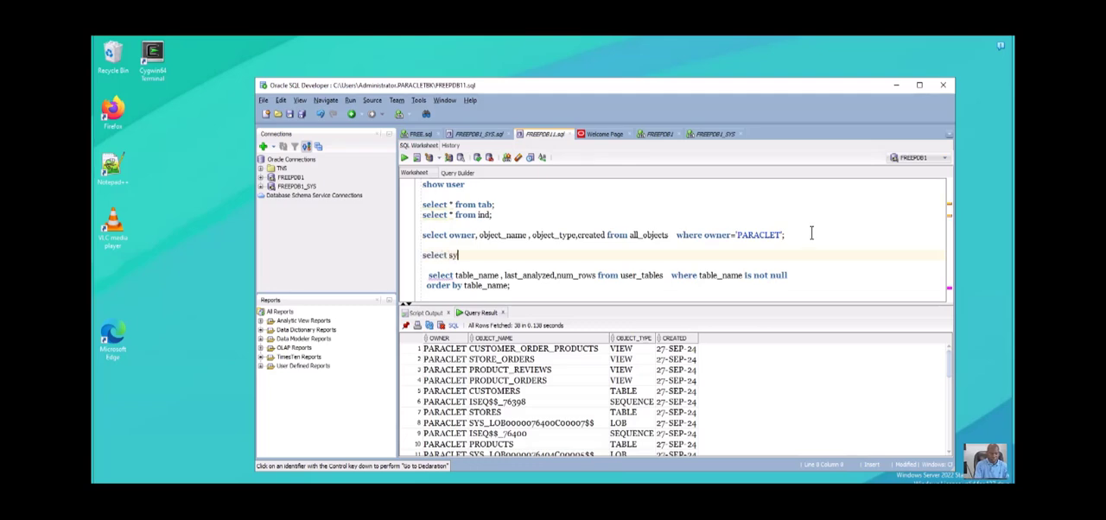
{"action": "type", "text": "ste"}
{"action": "key", "text": "BackSpace"}
{"action": "type", "text": "date ;"}
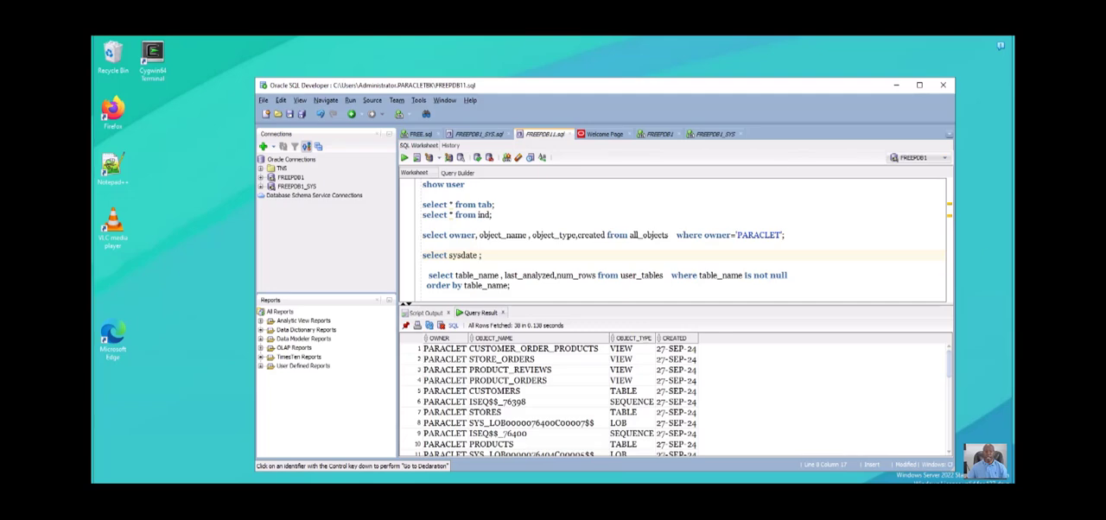
{"action": "left_click_drag", "start_coordinate": [486, 257], "coordinate": [426, 251]}
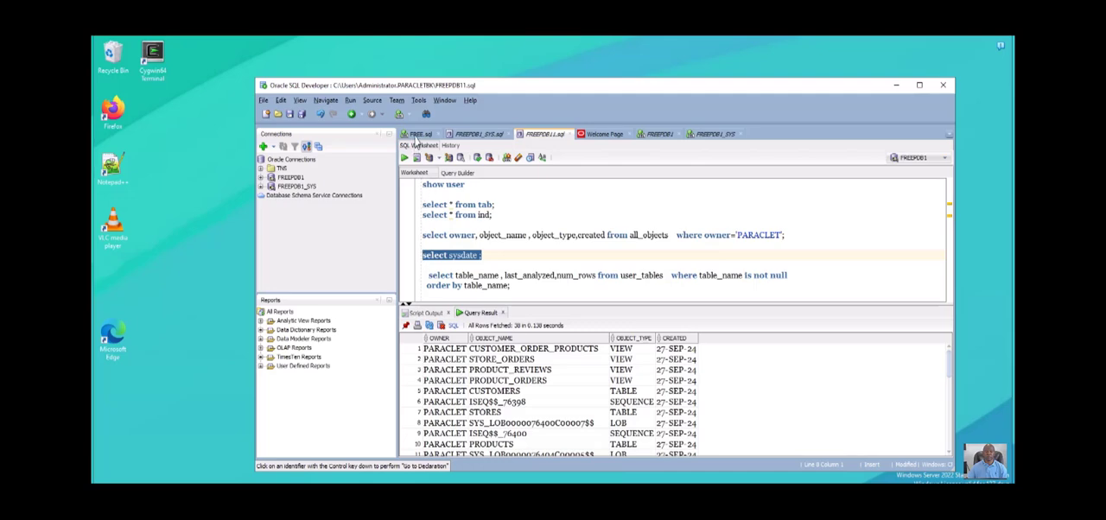
{"action": "key", "text": "ctrl+Return"}
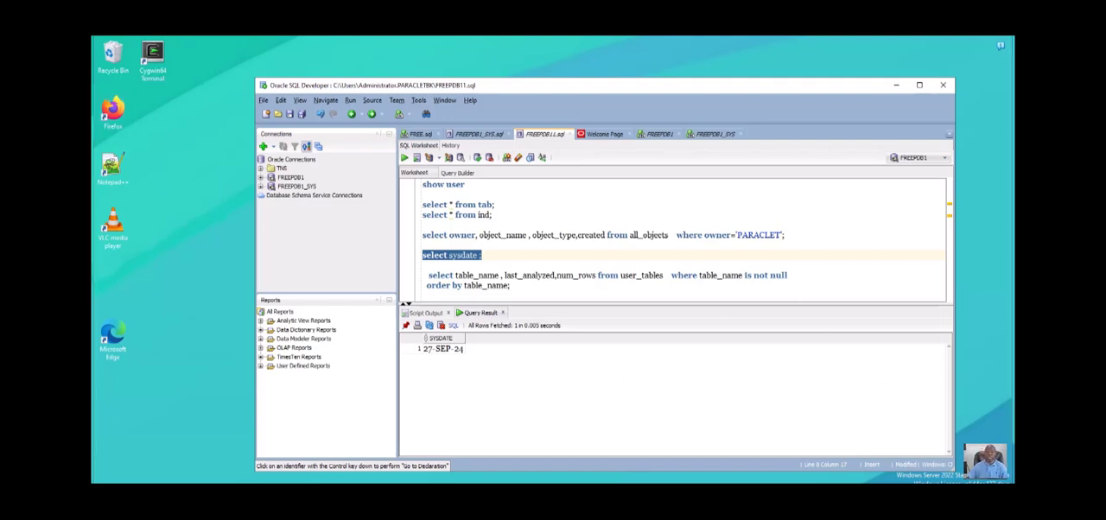
- Switch to the snapshot procedure notes in Notepad++ and highlight steps a to c, then step d about the second snapshot
{"action": "mouse_move", "coordinate": [586, 510]}
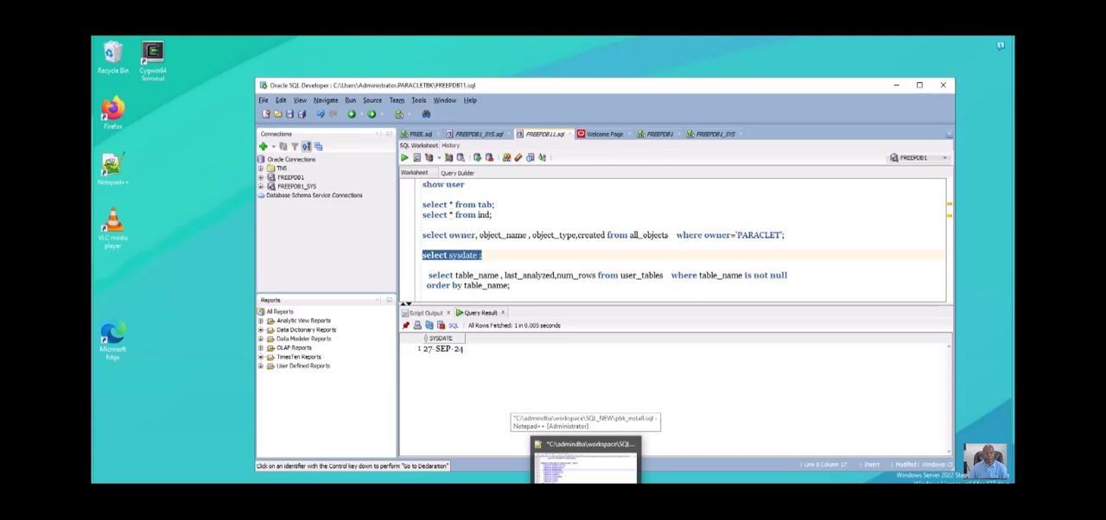
{"action": "left_click", "coordinate": [585, 460]}
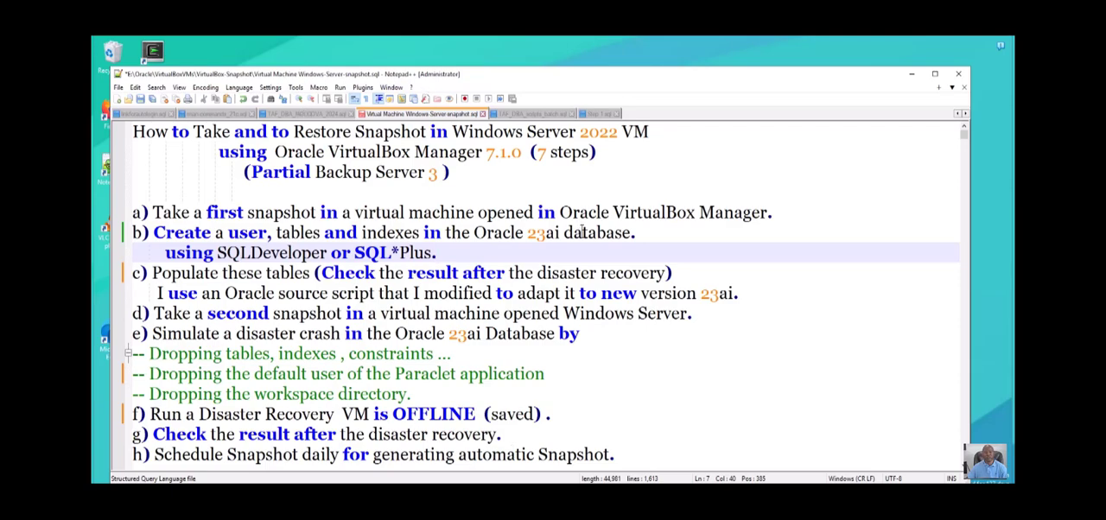
{"action": "left_click_drag", "start_coordinate": [679, 298], "coordinate": [125, 192]}
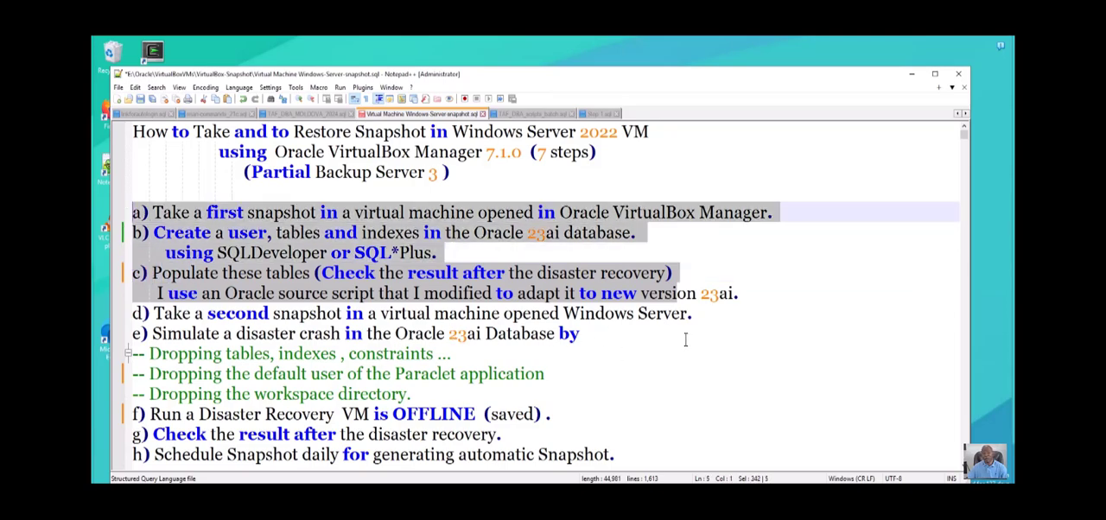
{"action": "left_click_drag", "start_coordinate": [699, 348], "coordinate": [142, 350]}
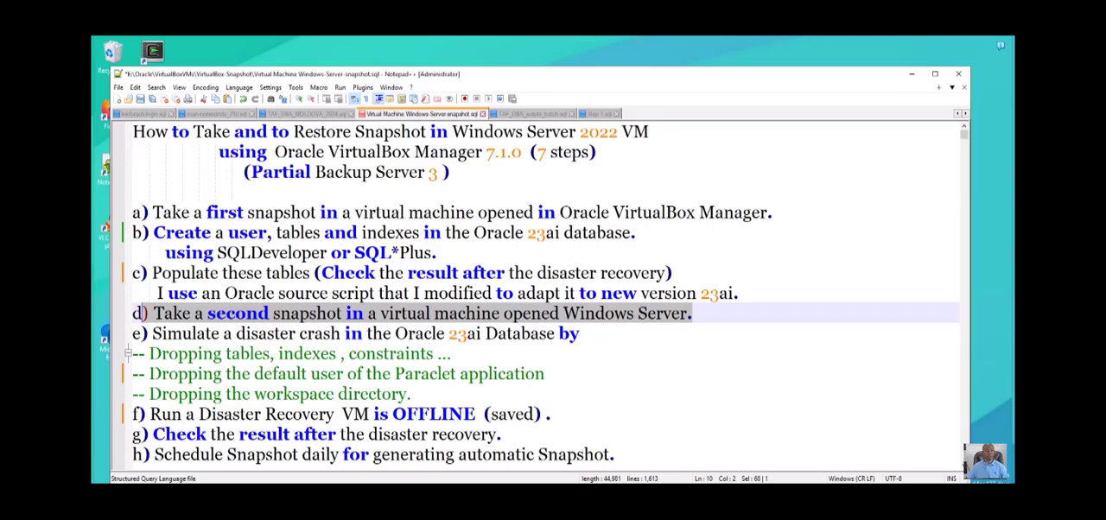
- Switch to VirtualBox Manager and start a snapshot of win2022dd, entering "Snapshot populate directoryOK" as both name and description
{"action": "key", "text": "alt+Tab"}
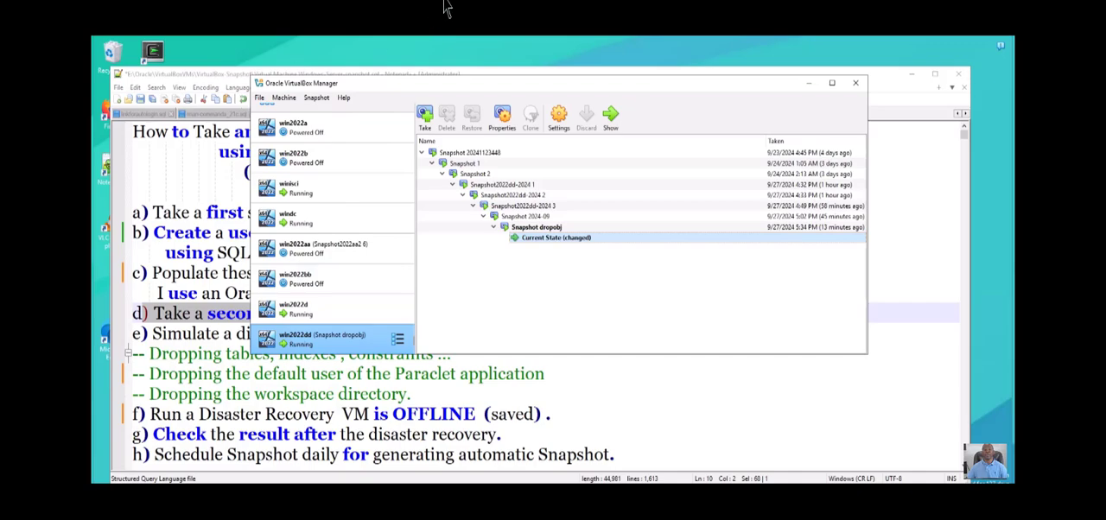
{"action": "left_click_drag", "start_coordinate": [484, 83], "coordinate": [462, 55]}
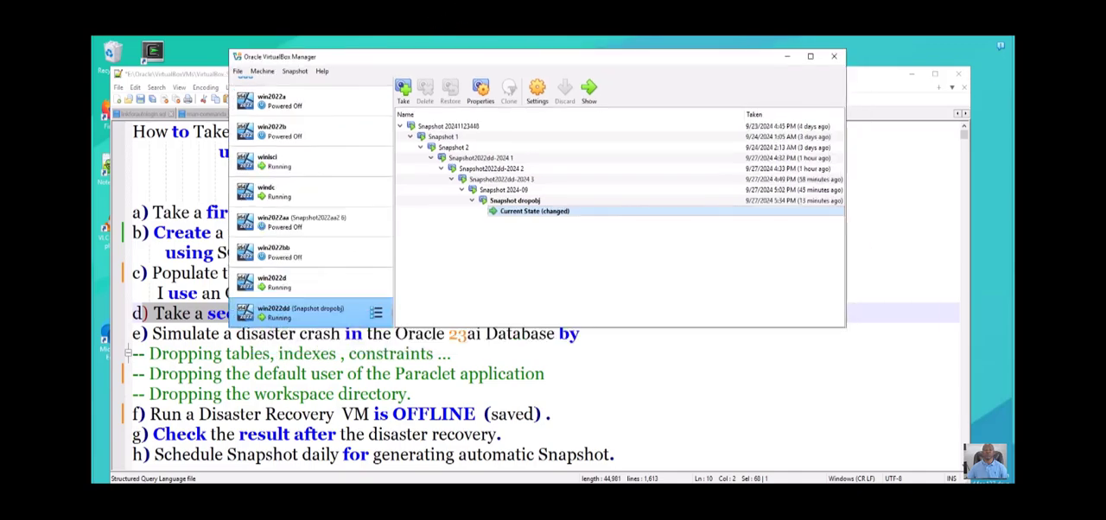
{"action": "left_click", "coordinate": [403, 90]}
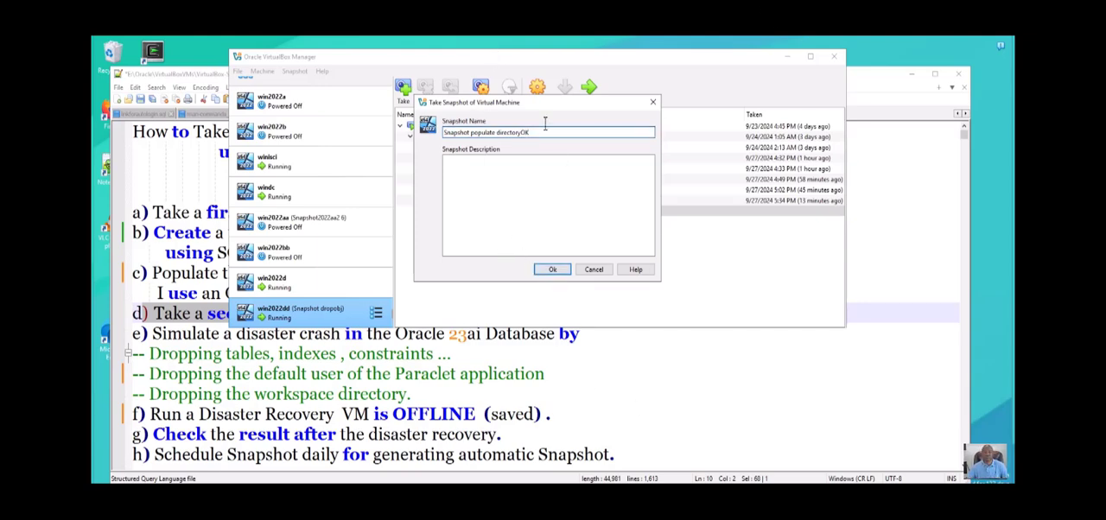
{"action": "left_click_drag", "start_coordinate": [514, 53], "coordinate": [441, 58]}
{"action": "key", "text": "ctrl+c"}
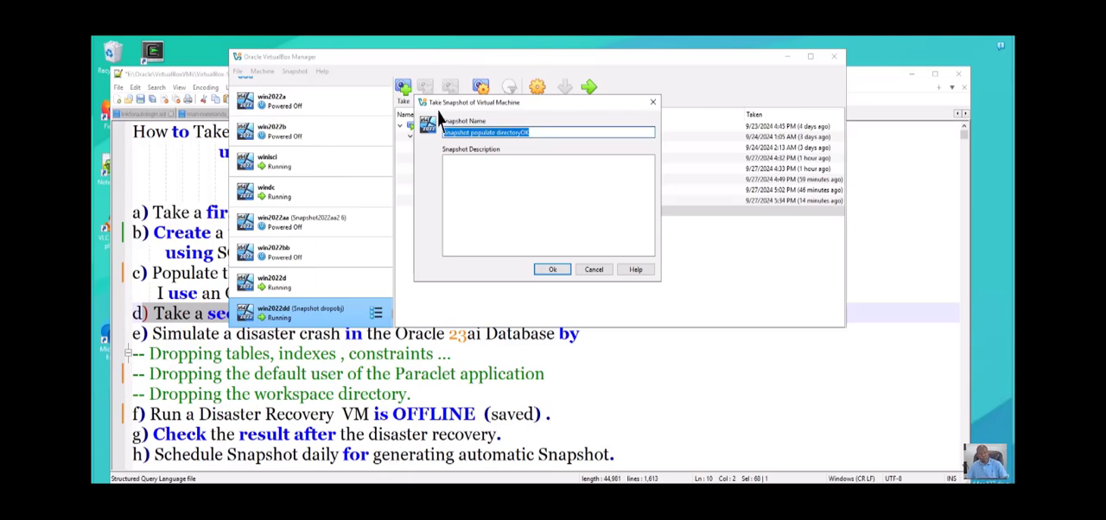
{"action": "left_click", "coordinate": [486, 121]}
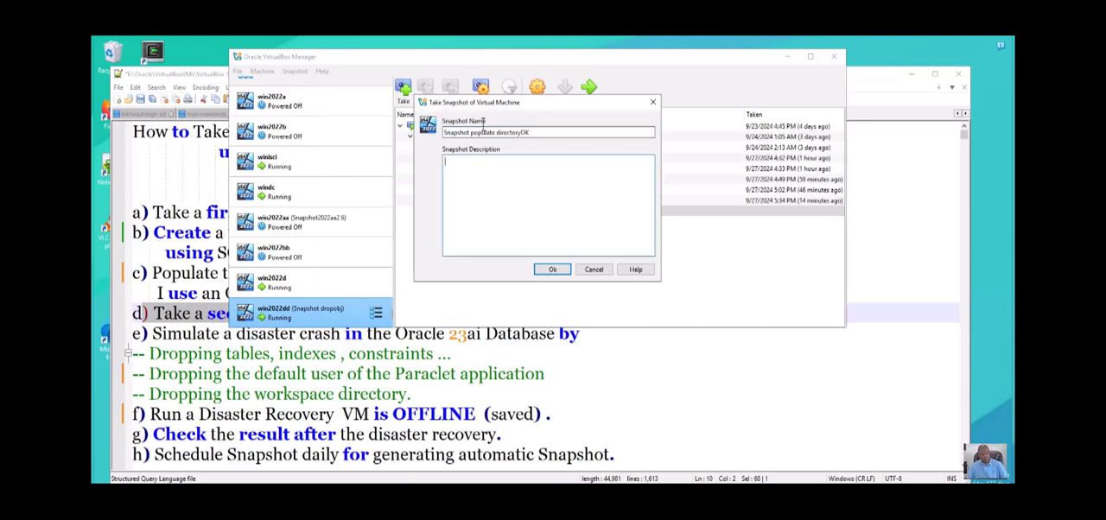
{"action": "key", "text": "ctrl+v"}
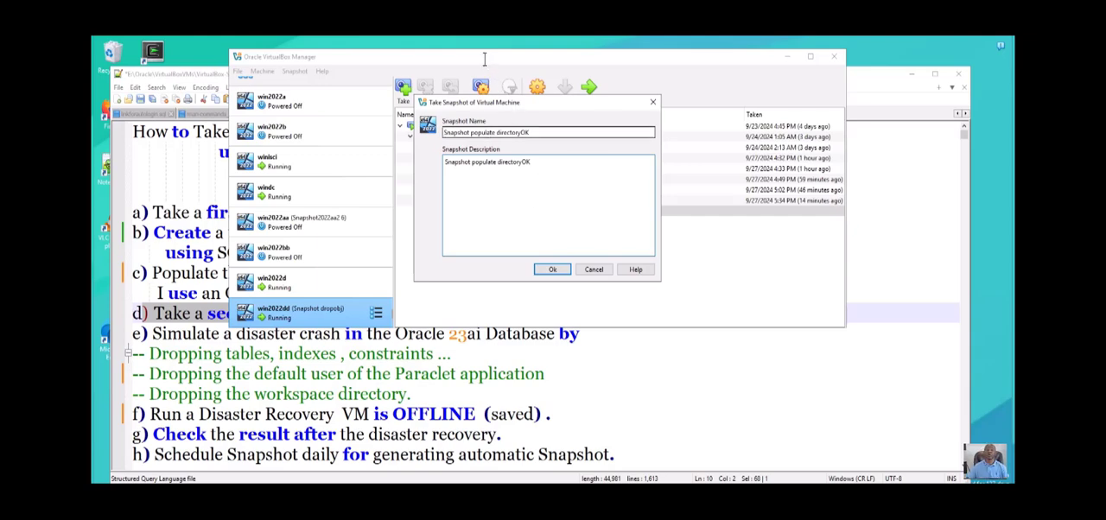
- Shorten the snapshot name to "Snapshot pop diryOK", keep the description as entered, and take the snapshot of win2022dd
{"action": "left_click_drag", "start_coordinate": [484, 132], "coordinate": [496, 132]}
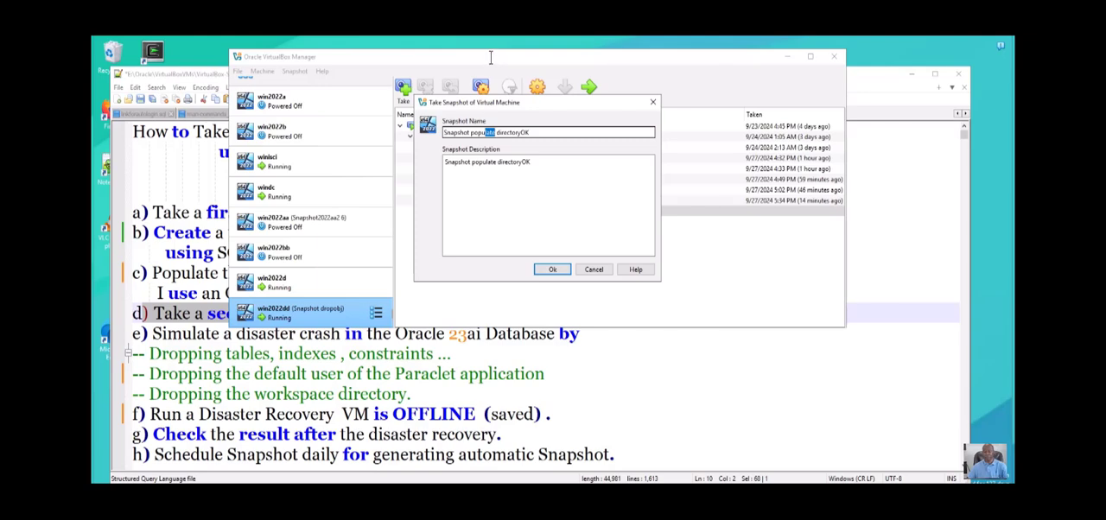
{"action": "key", "text": "BackSpace"}
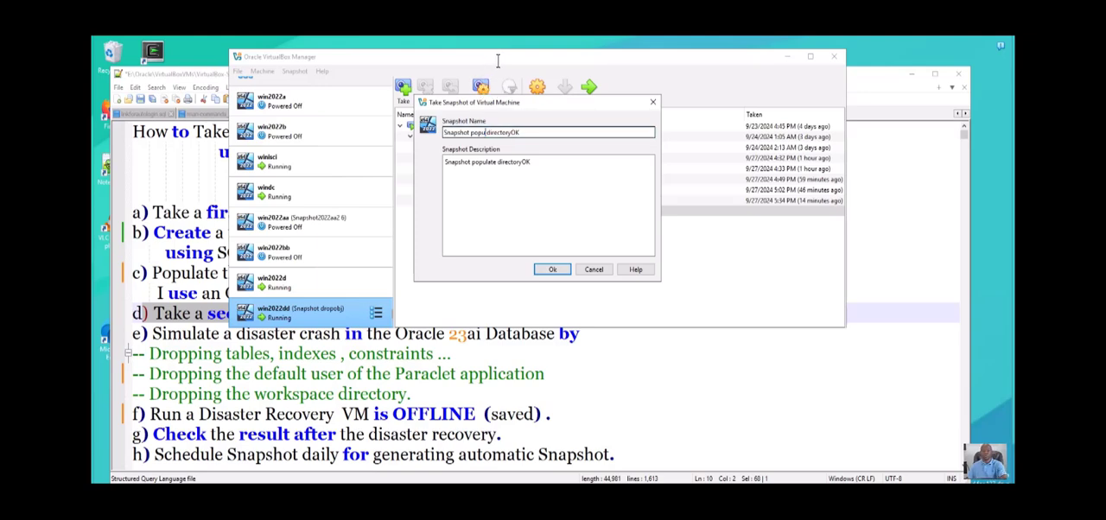
{"action": "key", "text": "BackSpace"}
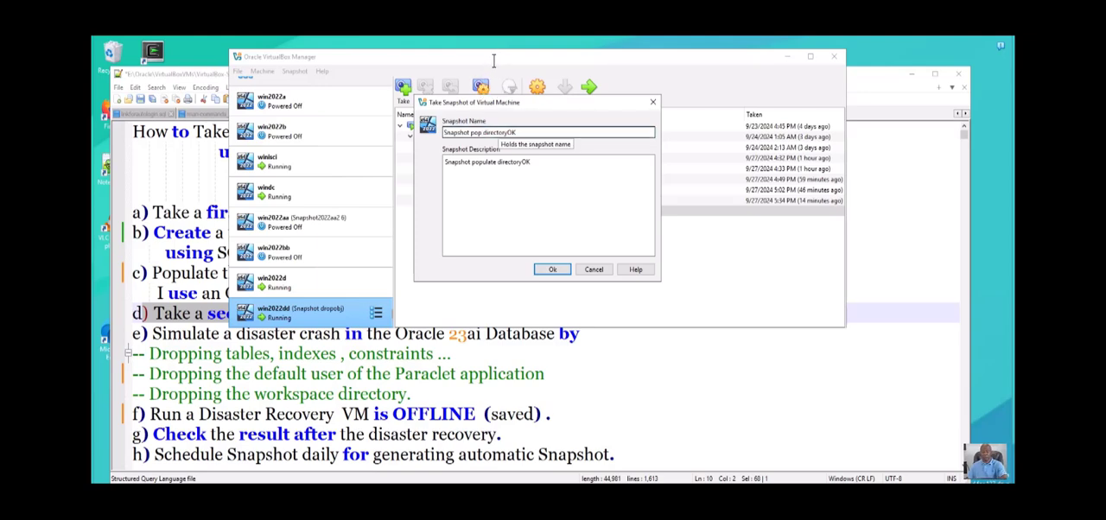
{"action": "left_click_drag", "start_coordinate": [488, 132], "coordinate": [501, 132]}
{"action": "left_click", "coordinate": [500, 132]}
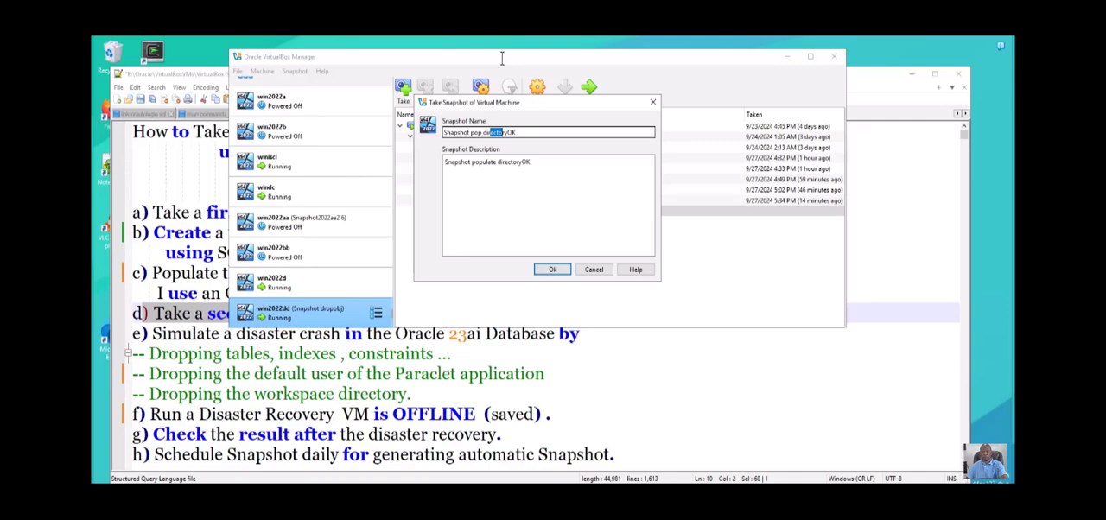
{"action": "key", "text": "BackSpace"}
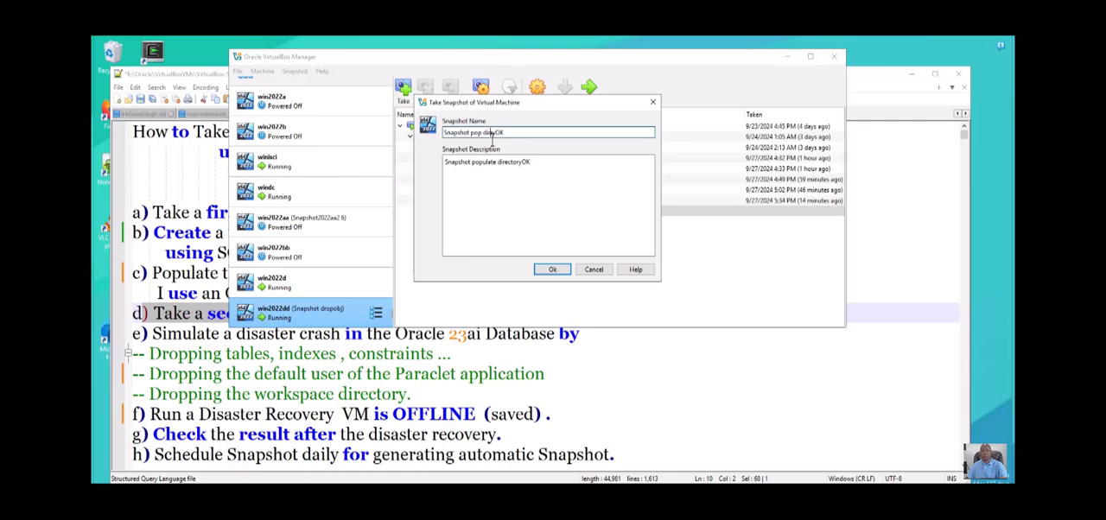
{"action": "left_click", "coordinate": [556, 272]}
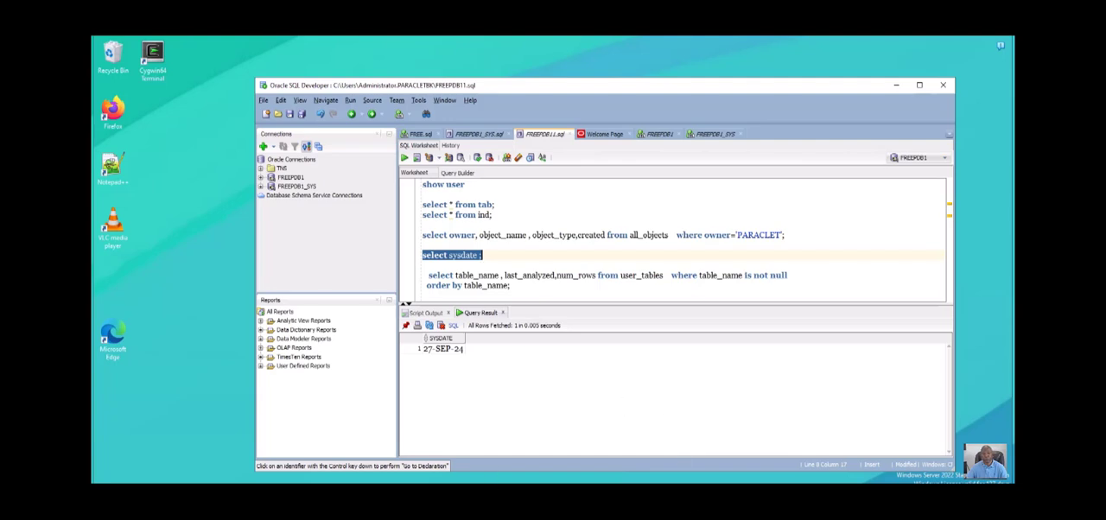
- Switch to the File Explorer Log window in the VM and open the Paraclet folder inside SQL_NEW to review its files
{"action": "left_click", "coordinate": [360, 505]}
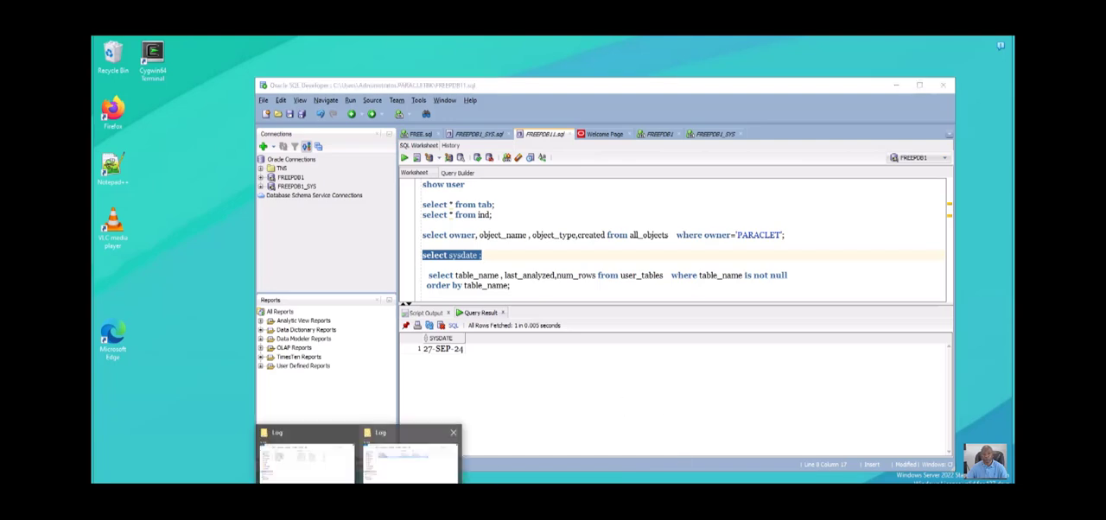
{"action": "left_click", "coordinate": [306, 457]}
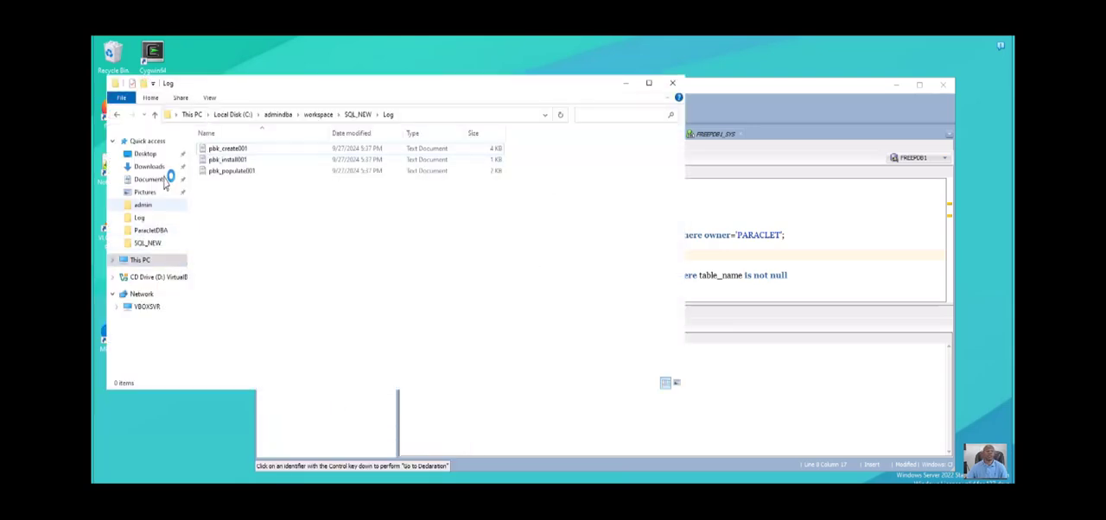
{"action": "left_click", "coordinate": [146, 243]}
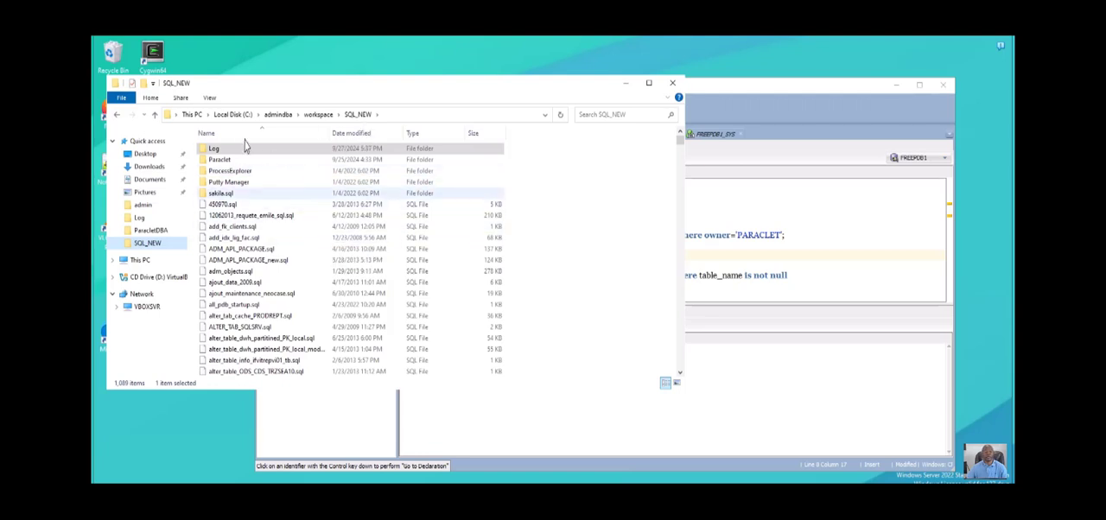
{"action": "left_click", "coordinate": [220, 159]}
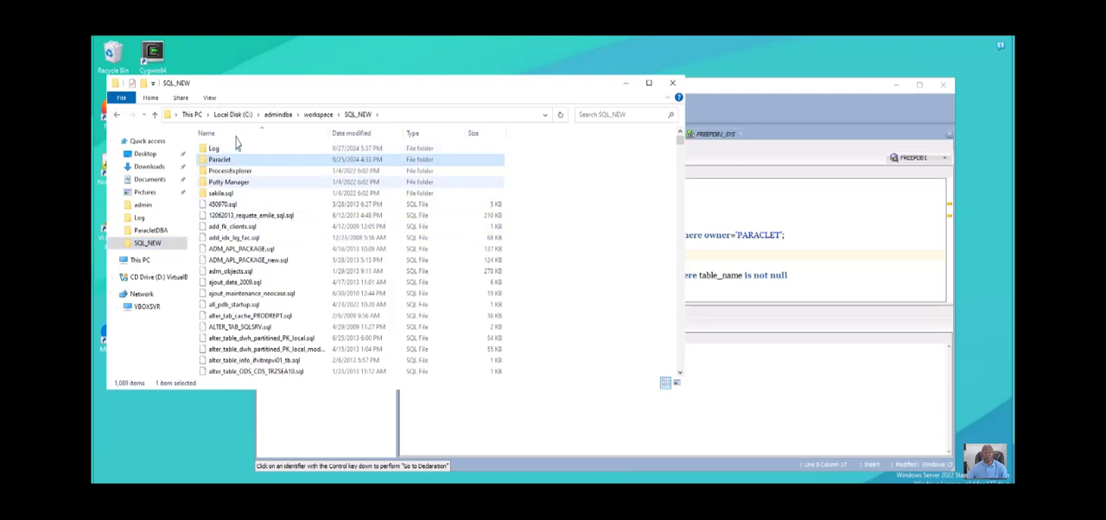
{"action": "double_click", "coordinate": [219, 159]}
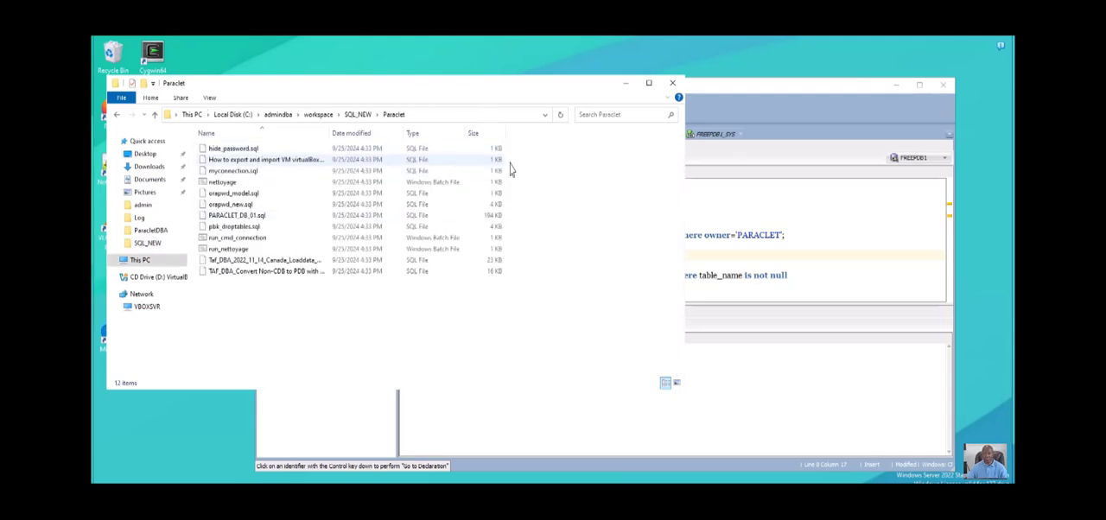
- Switch to the Notepad++ procedure notes and highlight step e on simulating a crash, including the line about dropping the workspace directory
{"action": "mouse_move", "coordinate": [358, 506]}
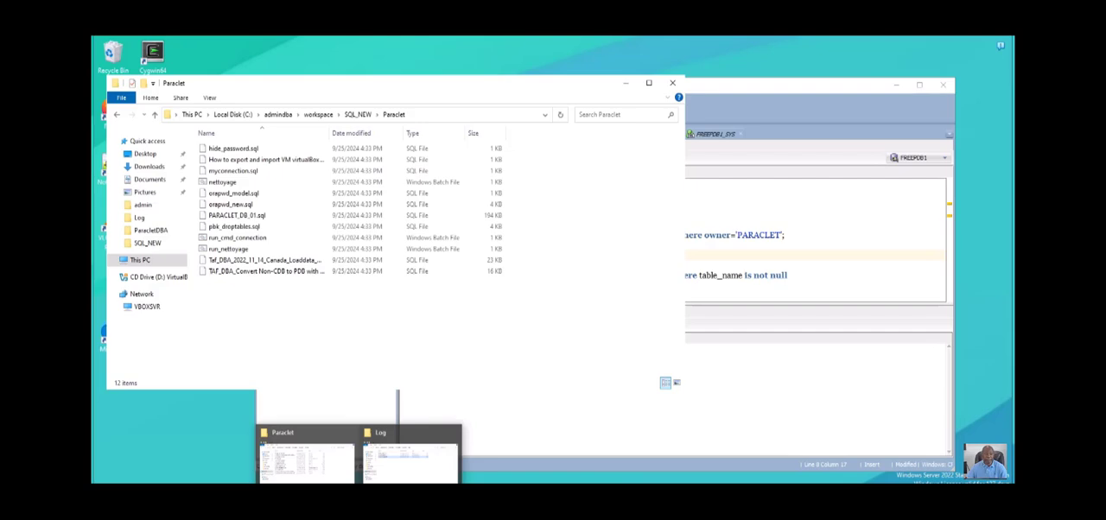
{"action": "left_click", "coordinate": [252, 506]}
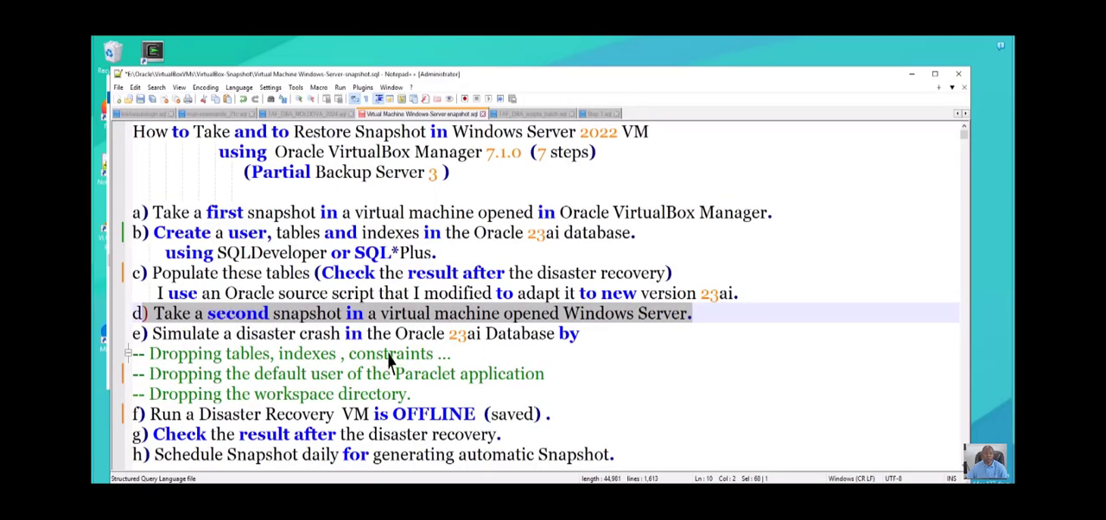
{"action": "left_click_drag", "start_coordinate": [152, 385], "coordinate": [508, 395]}
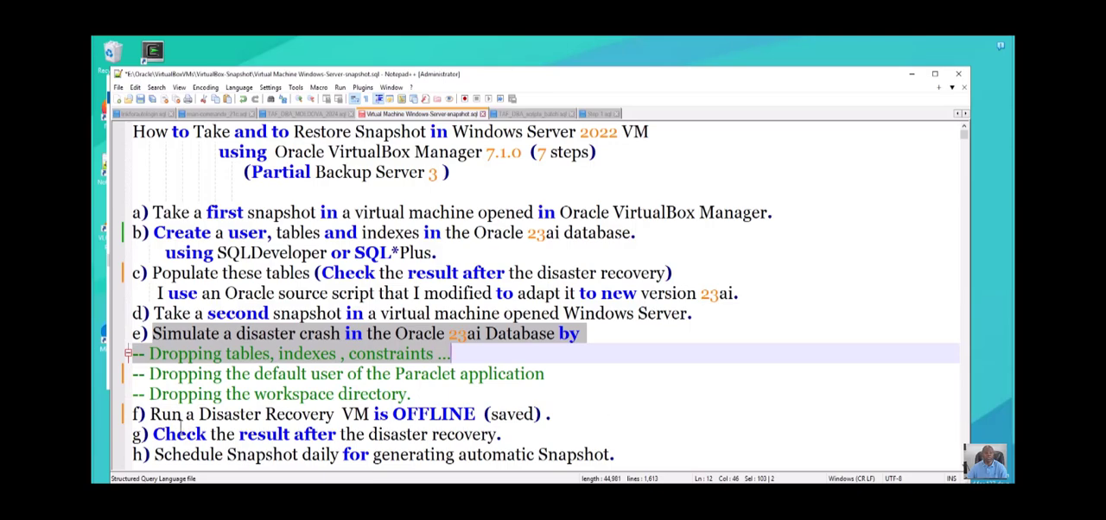
{"action": "left_click_drag", "start_coordinate": [179, 428], "coordinate": [179, 410]}
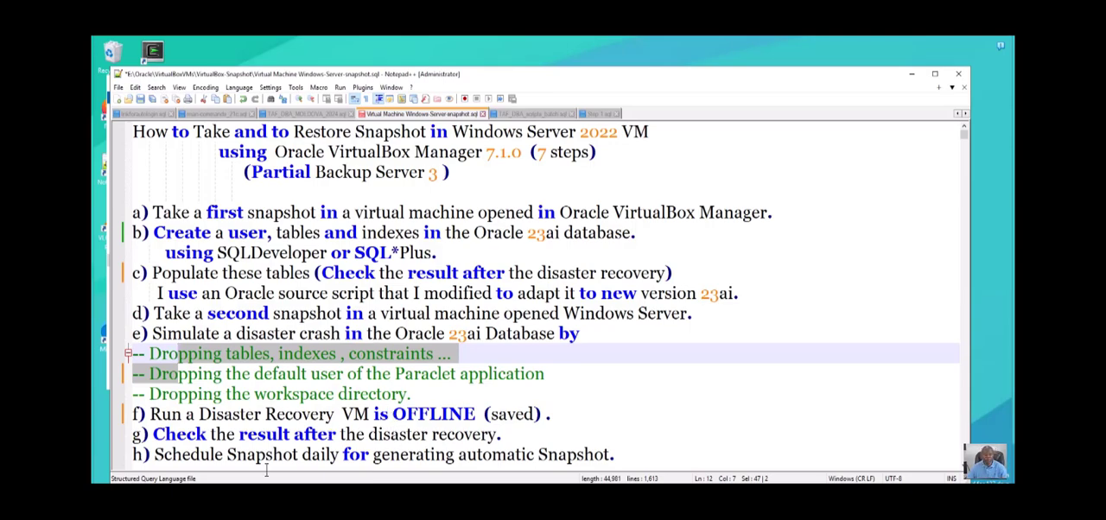
{"action": "left_click_drag", "start_coordinate": [149, 473], "coordinate": [406, 473]}
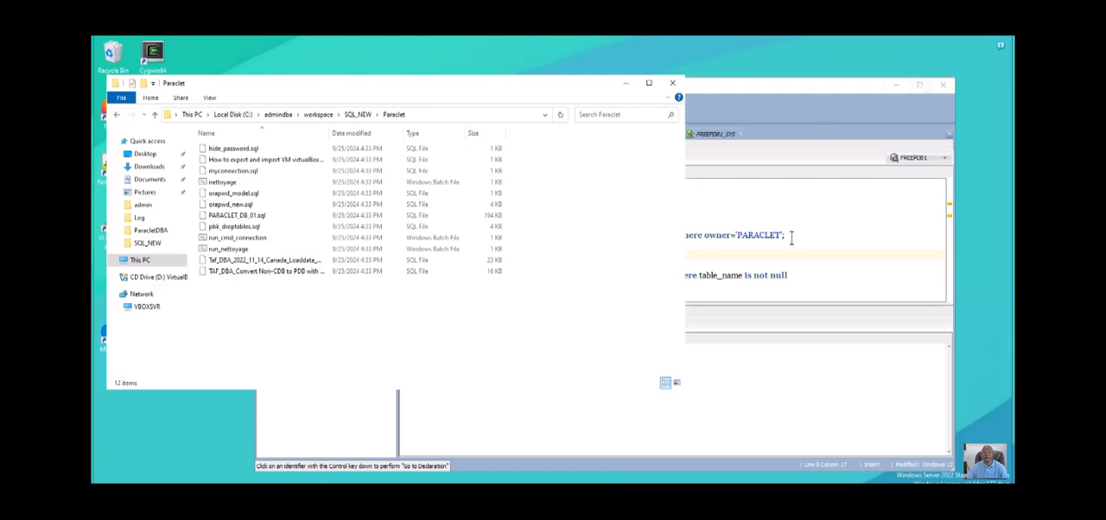
- Return to File Explorer in the VM and delete the Paraclet, sakila.sql and Putty Manager folders from SQL_NEW
{"action": "left_click", "coordinate": [813, 218]}
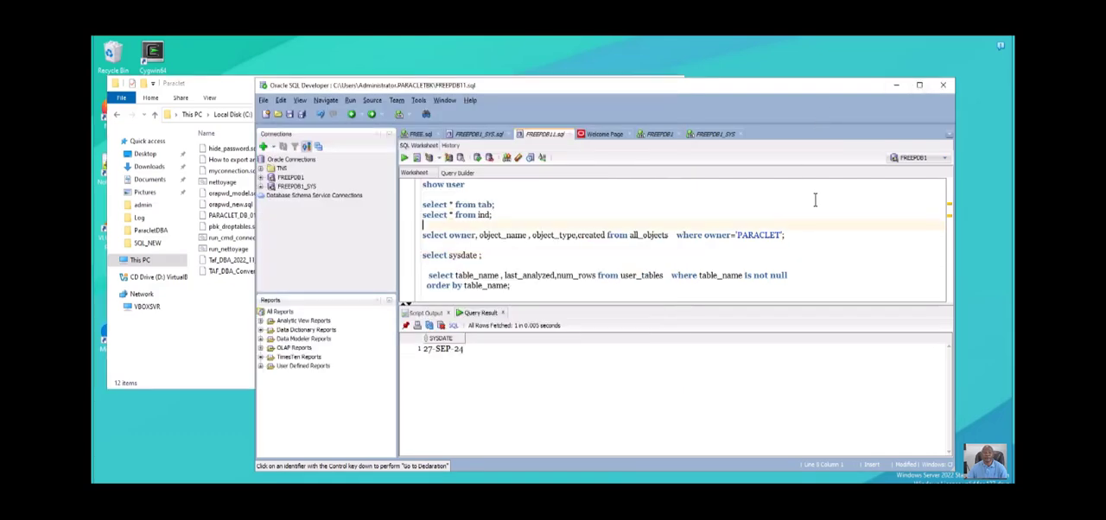
{"action": "left_click", "coordinate": [213, 394]}
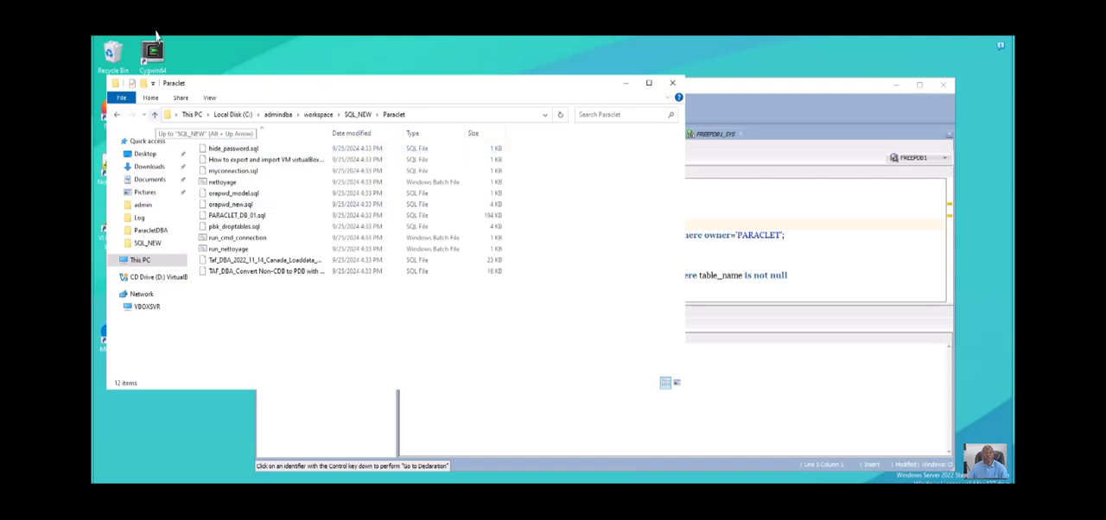
{"action": "left_click", "coordinate": [153, 114]}
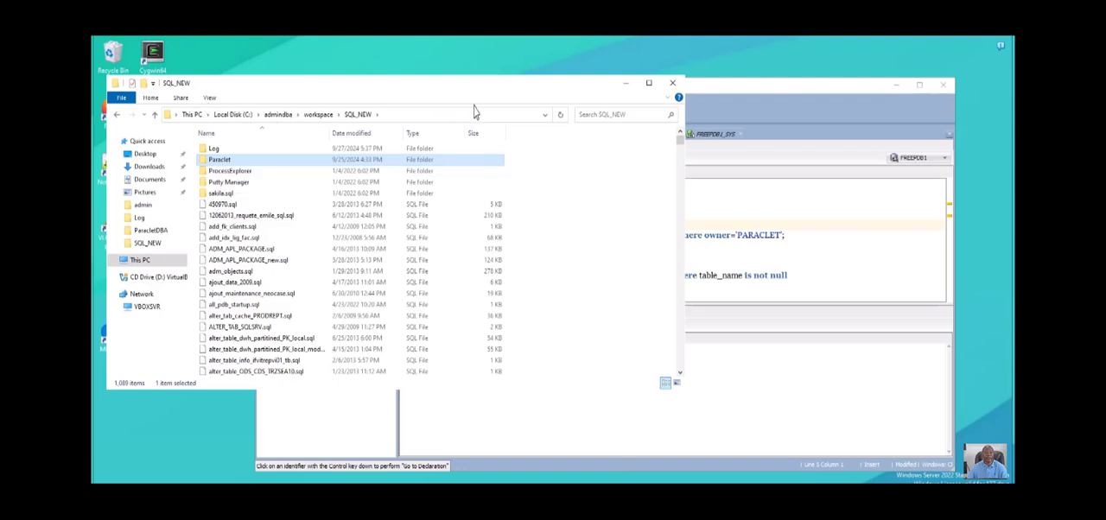
{"action": "key", "text": "Delete"}
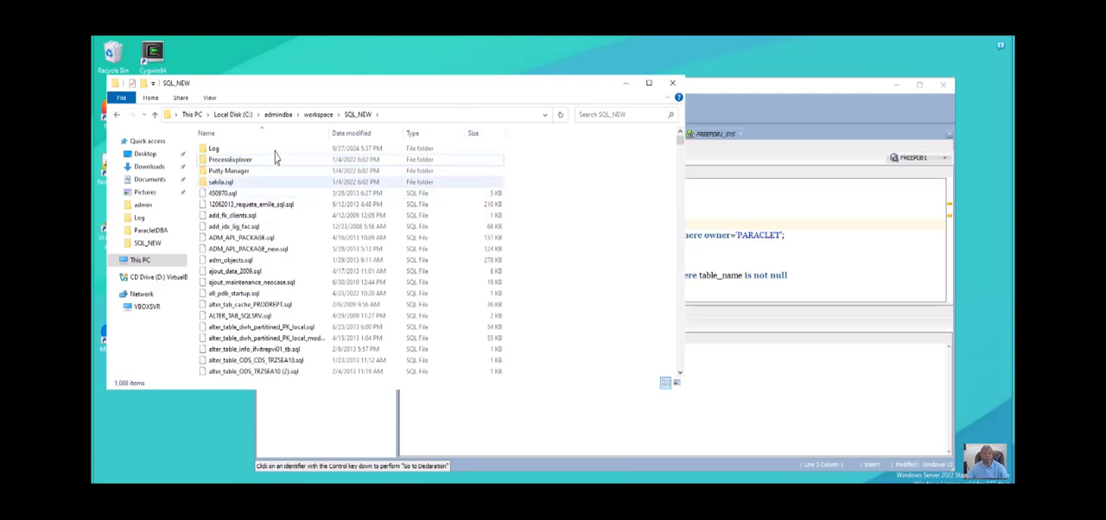
{"action": "left_click", "coordinate": [223, 182]}
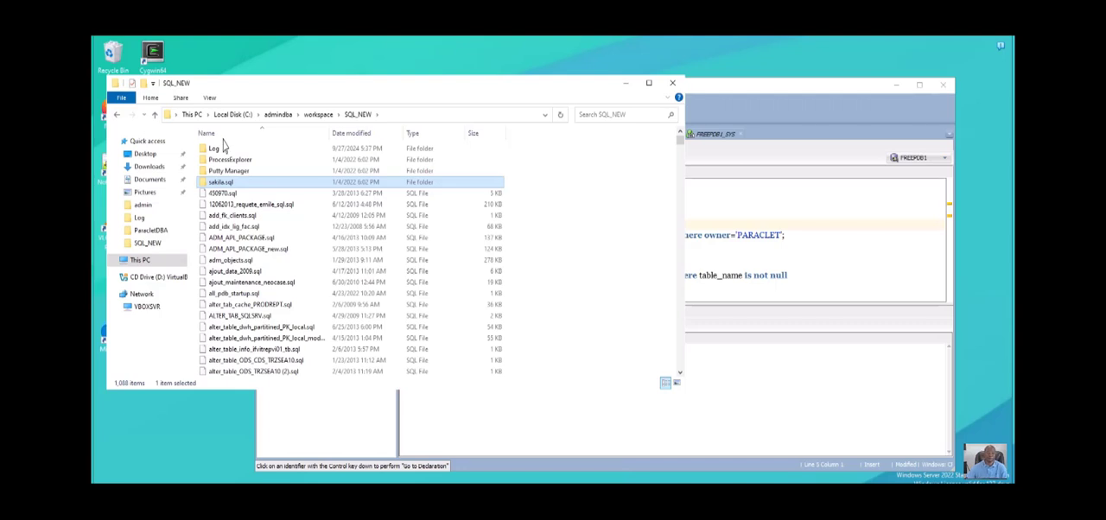
{"action": "key", "text": "Delete"}
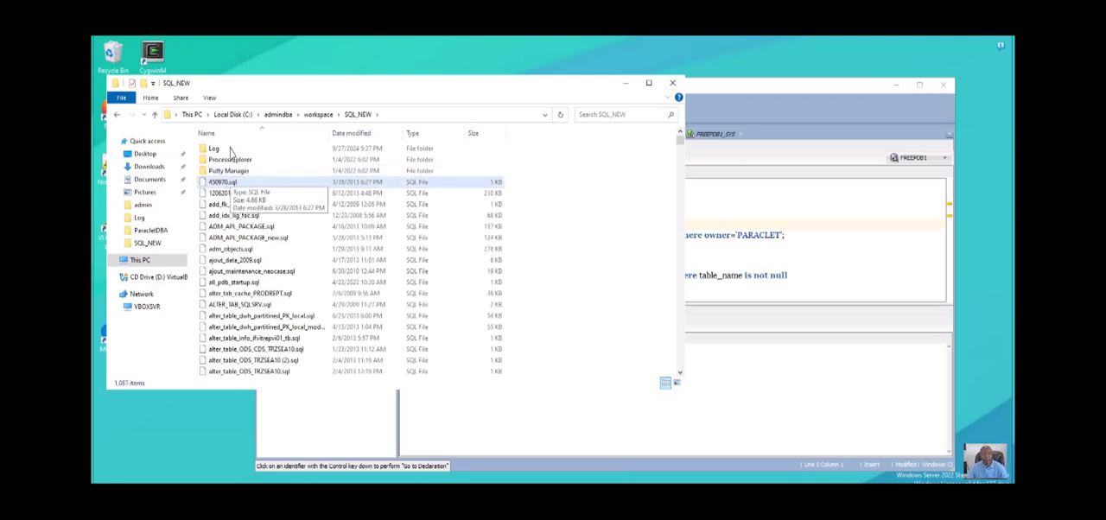
{"action": "key", "text": "Up"}
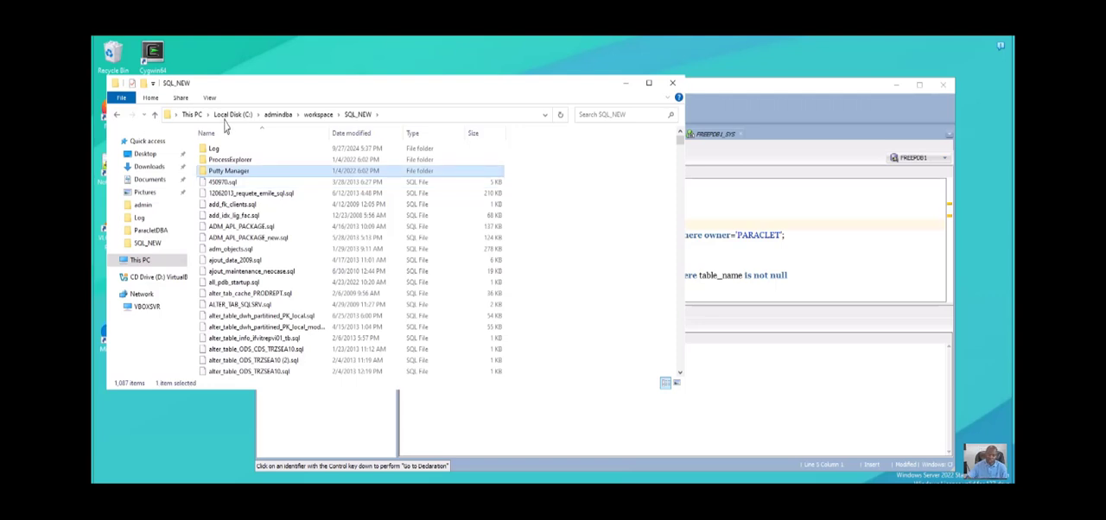
{"action": "key", "text": "Delete"}
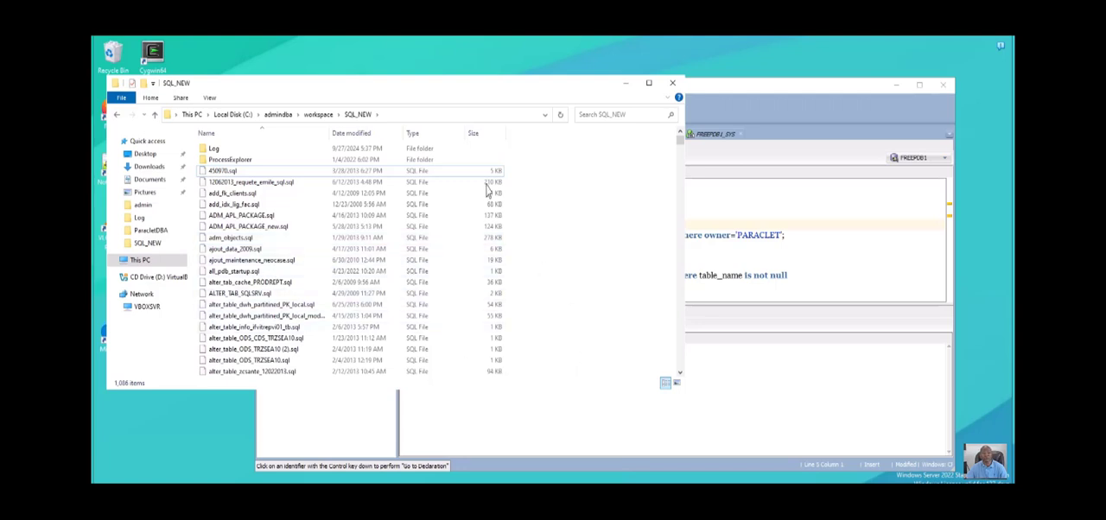
- Sort the SQL_NEW files by newest modification date and select pbk_droptables.bat, moving the window slightly up
{"action": "left_click", "coordinate": [363, 133]}
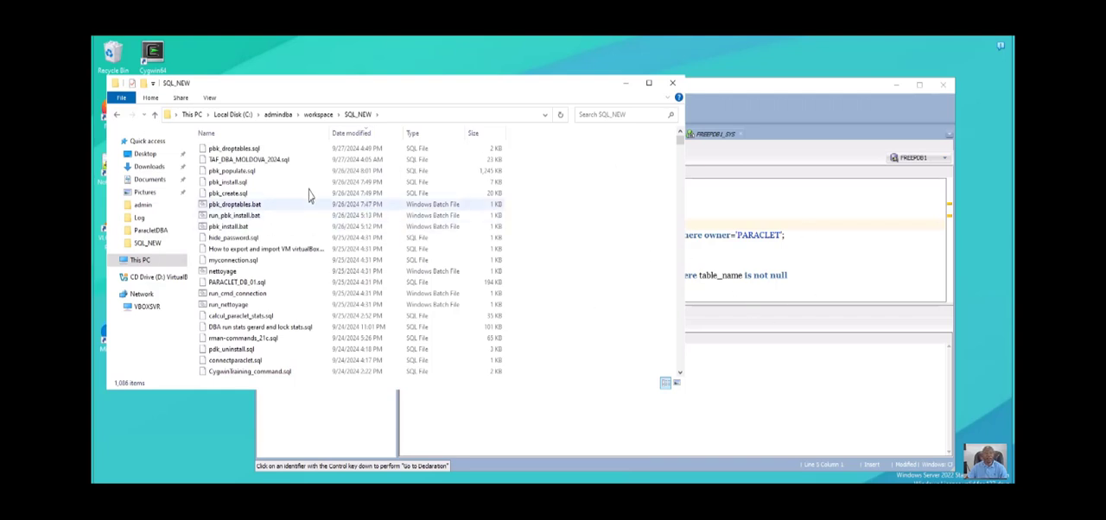
{"action": "left_click", "coordinate": [236, 205]}
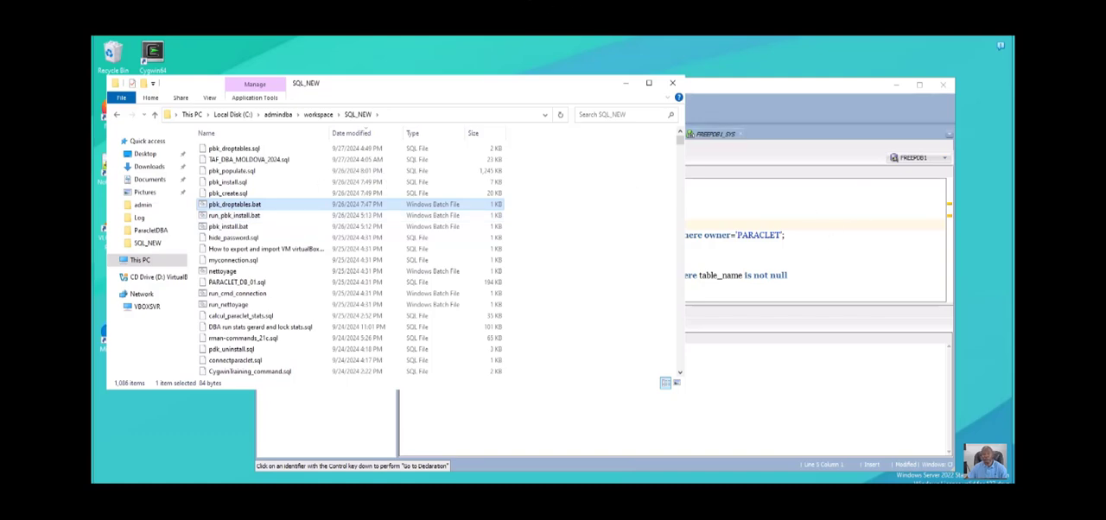
{"action": "left_click_drag", "start_coordinate": [526, 85], "coordinate": [532, 58]}
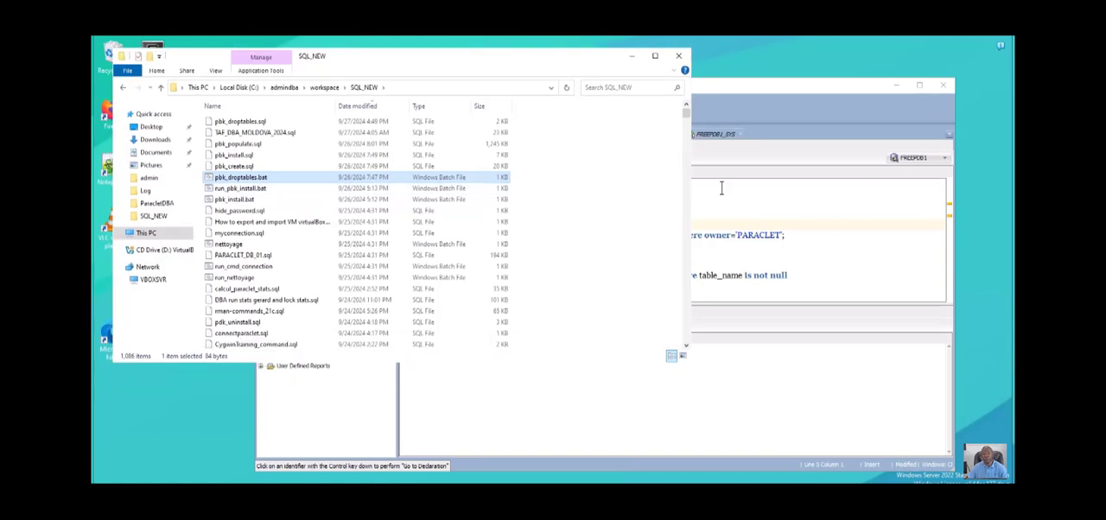
- Switch to SQL Developer and run select * from tab; in the FREEPDB1 worksheet to list the current tables and views
{"action": "left_click", "coordinate": [858, 229]}
{"action": "left_click_drag", "start_coordinate": [499, 177], "coordinate": [424, 171]}
{"action": "left_click", "coordinate": [404, 158]}
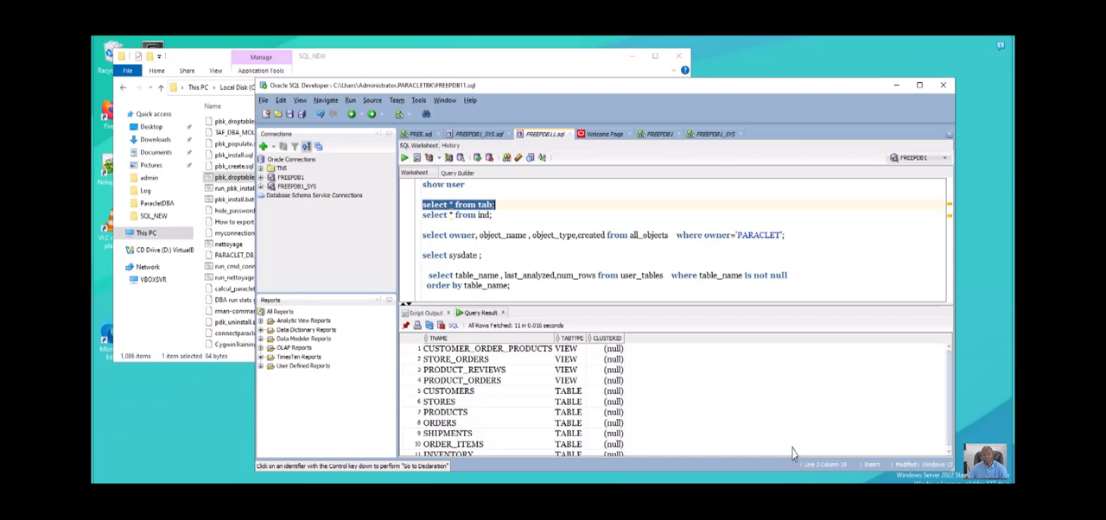
- Switch back to the SQL_NEW folder and run pbk_droptables.bat to drop the application's tables and views
{"action": "left_click", "coordinate": [212, 132]}
{"action": "right_click", "coordinate": [222, 177]}
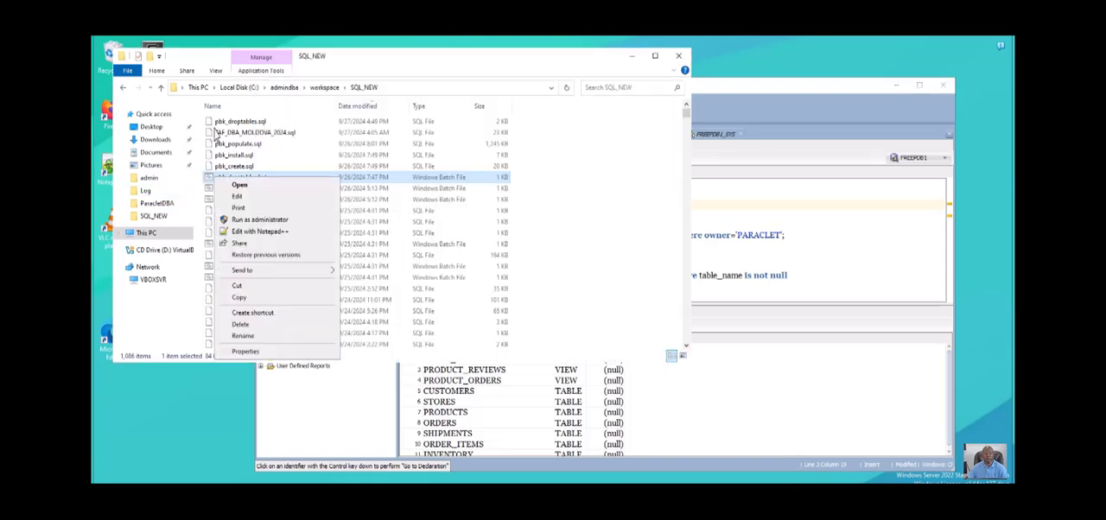
{"action": "left_click", "coordinate": [244, 203]}
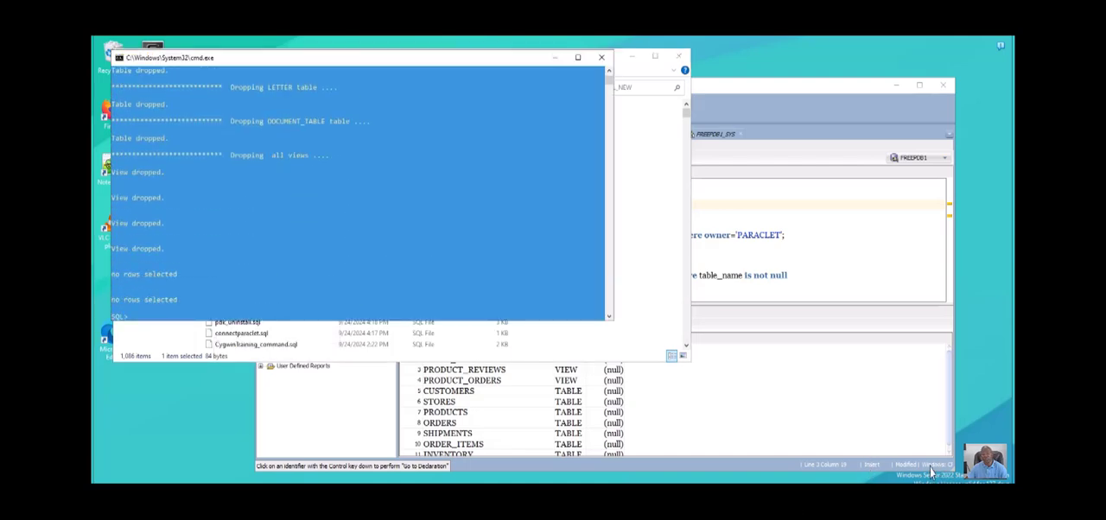
- Rerun select * from tab; in SQL Developer to check the drop, and return to the procedure notes in Notepad++
{"action": "left_click", "coordinate": [759, 245]}
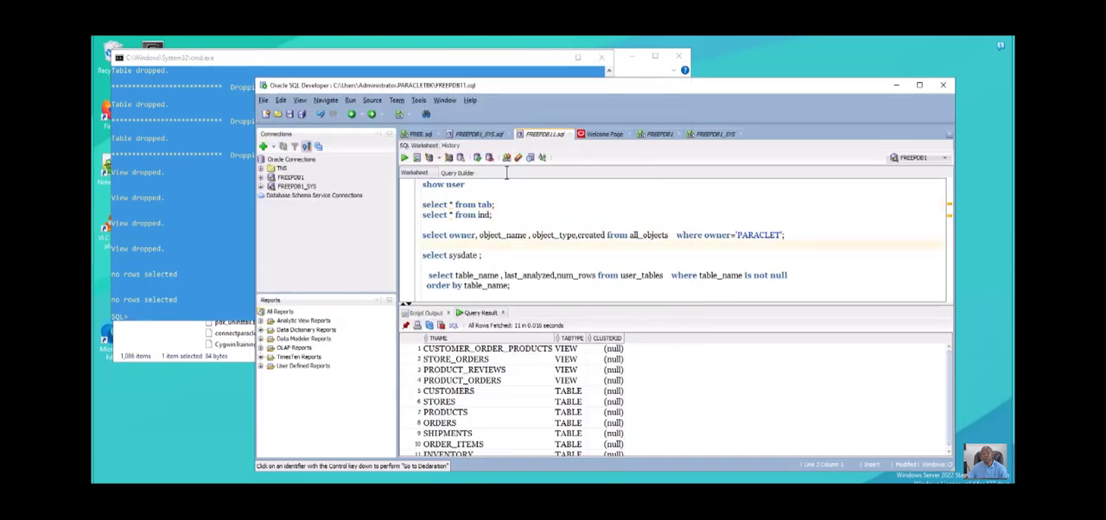
{"action": "left_click_drag", "start_coordinate": [495, 205], "coordinate": [413, 175]}
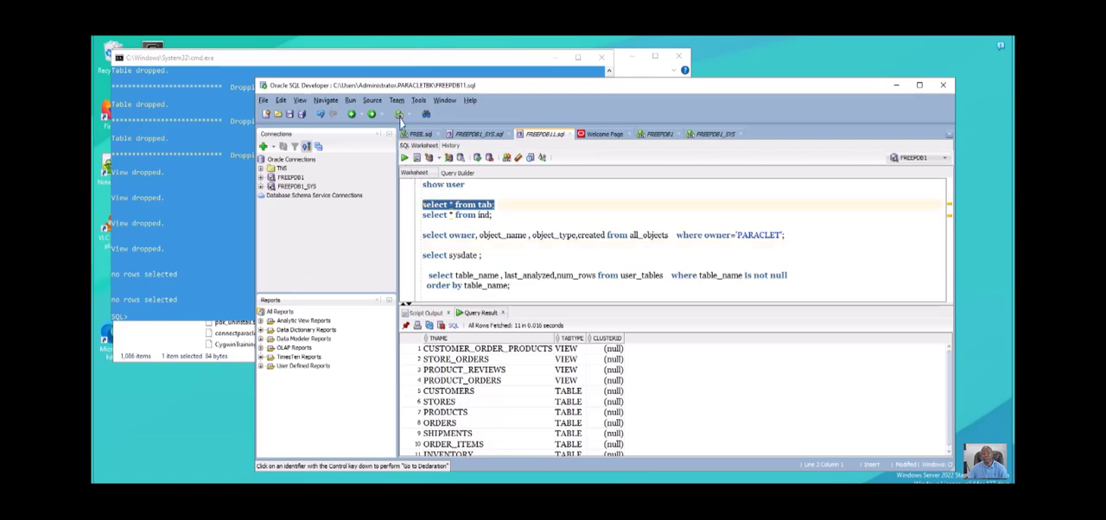
{"action": "left_click", "coordinate": [404, 157]}
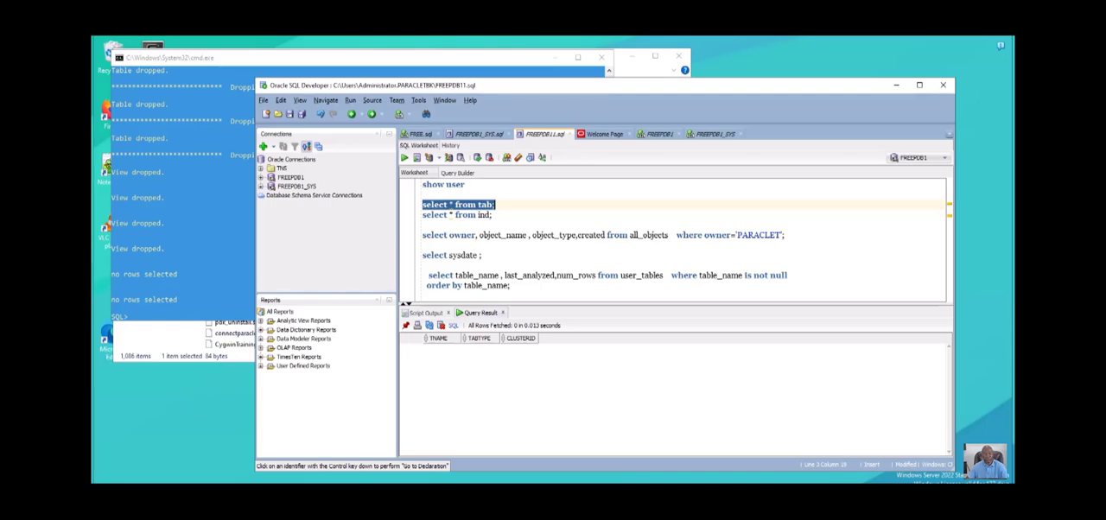
{"action": "key", "text": "alt+Tab"}
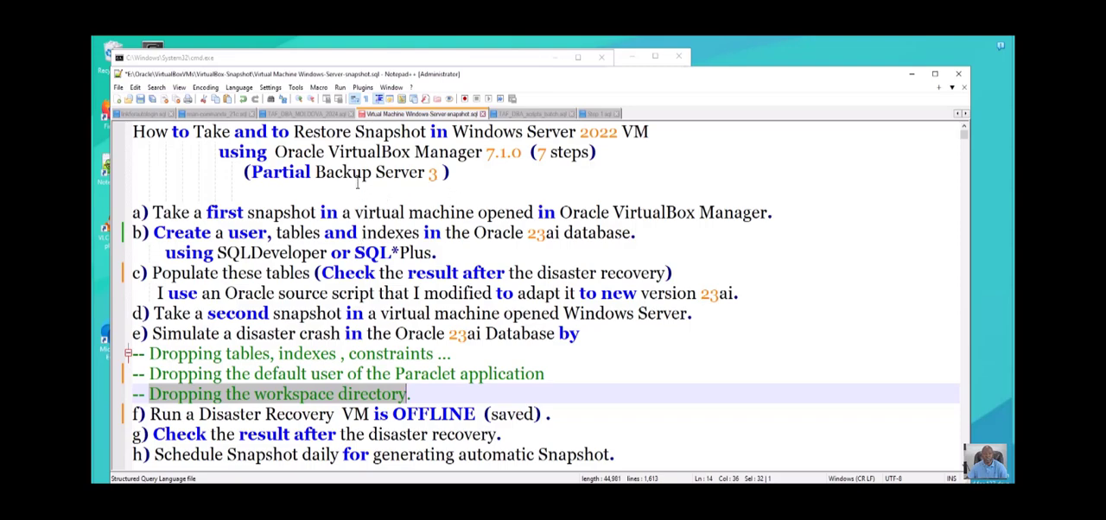
{"action": "left_click_drag", "start_coordinate": [356, 205], "coordinate": [362, 207]}
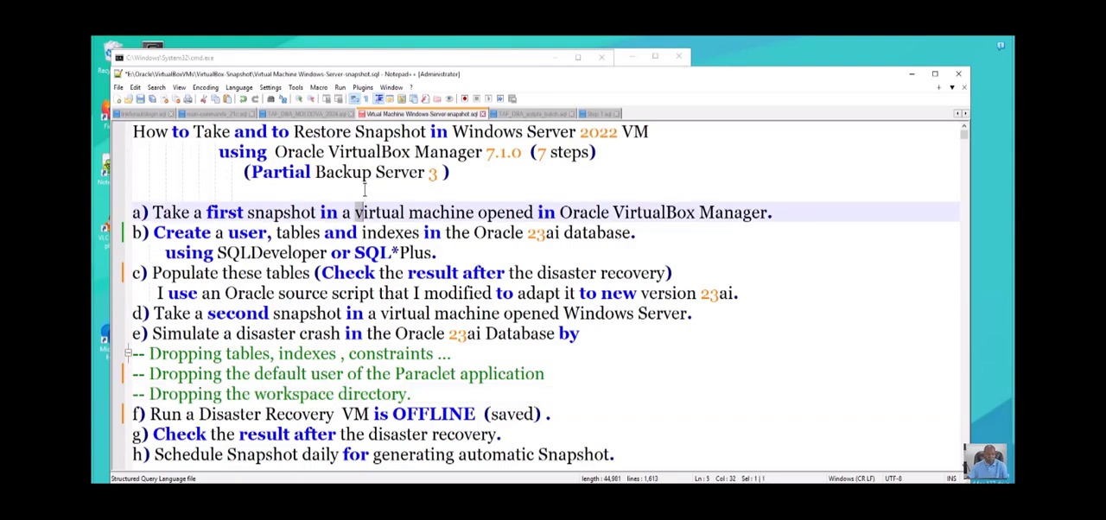
- Capitalize both words of "virtual machine" in step a) of the procedure notes
{"action": "type", "text": "V"}
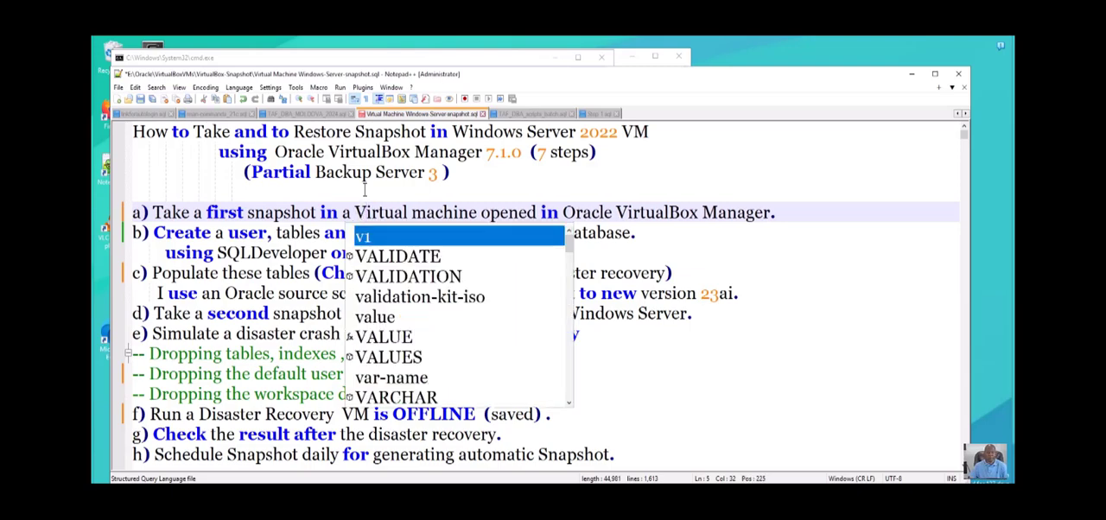
{"action": "left_click_drag", "start_coordinate": [413, 212], "coordinate": [430, 212]}
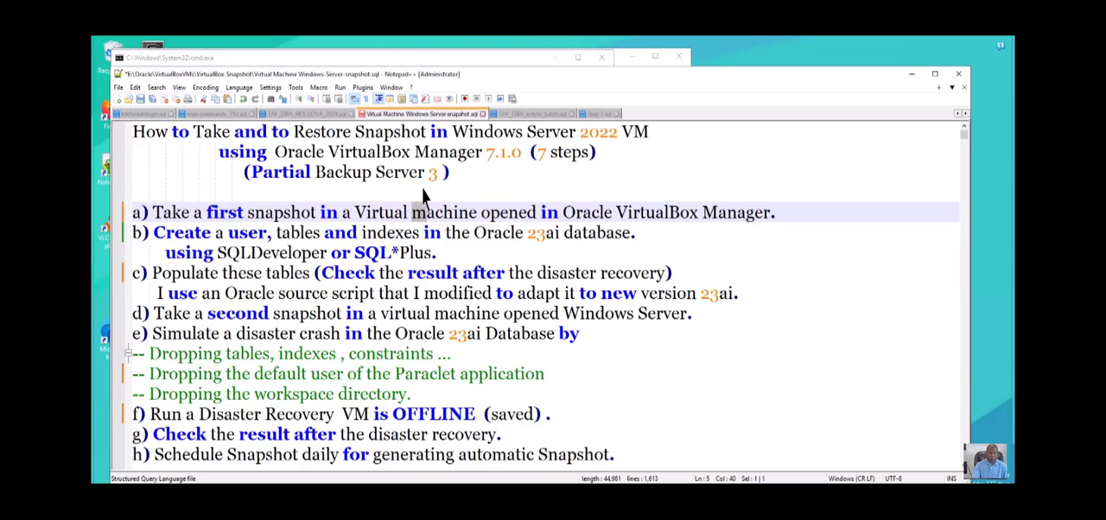
{"action": "type", "text": "M"}
{"action": "left_click", "coordinate": [745, 232]}
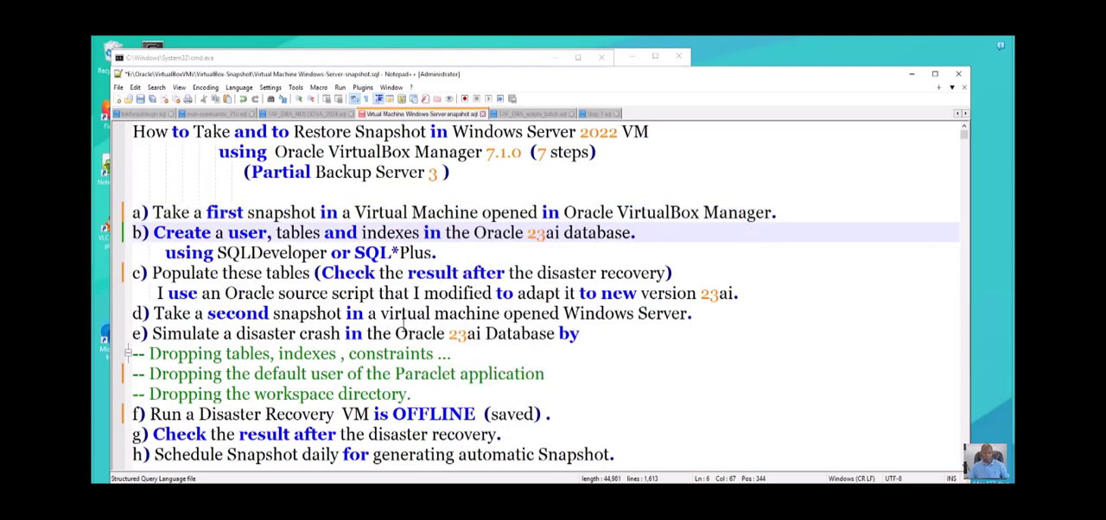
- Highlight step f) on running the disaster recovery with the VM offline, and clear the selection after reading it
{"action": "scroll", "coordinate": [427, 354], "scroll_direction": "down", "scroll_amount": 1}
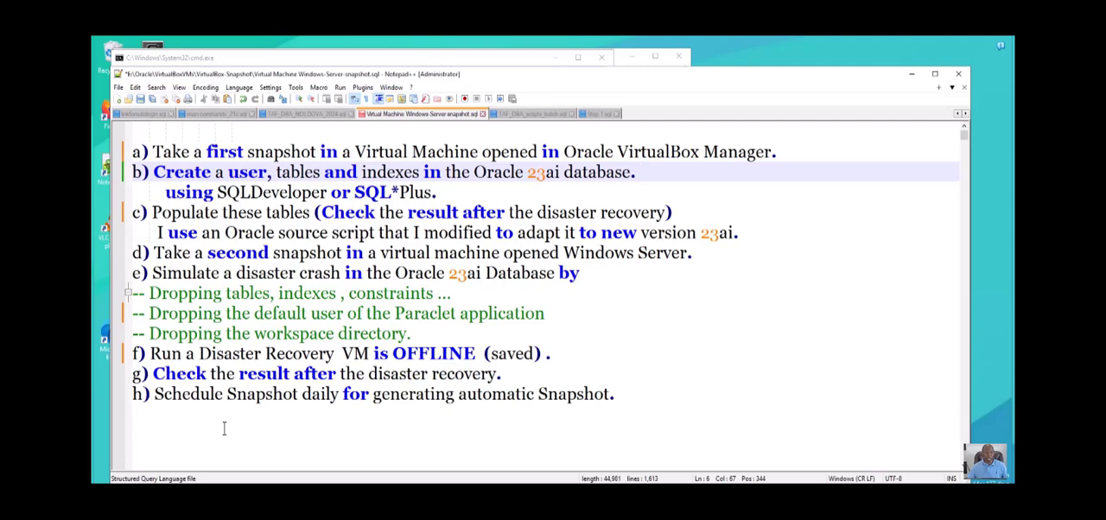
{"action": "left_click_drag", "start_coordinate": [150, 354], "coordinate": [355, 361]}
{"action": "left_click_drag", "start_coordinate": [362, 418], "coordinate": [559, 418]}
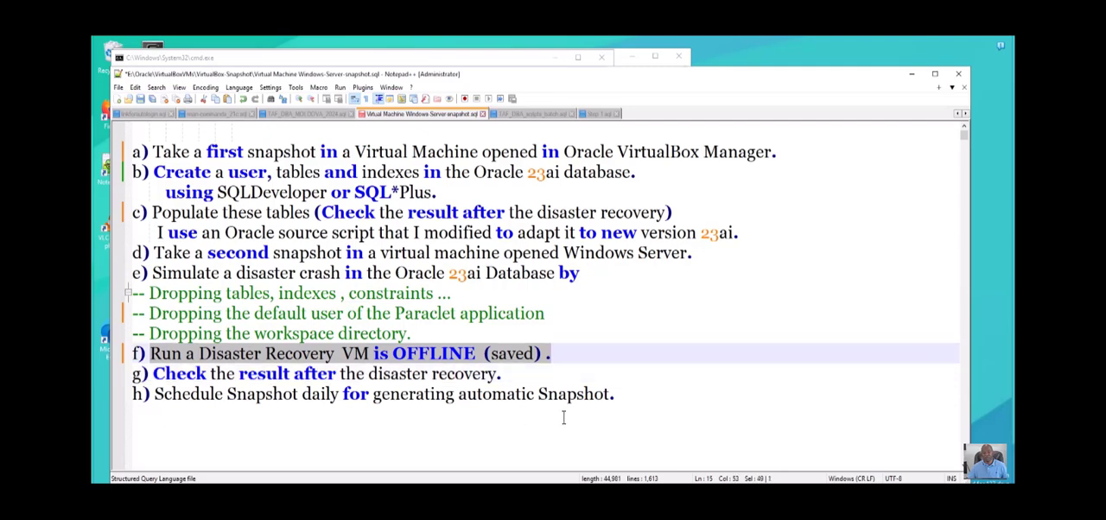
{"action": "key", "text": "Right"}
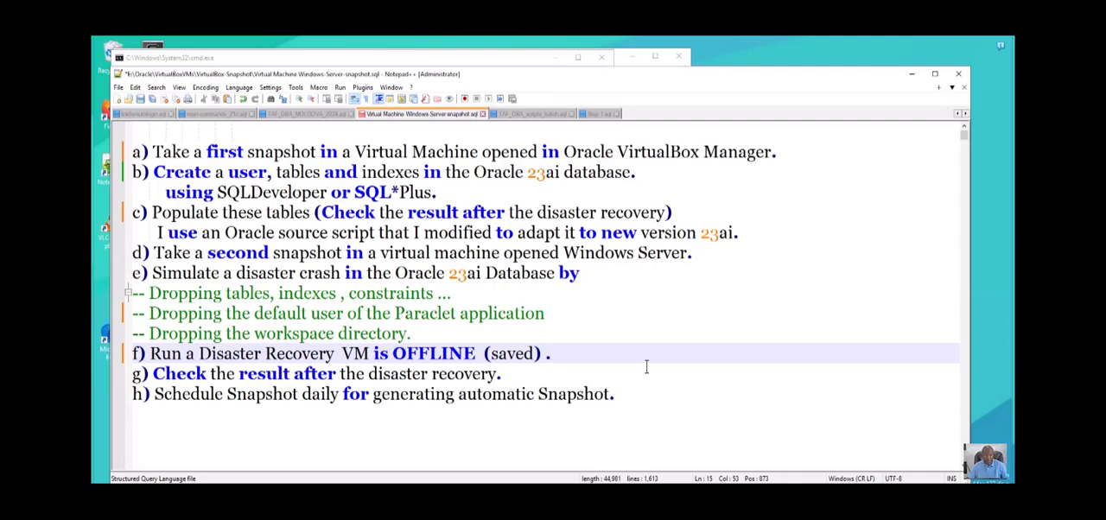
- Check the win2022dd snapshot tree in VirtualBox Manager, and minimize both it and the Notepad++ notes to return to the VM
{"action": "key", "text": "alt+Tab"}
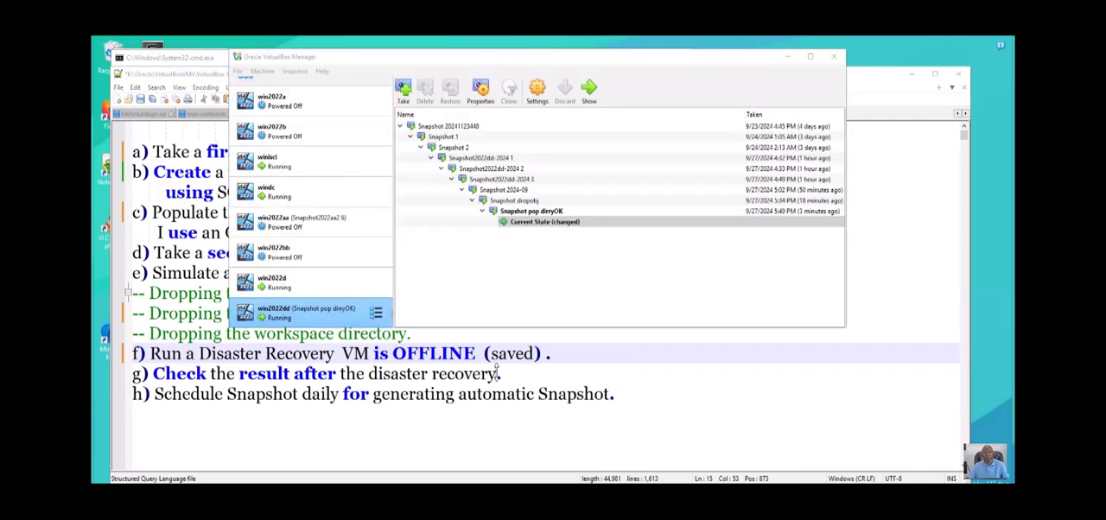
{"action": "left_click", "coordinate": [728, 431]}
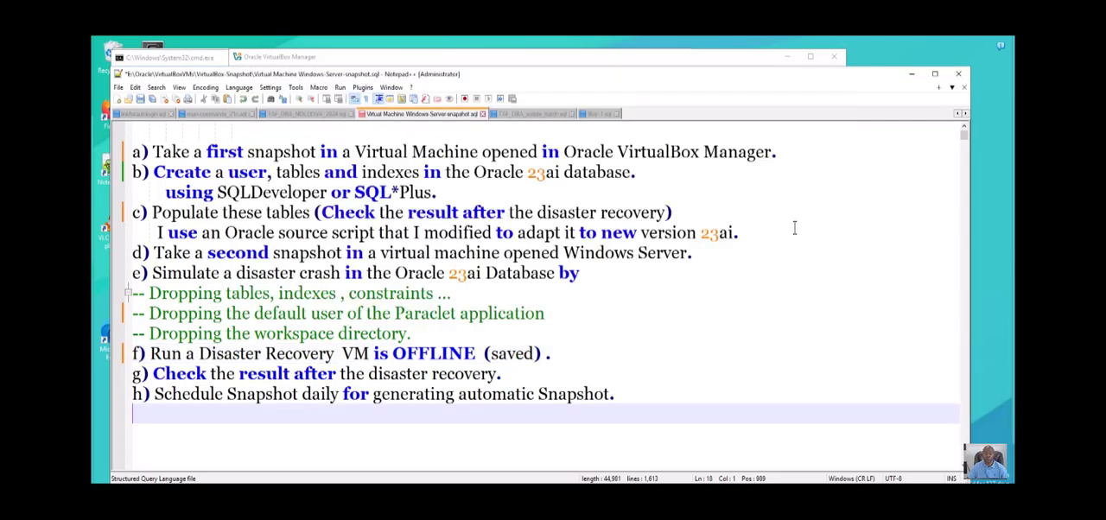
{"action": "left_click", "coordinate": [760, 57]}
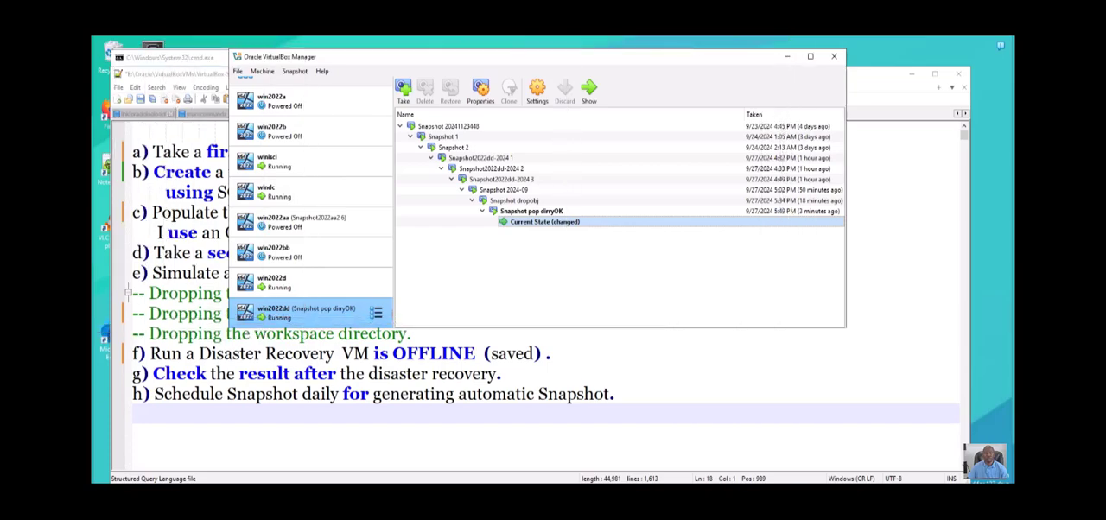
{"action": "left_click", "coordinate": [787, 57]}
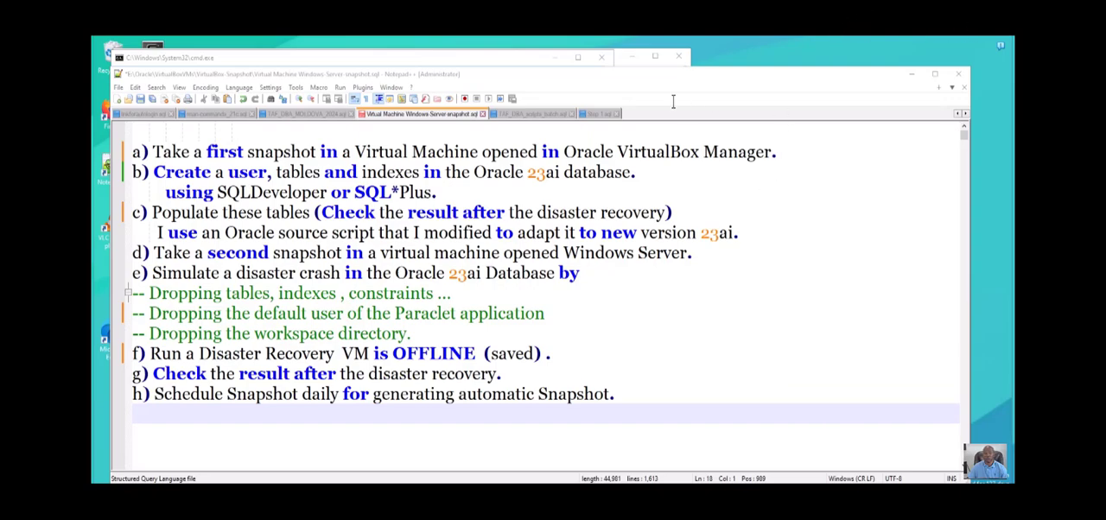
{"action": "left_click", "coordinate": [911, 73]}
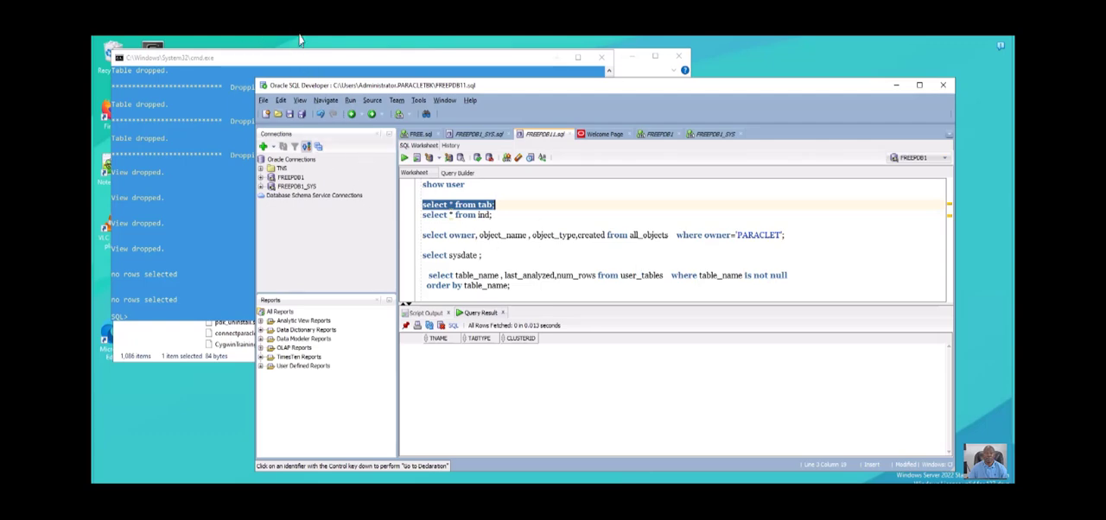
- Save the unsaved SQL Developer worksheets as FREEPDB1_SYS1.sql and FREEPDB12.sql in the administrator's home folder
{"action": "key", "text": "ctrl+s"}
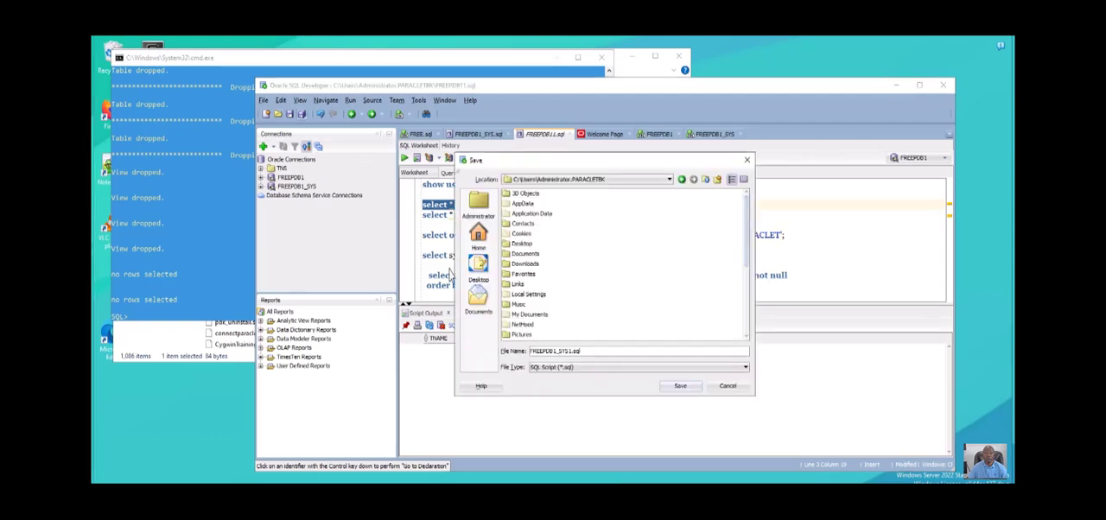
{"action": "key", "text": "Return"}
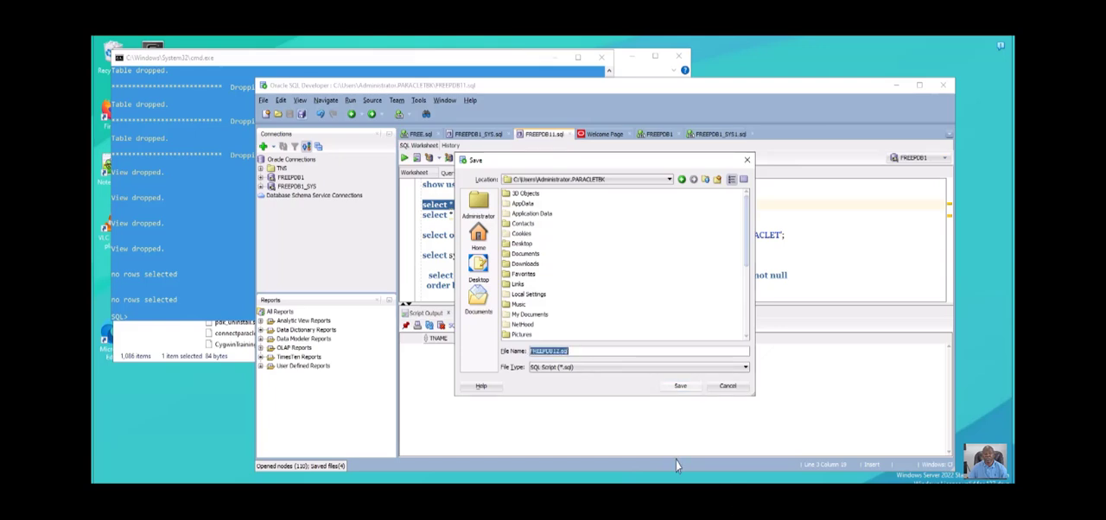
{"action": "key", "text": "Return"}
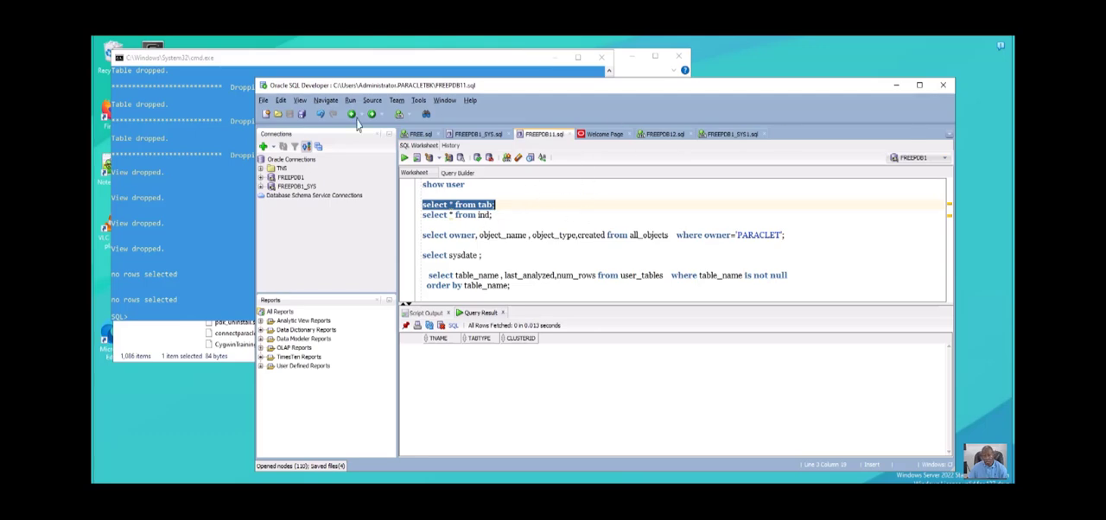
- Close all worksheets and exit SQL Developer, along with the command window and the SQL_NEW folder
{"action": "key", "text": "alt+f"}
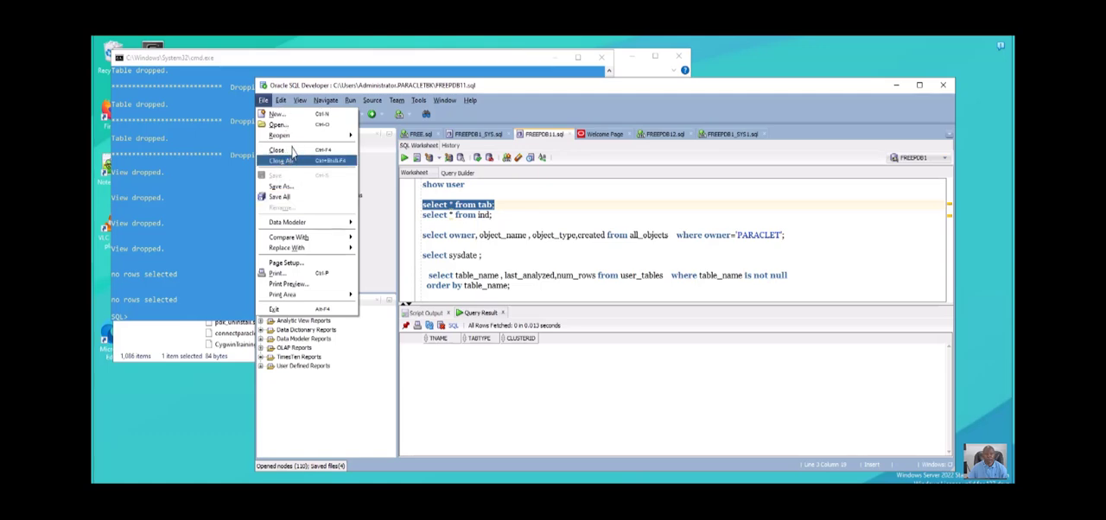
{"action": "key", "text": "Return"}
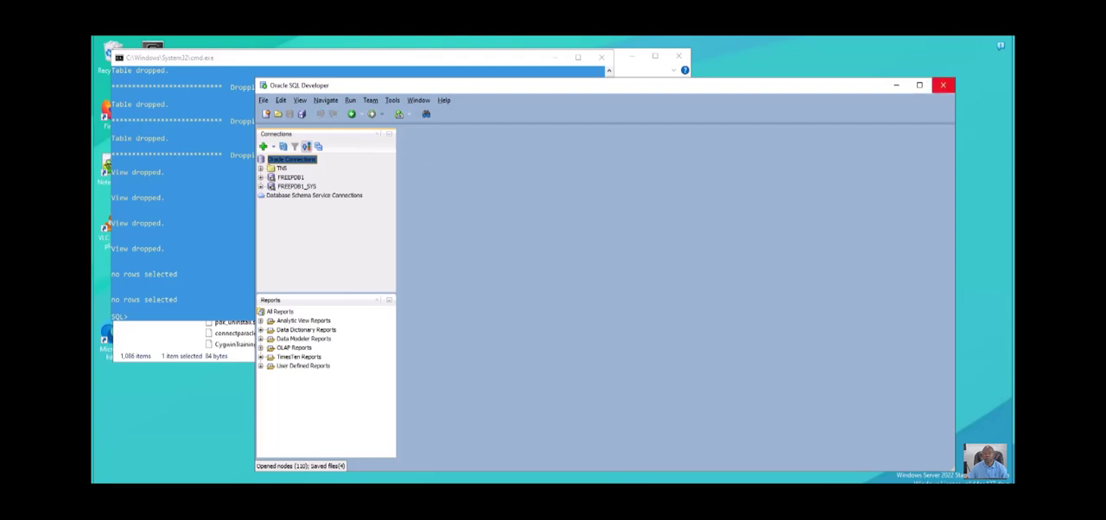
{"action": "left_click", "coordinate": [942, 85]}
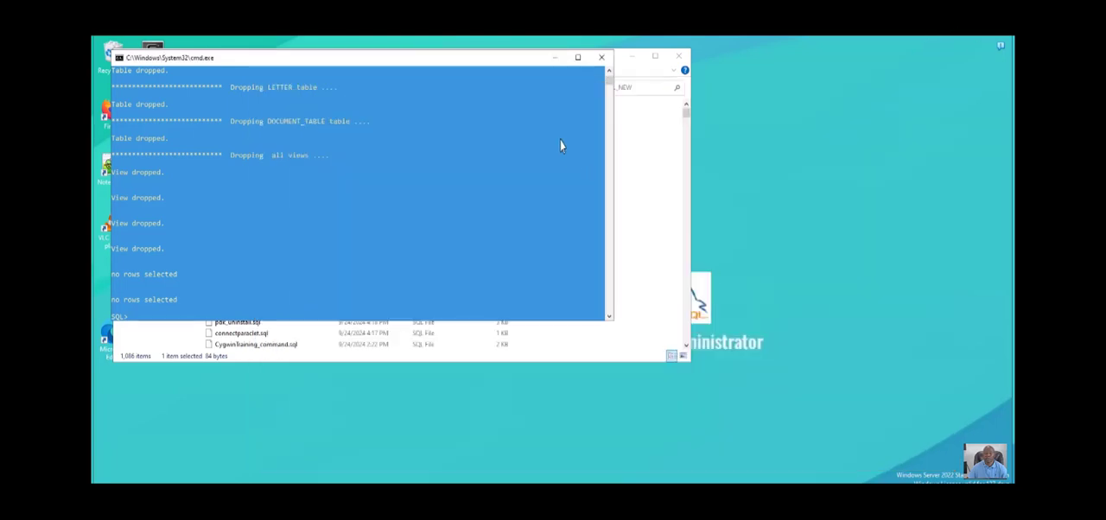
{"action": "left_click", "coordinate": [601, 57]}
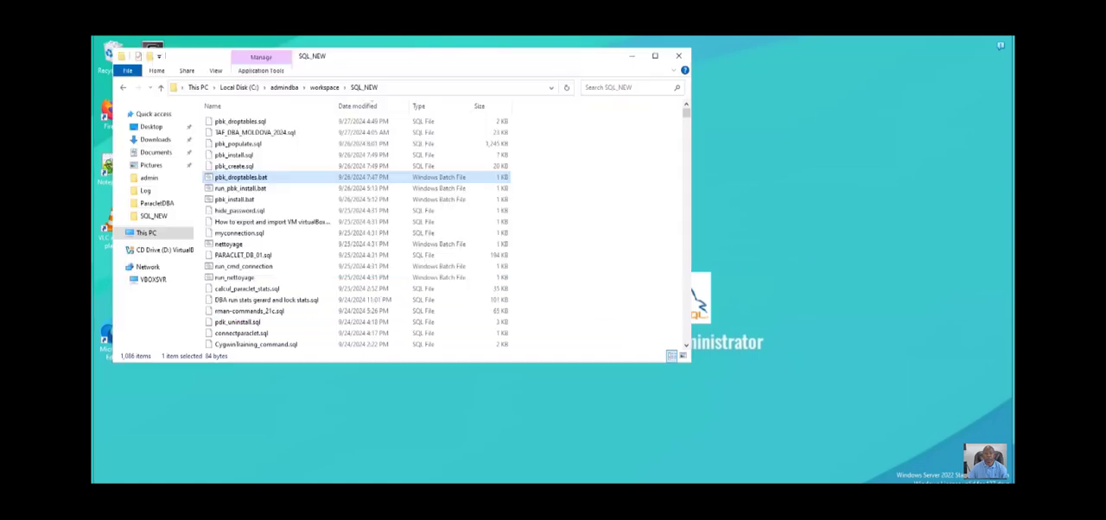
{"action": "left_click", "coordinate": [679, 56]}
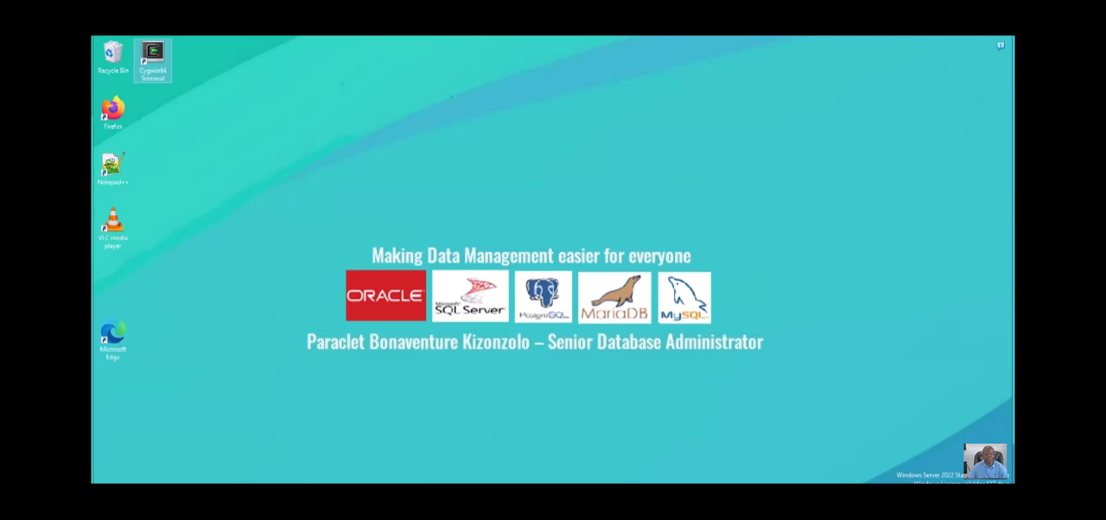
- Shut down Windows Server in the win2022dd virtual machine
{"action": "key", "text": "super+x"}
{"action": "mouse_move", "coordinate": [173, 477]}
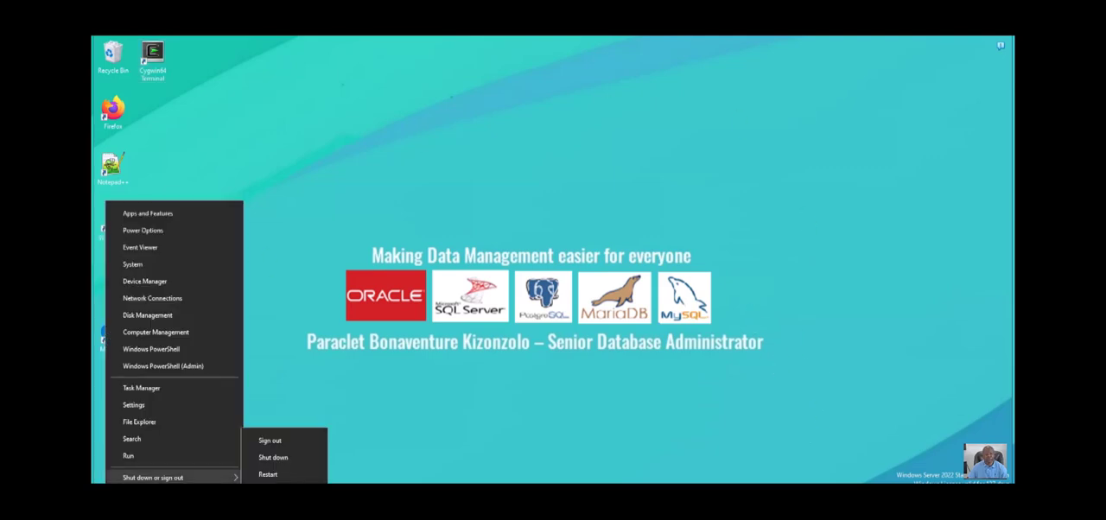
{"action": "left_click", "coordinate": [273, 457]}
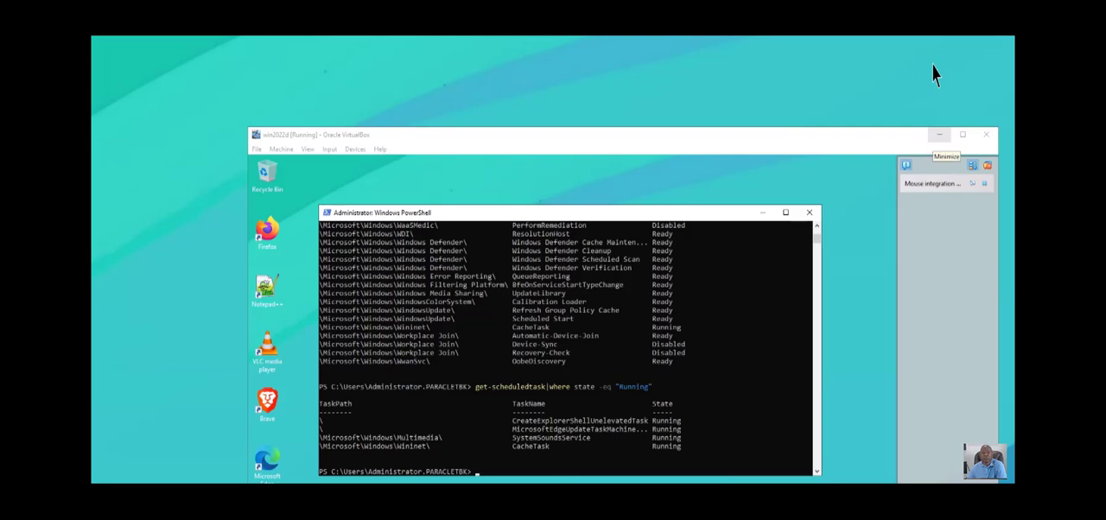
- Minimize the win2022d VM, consult the procedure notes, and return to the win2022dd snapshots in VirtualBox Manager
{"action": "left_click", "coordinate": [939, 135]}
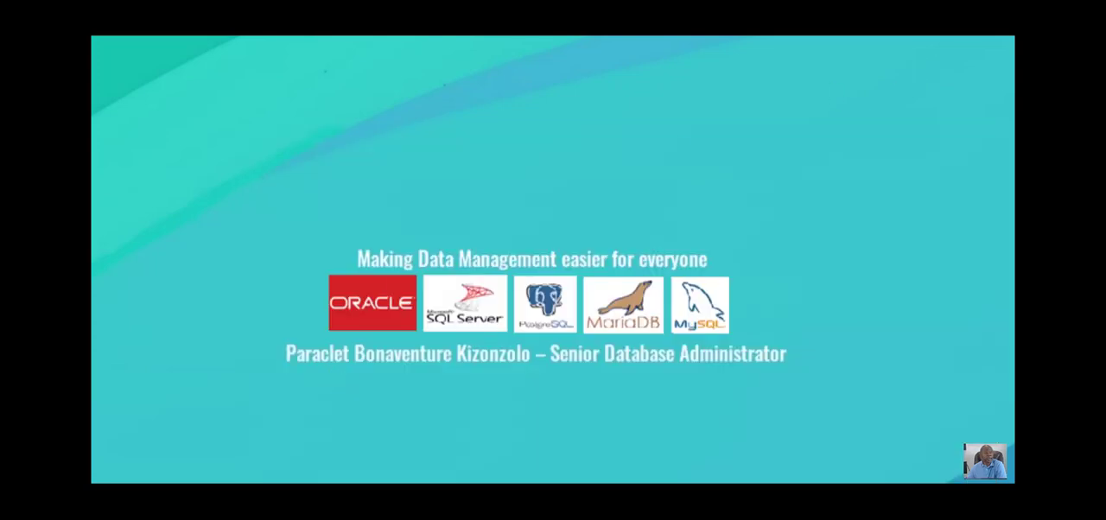
{"action": "left_click_drag", "start_coordinate": [91, 129], "coordinate": [304, 1]}
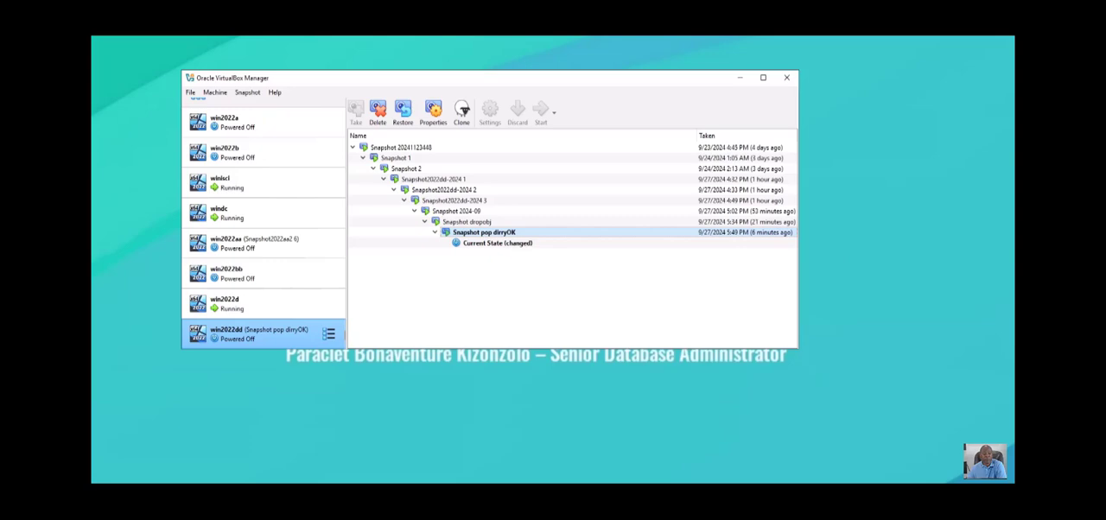
{"action": "left_click", "coordinate": [251, 482]}
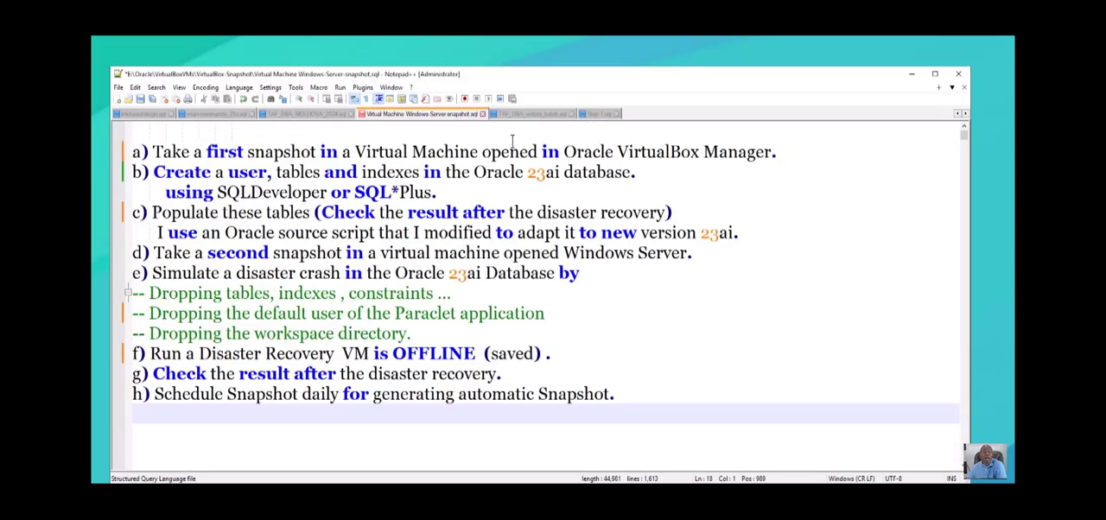
{"action": "left_click_drag", "start_coordinate": [345, 74], "coordinate": [371, 56]}
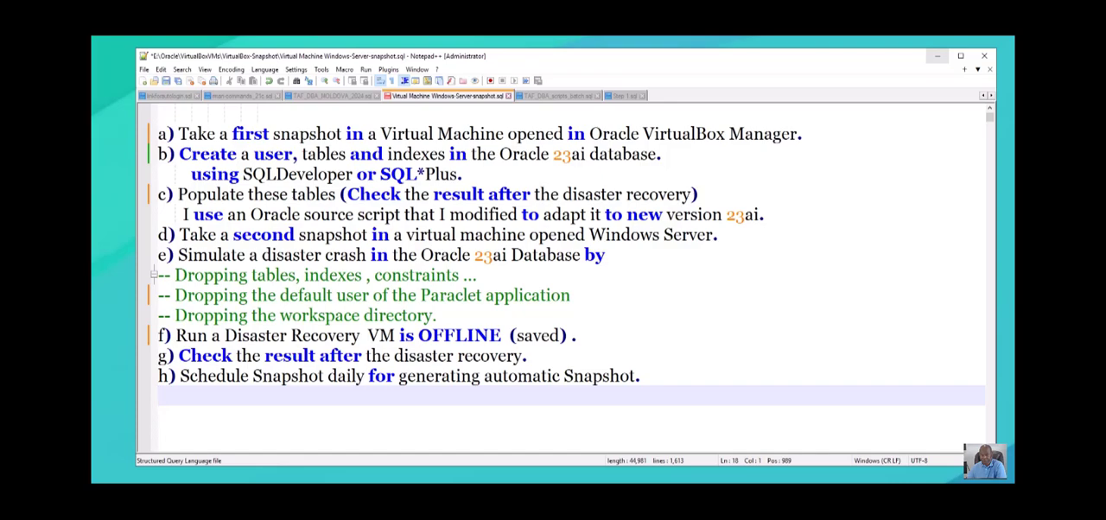
{"action": "left_click", "coordinate": [936, 55]}
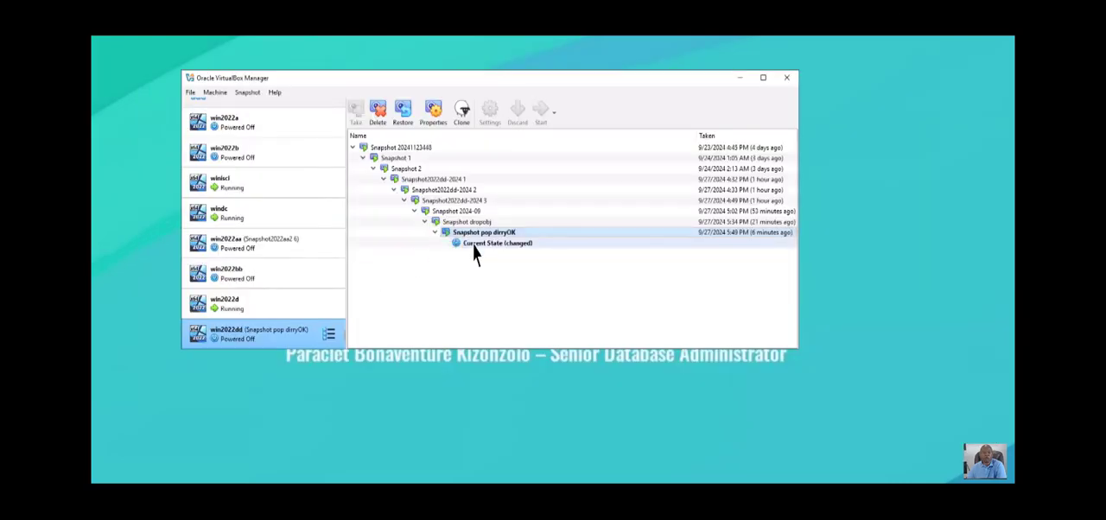
- Restore win2022dd to Snapshot pop dirryOK without creating a snapshot of the current machine state
{"action": "right_click", "coordinate": [531, 226]}
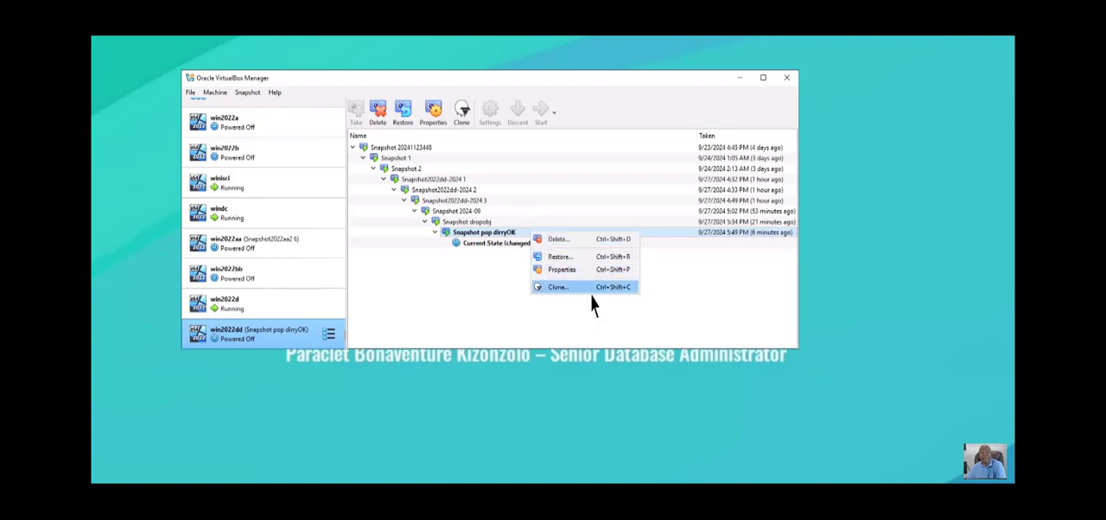
{"action": "left_click", "coordinate": [557, 259]}
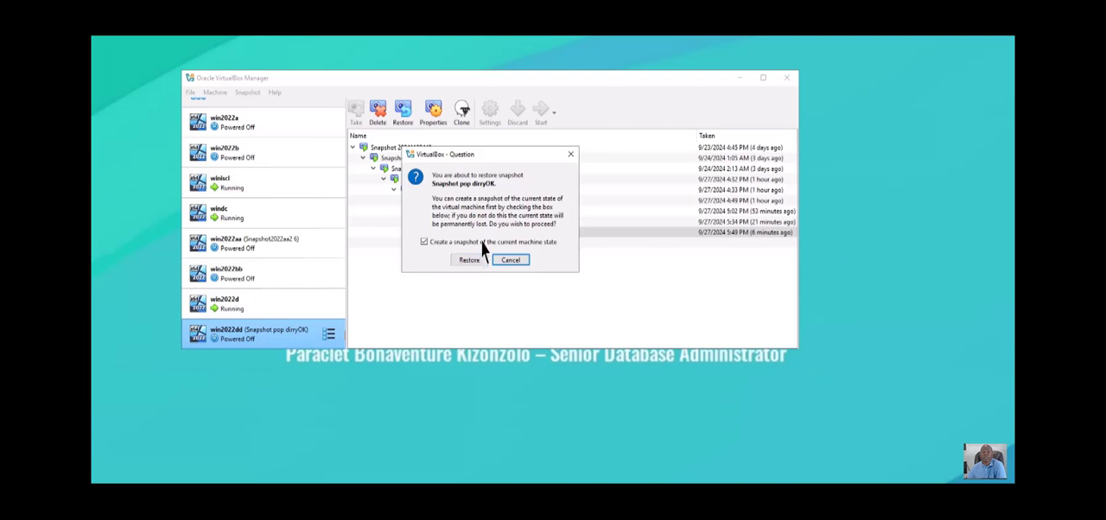
{"action": "left_click", "coordinate": [424, 242]}
{"action": "left_click", "coordinate": [467, 260]}
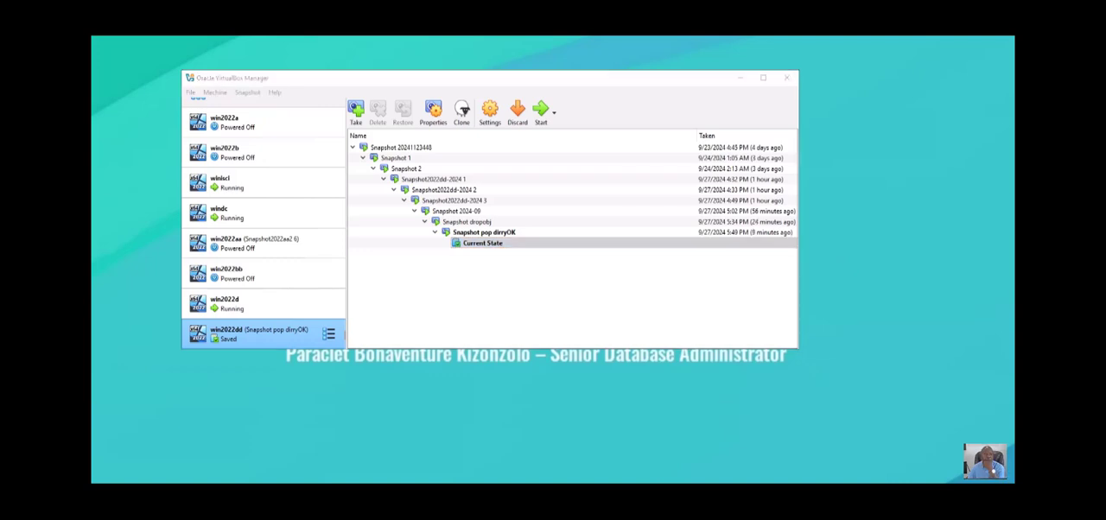
- Start the restored win2022dd VM and check its state in VirtualBox Manager, minimizing the manager to return to SQL Developer
{"action": "left_click", "coordinate": [540, 110]}
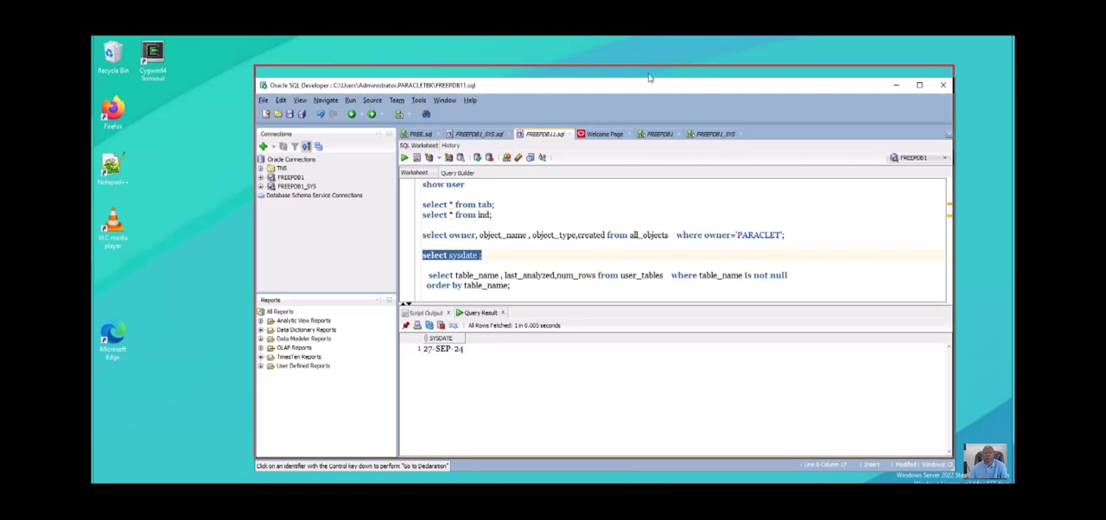
{"action": "left_click_drag", "start_coordinate": [650, 79], "coordinate": [648, 64]}
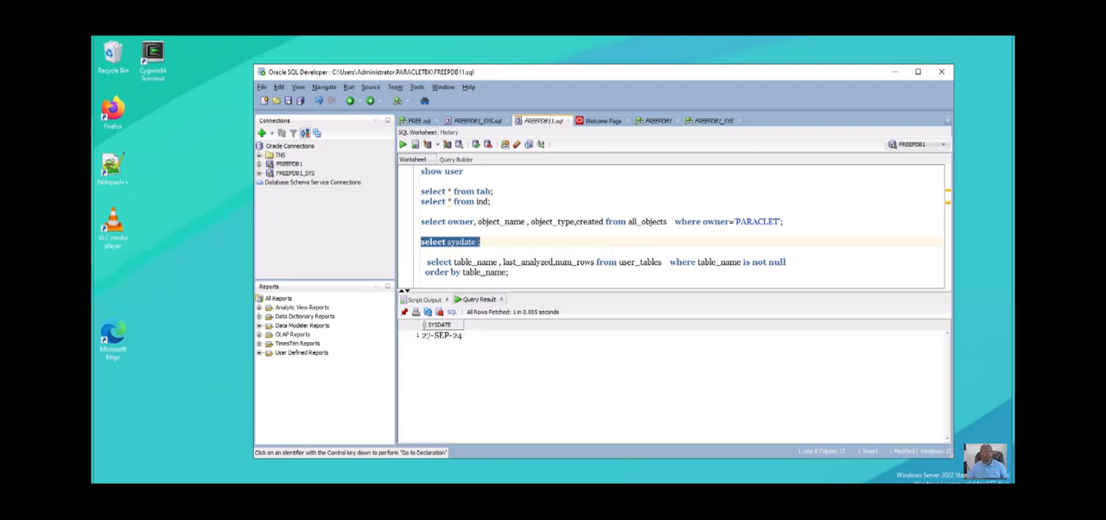
{"action": "key", "text": "alt+Tab"}
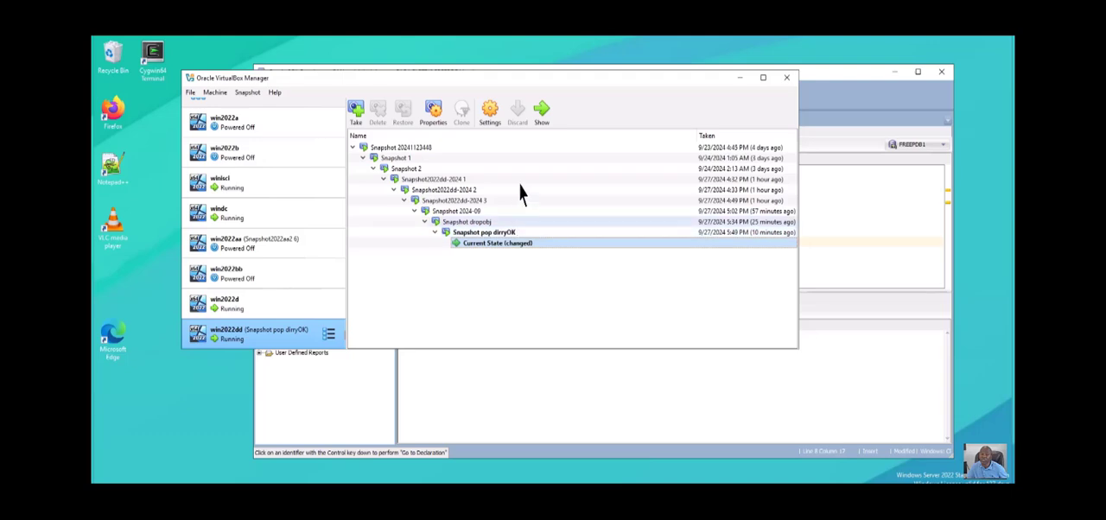
{"action": "left_click_drag", "start_coordinate": [674, 78], "coordinate": [644, 89]}
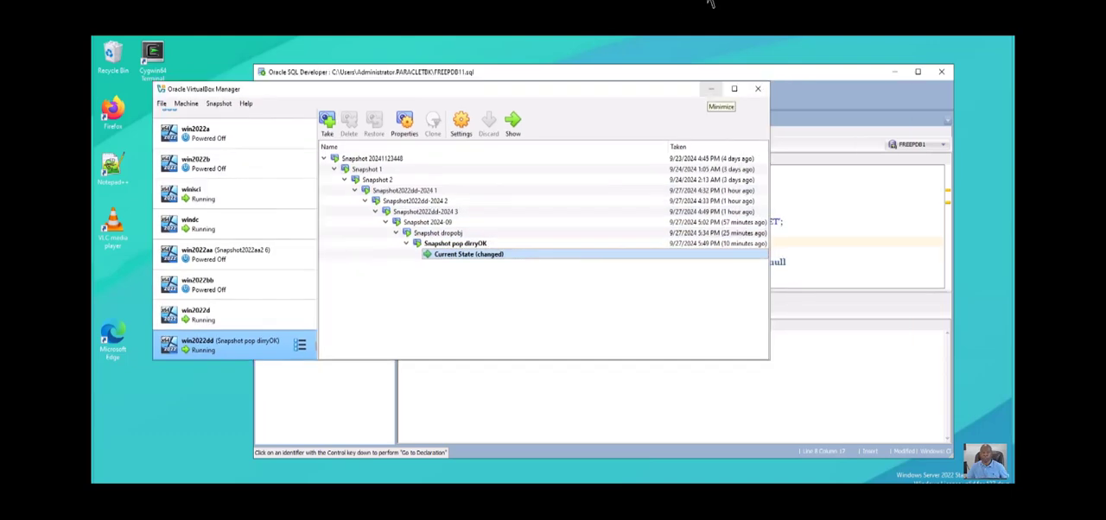
{"action": "left_click", "coordinate": [711, 89]}
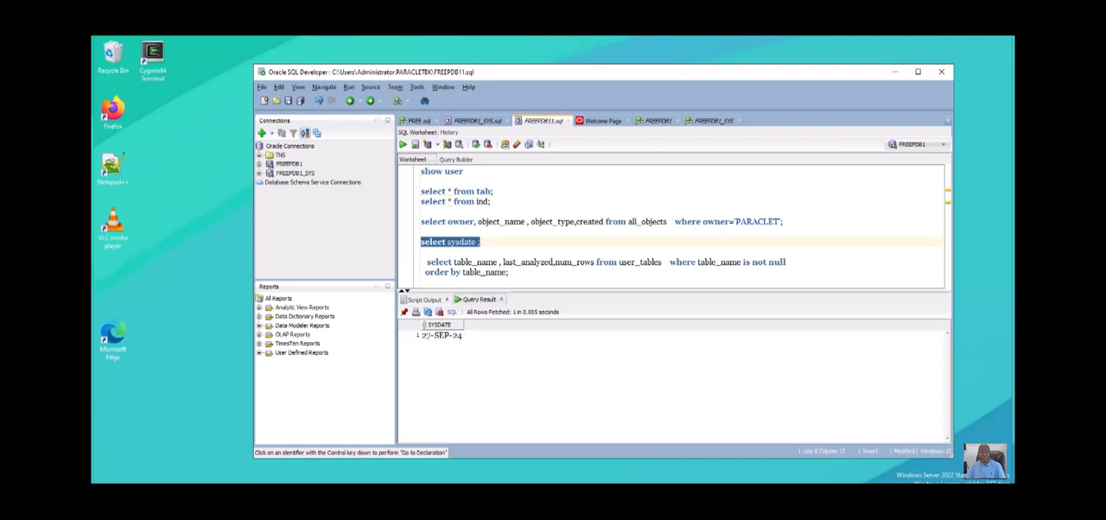
- Open the Log folder window in File Explorer, go to the SQL_NEW workspace folder, and check its recovered subfolders and scripts
{"action": "mouse_move", "coordinate": [359, 506]}
{"action": "left_click", "coordinate": [251, 491]}
{"action": "left_click", "coordinate": [359, 499]}
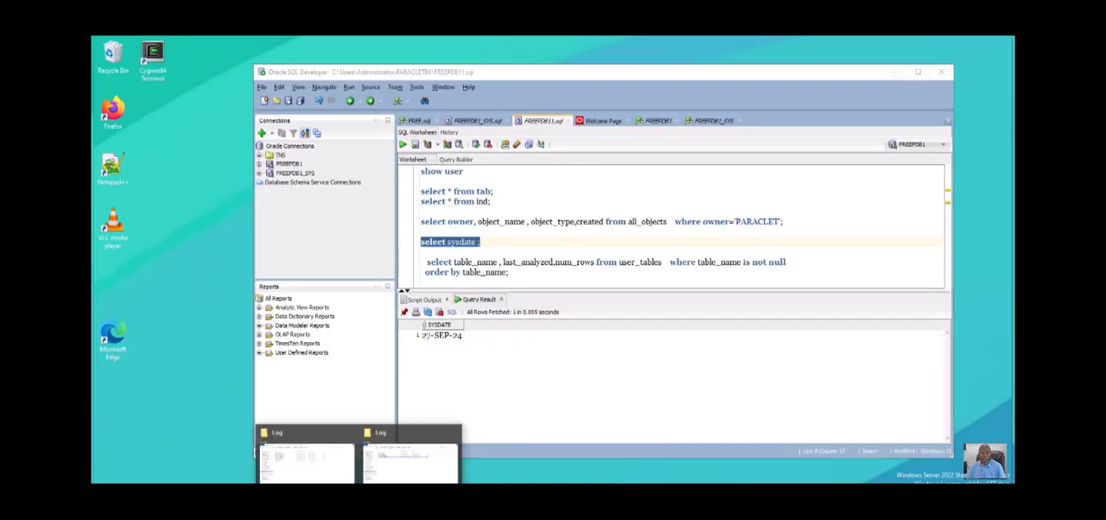
{"action": "left_click", "coordinate": [306, 462]}
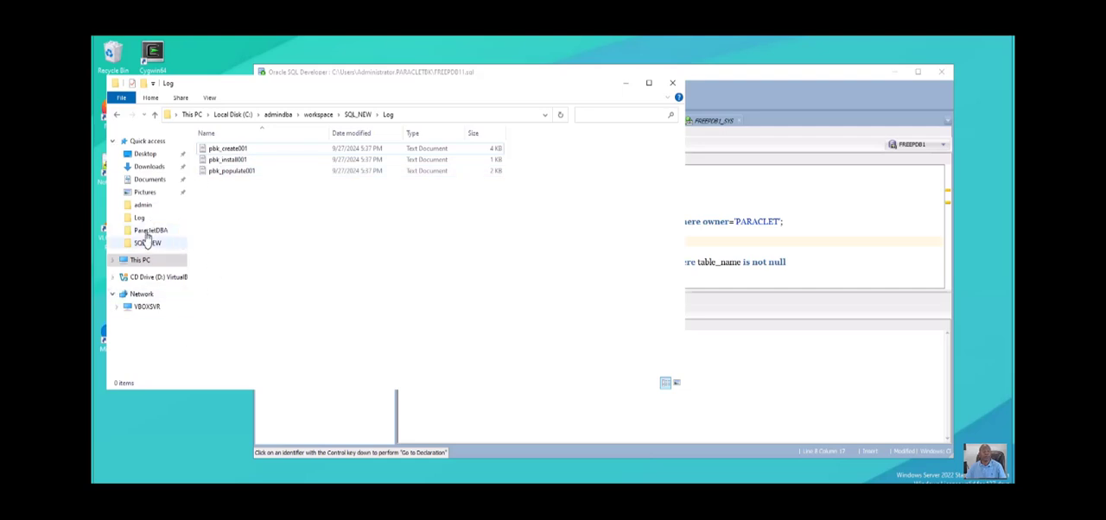
{"action": "left_click", "coordinate": [147, 242]}
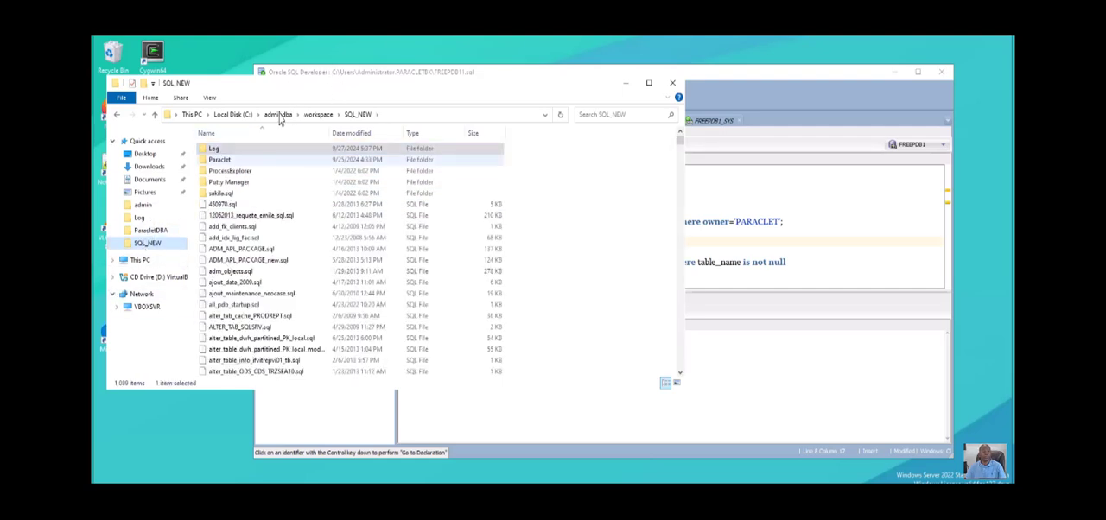
{"action": "left_click", "coordinate": [224, 158]}
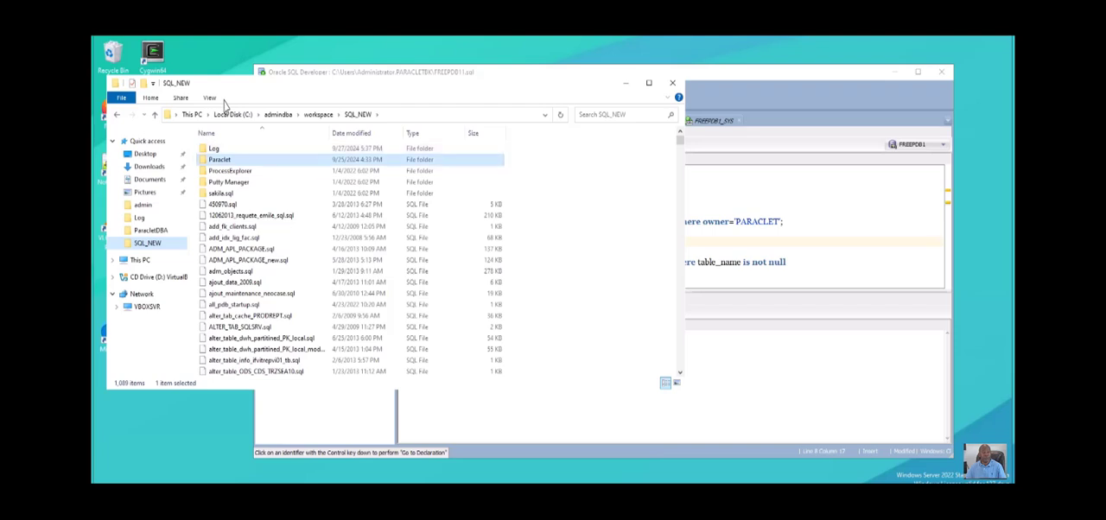
{"action": "left_click", "coordinate": [241, 181]}
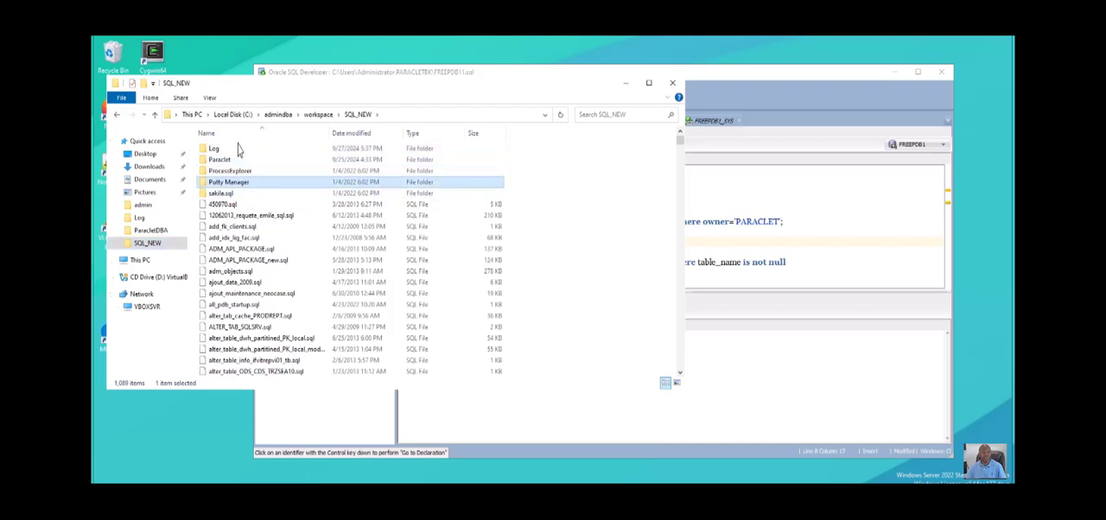
{"action": "left_click", "coordinate": [221, 193]}
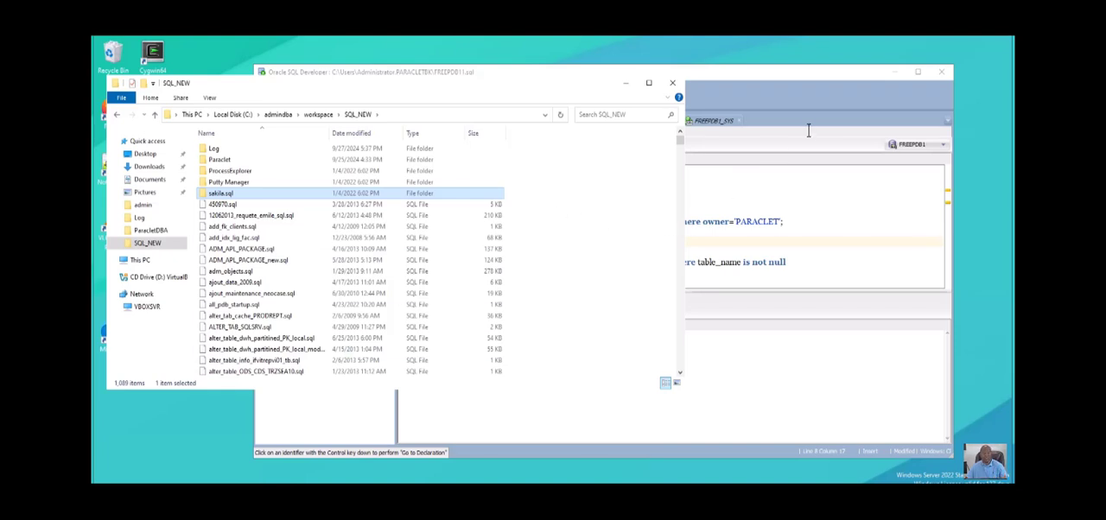
- Switch to SQL Developer and query the recovered tables with select * from tab; and the indexes with select * from ind;
{"action": "left_click", "coordinate": [812, 142]}
{"action": "left_click", "coordinate": [662, 183]}
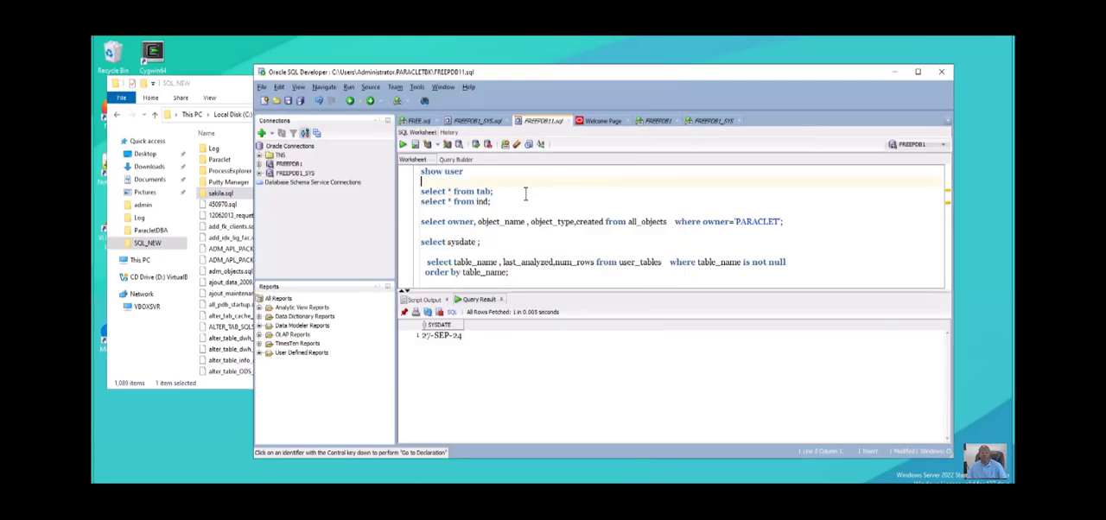
{"action": "left_click_drag", "start_coordinate": [494, 149], "coordinate": [417, 148]}
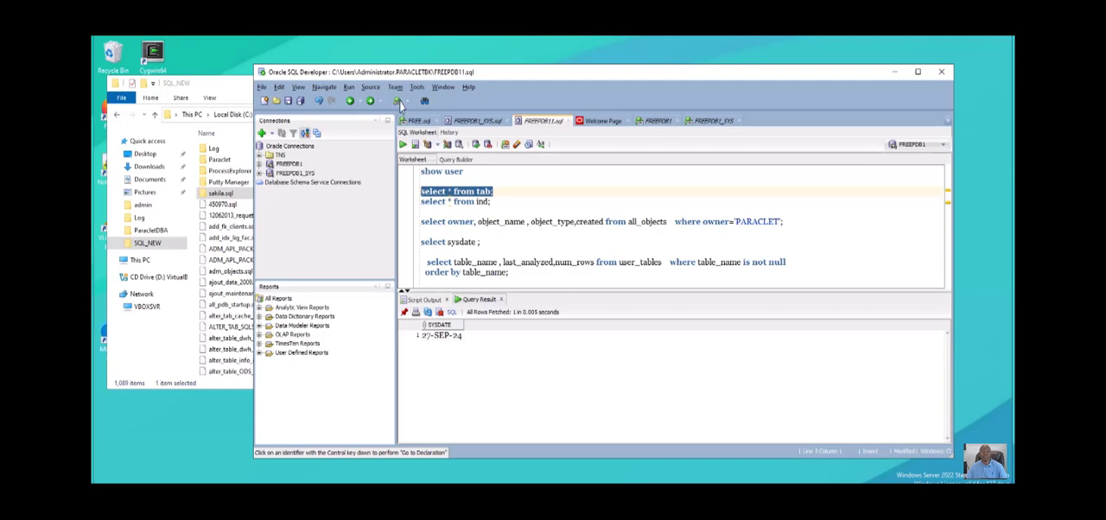
{"action": "left_click", "coordinate": [403, 145]}
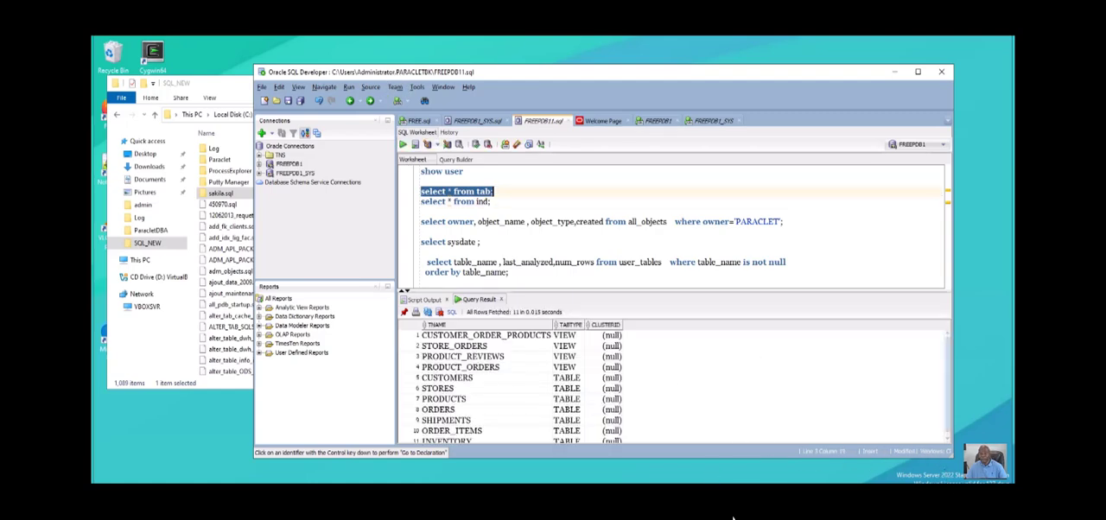
{"action": "scroll", "coordinate": [620, 464], "scroll_direction": "down", "scroll_amount": 1}
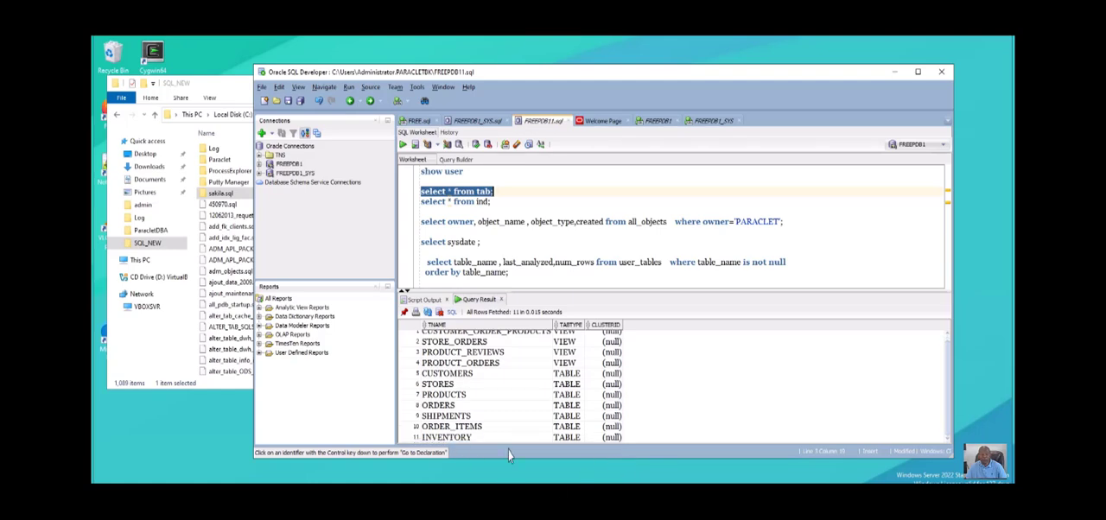
{"action": "left_click_drag", "start_coordinate": [491, 201], "coordinate": [420, 203]}
{"action": "left_click", "coordinate": [402, 144]}
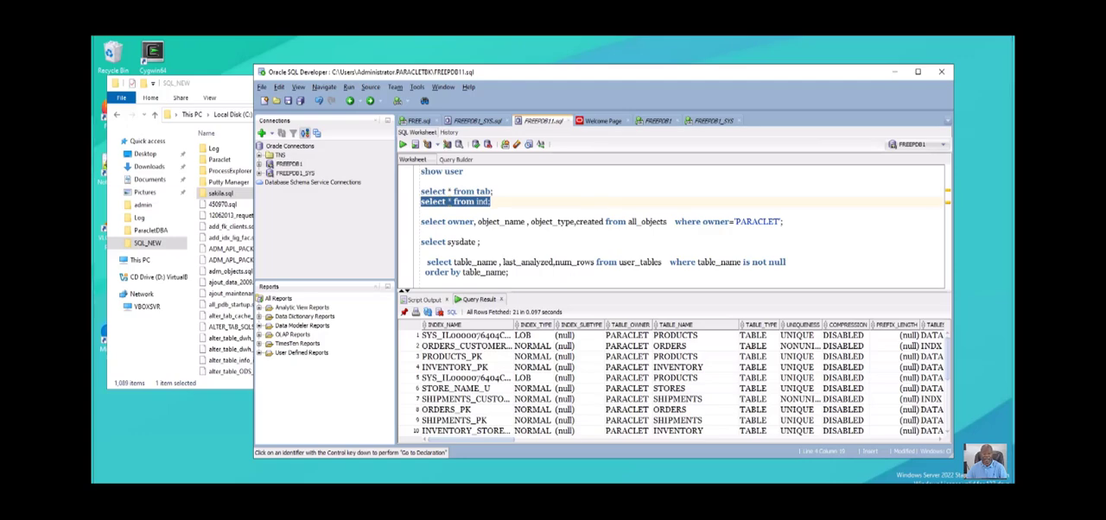
- Switch to the procedure notes in Notepad++ and highlight item h about scheduling a daily automatic snapshot
{"action": "left_click", "coordinate": [306, 493]}
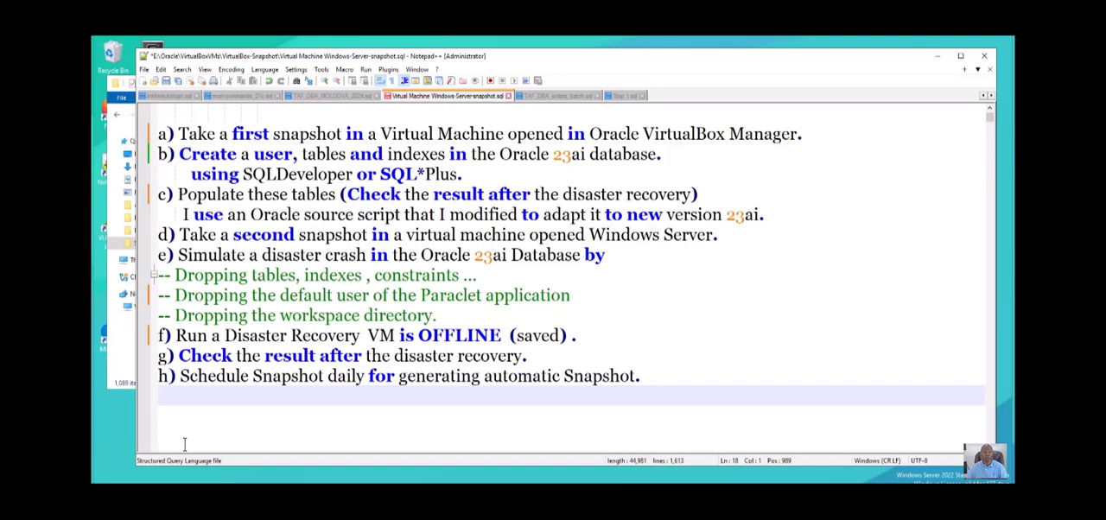
{"action": "left_click_drag", "start_coordinate": [180, 376], "coordinate": [584, 397]}
{"action": "left_click_drag", "start_coordinate": [584, 467], "coordinate": [659, 455]}
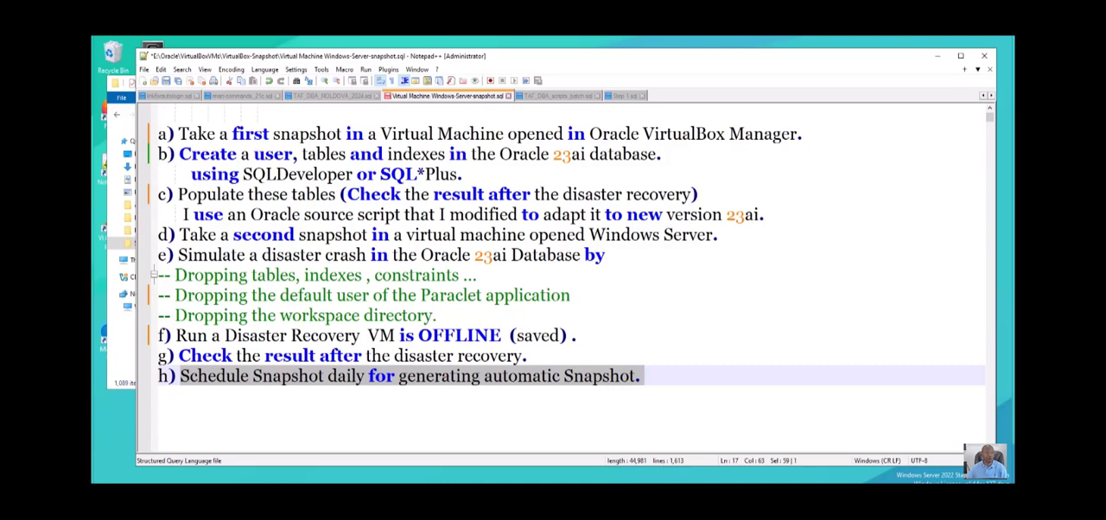
{"action": "key", "text": "alt+Tab"}
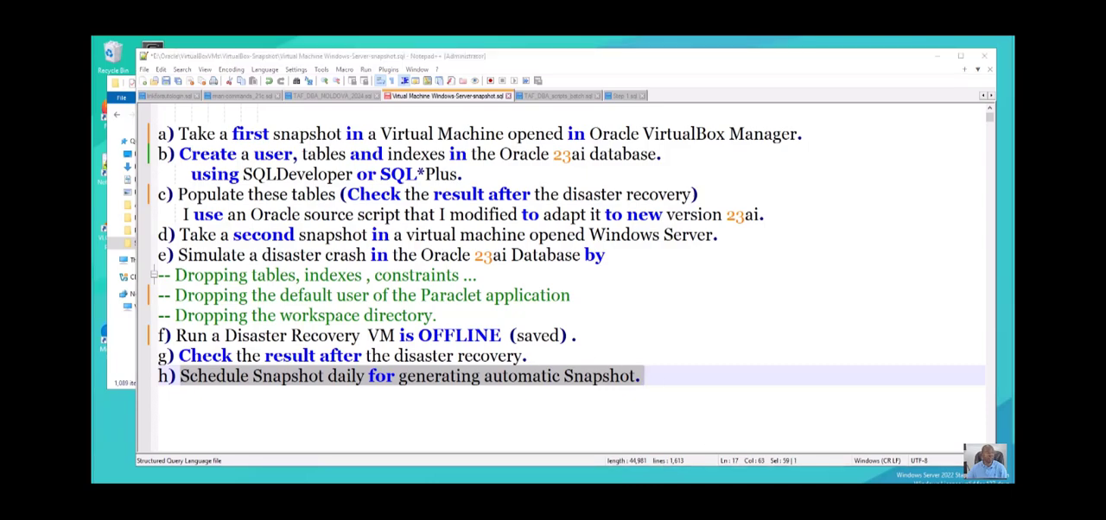
- Bring up Computer Management and end all instances of the SnapVBOX710 task in the Task Scheduler Library
{"action": "left_click_drag", "start_coordinate": [94, 325], "coordinate": [457, 94]}
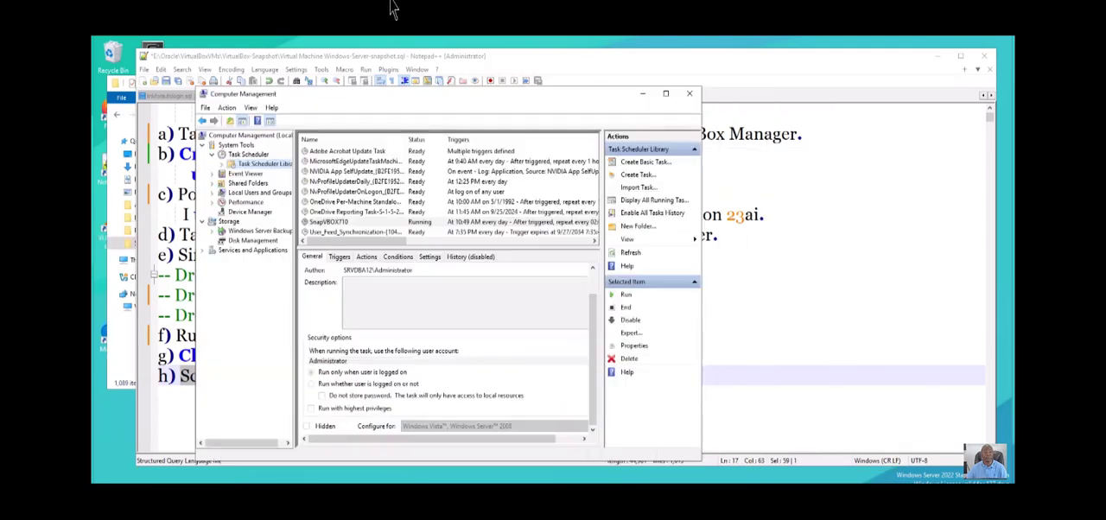
{"action": "left_click", "coordinate": [330, 221]}
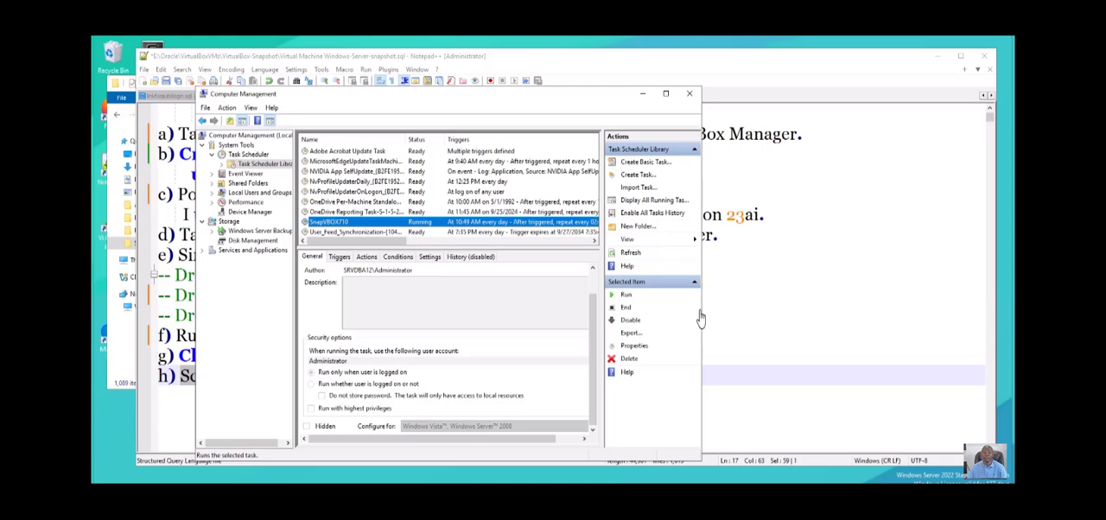
{"action": "left_click", "coordinate": [630, 348]}
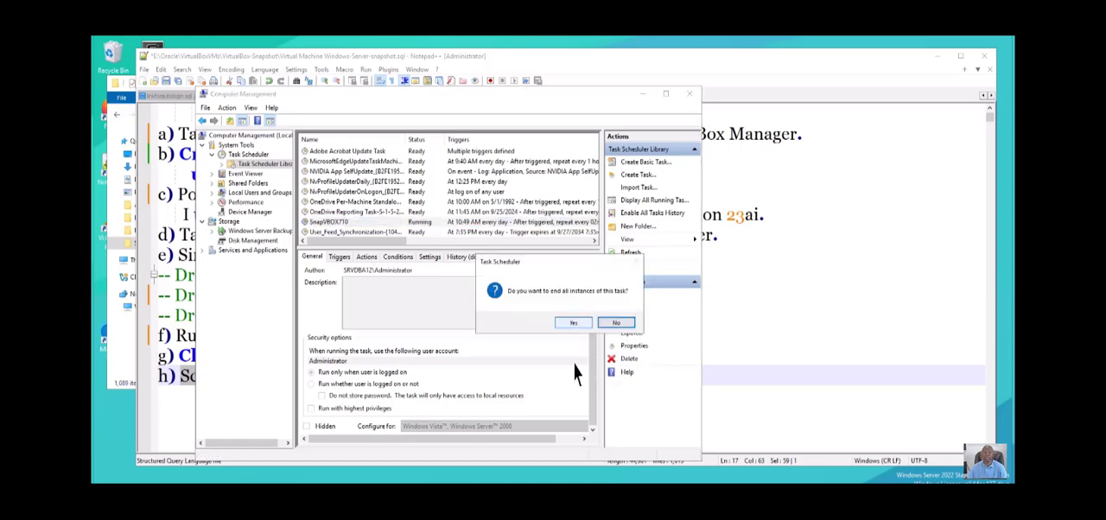
{"action": "left_click", "coordinate": [574, 324]}
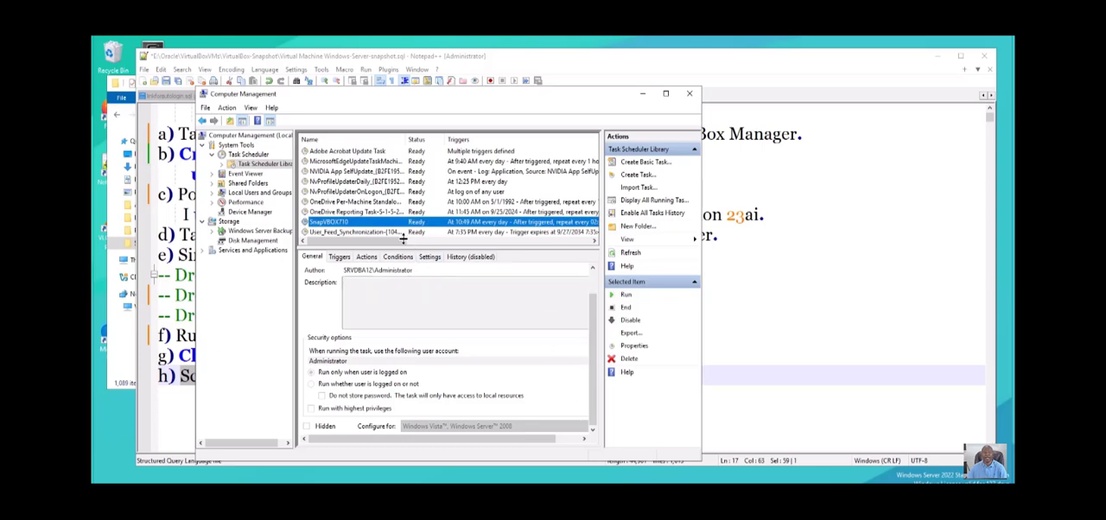
- Place Computer Management beside VirtualBox Manager, run the SnapVBOX710 task, and check the win2022dd snapshot list
{"action": "left_click_drag", "start_coordinate": [494, 94], "coordinate": [487, 71]}
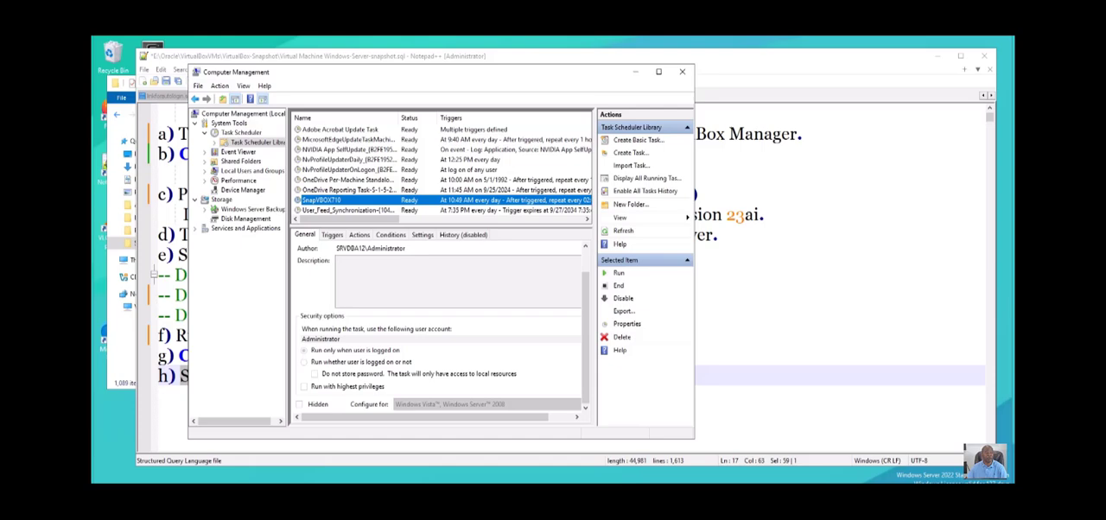
{"action": "mouse_move", "coordinate": [0, 149]}
{"action": "left_mouse_down"}
{"action": "mouse_move", "coordinate": [637, 229]}
{"action": "mouse_move", "coordinate": [753, 164]}
{"action": "mouse_move", "coordinate": [709, 171]}
{"action": "mouse_move", "coordinate": [719, 19]}
{"action": "left_mouse_up"}
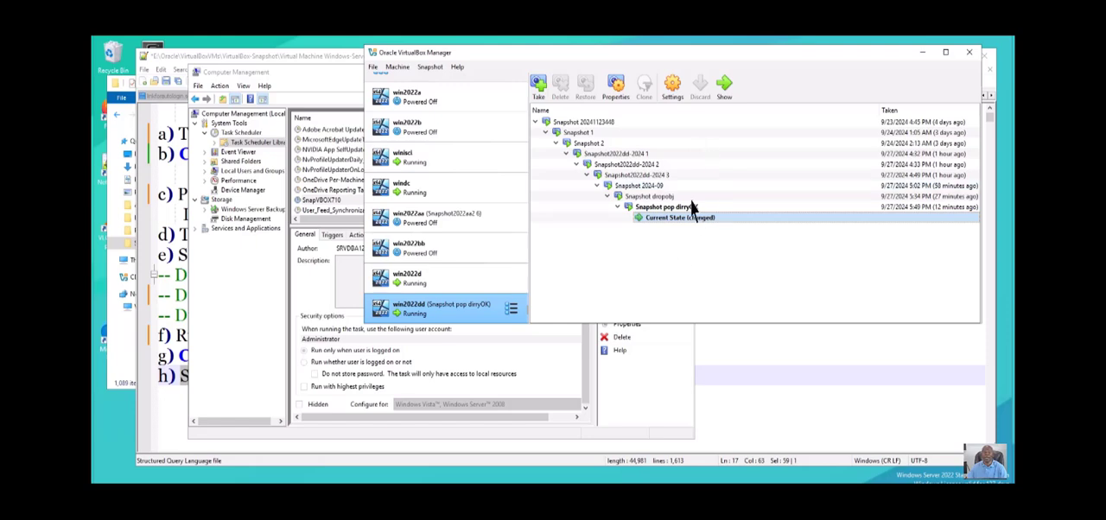
{"action": "left_click", "coordinate": [246, 343]}
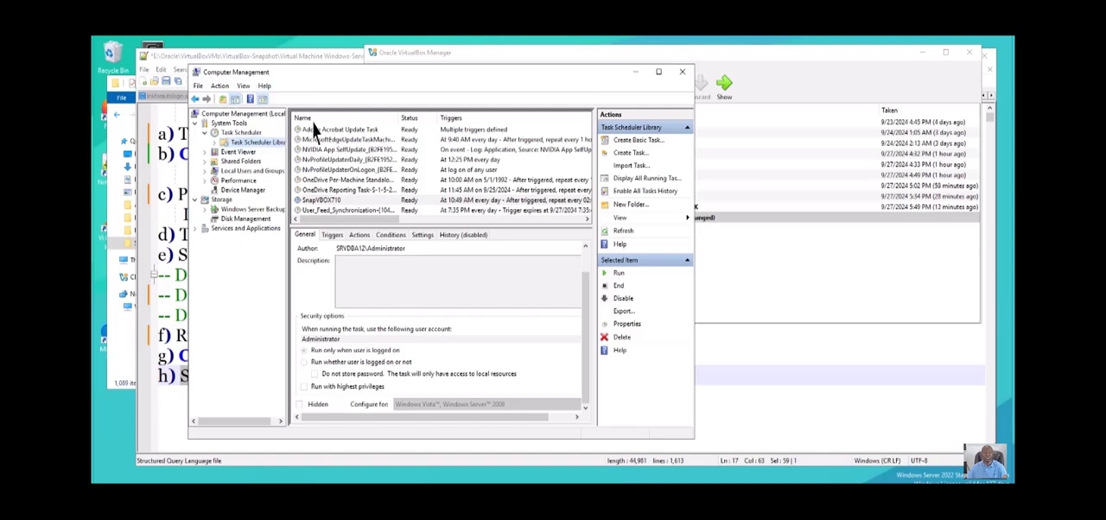
{"action": "left_click", "coordinate": [347, 189]}
{"action": "key", "text": "Down"}
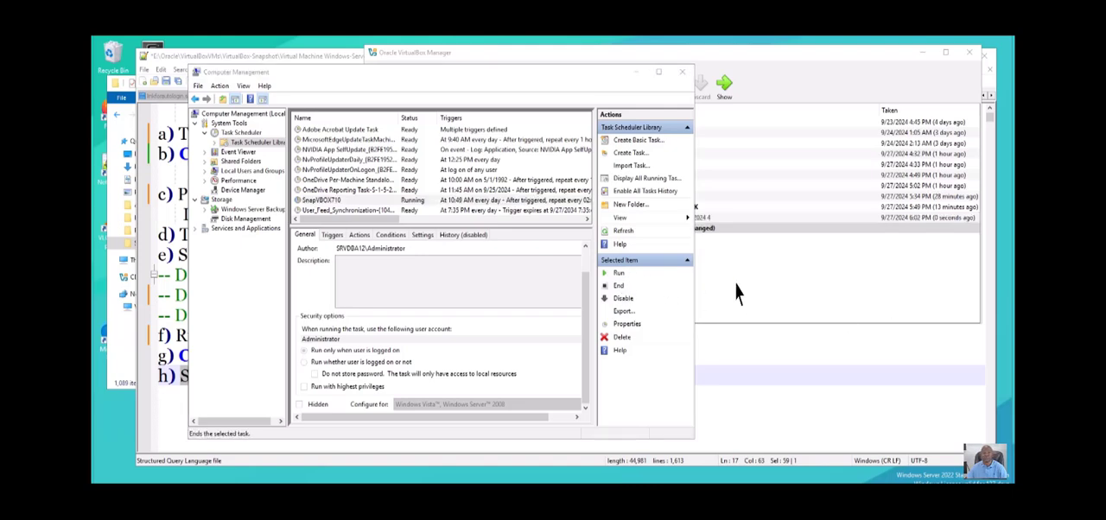
{"action": "left_click", "coordinate": [849, 299]}
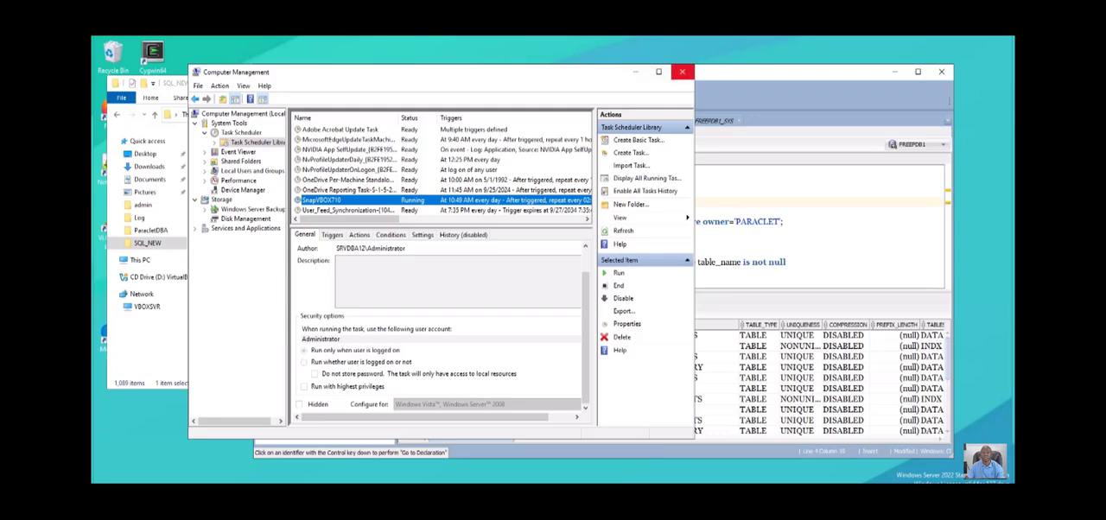
- Close Computer Management and the SQL_NEW folder window, and minimize SQL Developer to show the desktop
{"action": "left_click", "coordinate": [682, 72]}
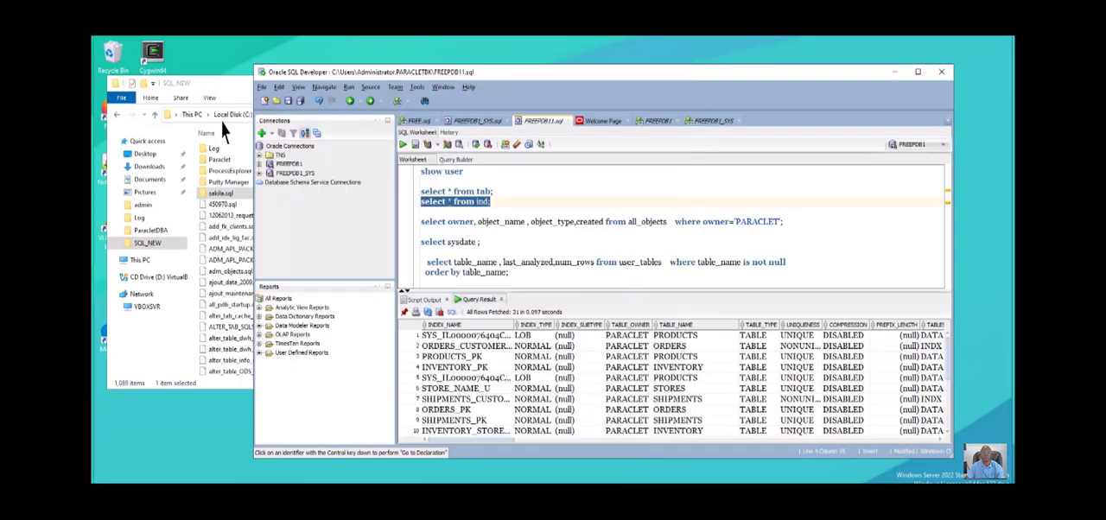
{"action": "left_click", "coordinate": [229, 83]}
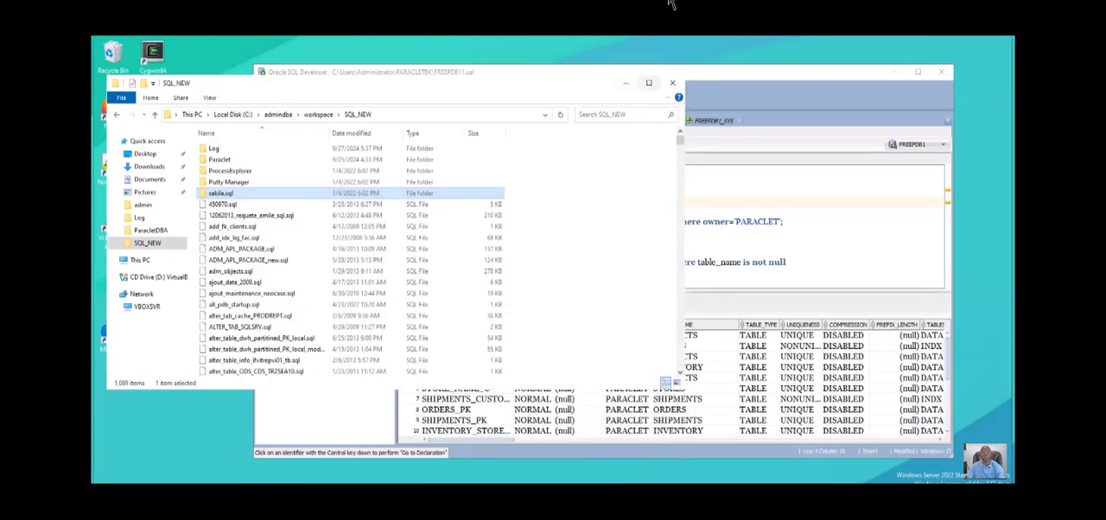
{"action": "left_click", "coordinate": [672, 83]}
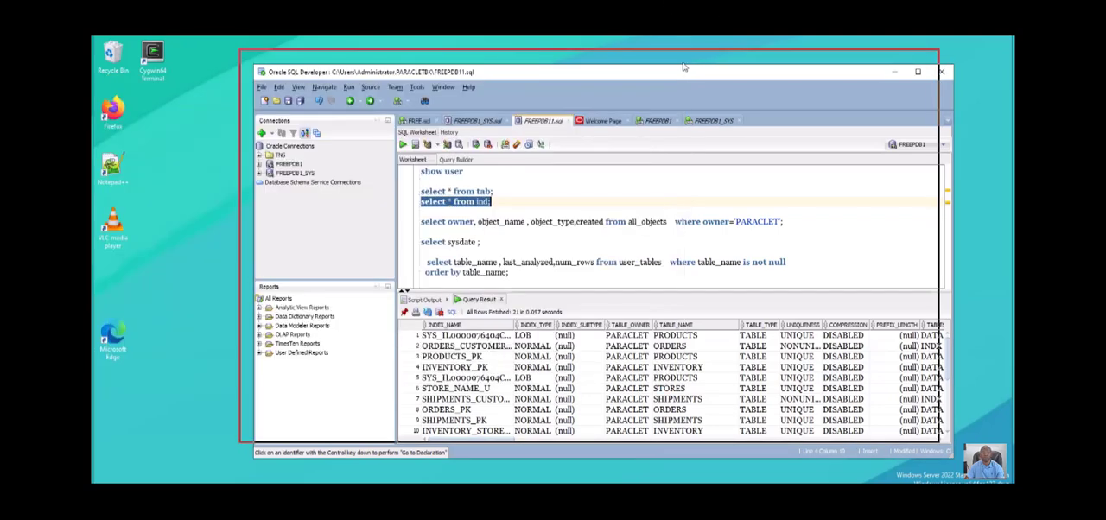
{"action": "left_click_drag", "start_coordinate": [687, 67], "coordinate": [654, 60]}
{"action": "key", "text": "Up"}
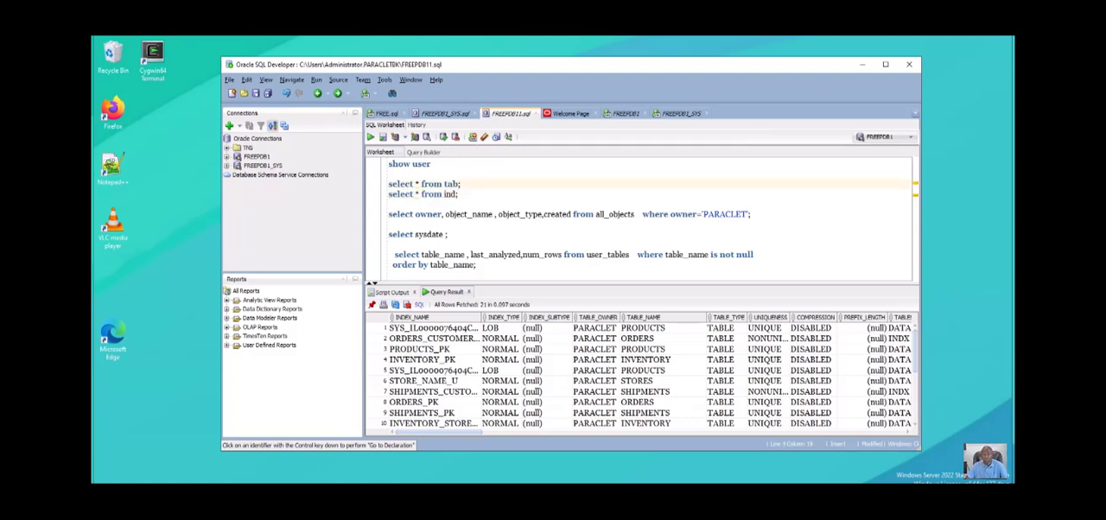
{"action": "left_click", "coordinate": [861, 64]}
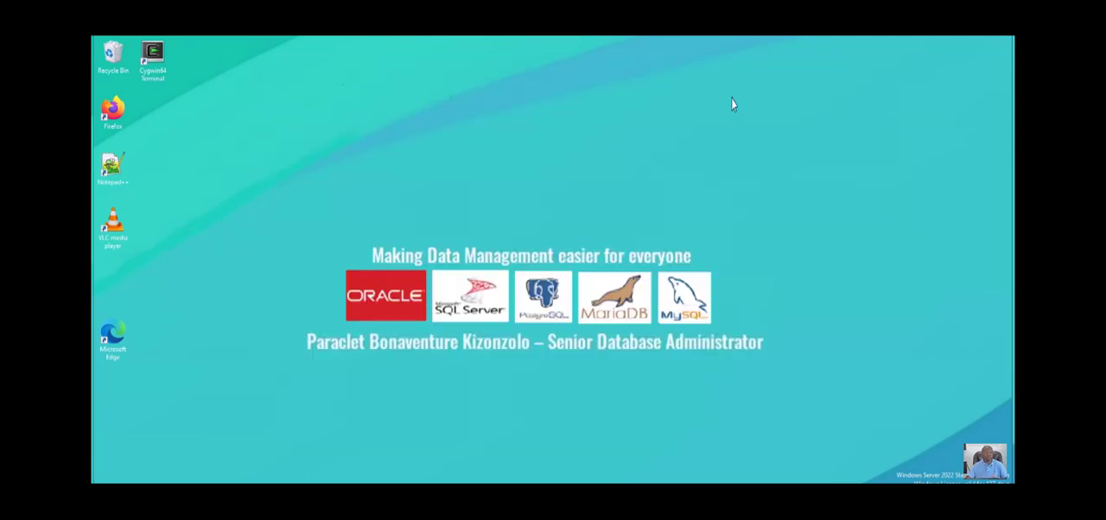